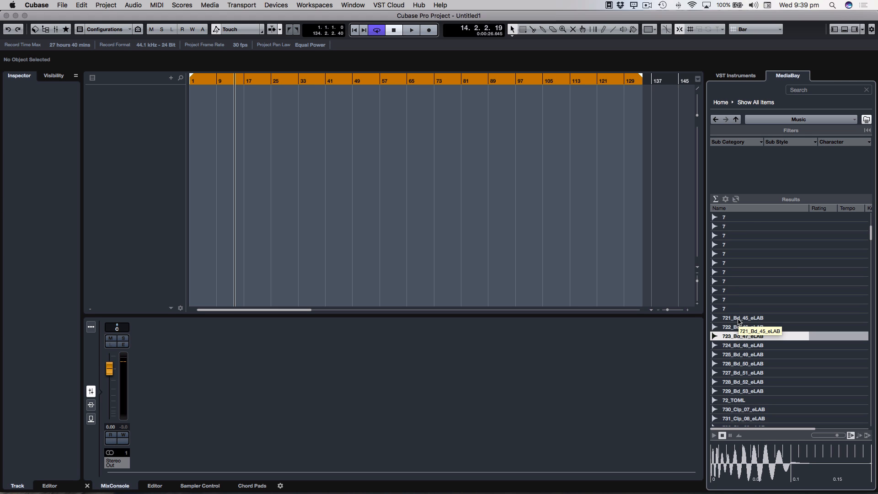
Audition the bass drum samples from 721_Bd_45_eLAB through 729_Bd_53_eLAB one after another.
left_click(739, 320)
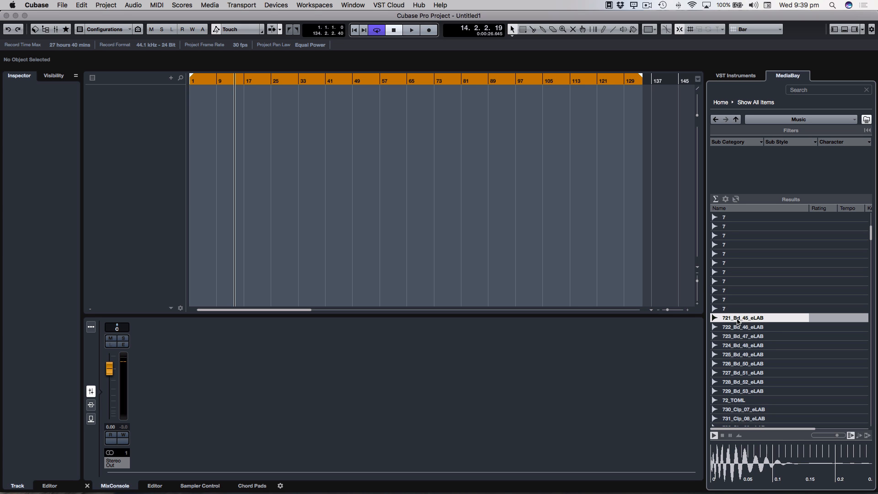
left_click(738, 327)
left_click(736, 336)
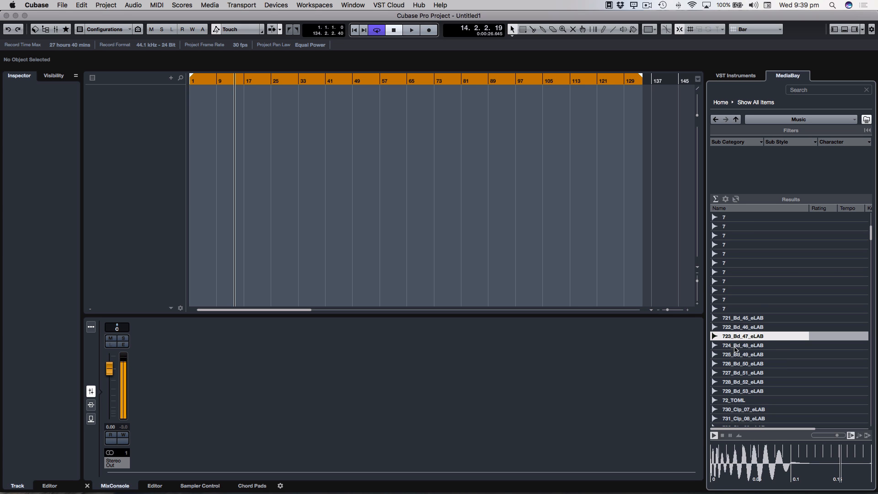
left_click(736, 345)
left_click(736, 354)
left_click(736, 363)
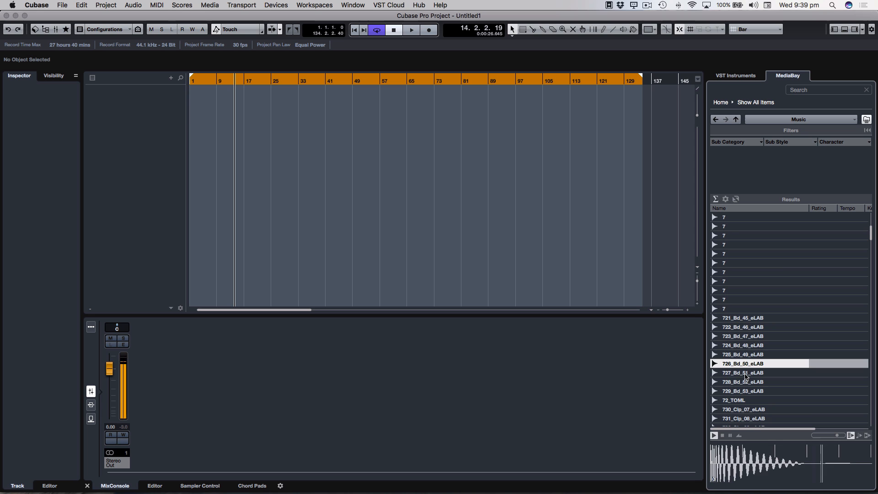
left_click(738, 372)
left_click(739, 381)
left_click(745, 391)
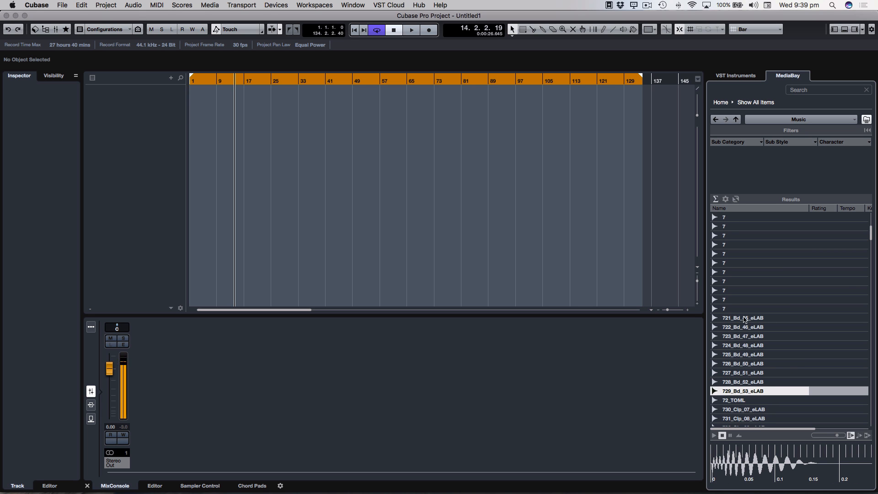
Listen again to the samples 721_Bd_45_eLAB to 724_Bd_48_eLAB to compare their kick sounds.
left_click(738, 319)
left_click(738, 327)
left_click(739, 335)
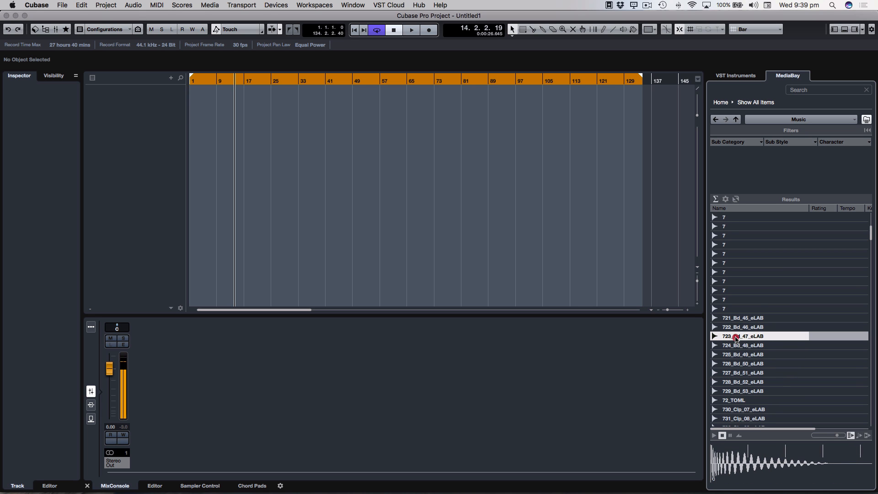
left_click(741, 319)
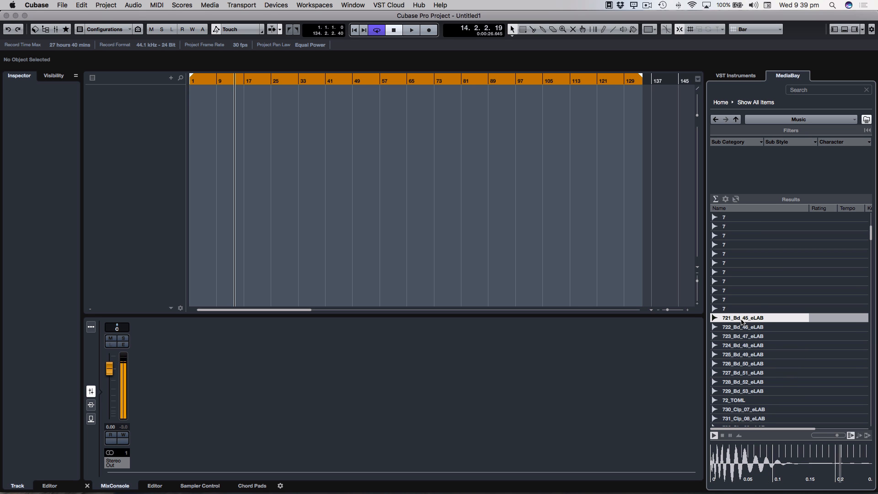
left_click(739, 345)
left_click(742, 337)
left_click(741, 327)
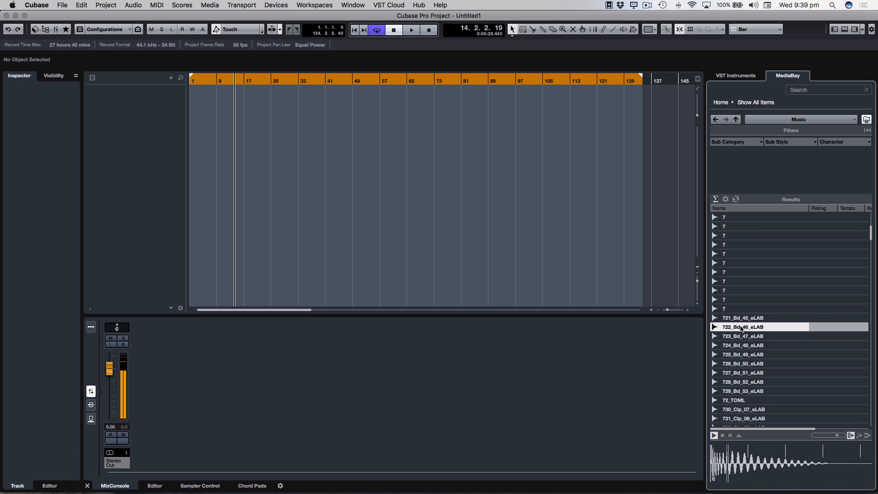
Import the sample 721_Bd_45_eLAB onto a new track at bar 1, copied to the working directory and converted from 16 to 24 bit.
left_click(742, 318)
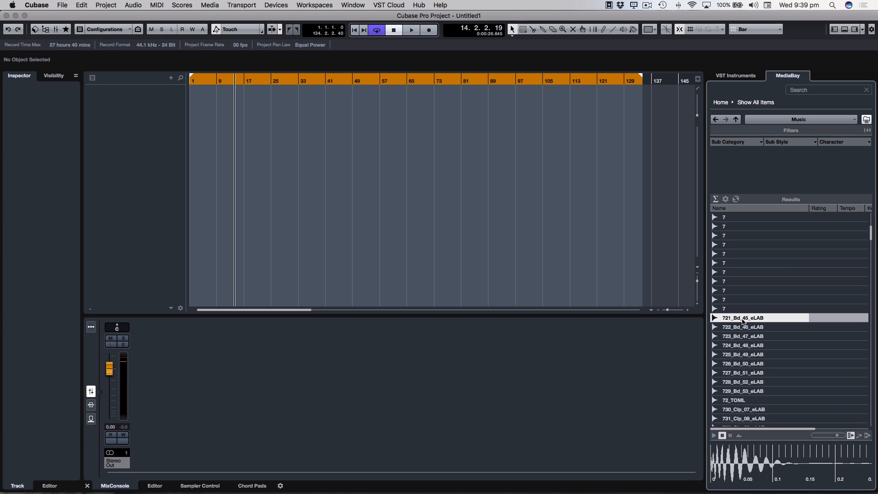
left_click_drag(742, 321, 194, 98)
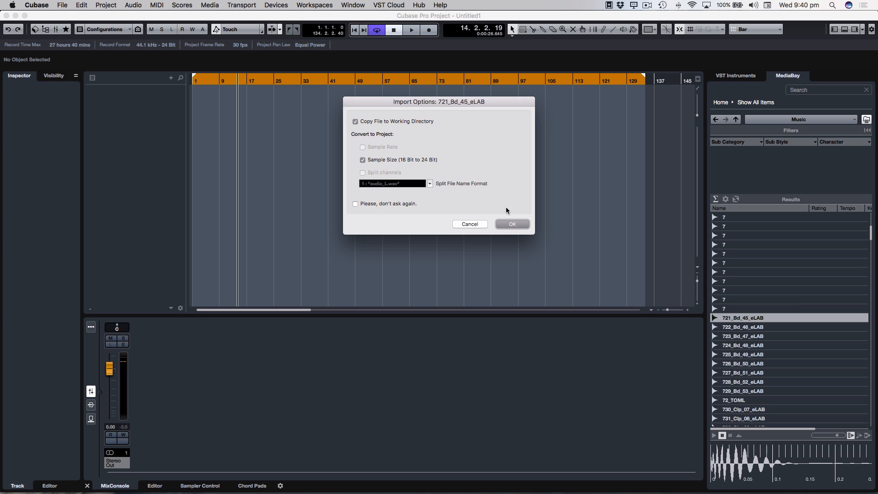
left_click(512, 223)
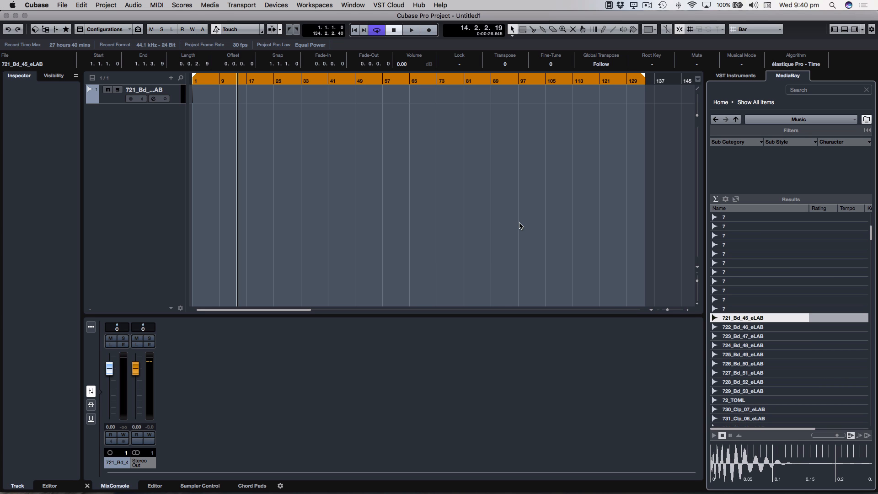
Zoom in on the imported sample at bar 1 and enlarge its track's height so the waveform is readable.
key("h")
key("h")
key("h")
key("h")
key("h")
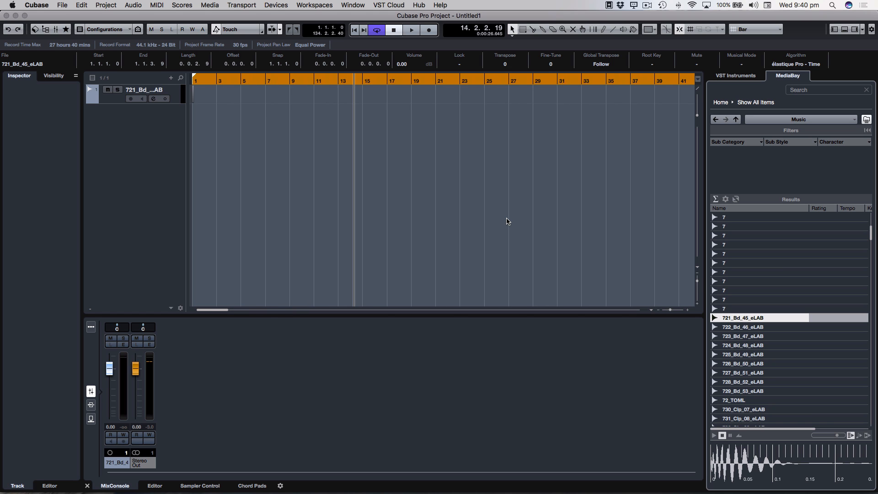
key("h")
key("h")
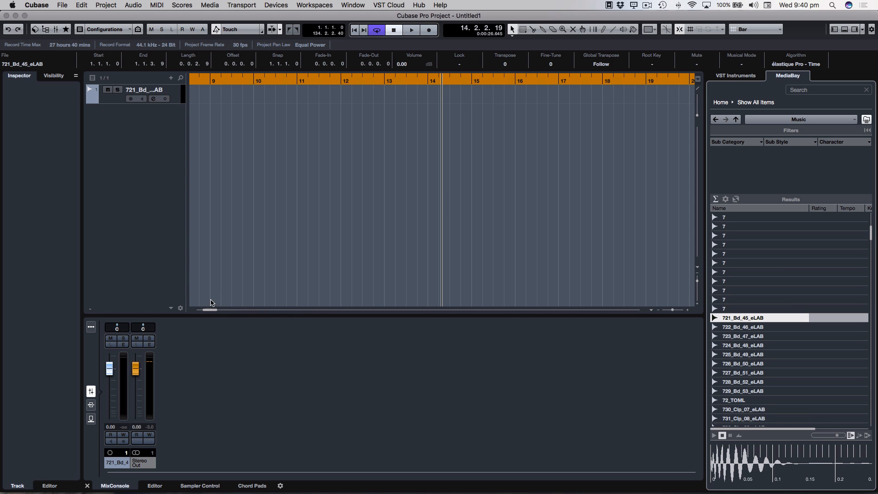
left_click_drag(212, 310, 188, 310)
key("h")
key("h")
key("h")
key("h")
key("h")
key("h")
key("h")
key("h")
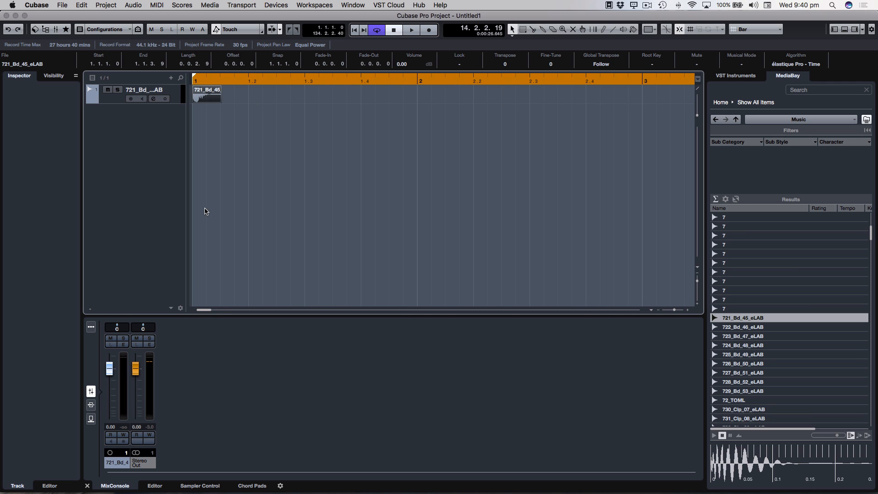
left_click_drag(174, 103, 182, 194)
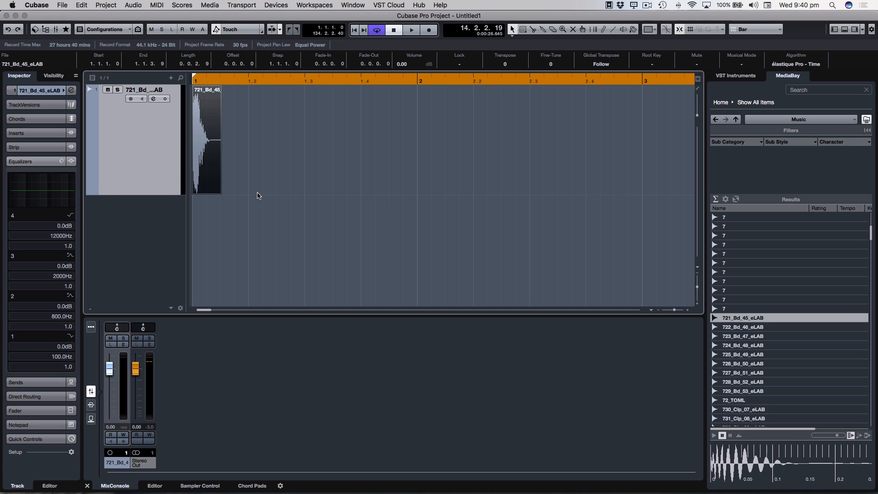
Rename the sample's track and its event as Kick Drum.
double_click(153, 90)
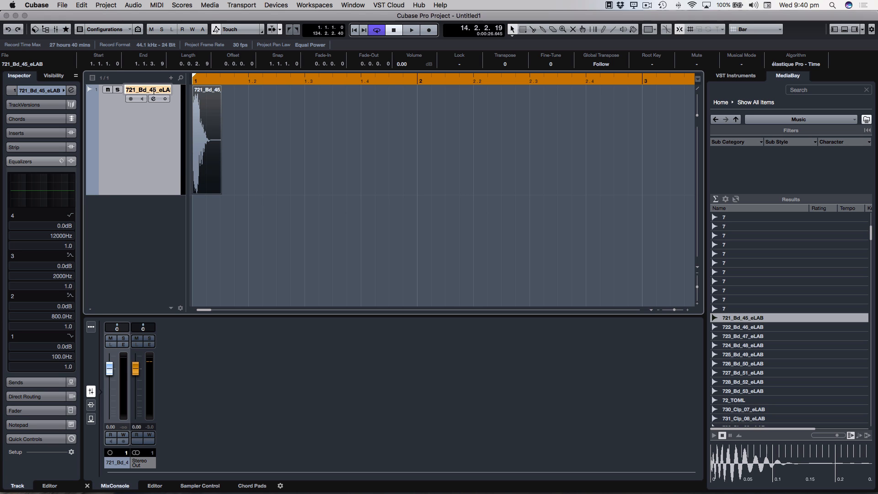
type("Kick Drum")
key("Return")
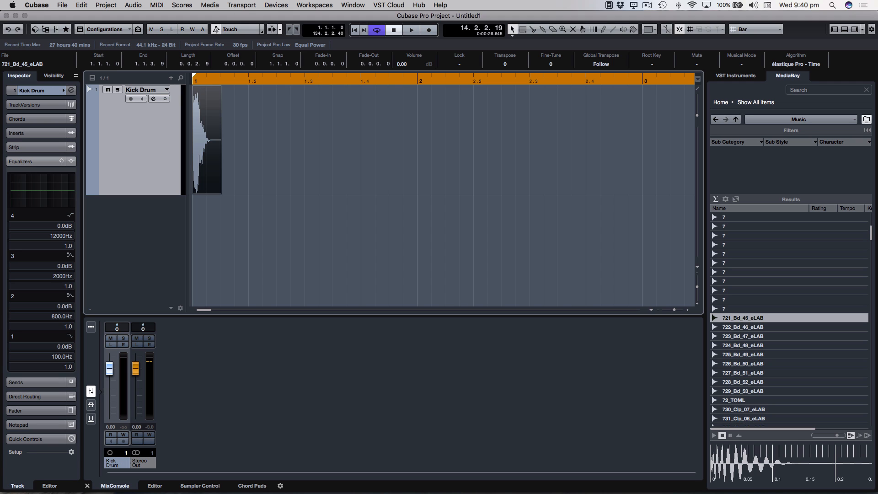
key("g")
left_click(206, 119)
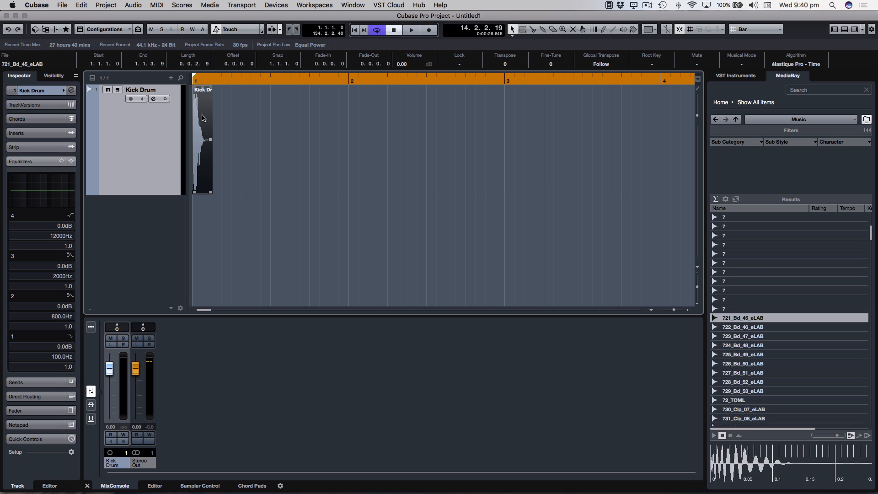
left_click_drag(204, 118, 320, 135)
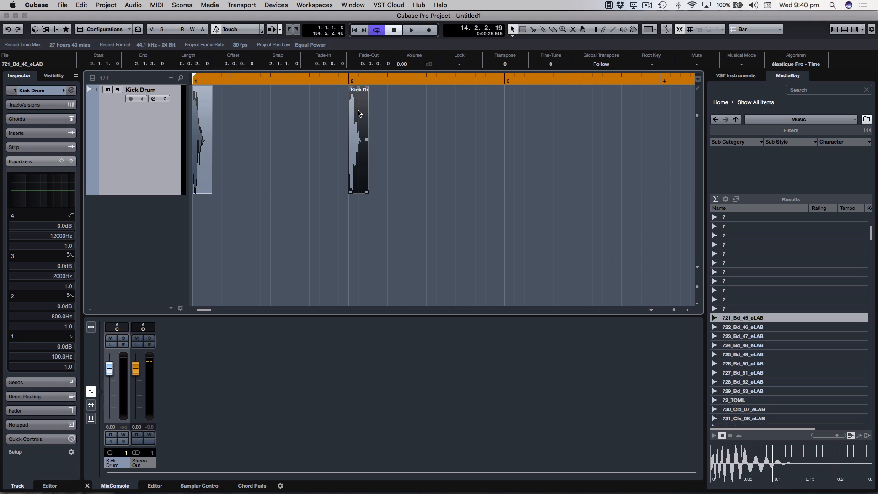
key("Delete")
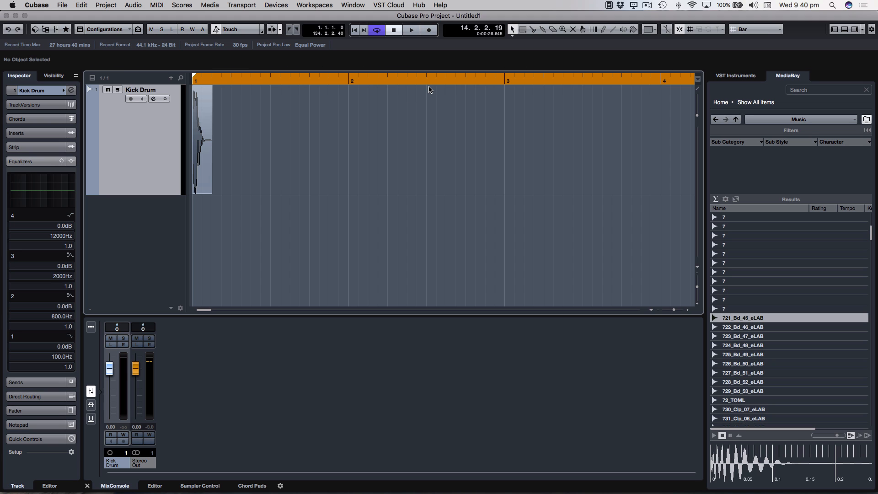
Set the snap grid to Beat and copy the kick event onto beats 2, 3 and 4 of bar 1.
left_click(757, 31)
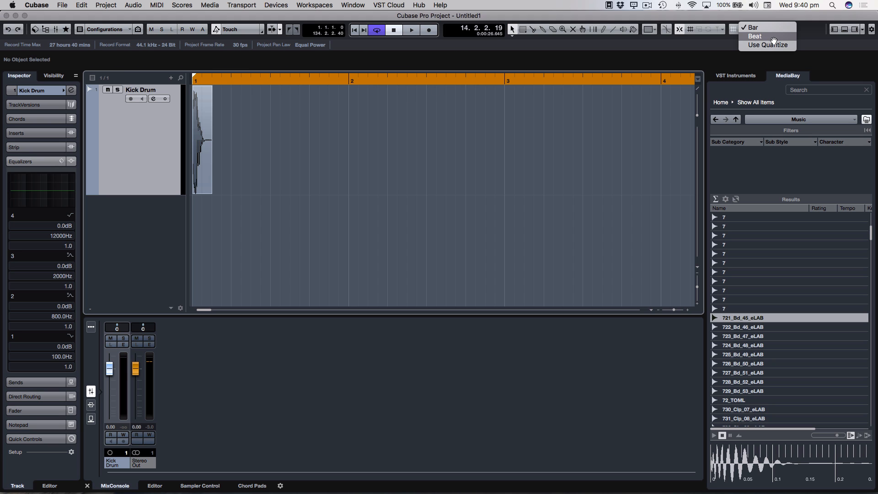
left_click(773, 40)
left_click(205, 121)
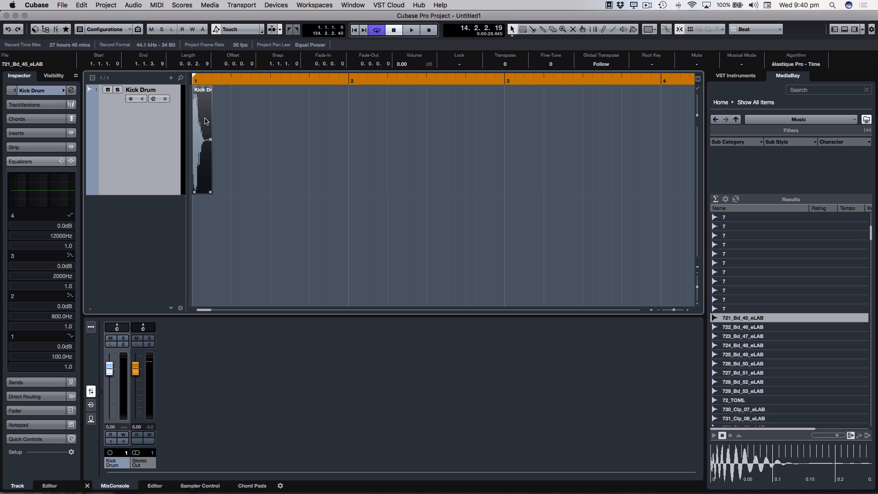
left_click_drag(205, 121, 313, 133)
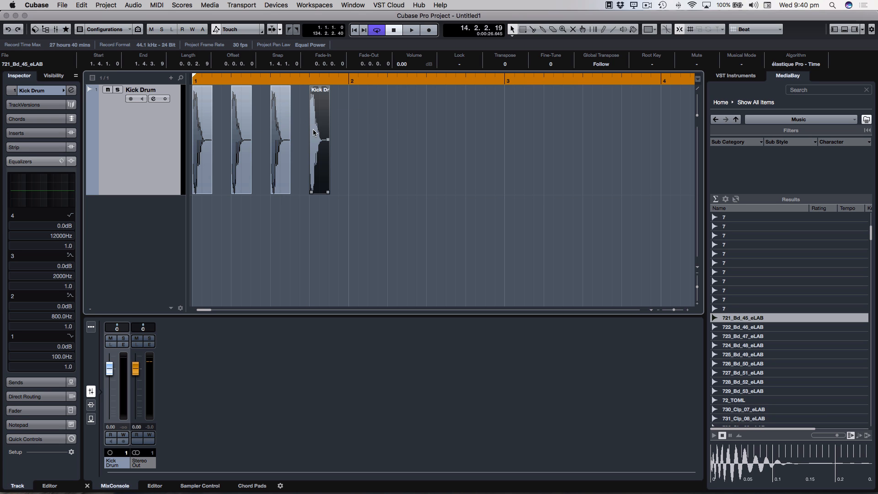
Copy the four kick hits of bar 1 into bar 2, and the two bars into bars 3 and 4.
scroll(313, 130, "down", 5)
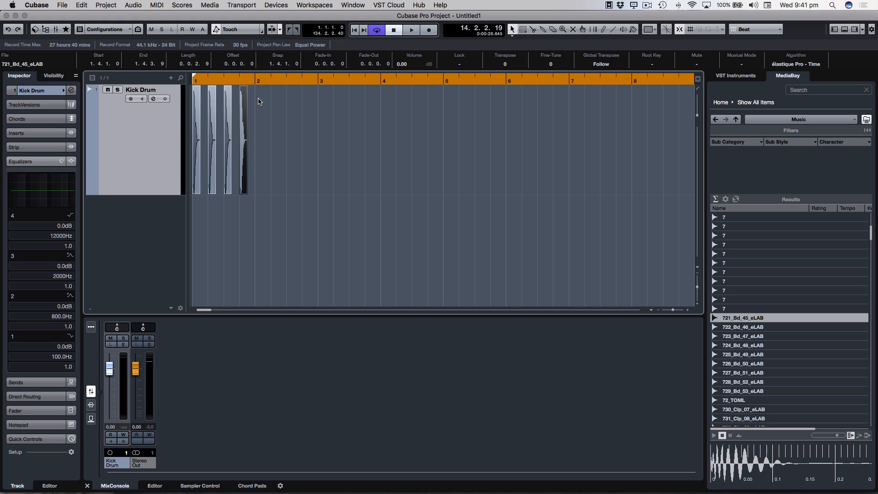
left_click_drag(277, 103, 261, 114)
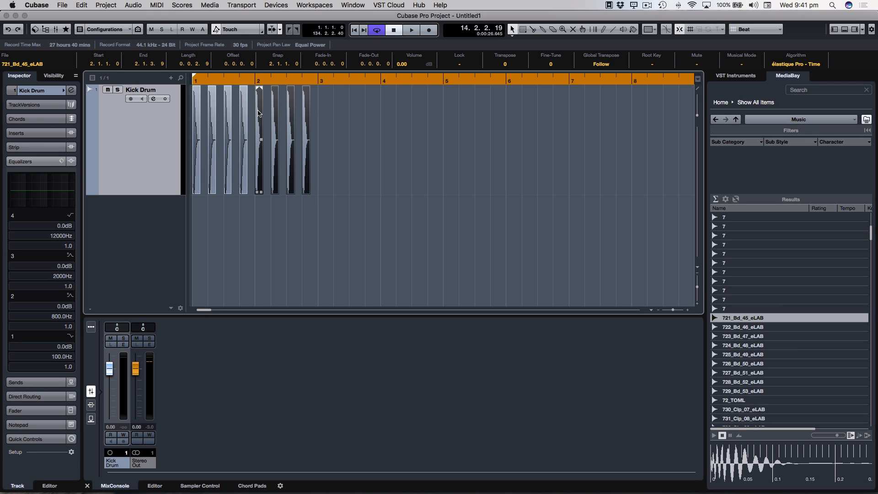
left_click_drag(337, 113, 352, 137)
Set the right locator at bar 5 and create a part between the locators on the Kick Drum track.
key("g")
key("g")
key("g")
key("g")
key("g")
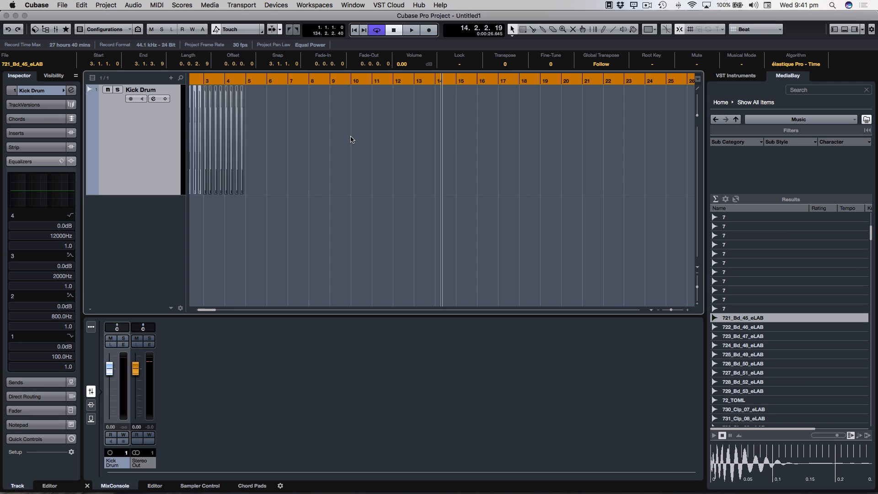
key("g")
key("g")
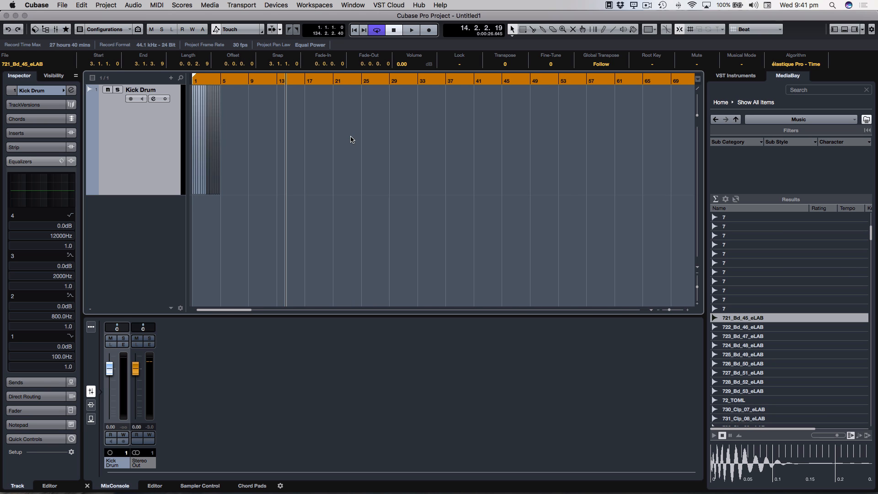
key("h")
key("h")
key("h")
key("h")
key("h")
key("h")
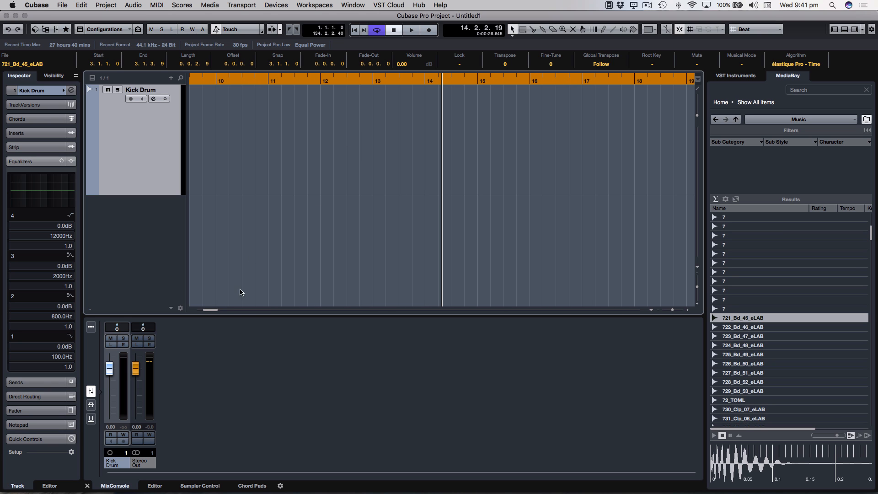
left_click_drag(215, 310, 188, 310)
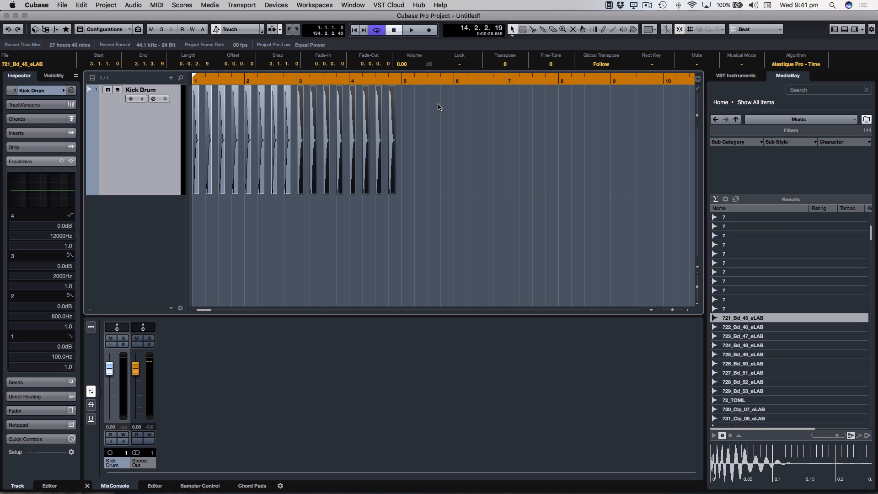
key("g")
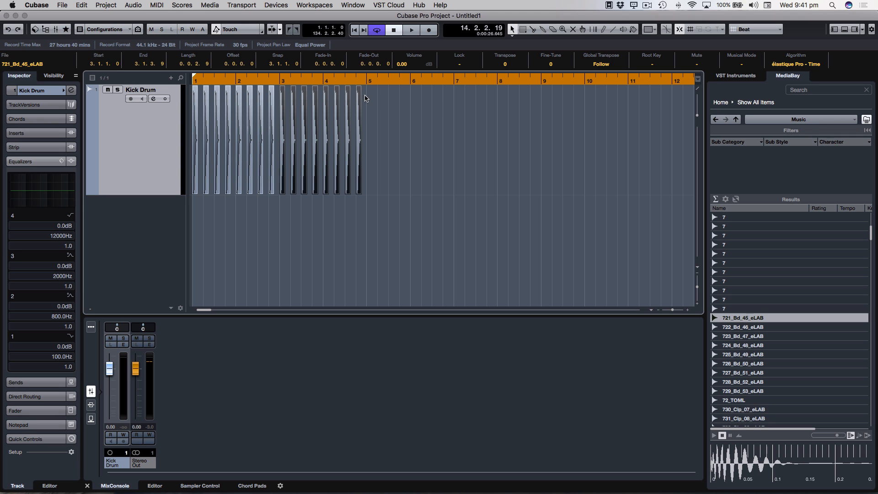
left_click(368, 80, "alt")
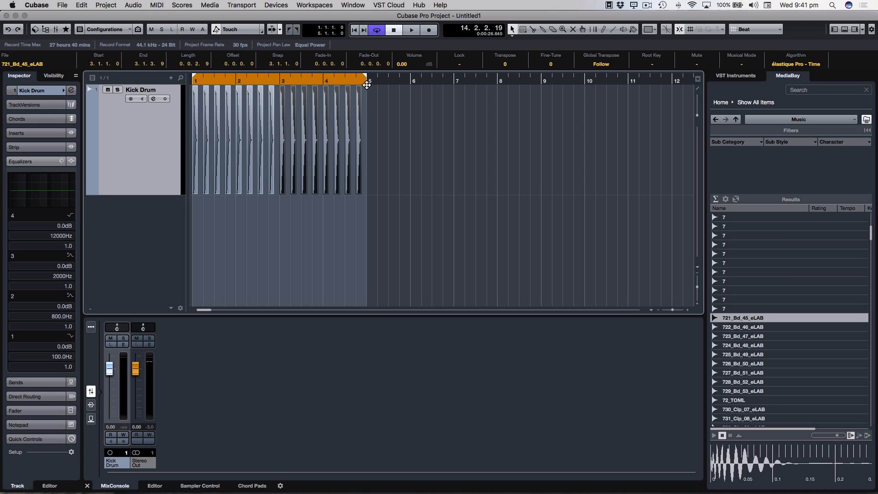
double_click(365, 97)
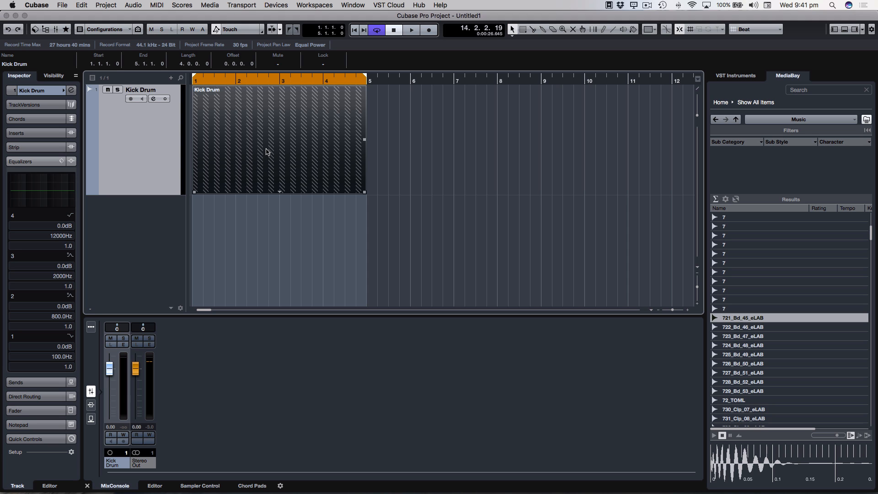
Glue all the kick hits of bars 1 to 4 into the Kick Drum part and return to the Object Selection tool.
right_click(279, 139)
left_click(239, 133)
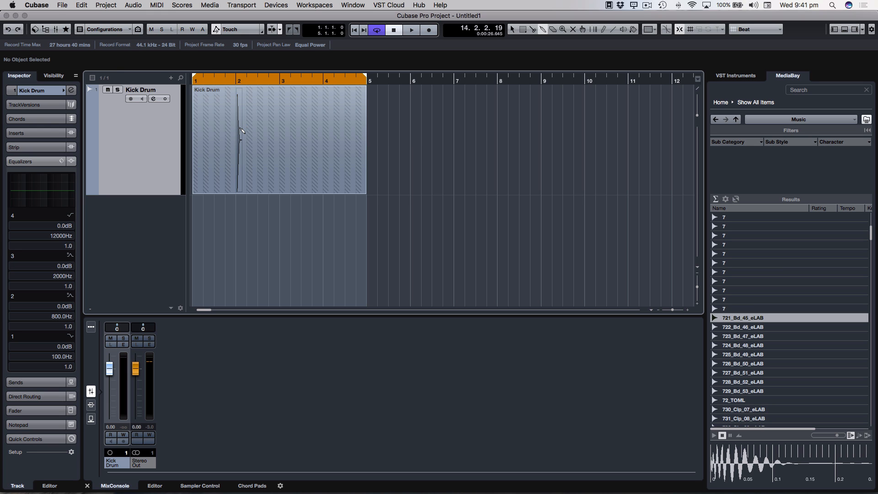
left_click(198, 128)
left_click(198, 126)
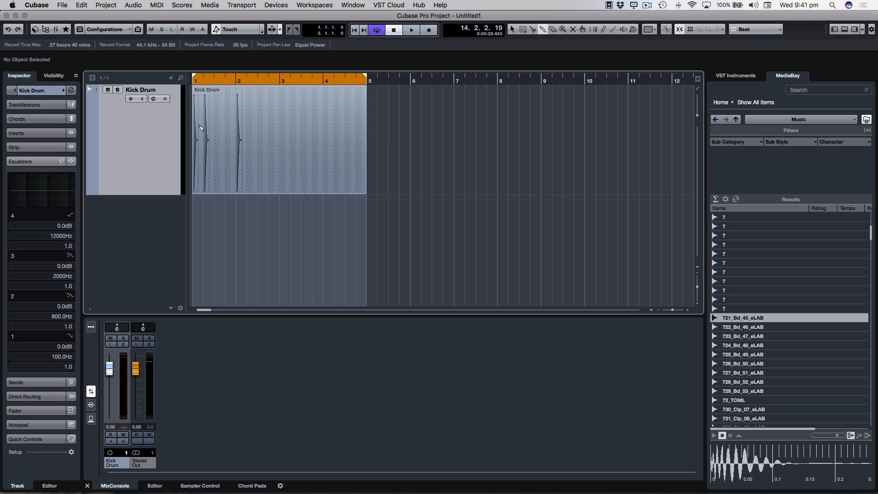
left_click(198, 126)
left_click(198, 126)
left_click(199, 126)
left_click(198, 126)
left_click(199, 126)
left_click(199, 126)
double_click(199, 126)
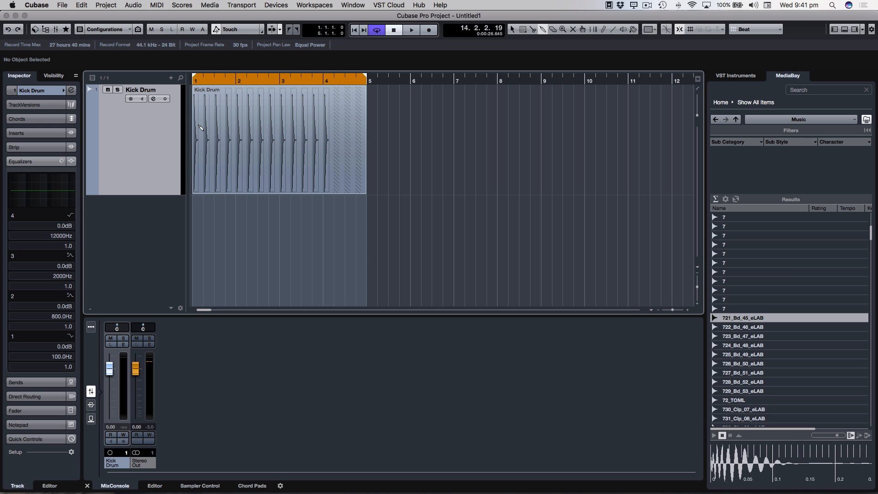
right_click(293, 125)
left_click(287, 122)
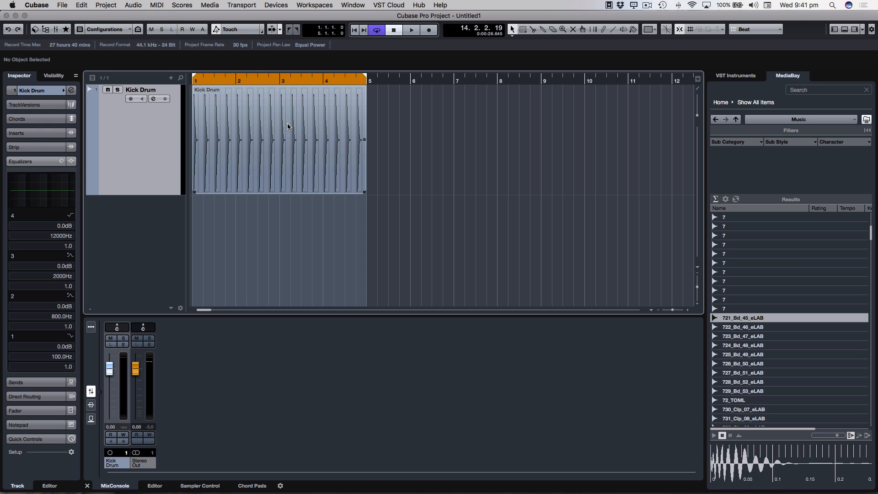
Duplicate the four-bar Kick Drum part so the copy fills bars 5 to 8.
left_click(287, 127)
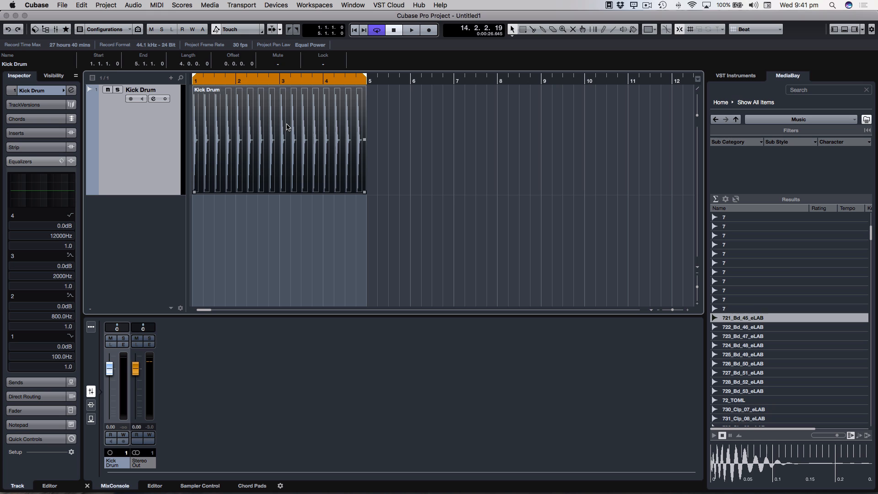
key("g")
key("g")
key("g")
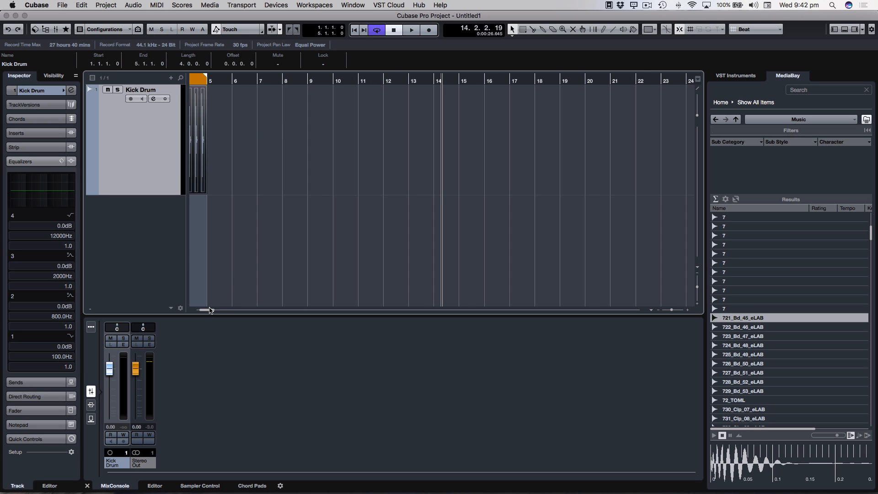
left_click_drag(208, 310, 194, 310)
key("super+d")
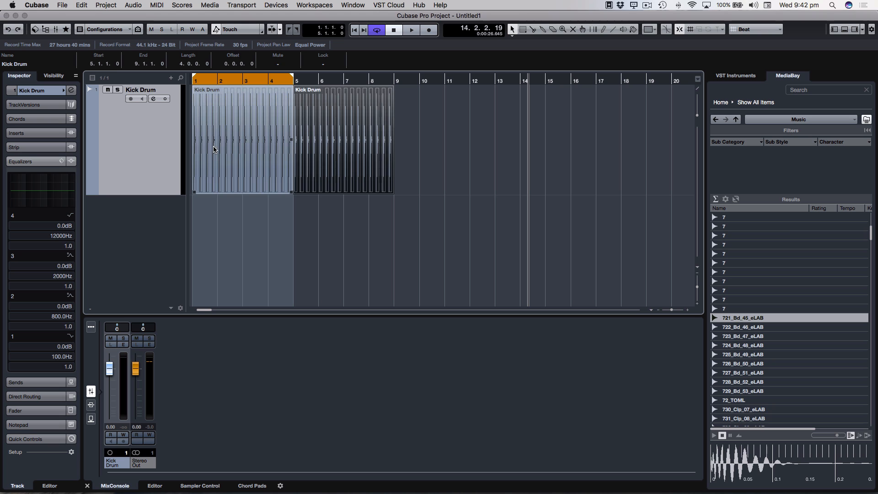
Glue the two Kick Drum parts into a single eight-bar part and return to the Object Selection tool.
right_click(415, 126)
left_click(449, 128)
left_click(265, 128)
right_click(273, 126)
left_click(275, 126)
left_click(302, 128)
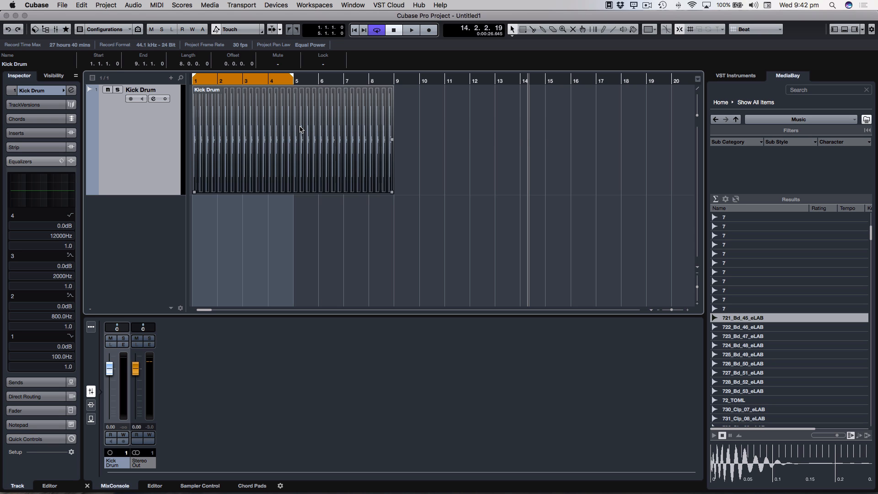
Set the locators to the range of the eight-bar Kick Drum part.
key("p")
key("g")
key("g")
key("g")
key("g")
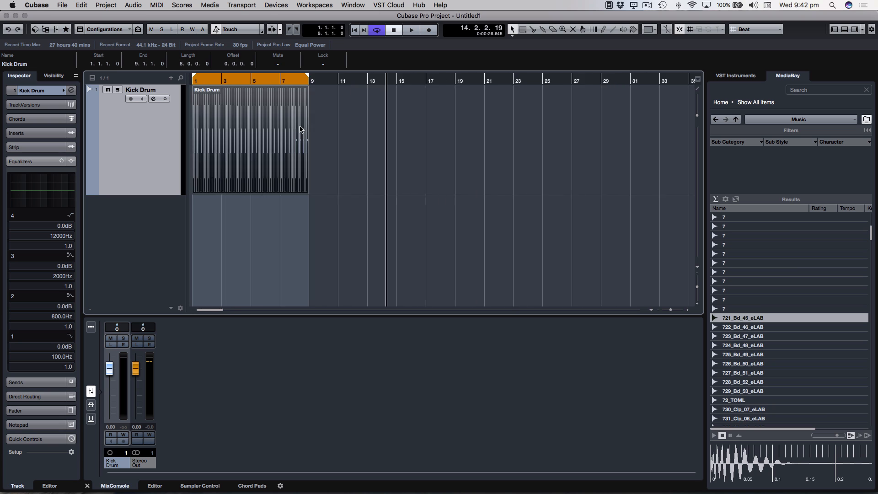
Open the Kick Drum part in the lower-zone editor with all eight bars in view and return the project cursor to bar 1.
double_click(234, 127)
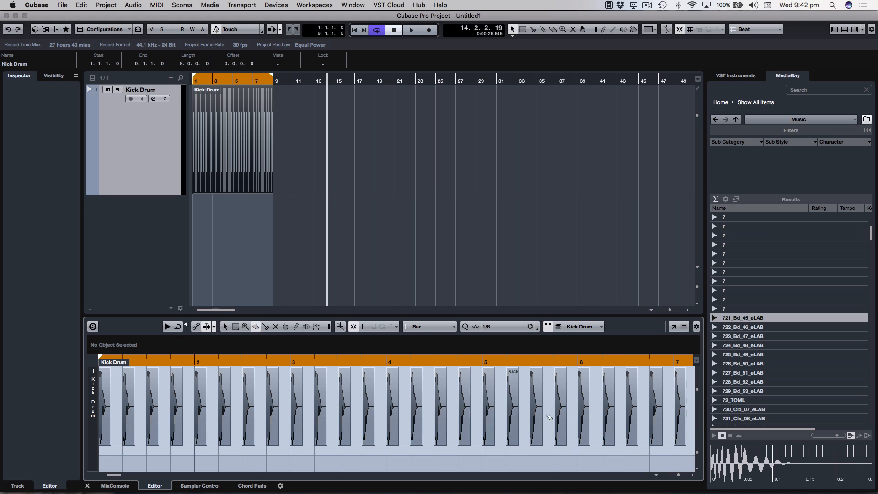
key("g")
key("g")
key("g")
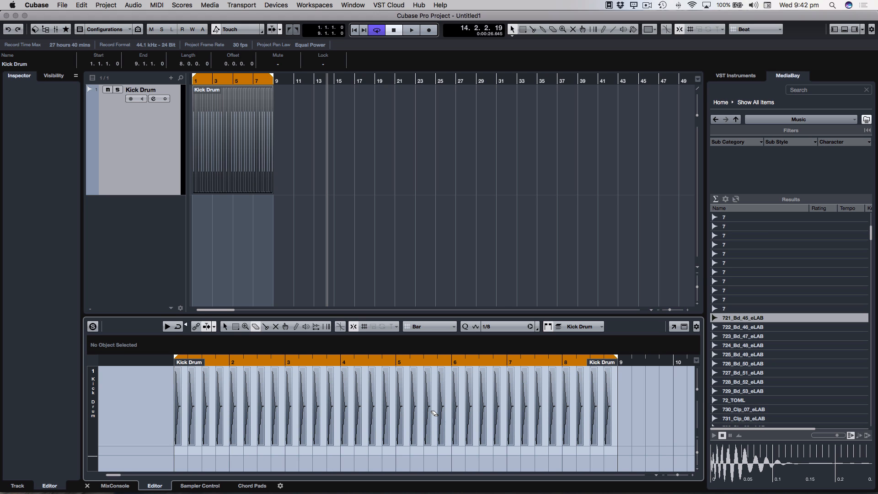
key("space")
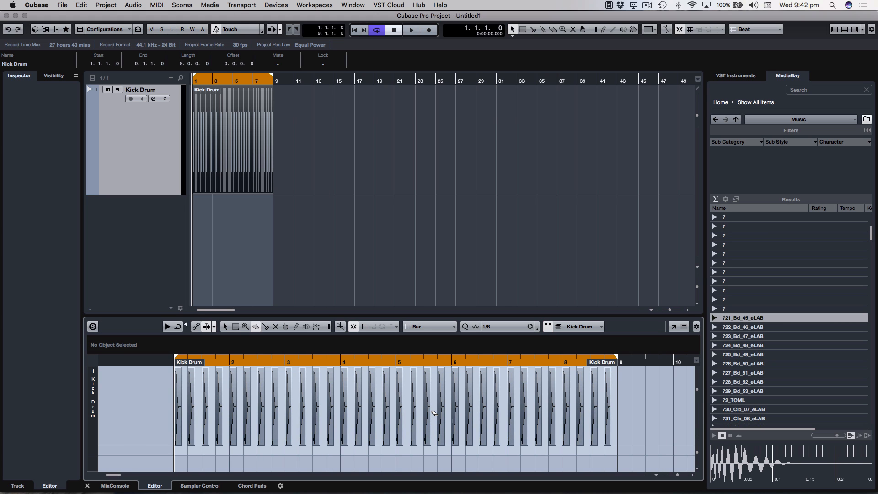
Show the Kick Drum track's channel fader in the Inspector and lower it to -6.44 dB.
left_click(160, 160)
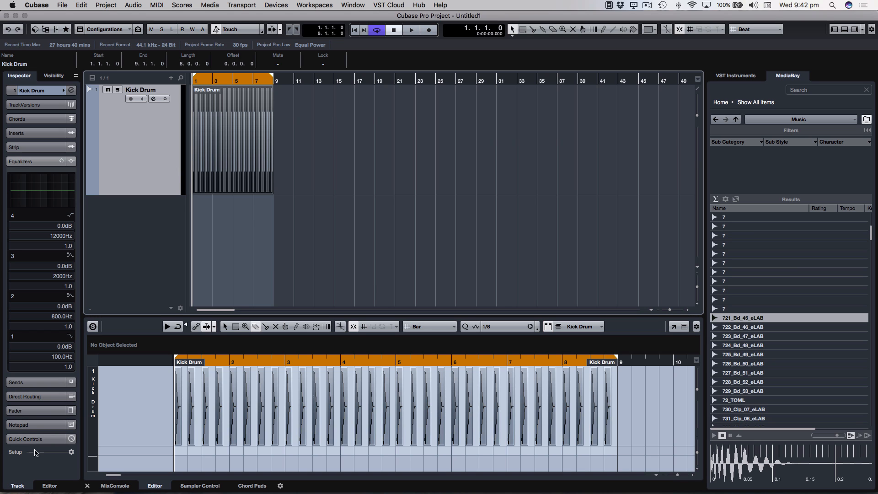
left_click(37, 411)
left_click_drag(26, 276, 25, 298)
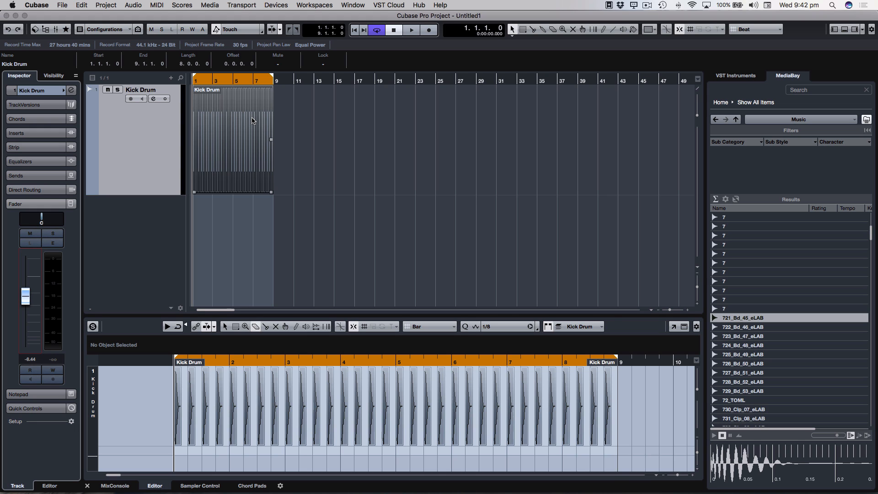
Play the Kick Drum part from bar 1 to check its level and rhythm, and stop during bar 4.
key("space")
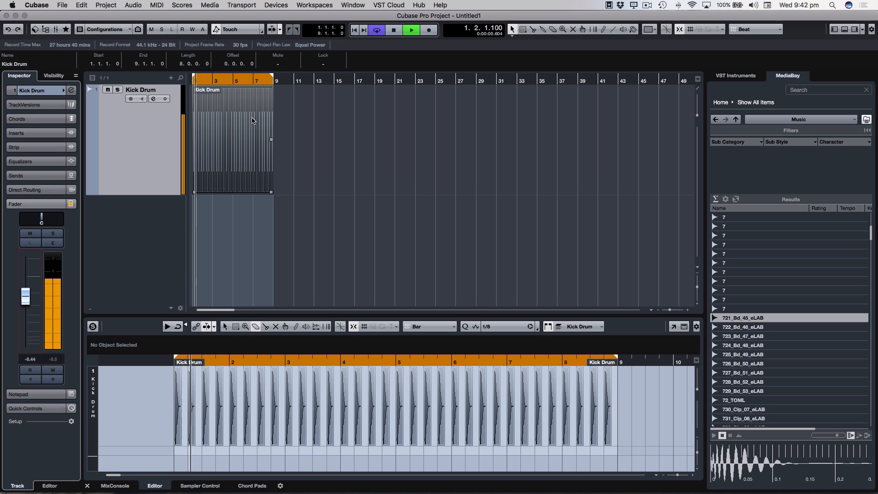
key("h")
key("h")
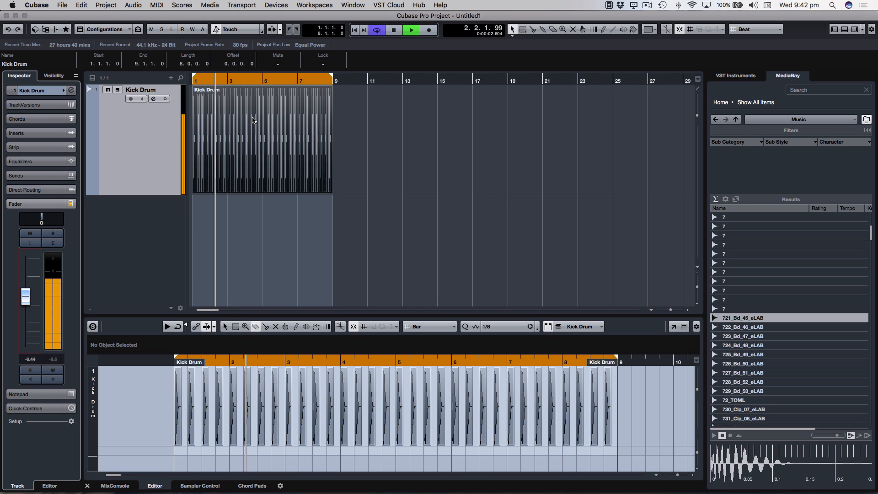
key("h")
key("h")
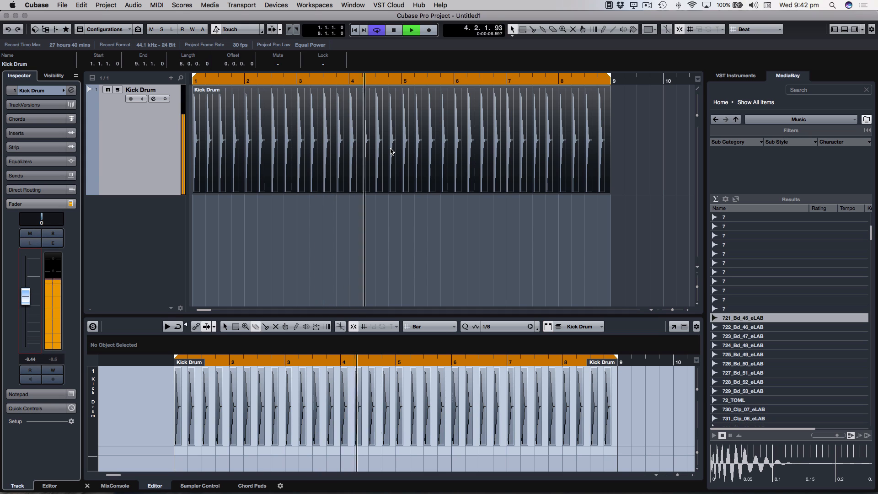
key("space")
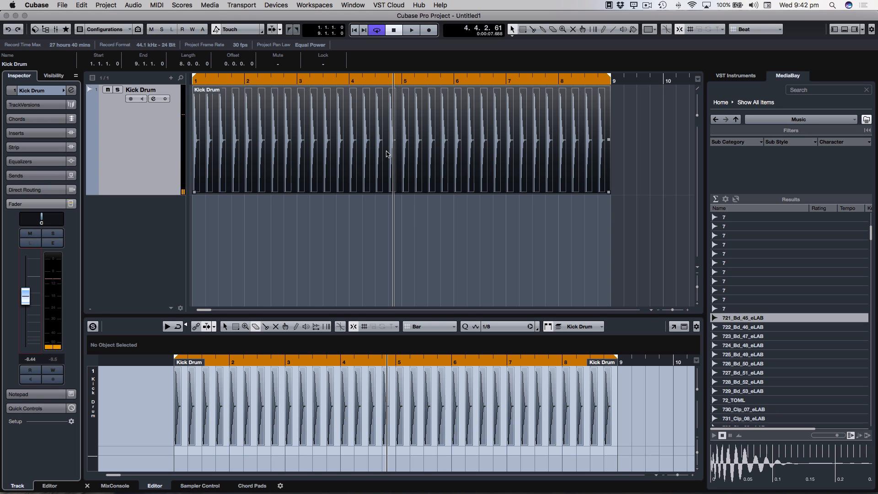
Search MediaBay for 808 samples and audition the two 808_boom entries.
left_click(806, 93)
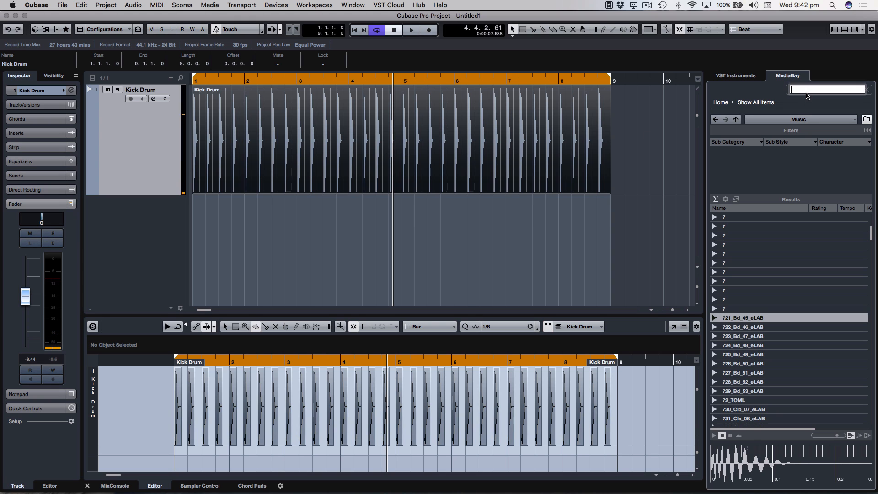
type("808")
key("Return")
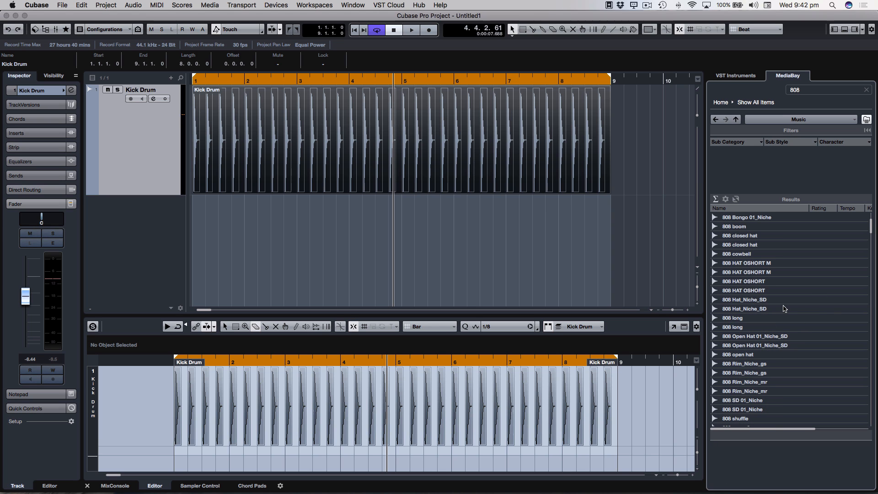
scroll(756, 354, "down", 3)
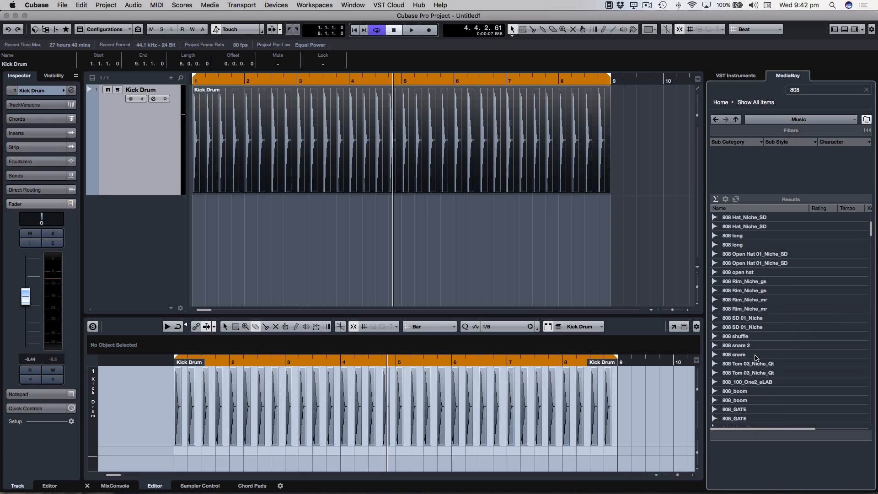
scroll(745, 350, "down", 2)
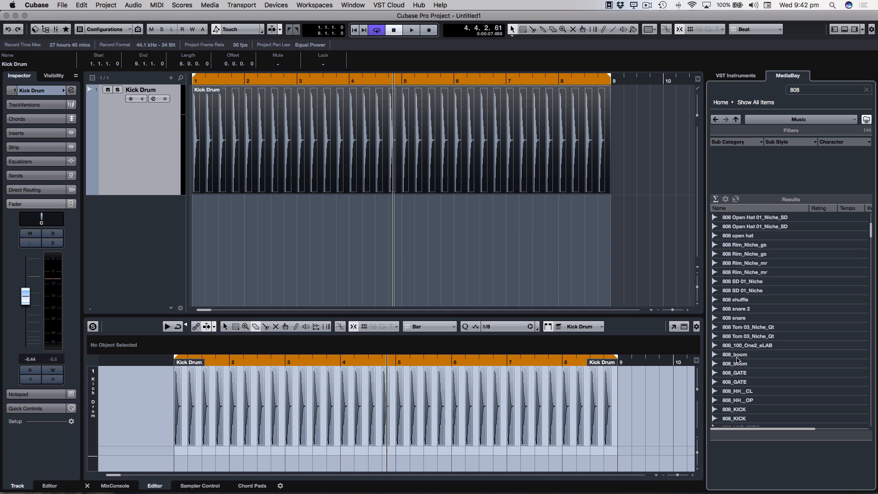
left_click(736, 355)
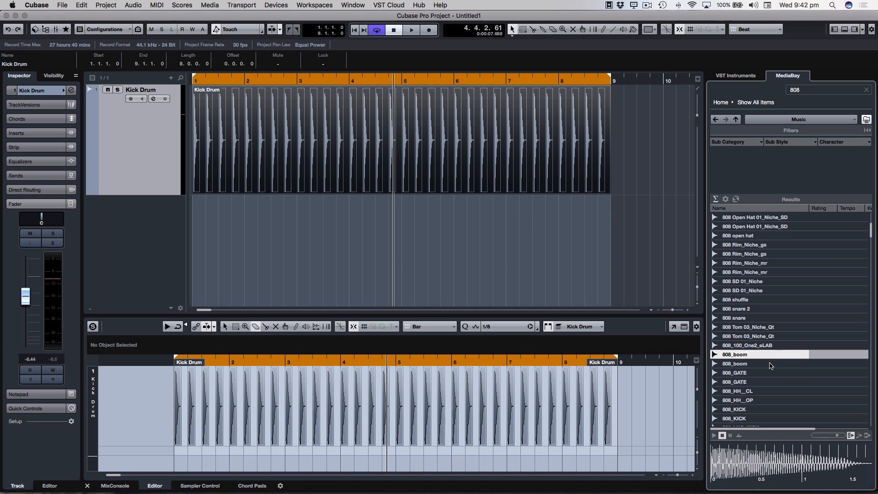
left_click(750, 364)
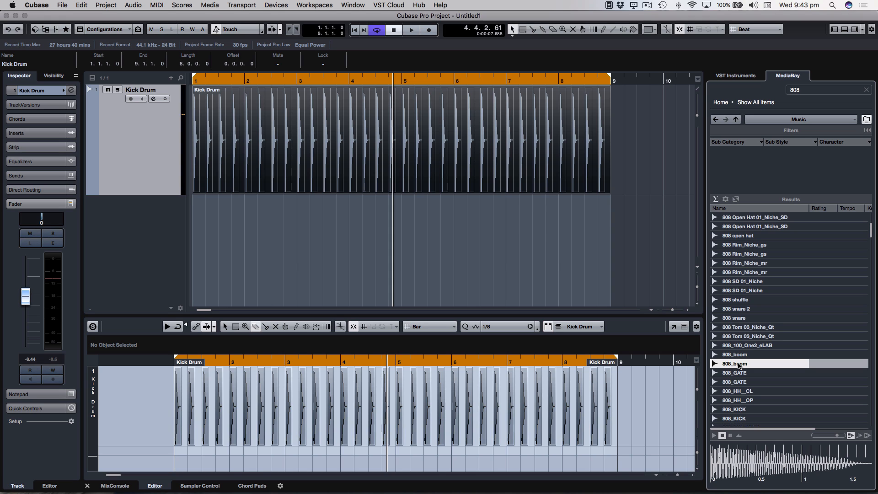
Import 808_boom onto a new track at bar 2, copying it to the working directory and converting it to 24 bit.
left_click_drag(738, 364, 240, 223)
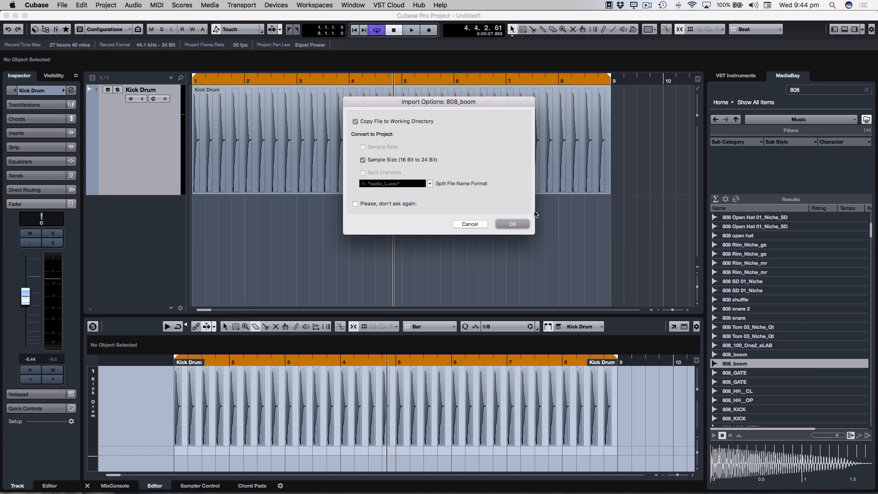
left_click(524, 223)
left_click(259, 231)
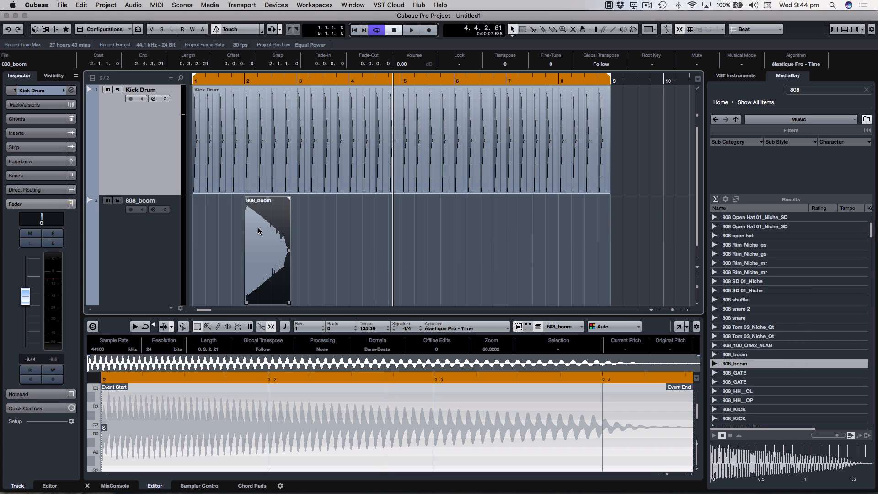
Shift the 808_boom event slightly behind the kick so that it starts at 2.1.1.58.
key("h")
key("h")
key("h")
key("h")
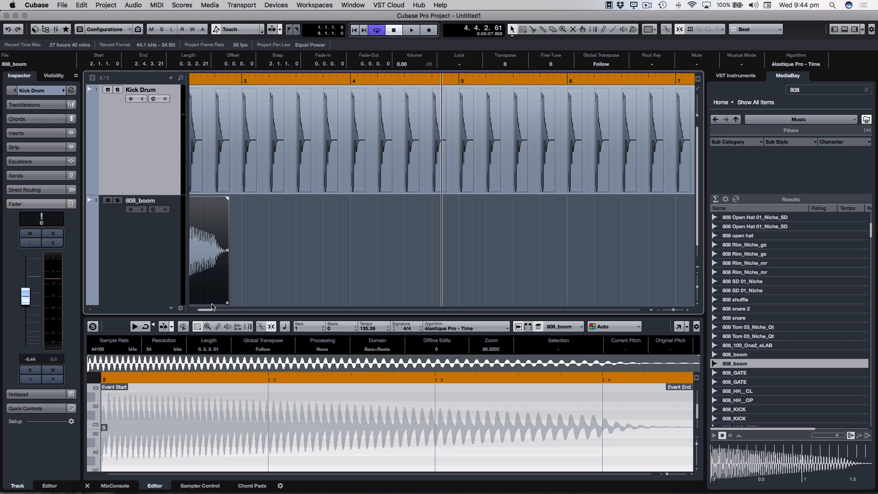
left_click_drag(211, 310, 205, 310)
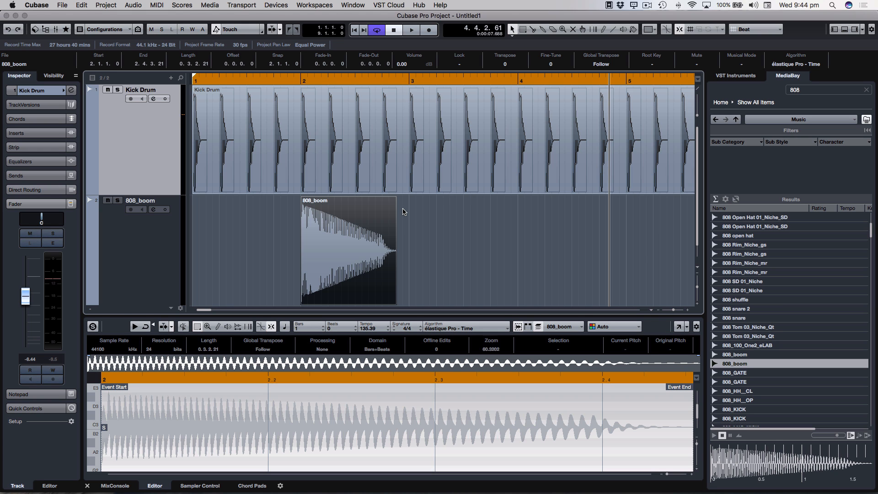
key("h")
key("h")
key("h")
key("h")
key("h")
key("h")
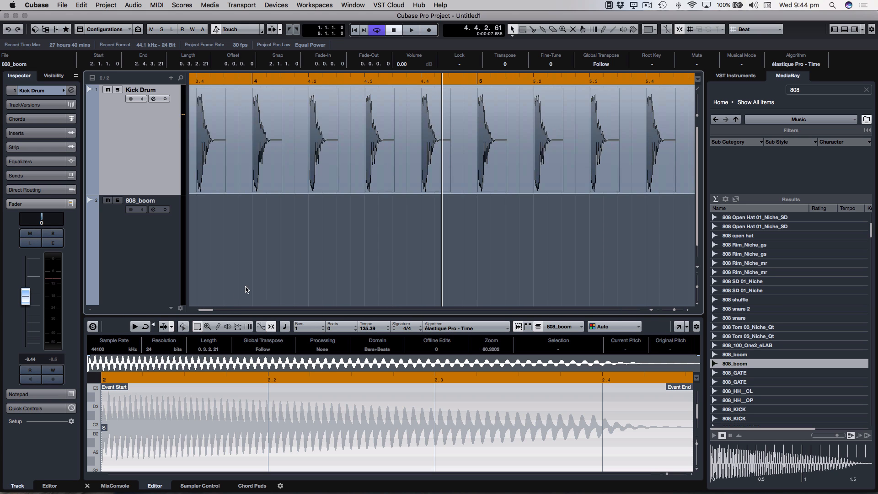
left_click_drag(209, 310, 207, 310)
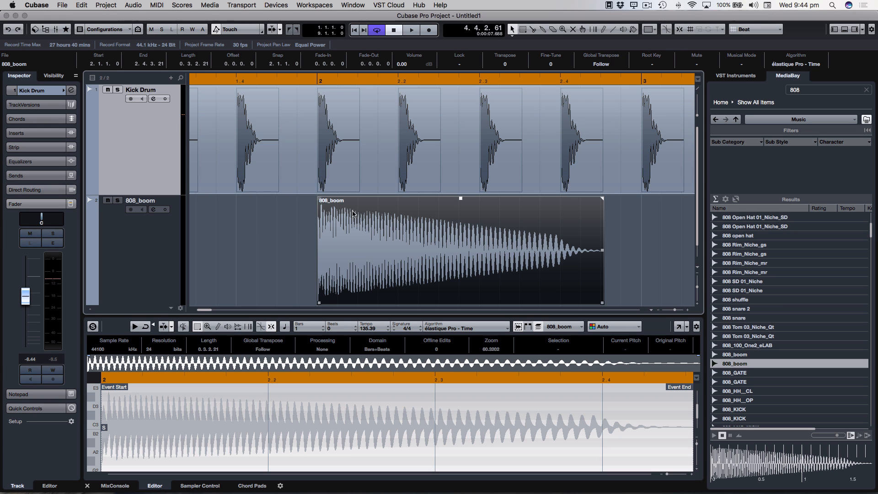
mouse_move(349, 232)
left_mouse_down()
mouse_move(359, 236)
mouse_move(350, 232)
left_mouse_up()
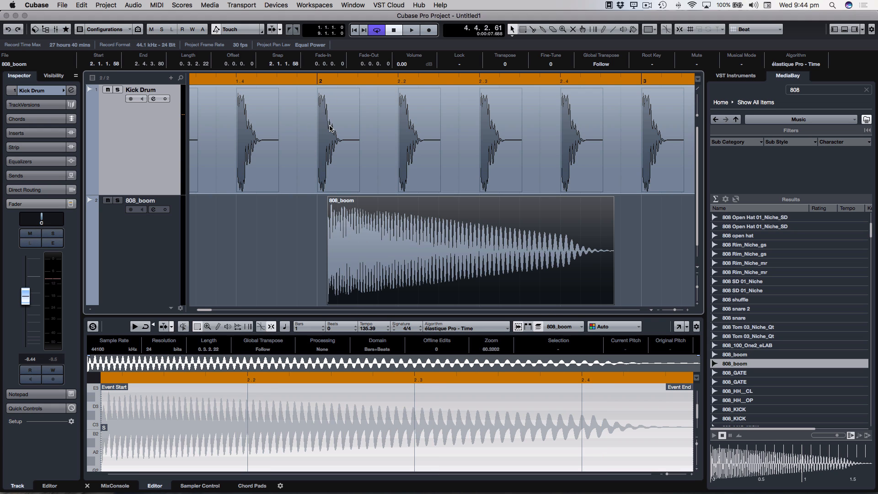
Trim the end of the 808_boom event to 2.1.4.117 and give it a fade-out of 0.0.2.60.
key("h")
key("h")
key("h")
key("h")
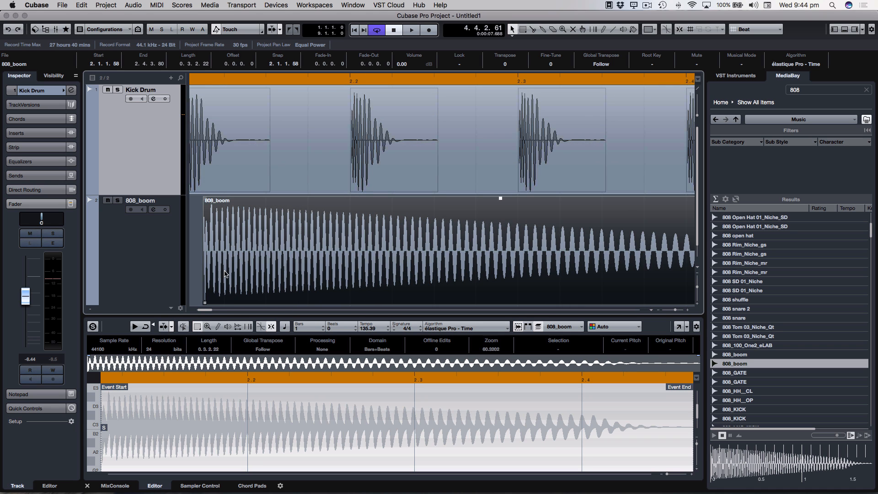
left_click_drag(209, 312, 208, 310)
key("g")
key("g")
key("g")
key("g")
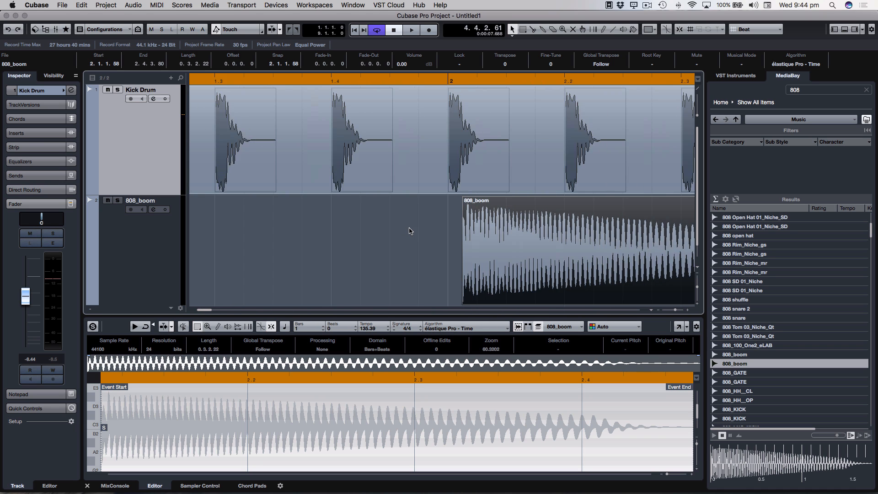
left_click_drag(688, 302, 511, 290)
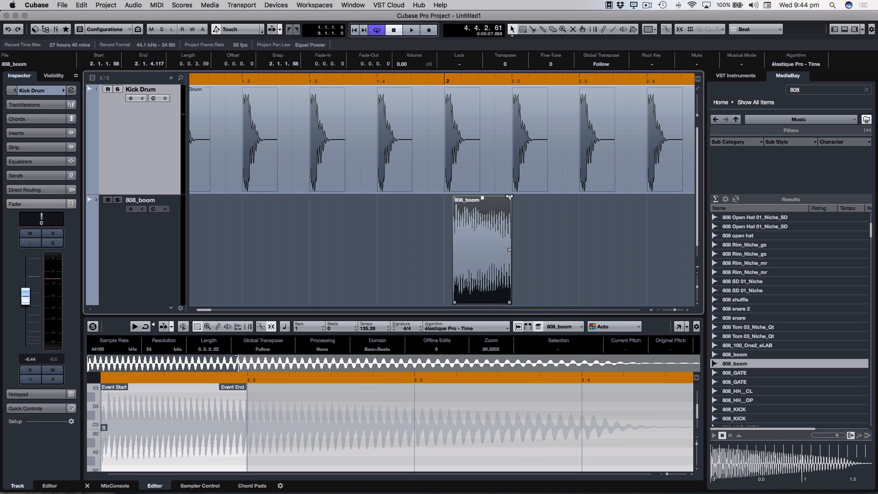
left_click_drag(510, 197, 468, 205)
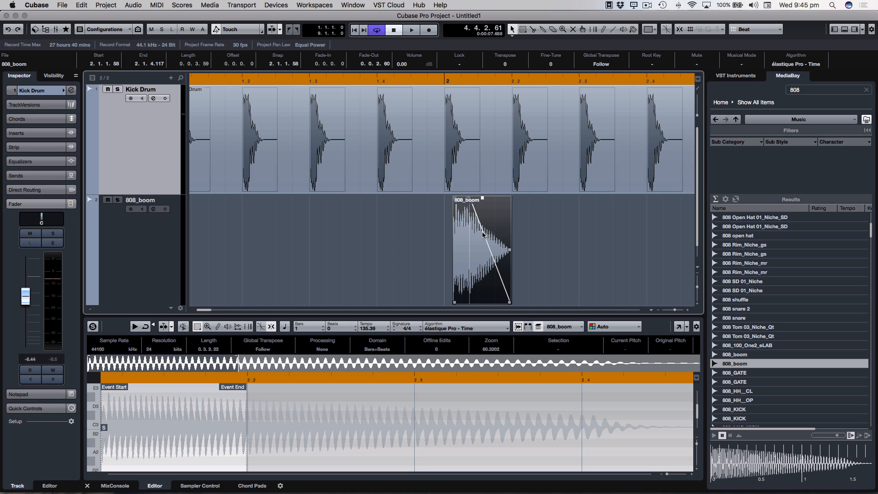
Set the right locator just before bar 3, at 2.4.4.102, and play the cycle from the project start.
key("g")
key("g")
key("g")
key("g")
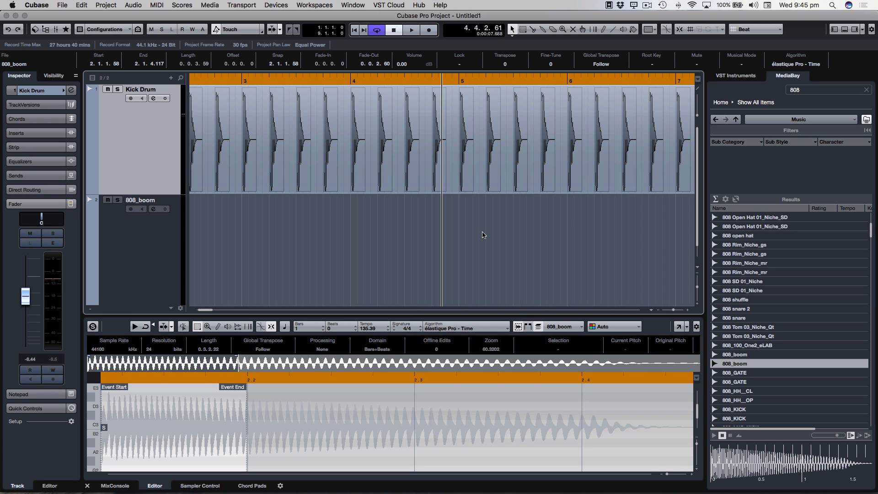
left_click_drag(210, 313, 198, 313)
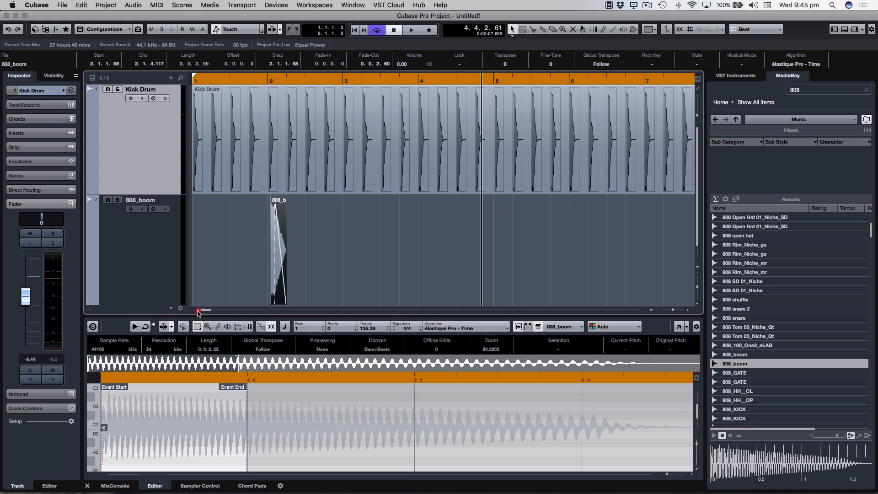
left_click(341, 79, "alt")
key("Home")
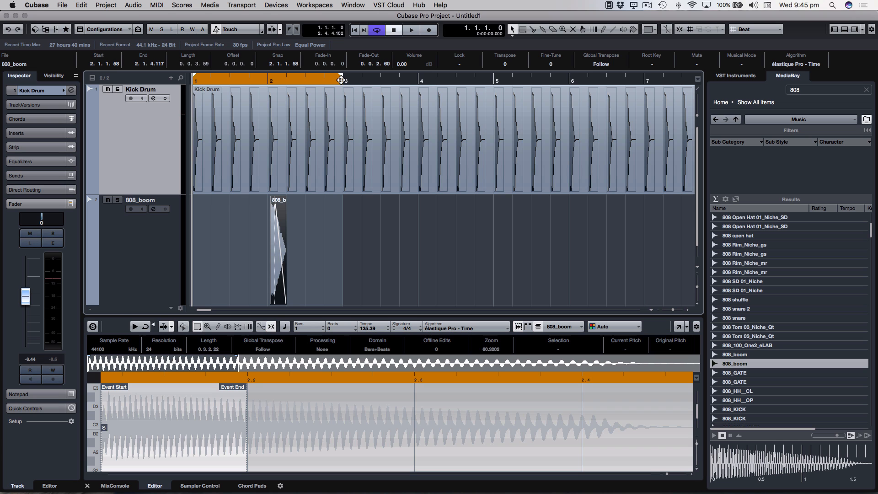
key("space")
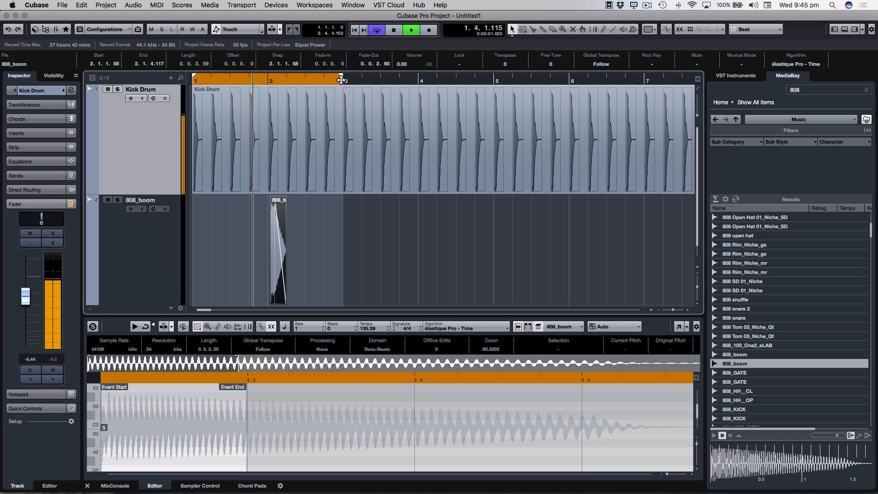
Stop playback and examine how the 808_boom event lines up with the kick waveform at bar 2.
key("space")
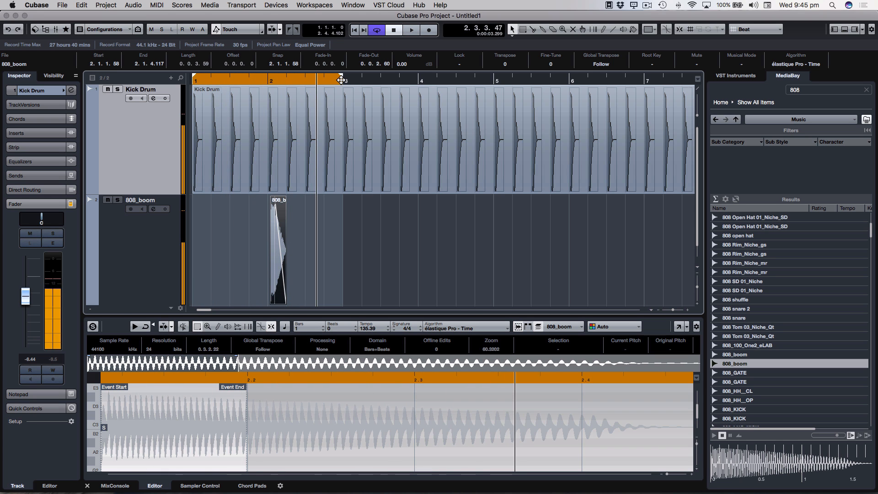
key("h")
key("h")
key("h")
key("h")
key("h")
key("h")
key("h")
key("h")
key("h")
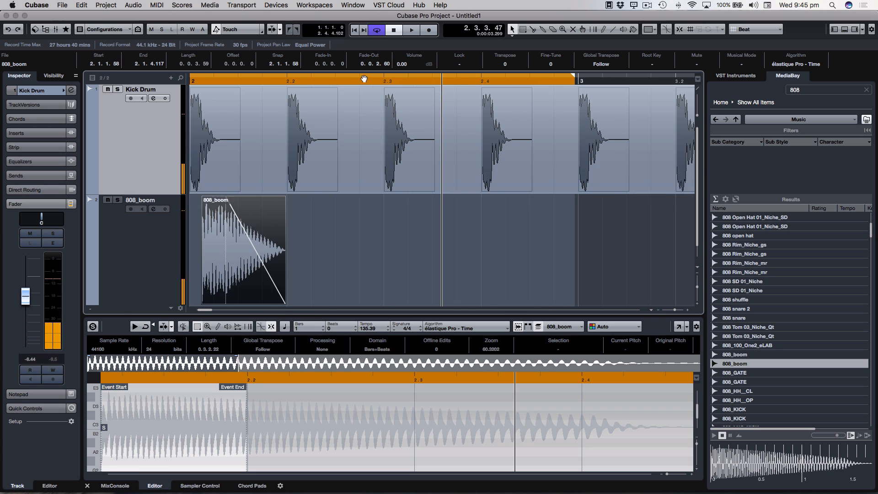
key("h")
scroll(204, 313, "left", 5)
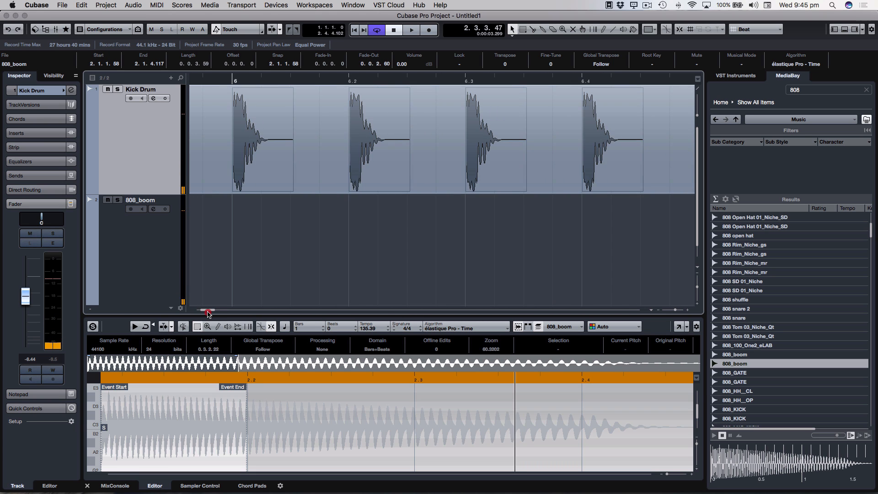
key("h")
key("h")
key("h")
key("h")
key("h")
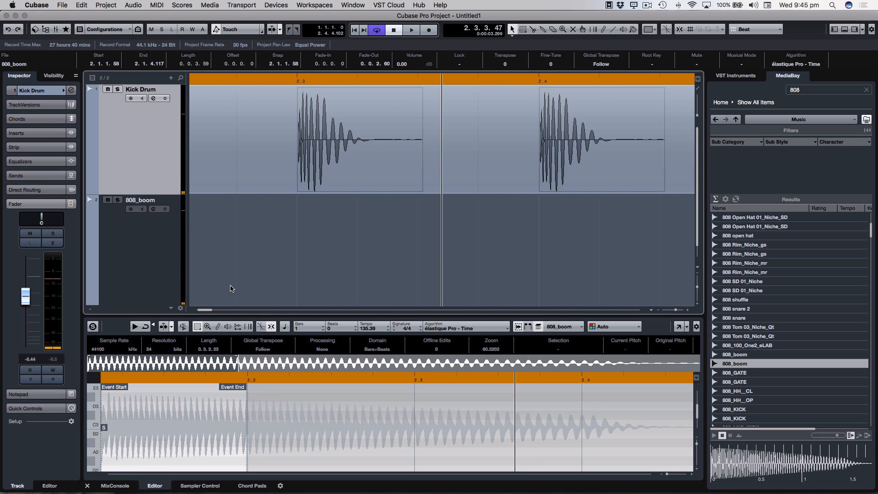
left_click_drag(204, 313, 206, 315)
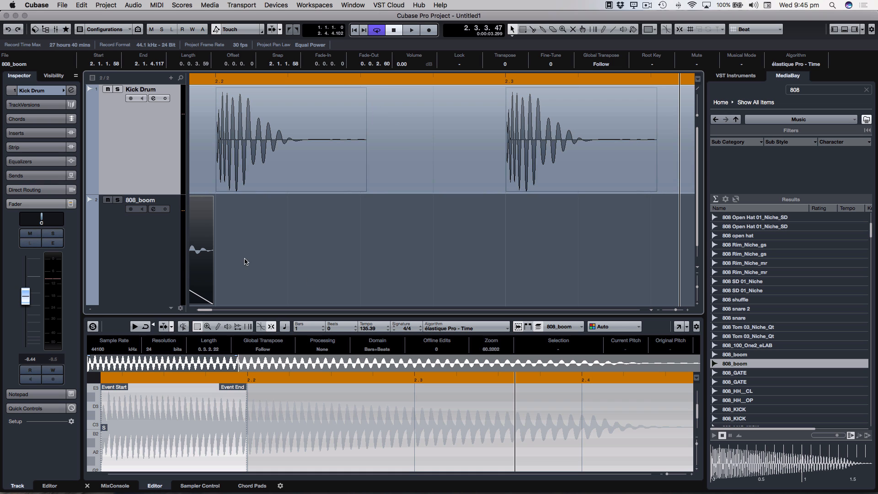
key("g")
key("g")
key("g")
key("g")
key("g")
key("g")
key("g")
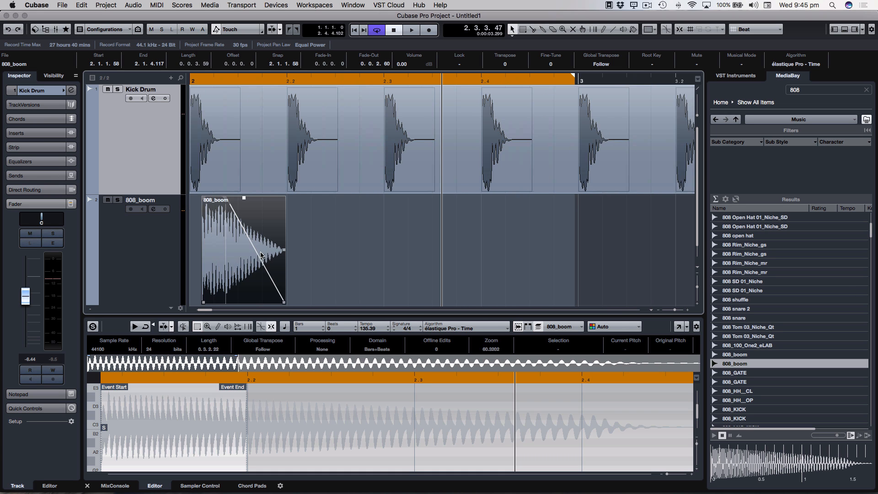
Move the 808_boom event closer to the kick so that it starts at 2.1.1.29.
left_click(230, 79)
key("h")
key("h")
key("h")
key("h")
key("h")
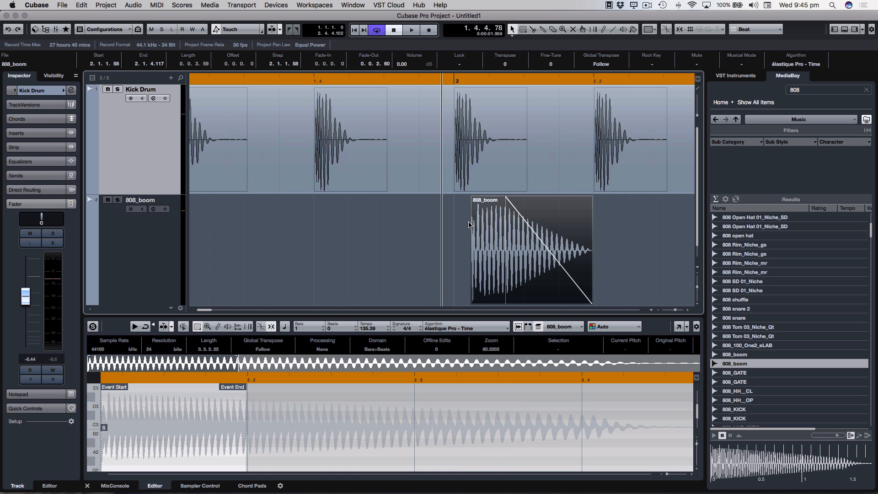
key("h")
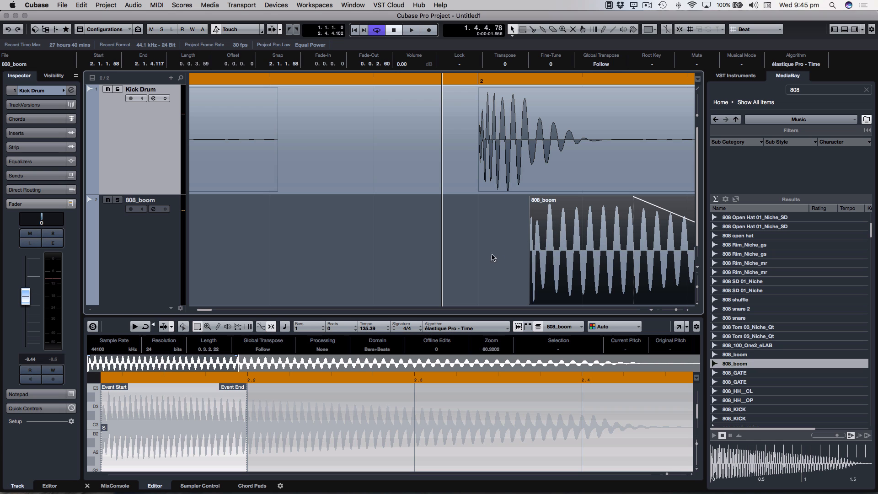
left_click_drag(554, 236, 529, 236)
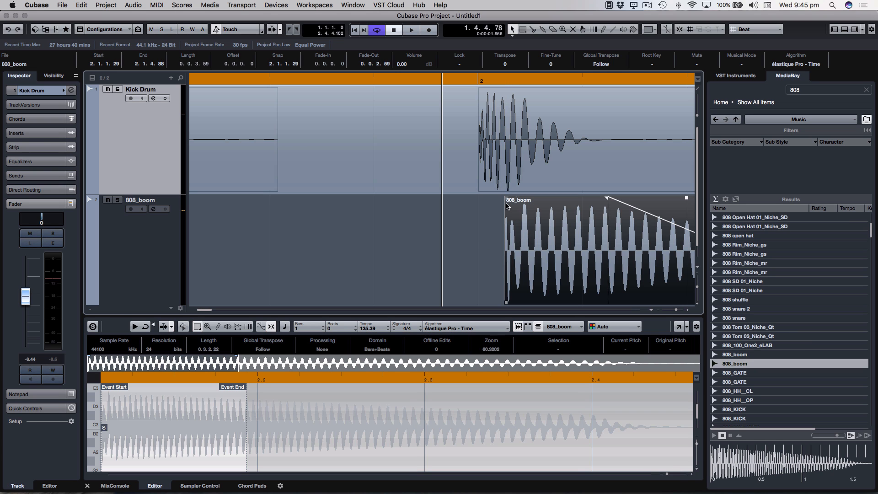
Give the 808_boom event a fade-in of 0.0.0.41 and play it from just before bar 2.
left_click_drag(506, 200, 535, 200)
key("g")
key("g")
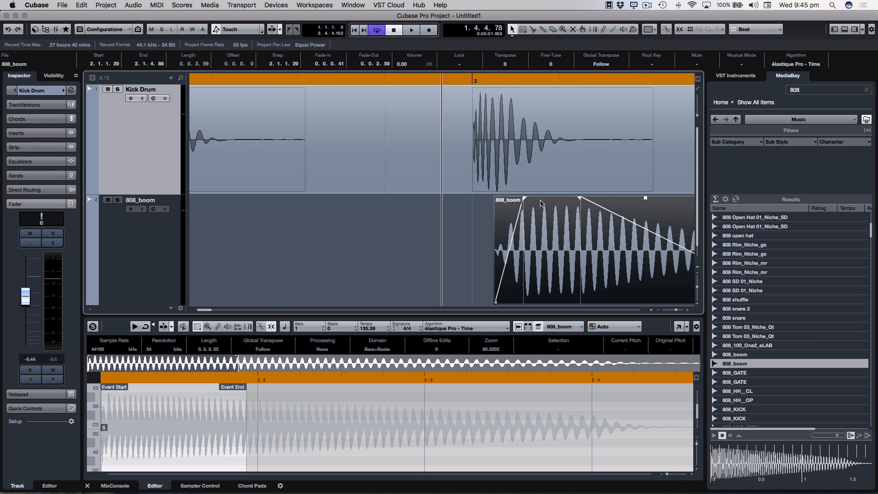
key("g")
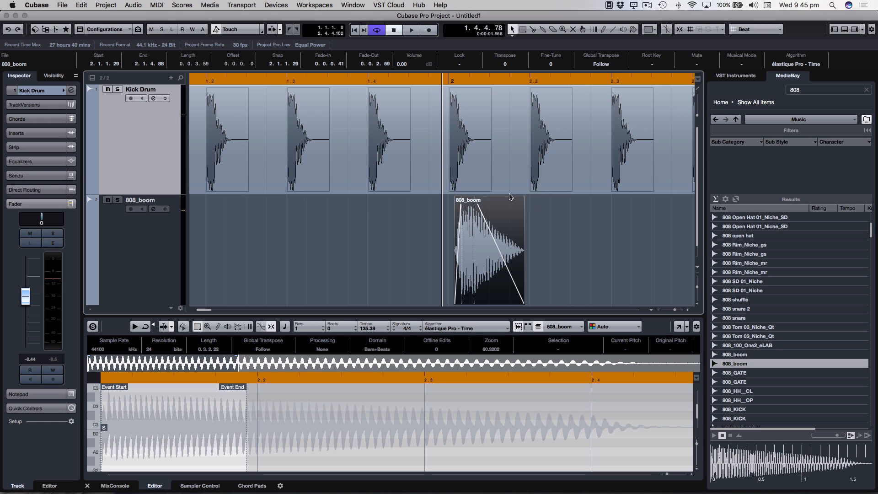
left_click(420, 81)
key("space")
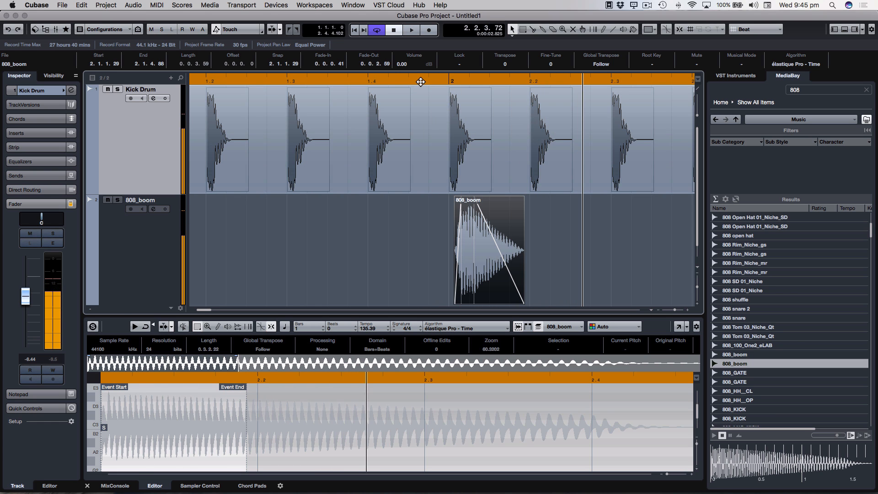
Check the faded 808_boom event against the kick hits around bar 2, and return the cursor to the project start.
key("h")
key("h")
key("h")
key("h")
key("g")
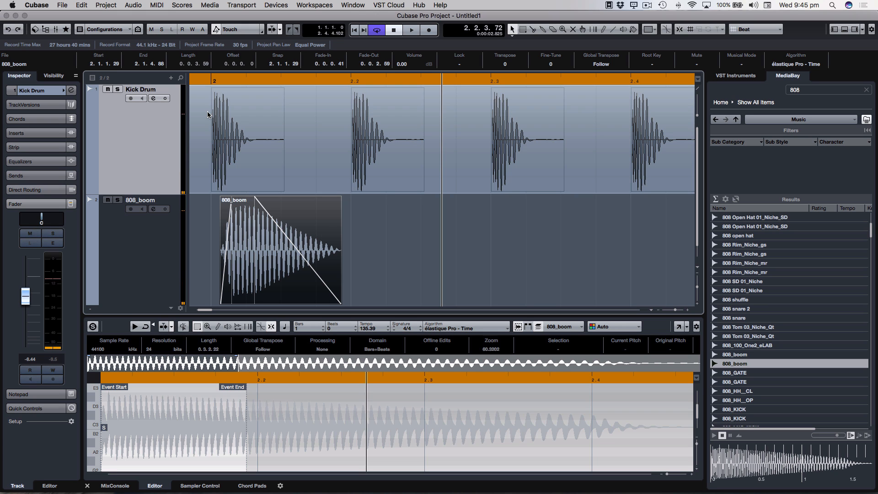
key("g")
key("g")
key("g")
key("g")
key("g")
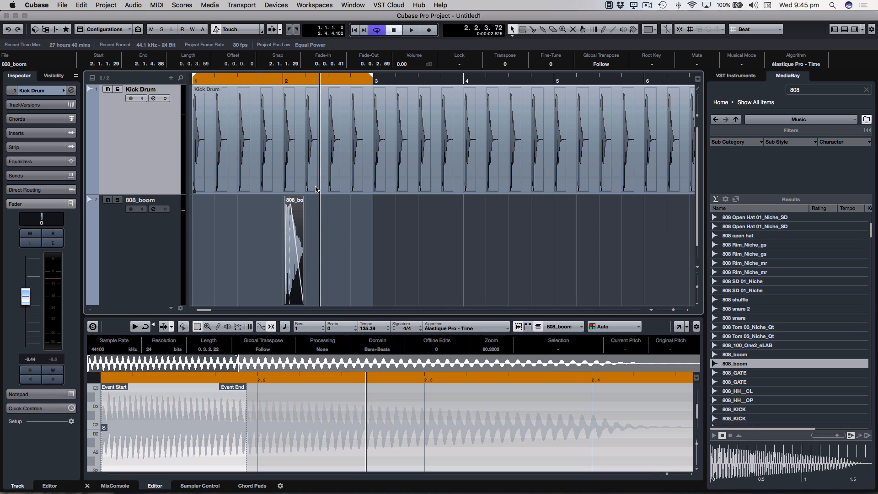
key("Home")
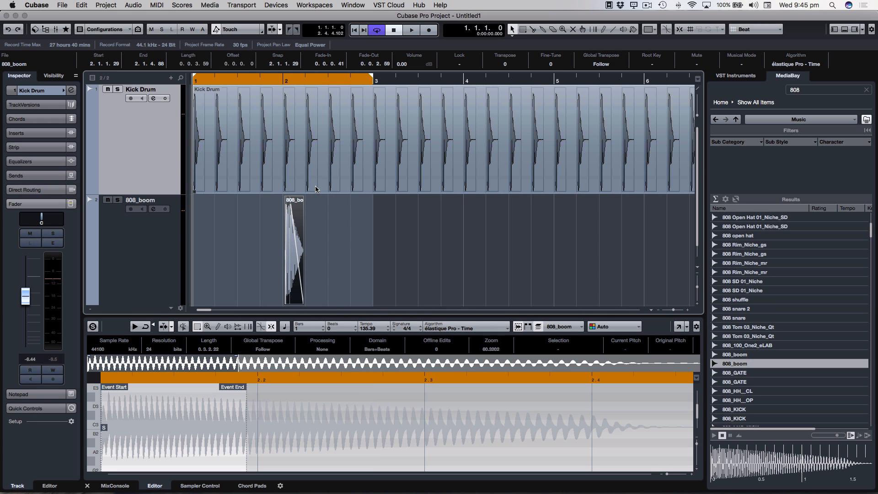
Create a part between the locators on the 808_boom track and glue the boom event into it.
double_click(249, 231)
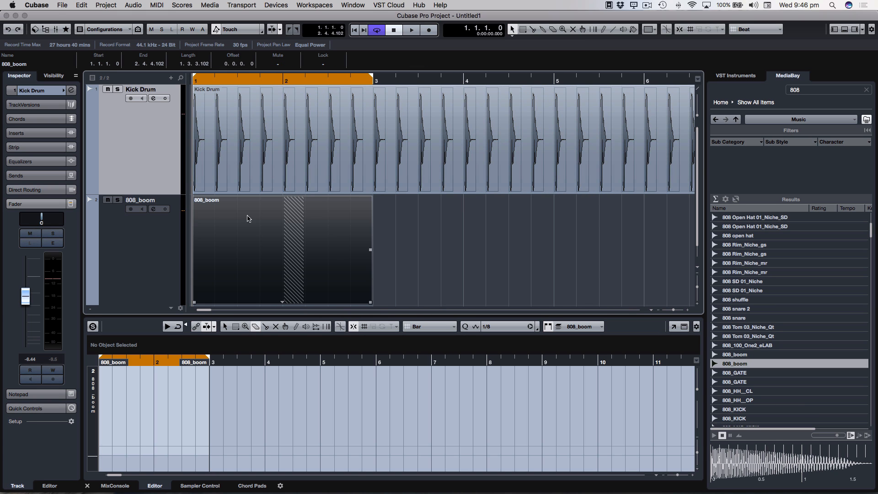
right_click(247, 218)
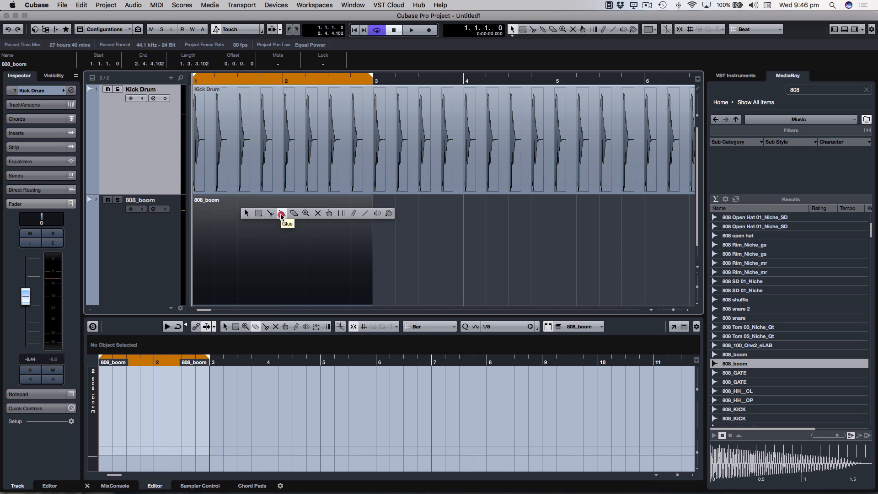
left_click(389, 215)
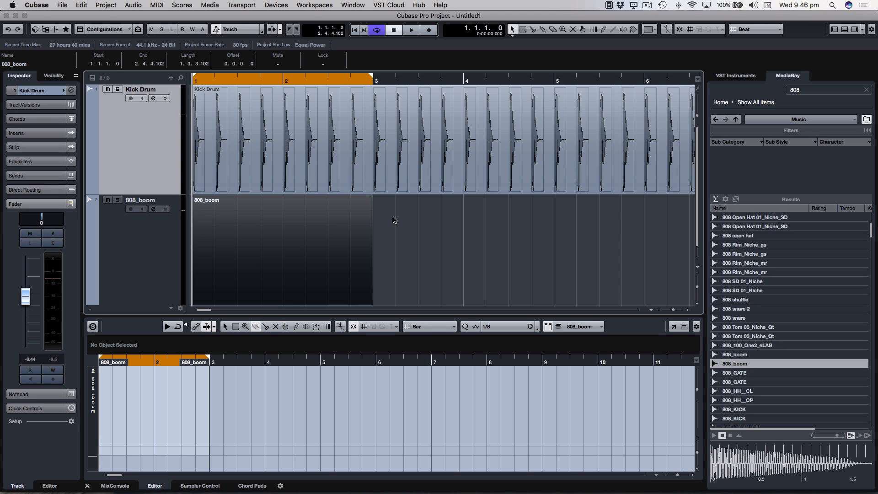
right_click(269, 216)
left_click(303, 215)
left_click(228, 216)
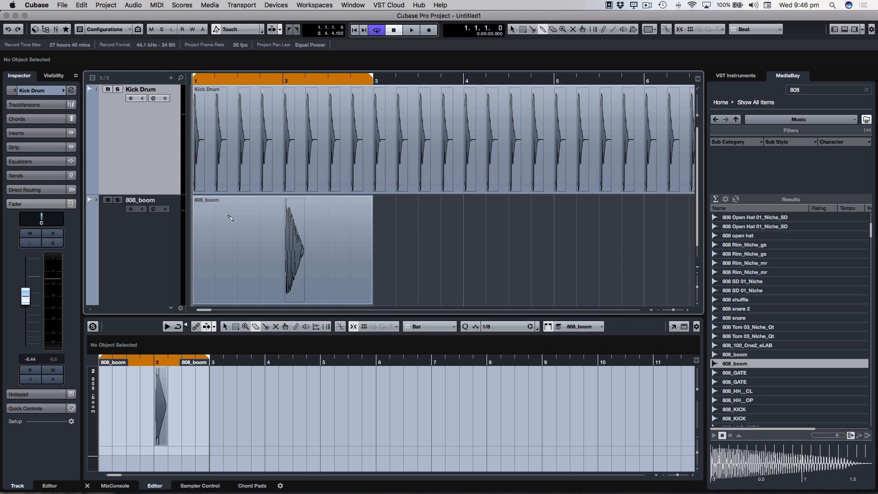
right_click(230, 218)
left_click(237, 218)
Duplicate the 808_boom part three times in a row so the copies run alongside the eight-bar kick part.
key("g")
key("g")
key("g")
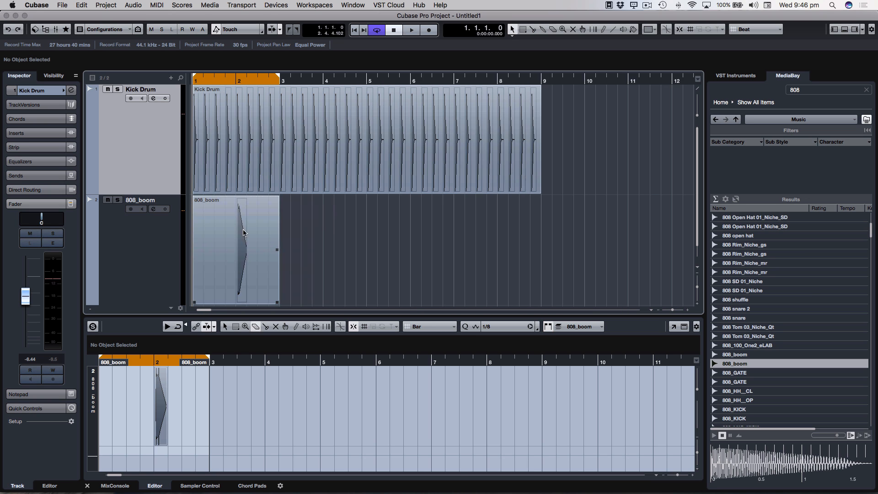
left_click(218, 223)
key("super+d")
key("super+d")
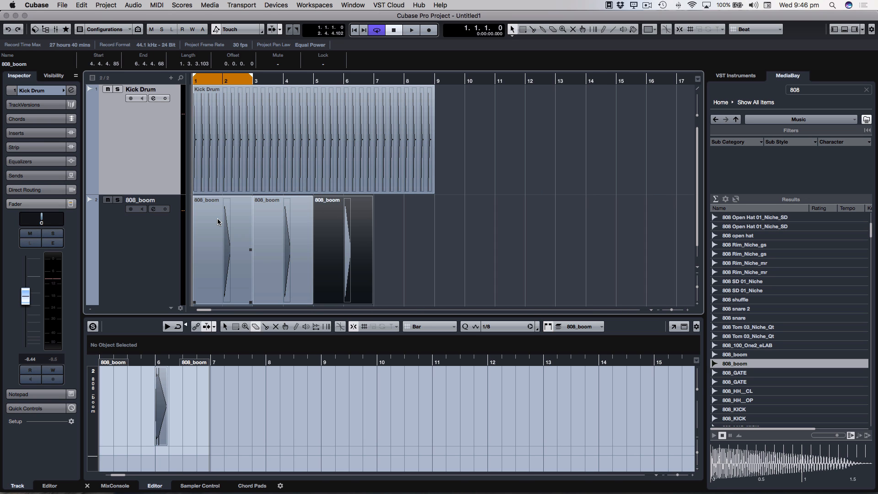
key("super+d")
Select all four 808_boom parts and glue them into one part.
left_click_drag(460, 218, 237, 227)
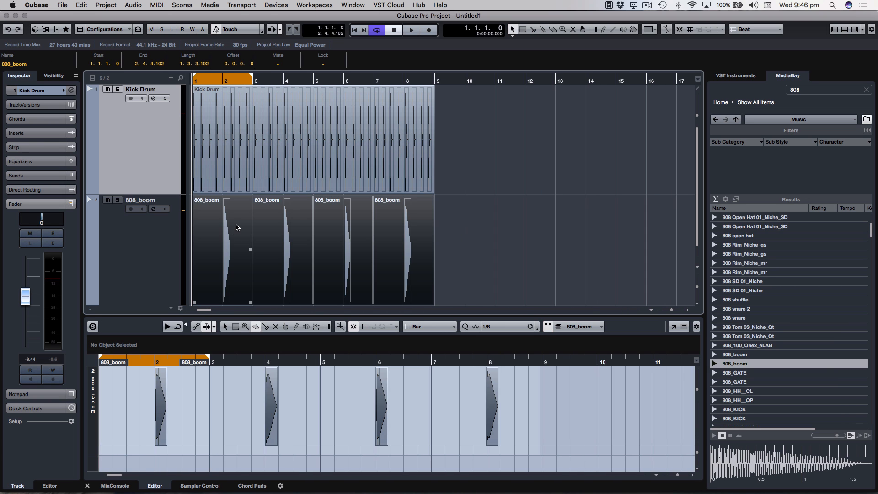
key("4")
left_click(210, 237)
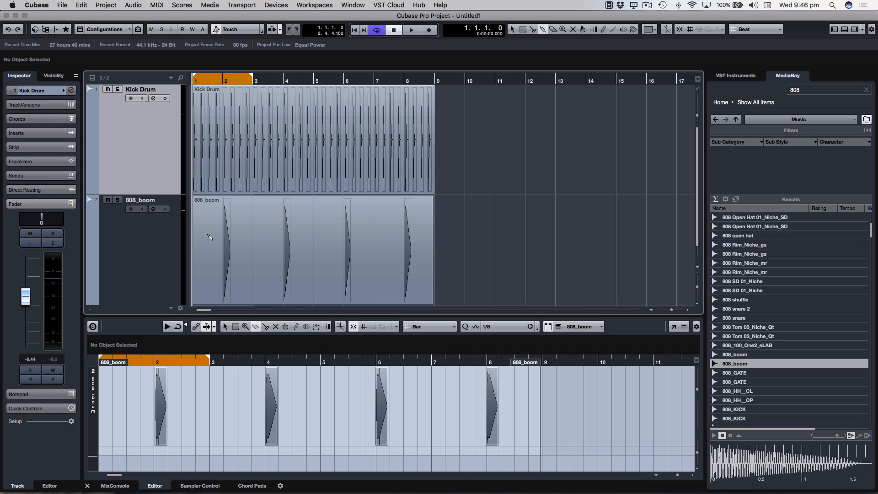
Extend the cycle to the start of bar 9, with snap on and the grid type set to Bar.
key("g")
key("g")
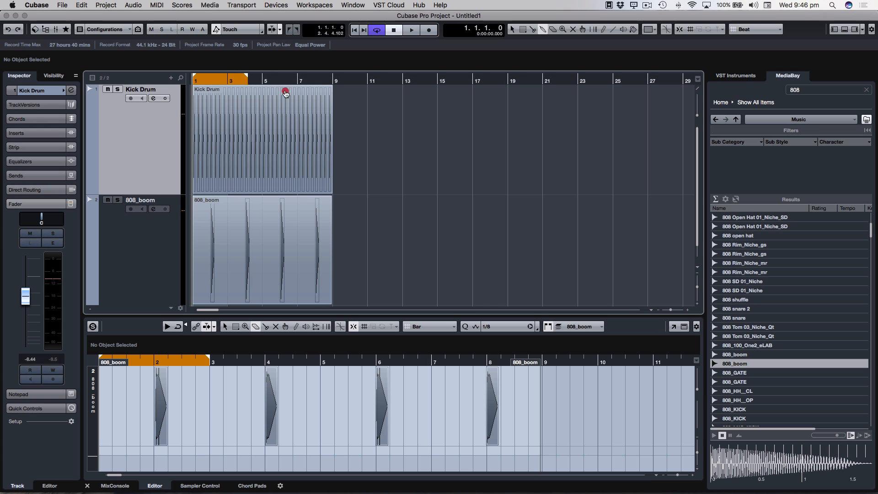
left_click_drag(285, 93, 334, 99)
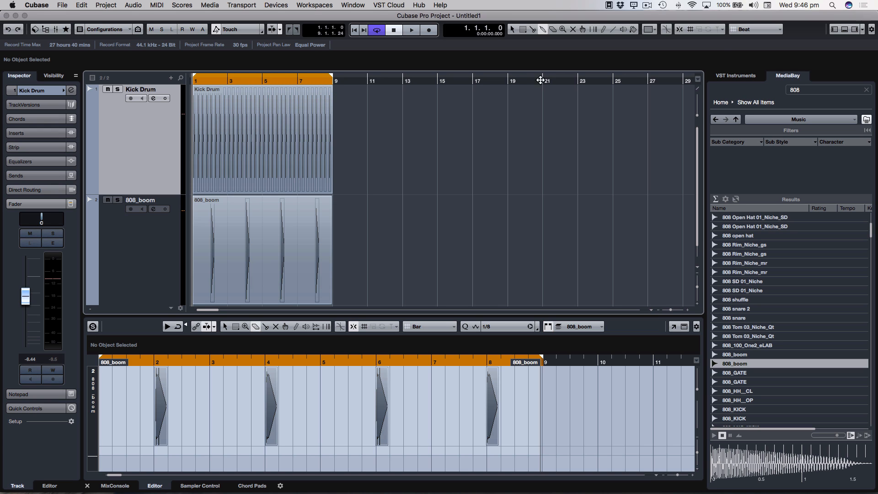
left_click(677, 28)
left_click(757, 29)
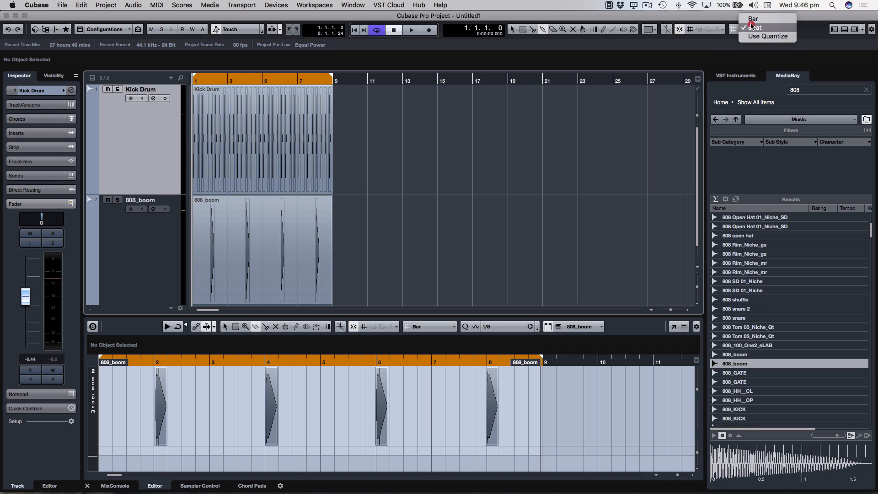
left_click(754, 15)
mouse_move(333, 80)
left_mouse_down()
mouse_move(385, 82)
mouse_move(329, 80)
left_mouse_up()
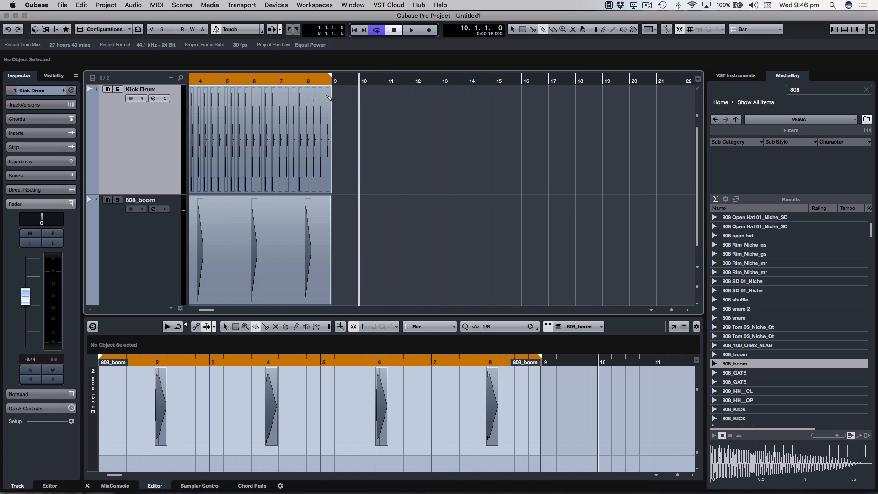
Play the kick and 808_boom parts together from the project start, and stop during bar 6.
key("g")
key("g")
key("period")
key("space")
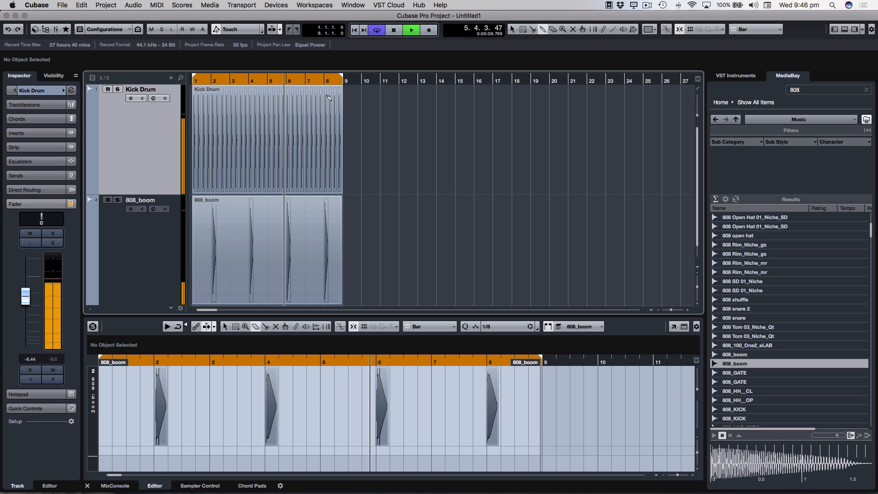
key("space")
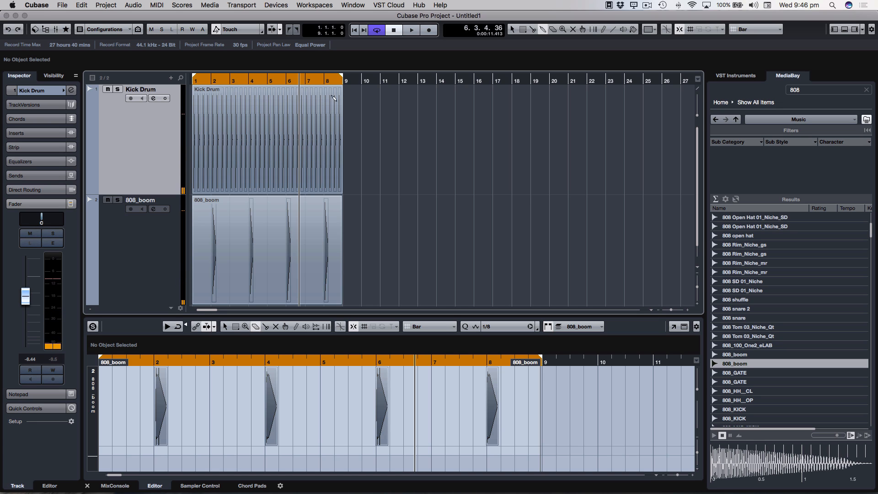
Select the glued 808_boom part and examine its boom hits in the part editor and the arrangement.
right_click(234, 233)
left_click(230, 231)
left_click(227, 227)
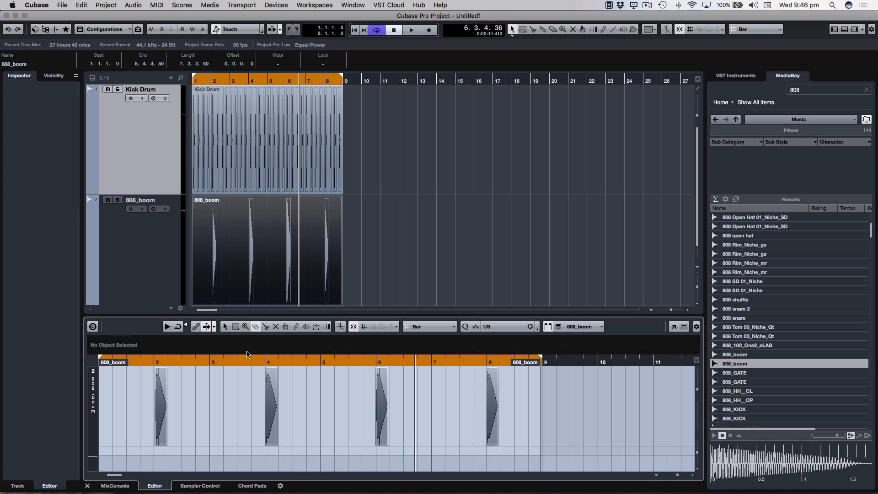
left_click_drag(247, 354, 276, 392)
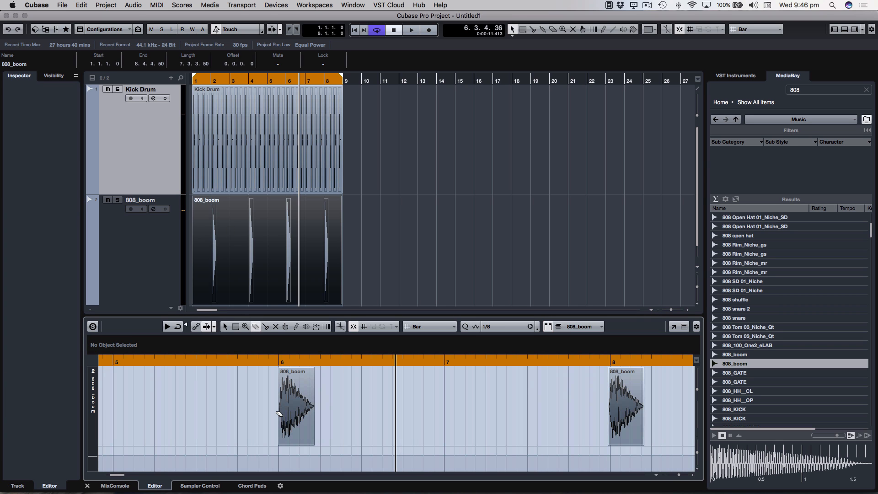
key("h")
key("h")
key("h")
key("g")
key("g")
key("g")
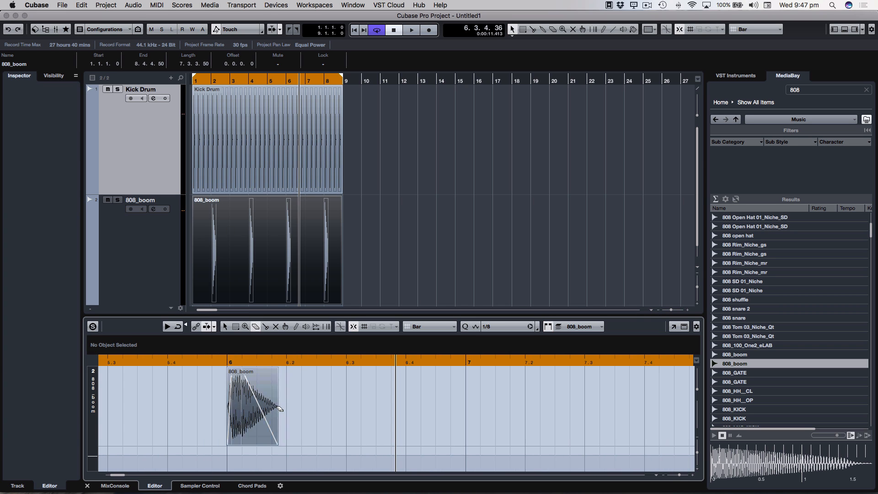
key("g")
key("g")
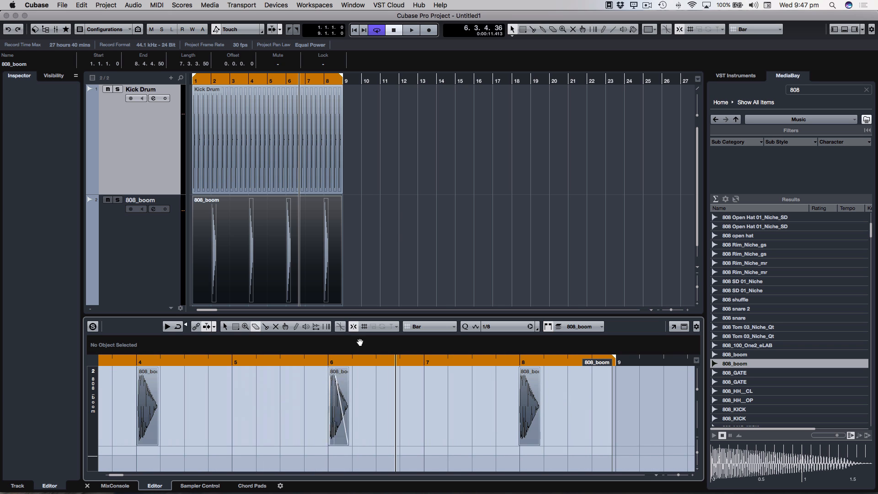
left_click(286, 245)
left_click(230, 247)
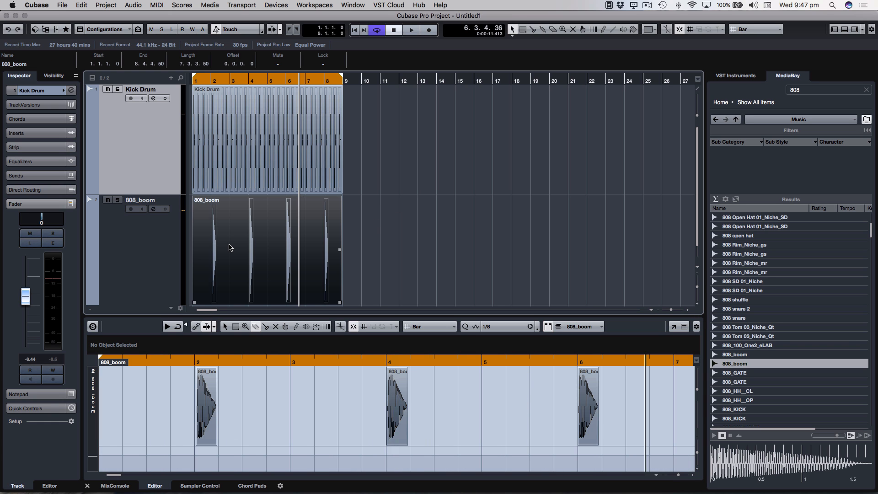
key("h")
key("h")
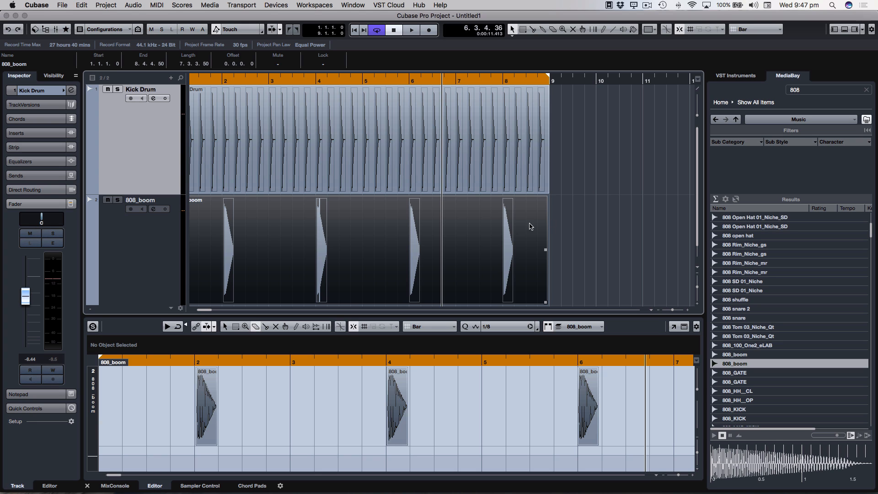
Delete the boom hits at bars 4, 6 and 8 from the 808_boom part, keeping only the bar 2 hit.
key("g")
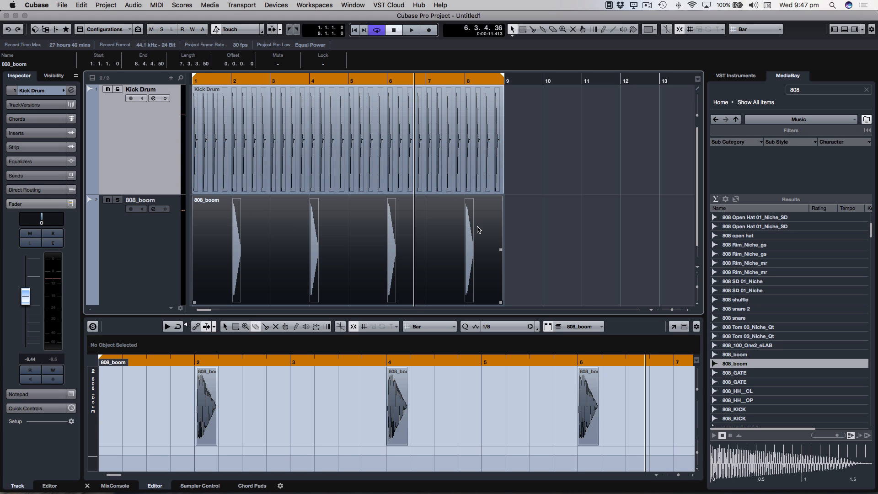
key("g")
key("g")
key("g")
left_click(363, 413)
key("g")
key("g")
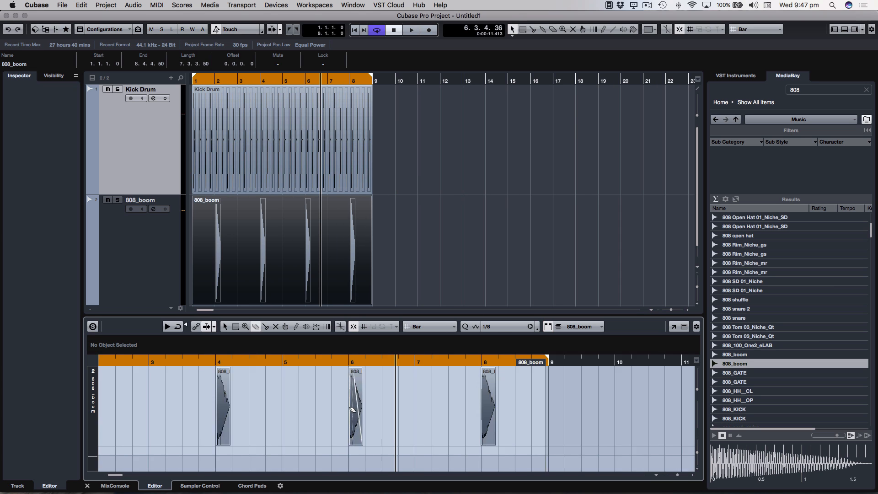
key("g")
key("g")
key("g")
right_click(500, 404)
left_click(501, 404)
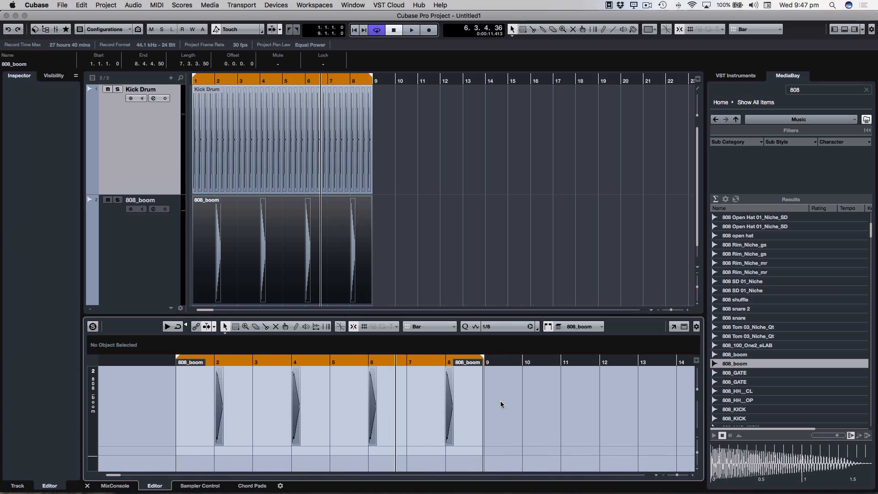
left_click_drag(509, 399, 281, 401)
key("Delete")
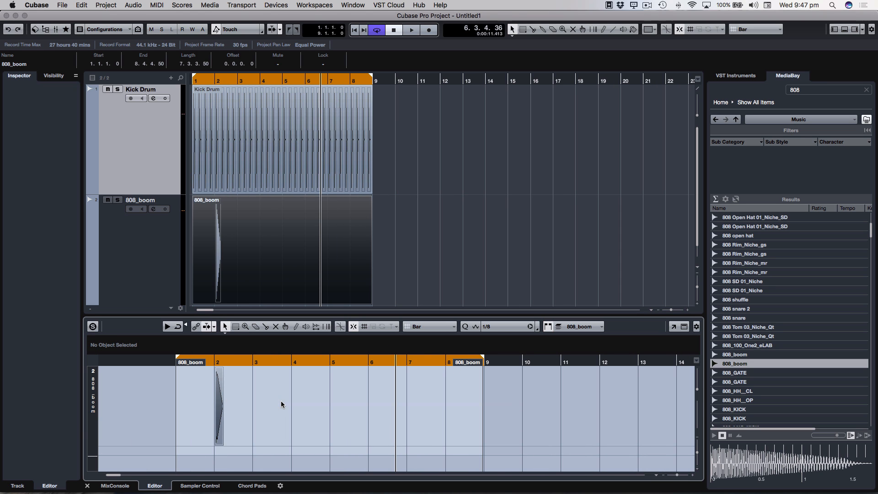
Play from the project start to check the bar 2 boom hit's timing against the kick, inspecting its waveform closely.
key("comma")
key("space")
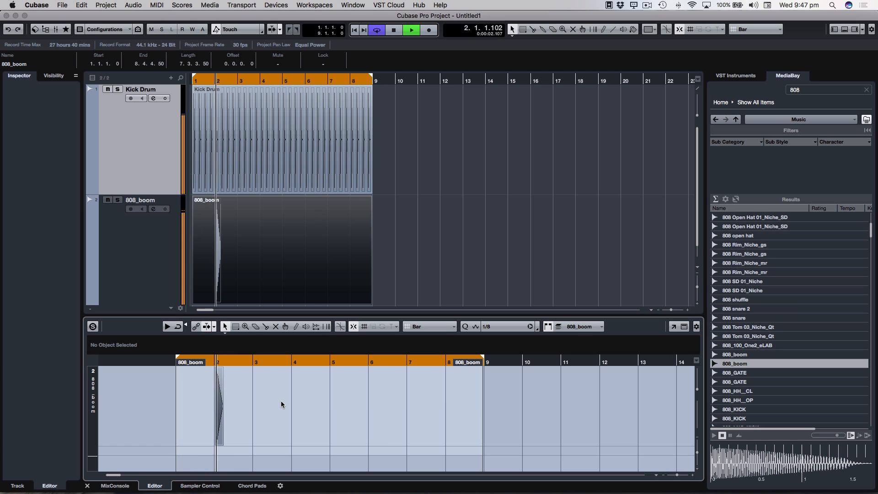
key("space")
key("h")
key("h")
key("h")
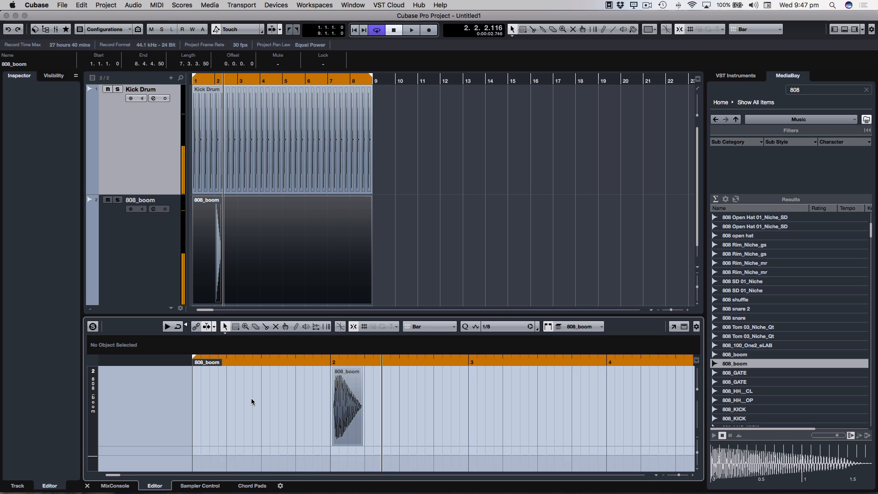
key("h")
key("h")
key("h")
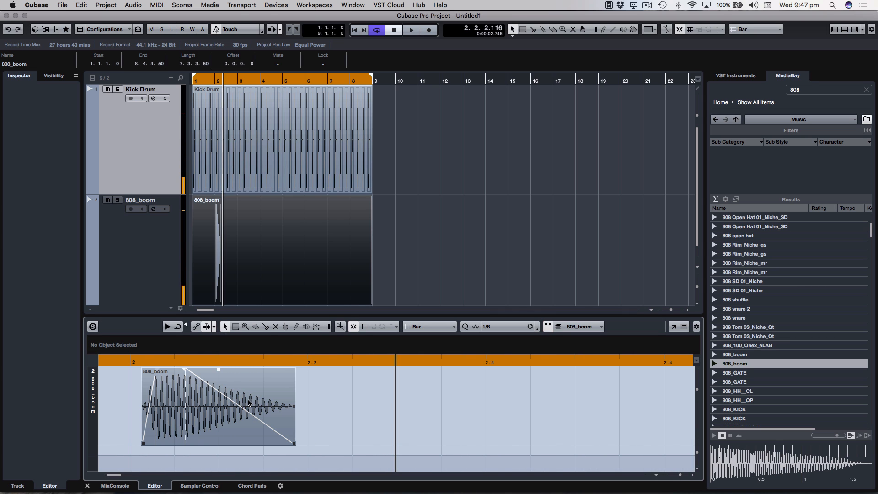
key("period")
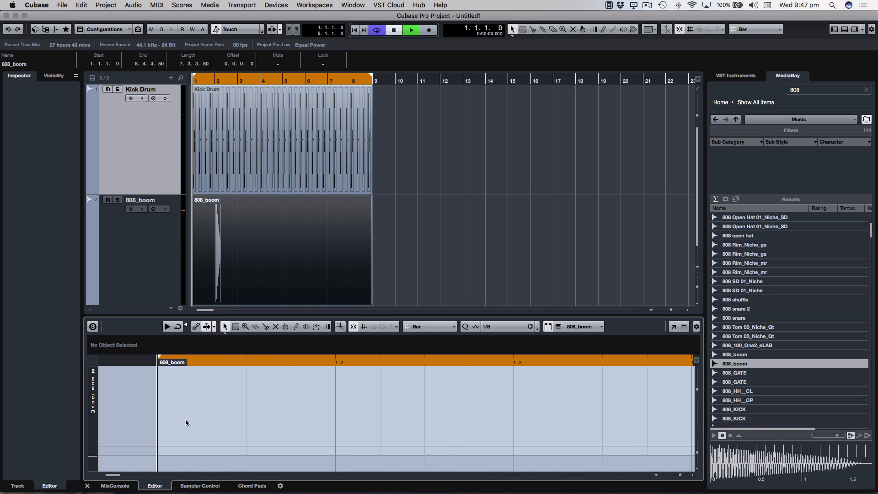
key("space")
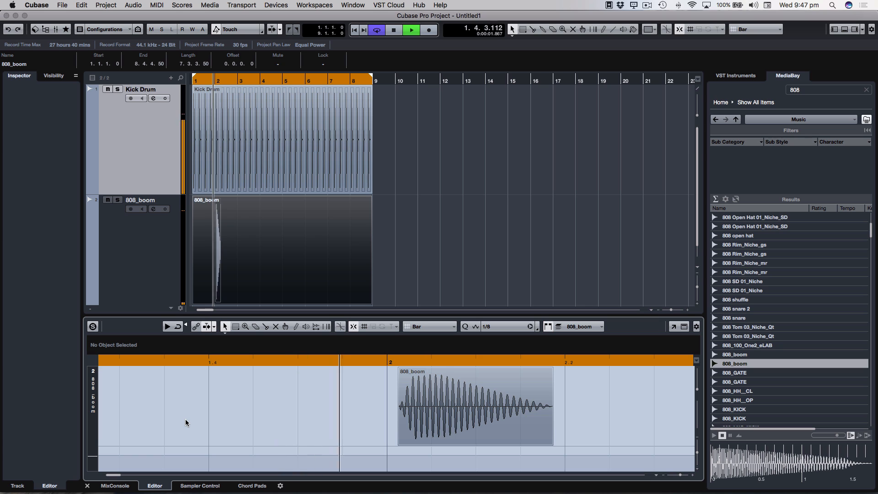
key("space")
Move the bar 2 boom hit slightly earlier to start at 2.1.1.22, and play it back with the kick.
mouse_move(438, 427)
left_click_drag(438, 423, 437, 423)
key("super+z")
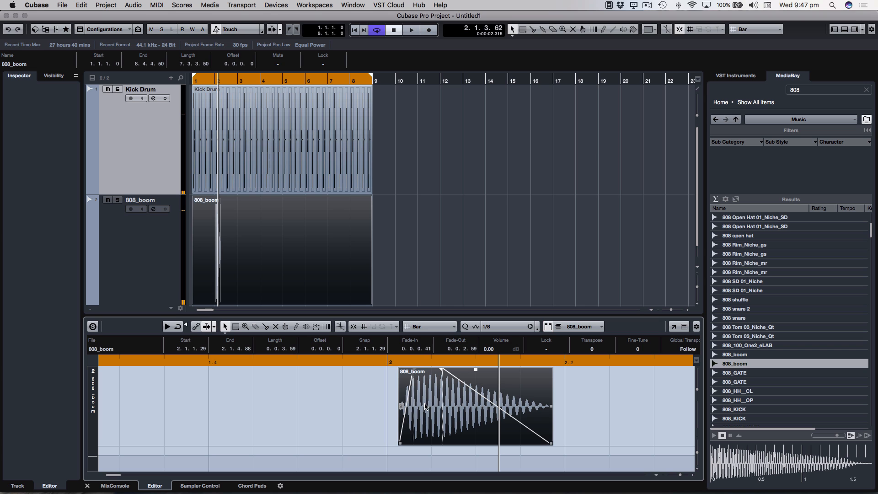
left_click_drag(433, 406, 430, 406)
key("space")
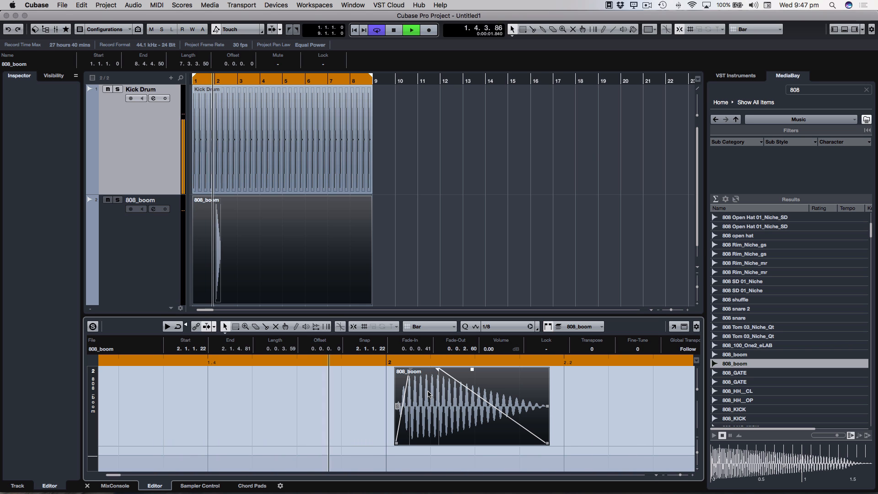
key("space")
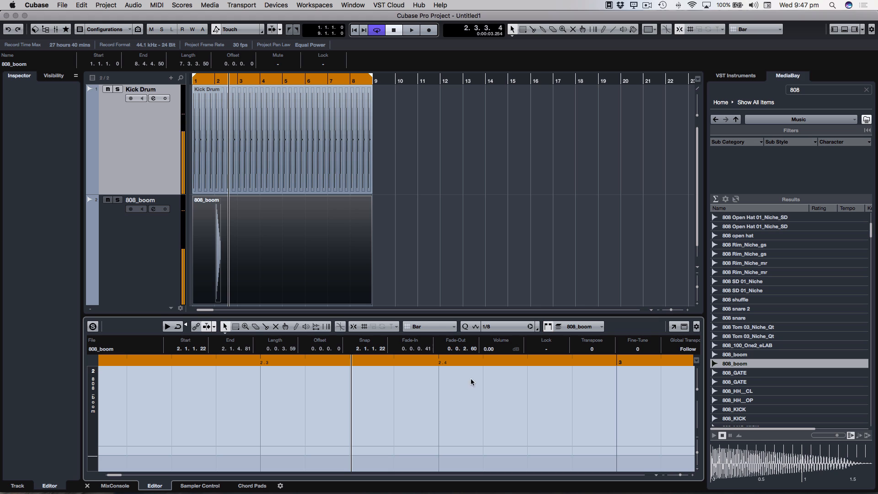
Shorten the 808_boom part to two bars and duplicate it three times to fill up to bar 9.
left_click(388, 277)
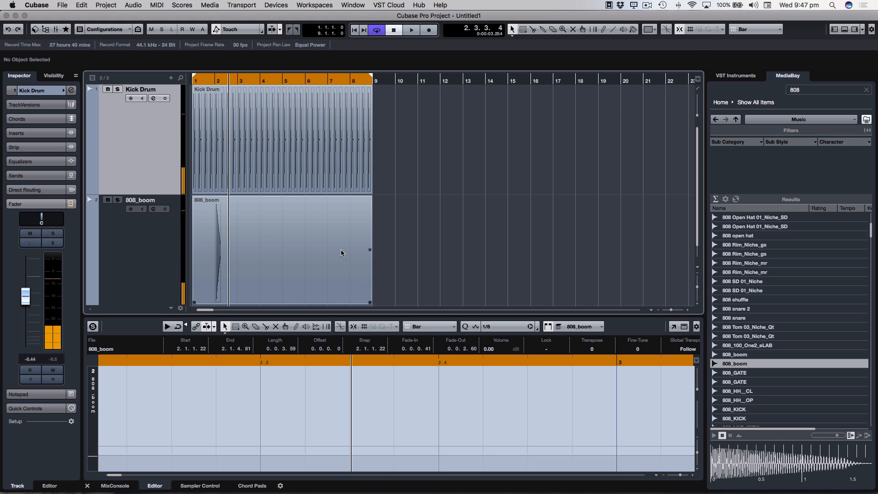
left_click(352, 294)
left_click_drag(368, 301, 237, 292)
key("super+d")
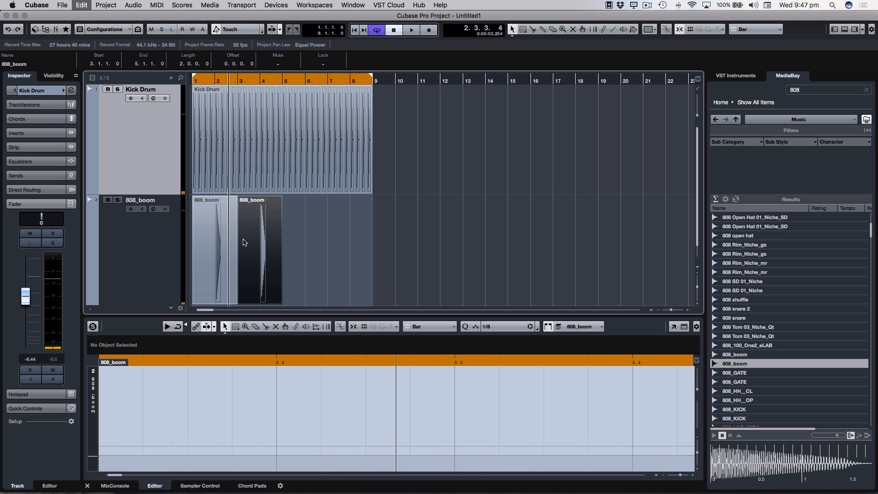
key("super+d")
key("super+d")
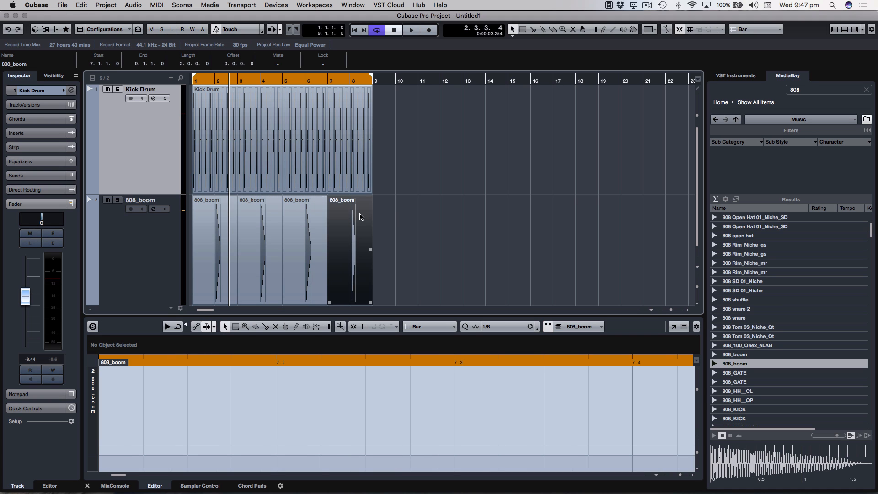
Select the four two-bar 808_boom parts and glue them into one part.
left_click_drag(398, 213, 225, 226)
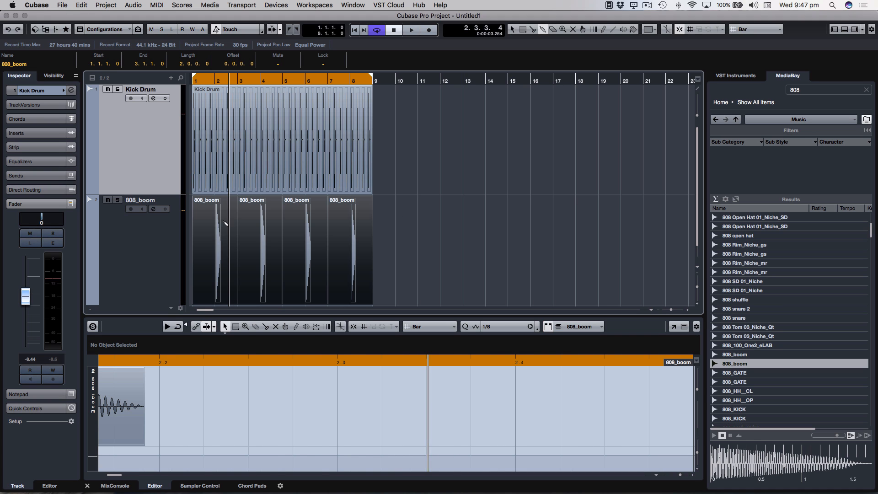
left_click(205, 225)
key("1")
Play the kick and the reglued 808_boom part from the project start, stop in bar 6 and review the arrangement.
key("KP_Decimal")
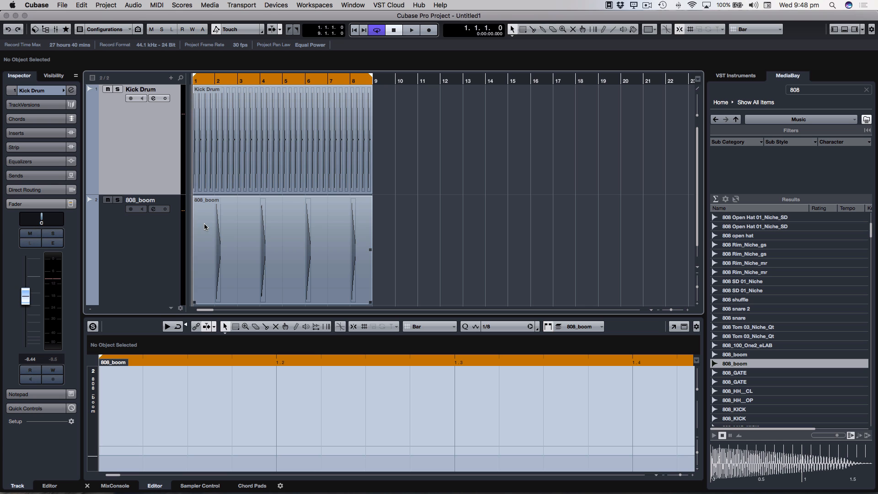
key("space")
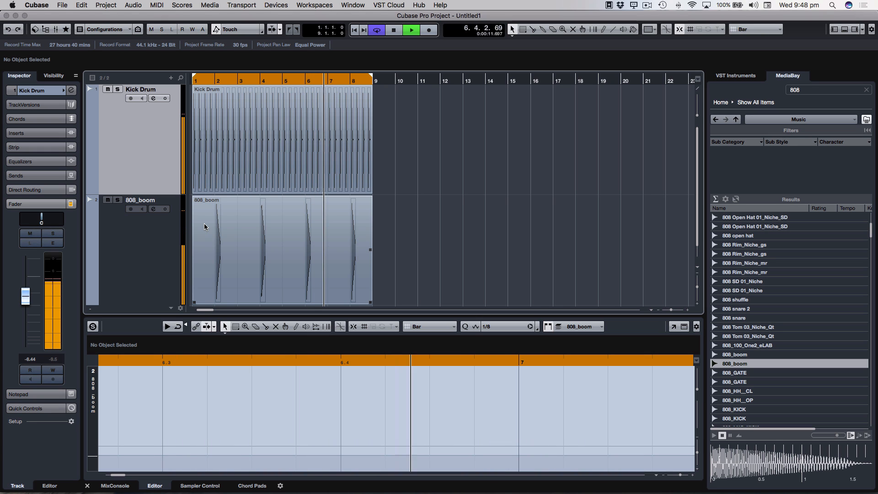
key("space")
key("h")
key("h")
key("h")
key("h")
key("h")
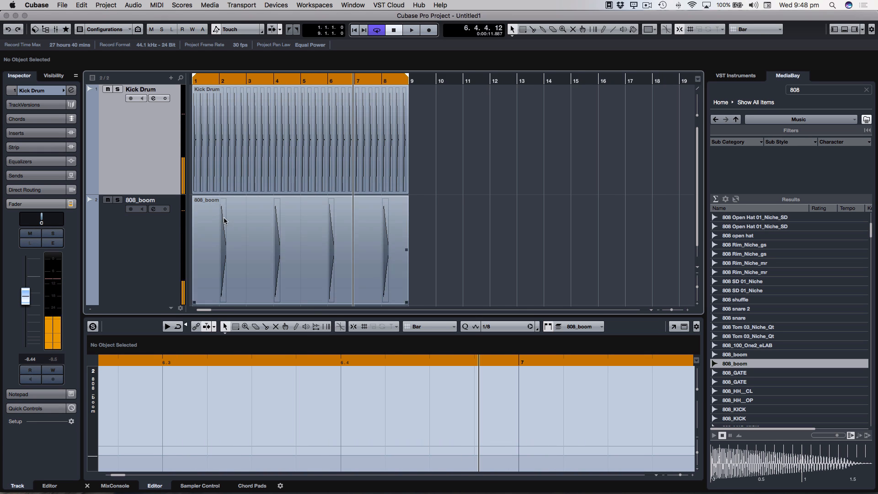
key("g")
key("g")
key("g")
key("g")
key("g")
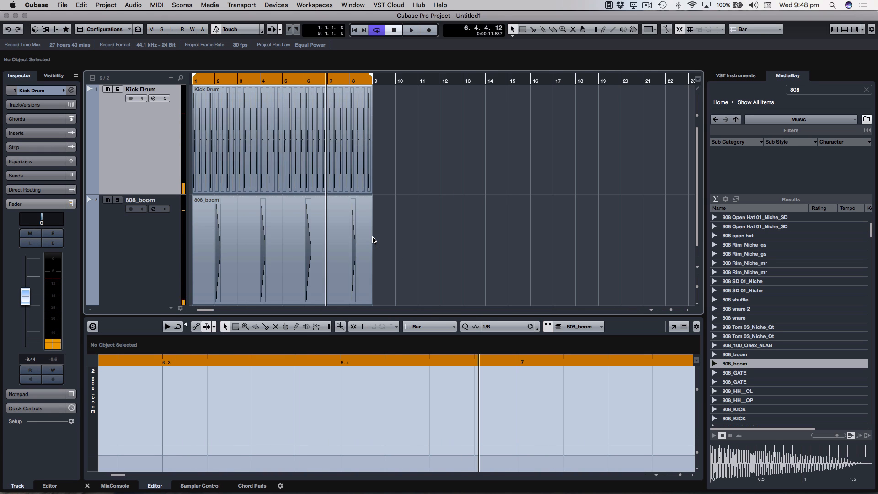
Rename the 808_boom track to 808 Kick and reduce the height of both tracks.
double_click(149, 200)
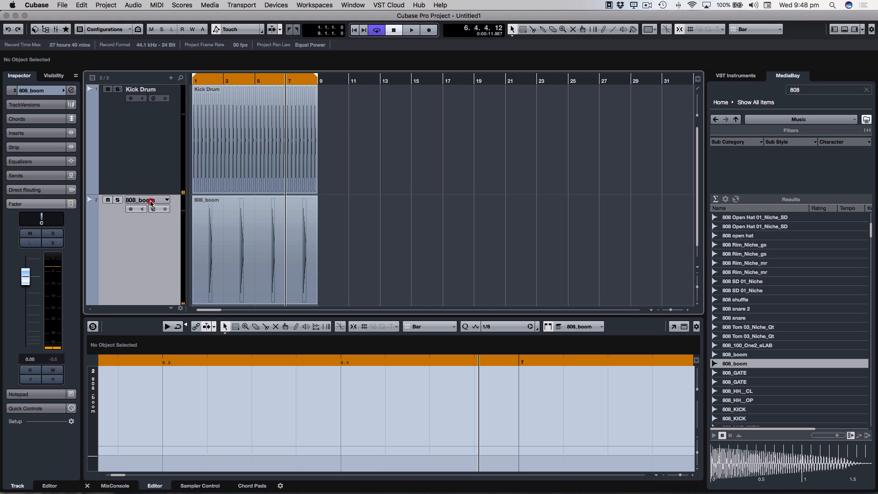
type("80")
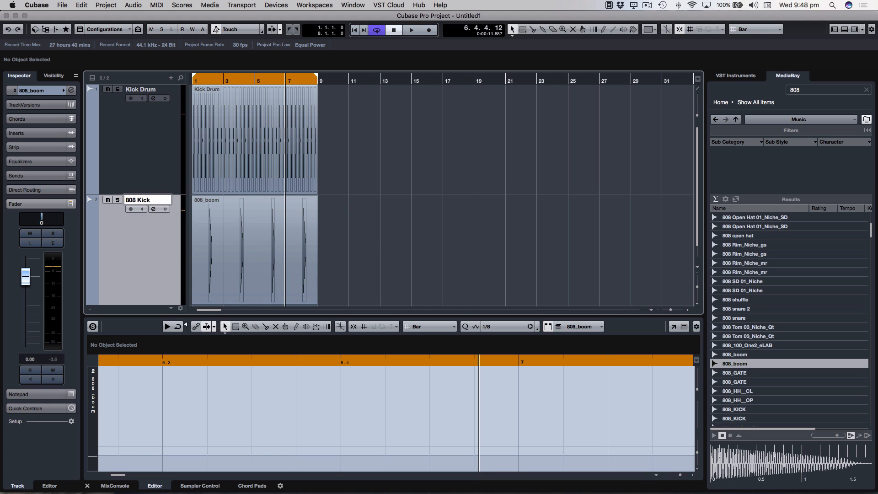
type("8 Kick")
key("Return")
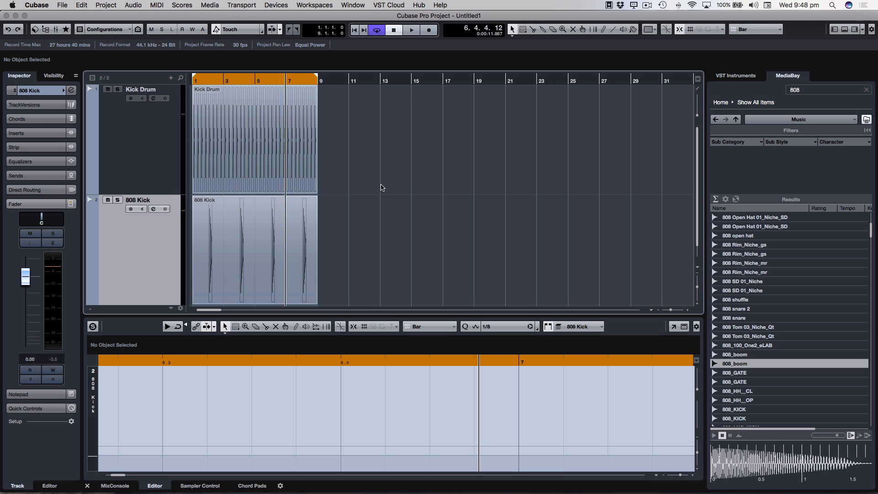
left_click(697, 270)
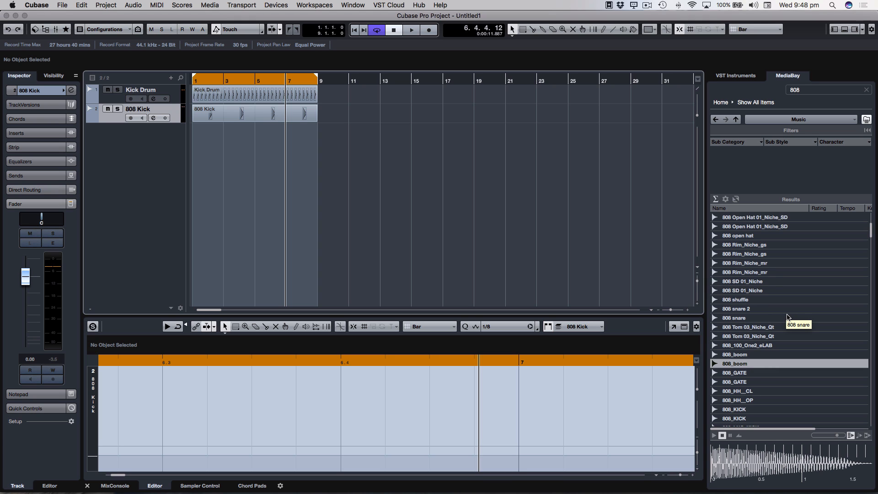
Audition the 808BD samples and import 808BD04 at bar 5 on a new track, copied to the working directory and converted to 24 bit.
scroll(762, 308, "down", 1)
scroll(773, 305, "down", 1)
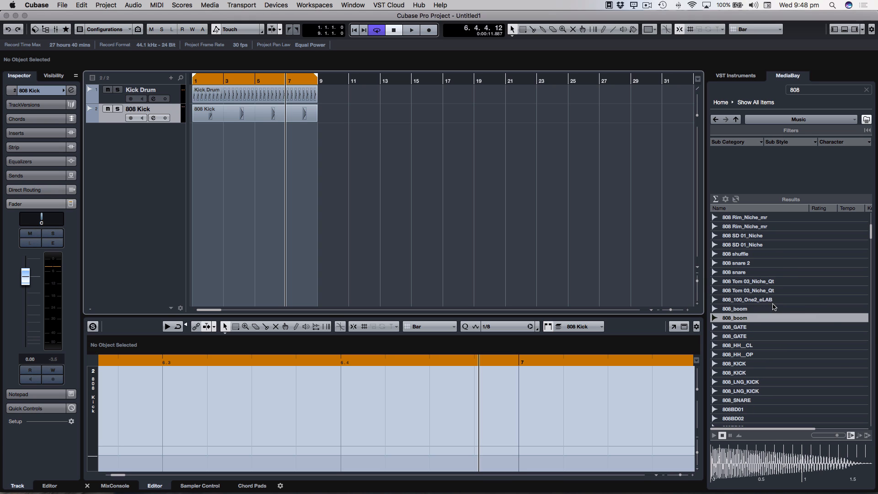
left_click(735, 410)
scroll(778, 279, "down", 6)
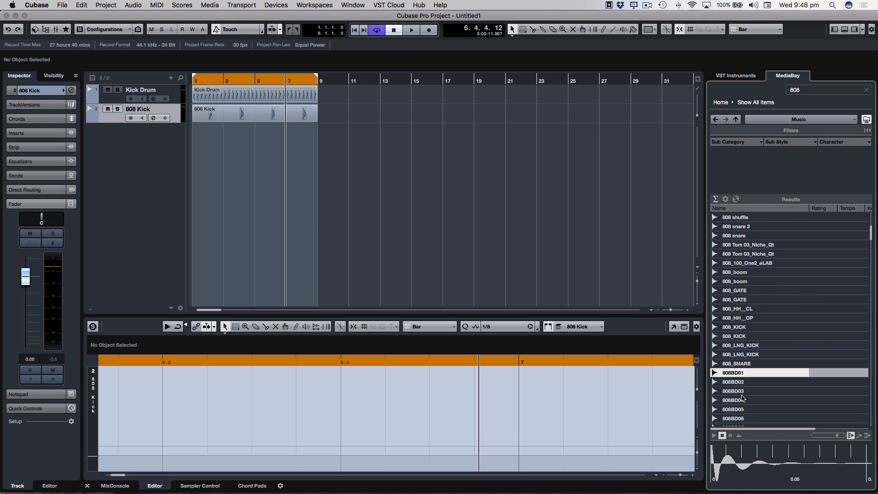
scroll(788, 255, "up", 8)
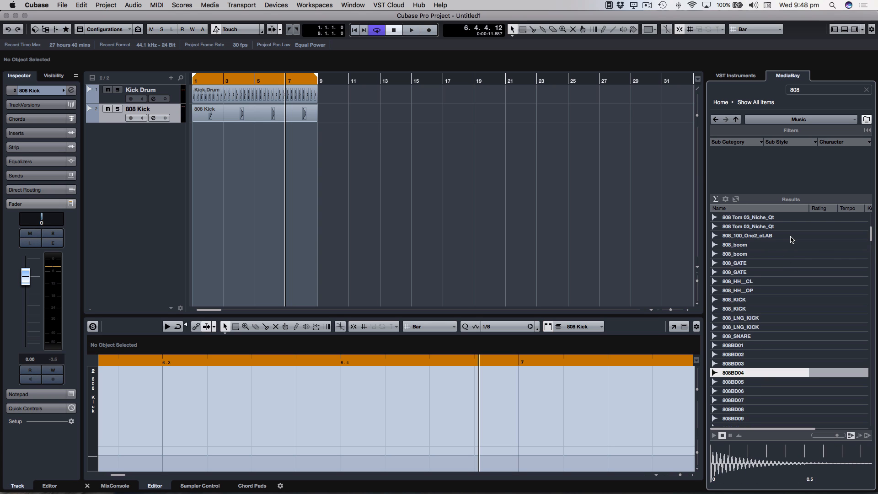
left_click_drag(529, 288, 257, 138)
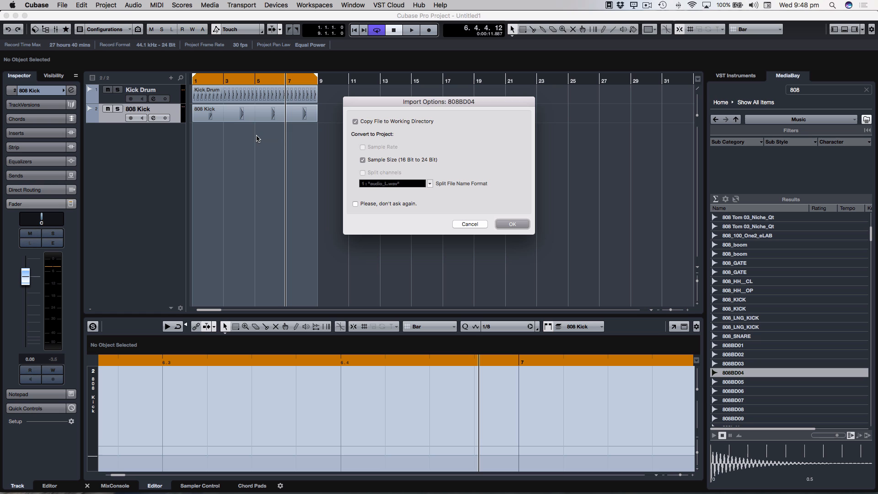
left_click(511, 224)
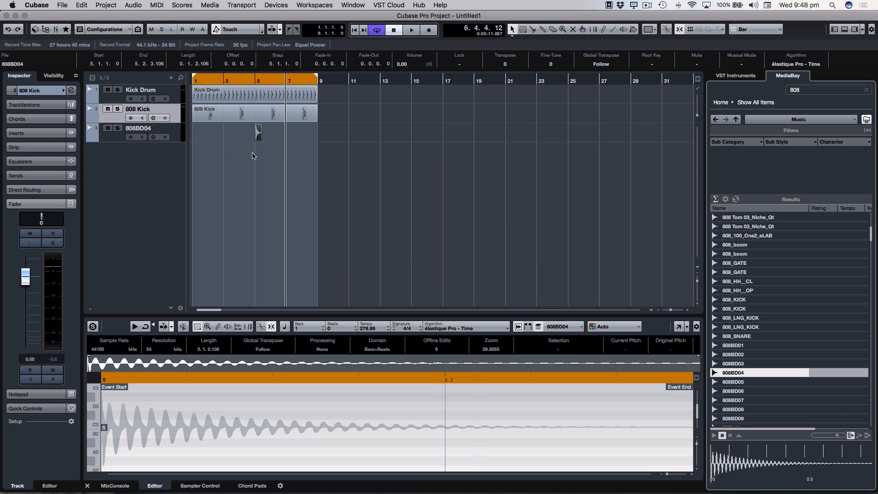
Select the 808BD04 track and place the project cursor at the start of bar 5.
left_click(116, 140)
key("h")
key("h")
key("h")
key("h")
key("h")
key("h")
key("h")
key("h")
key("h")
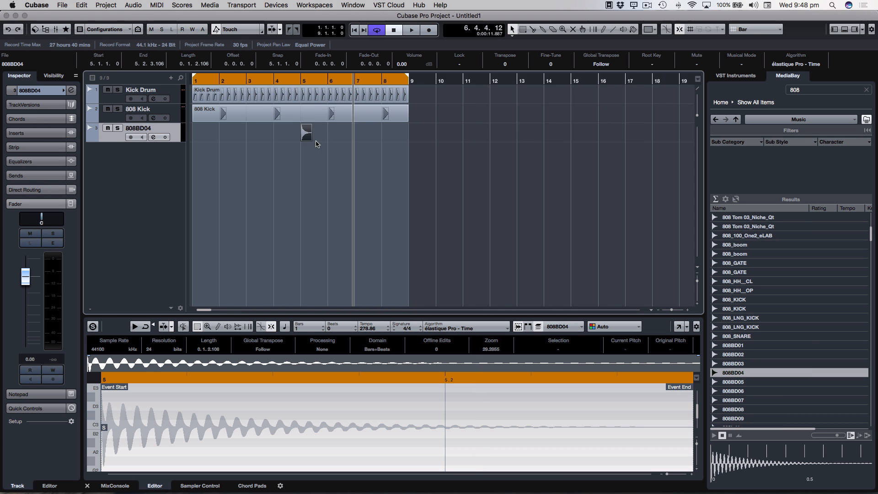
left_click(287, 80)
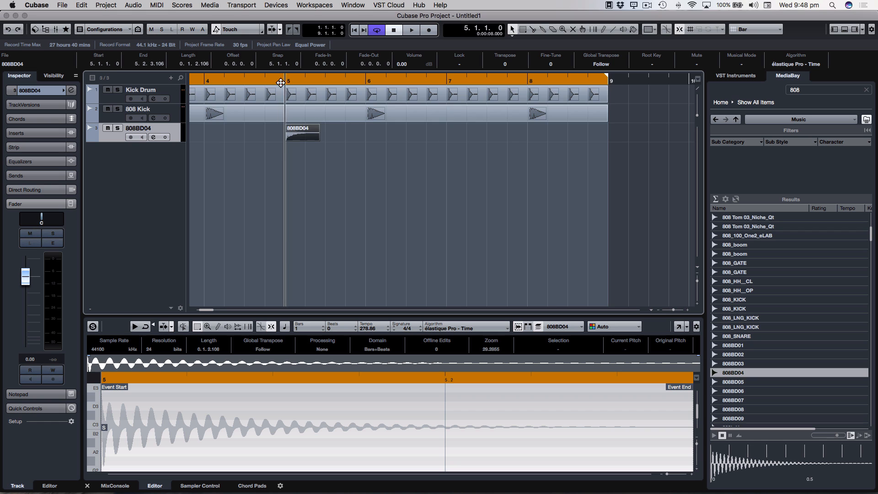
Move the 808BD04 event slightly after the bar 5 kick to start at 5.1.1.17, with a fade-out of 0.0.0.47.
key("h")
key("h")
key("h")
key("h")
key("h")
key("h")
key("h")
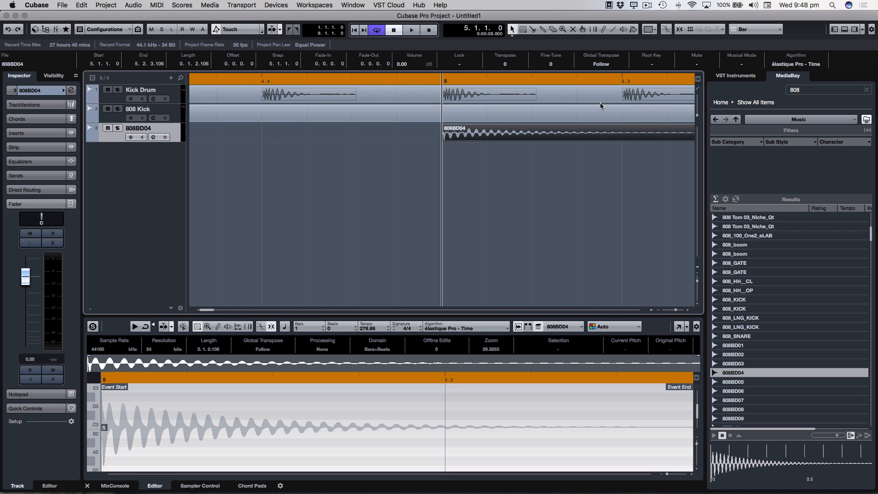
key("h")
key("h")
key("h")
key("h")
key("h")
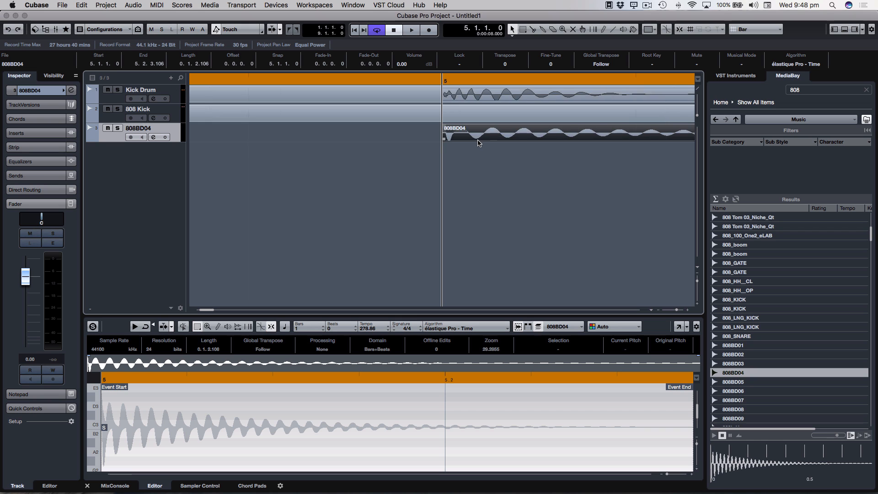
key("g")
key("g")
key("g")
key("g")
key("g")
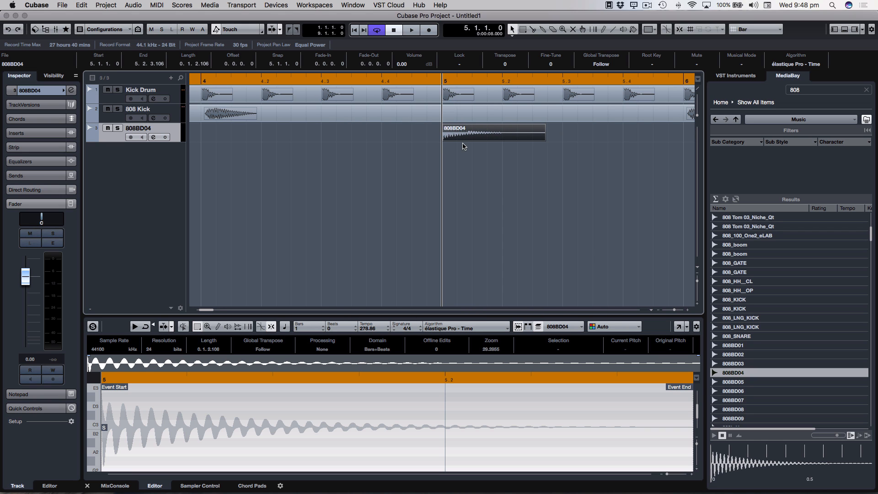
left_click_drag(471, 137, 452, 128)
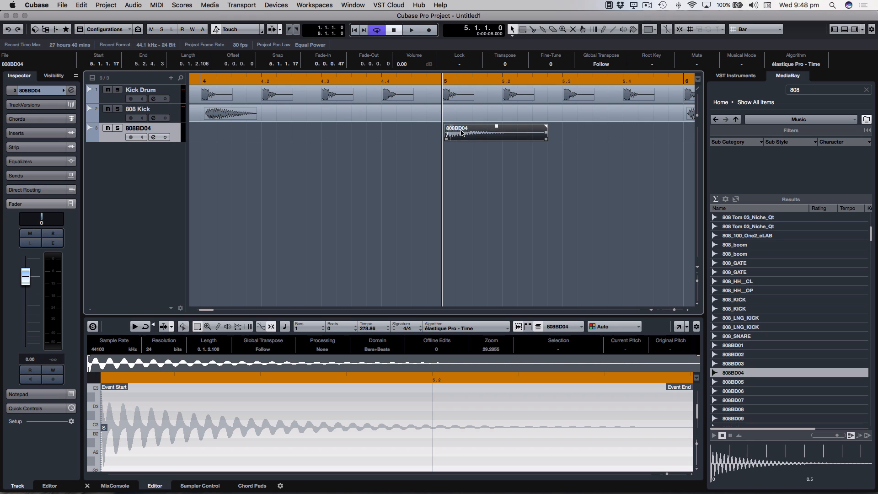
Shorten the 808BD04 event at bar 5 to a length of 0.0.3.99 with a fade-out of 0.0.1.48.
left_click_drag(546, 140, 478, 129)
key("g")
key("g")
key("g")
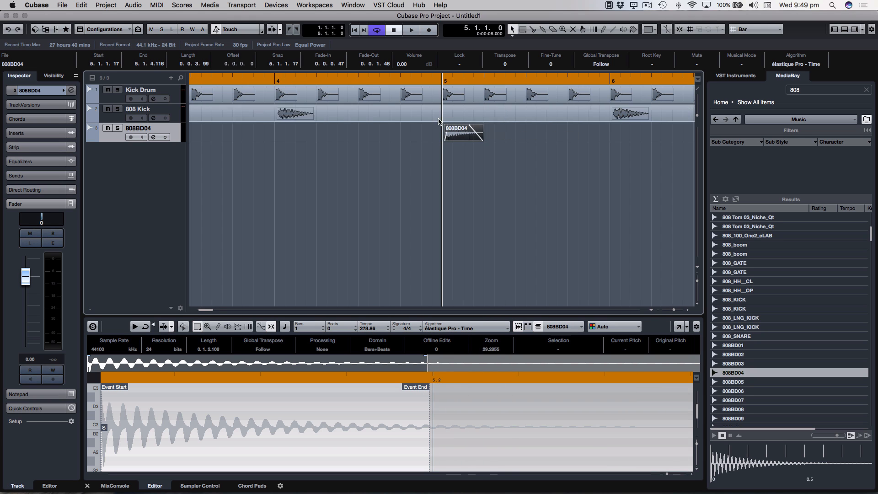
Play back the groove from shortly before bar 5 to hear the shortened 808BD04 hit against the other kicks.
left_click(402, 78)
key("space")
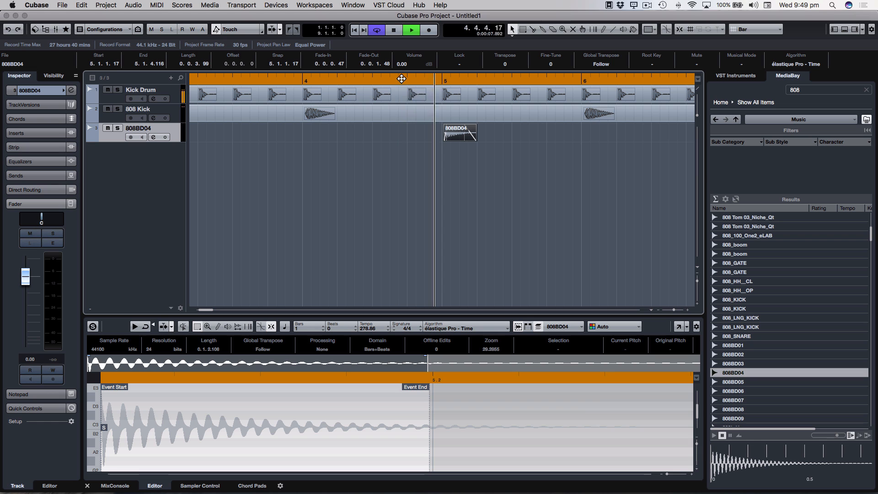
key("g")
key("g")
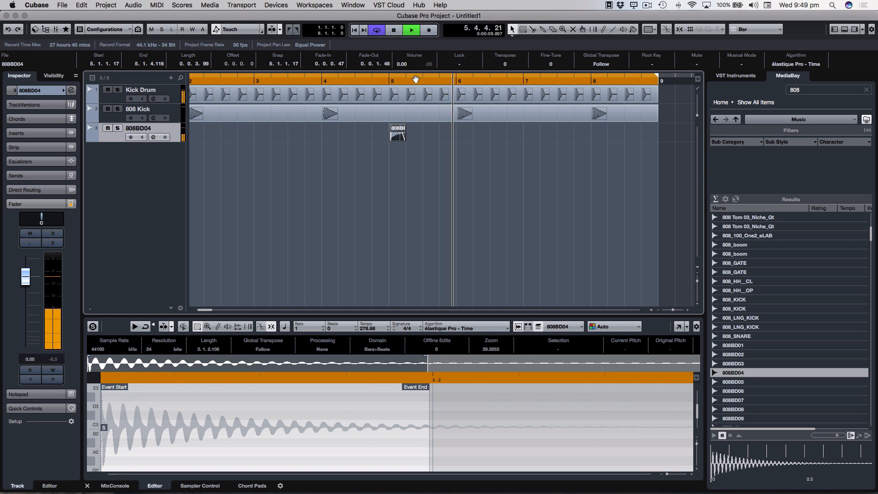
key("g")
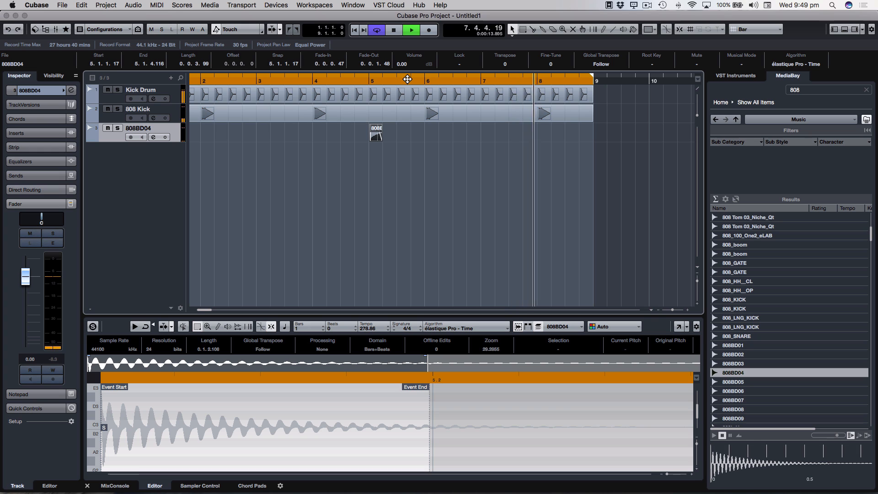
key("space")
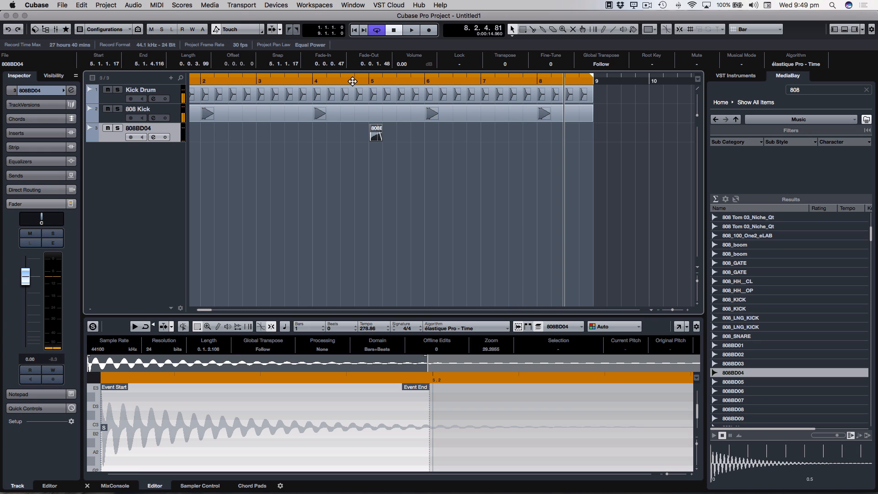
left_click(352, 81)
key("space")
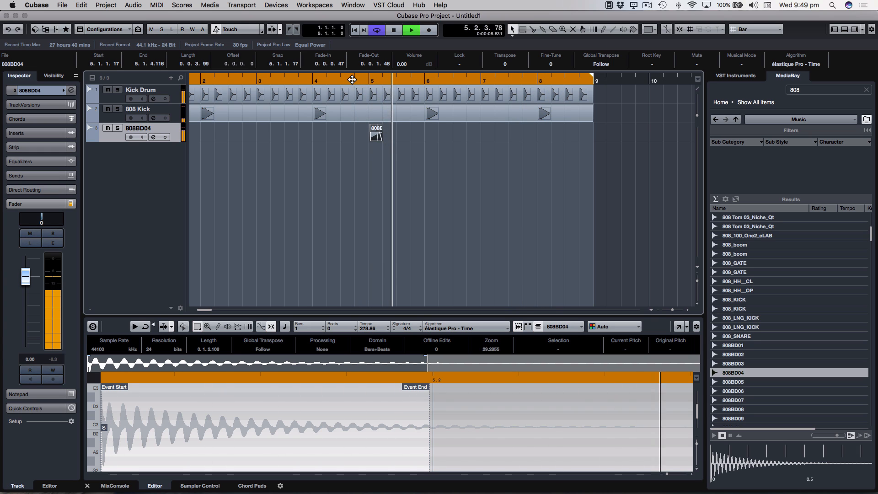
key("space")
Set the 808BD04 event's fade-out to 0.0.0.98.
key("h")
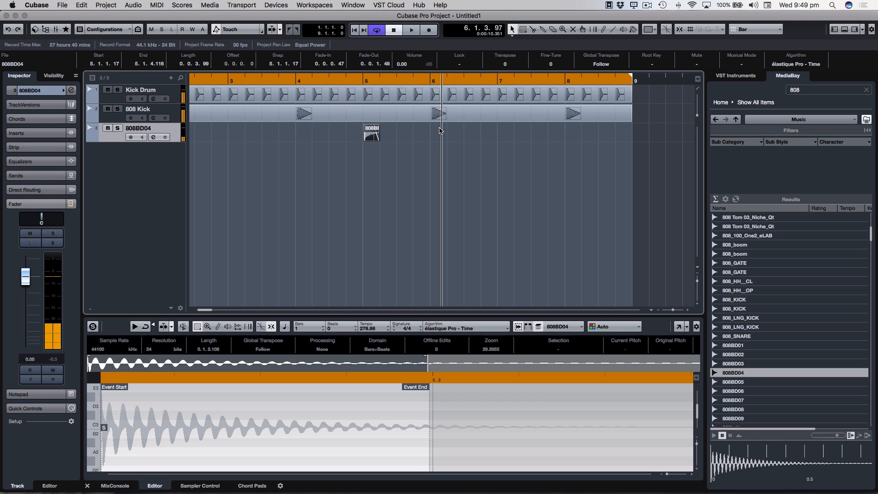
key("h")
key("h")
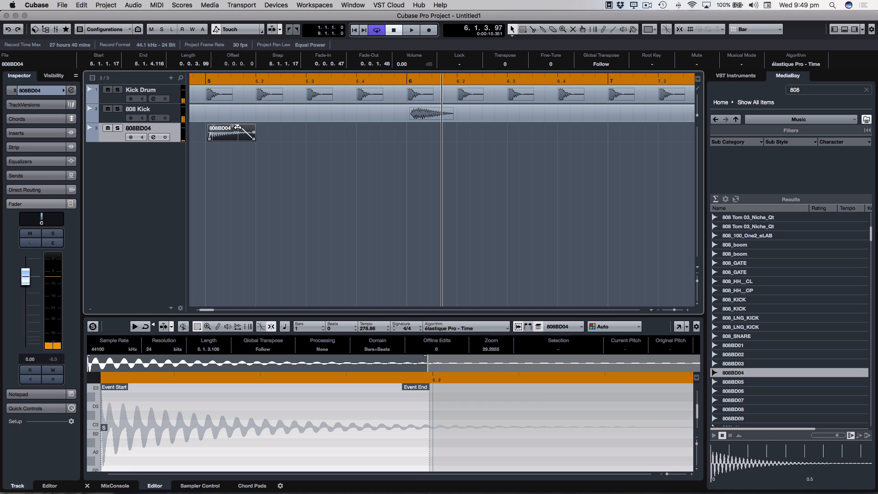
left_click_drag(237, 127, 245, 127)
key("g")
key("g")
key("g")
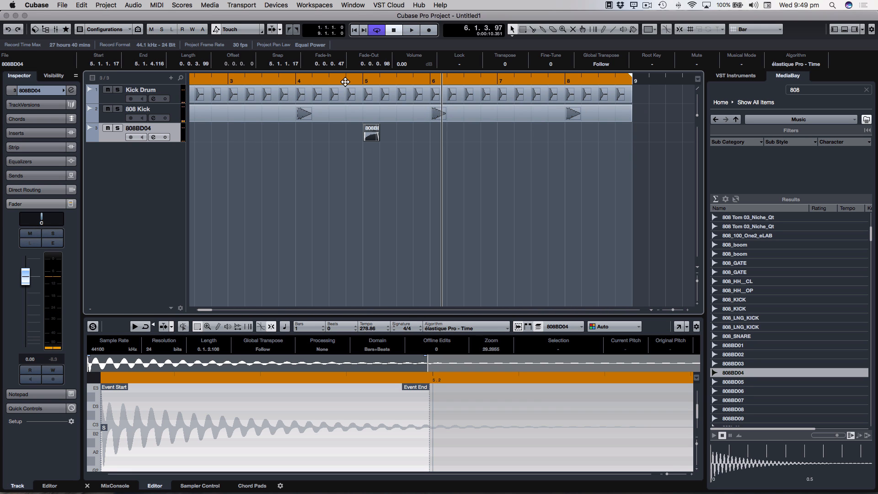
Play back the groove around bar 4 leading up to the 808BD04 hit.
left_click(345, 81)
key("space")
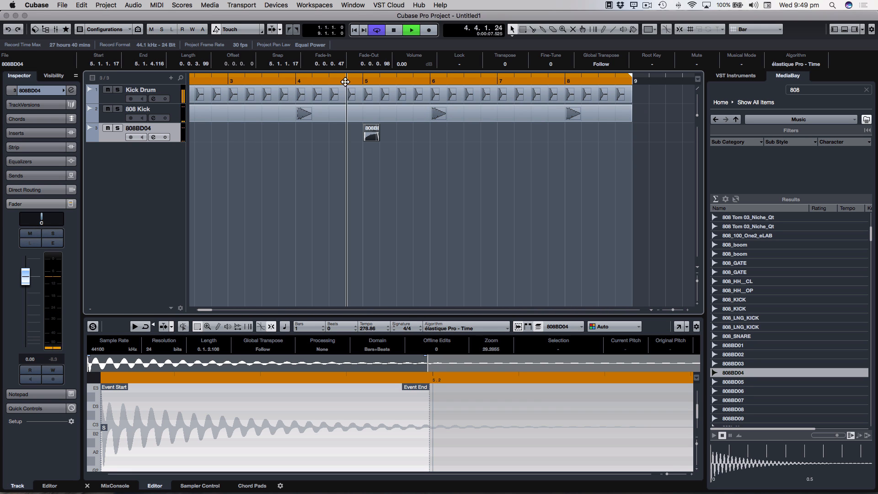
left_click(293, 80)
key("space")
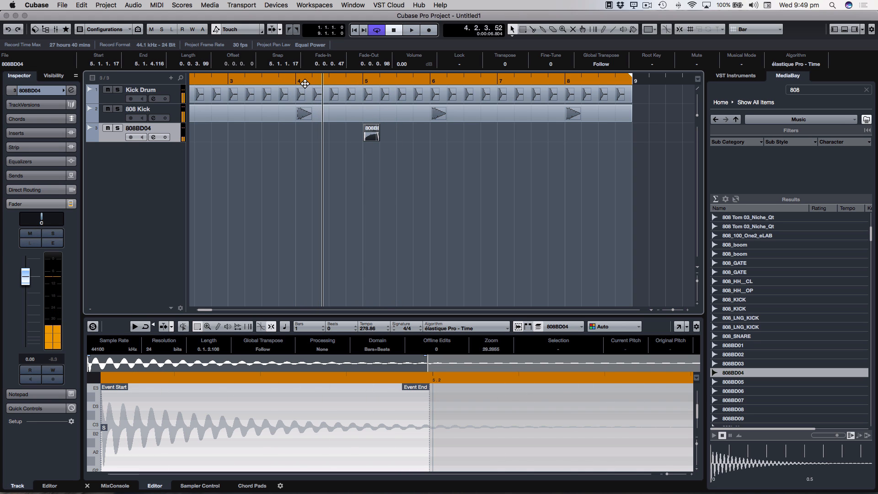
Shorten the 808 Kick part so that it ends at 2.3.4.46, keeping only its first hit.
key("g")
left_click(358, 114)
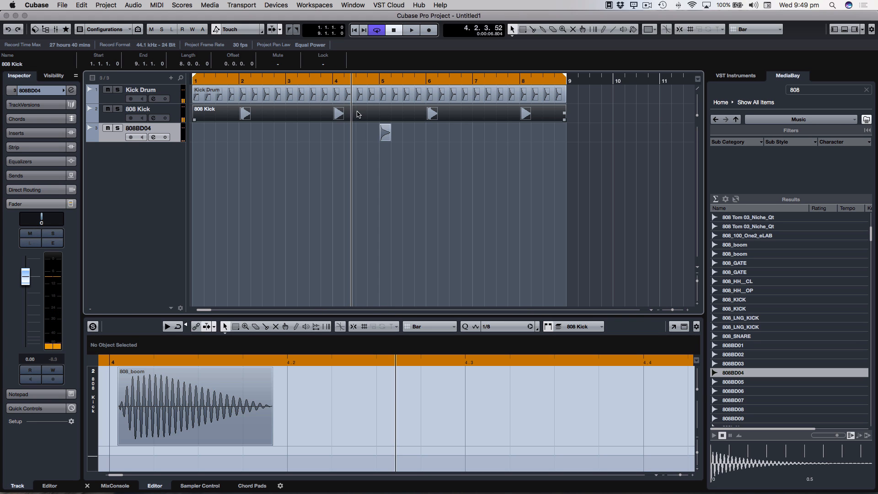
left_click_drag(565, 121, 272, 122)
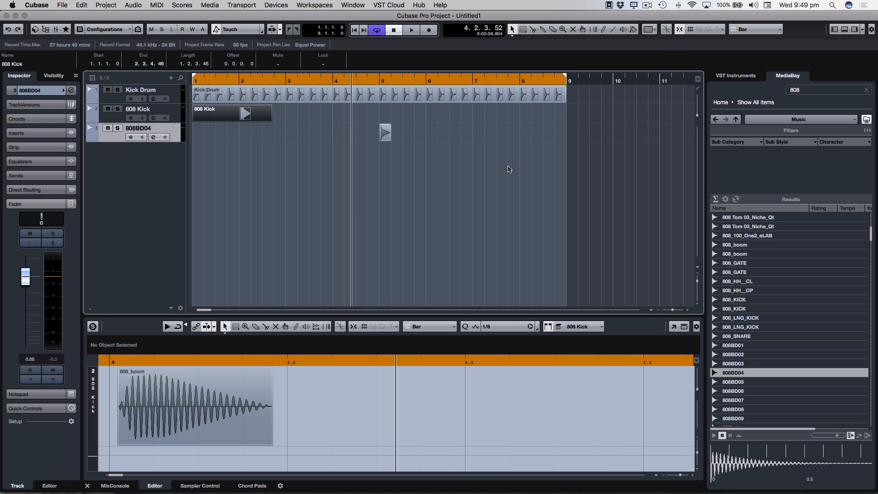
Move the 808_boom event inside the 808 Kick part slightly earlier so that it starts at 2.1.1.12.
left_click_drag(235, 82, 460, 152)
double_click(462, 120)
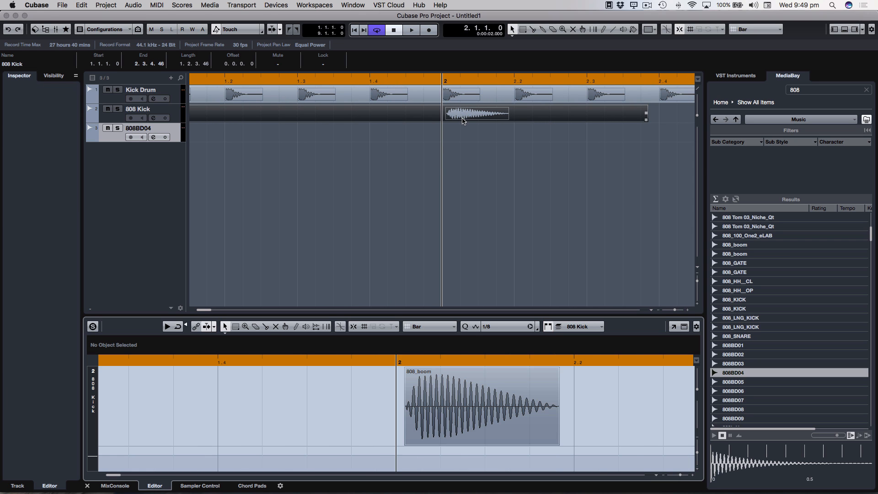
left_click(442, 398)
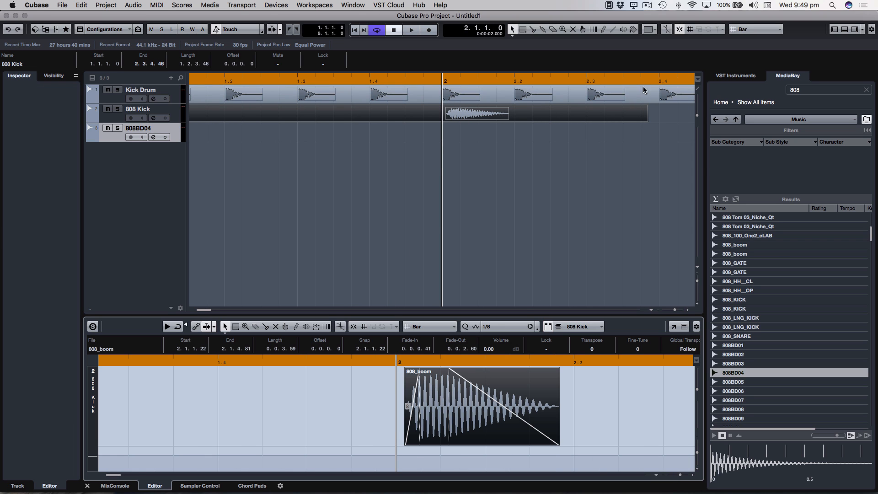
left_click_drag(448, 417, 449, 412)
Play back the transition into bar 2 to check the repositioned 808_boom hit against the kick drum.
left_click(402, 79)
key("space")
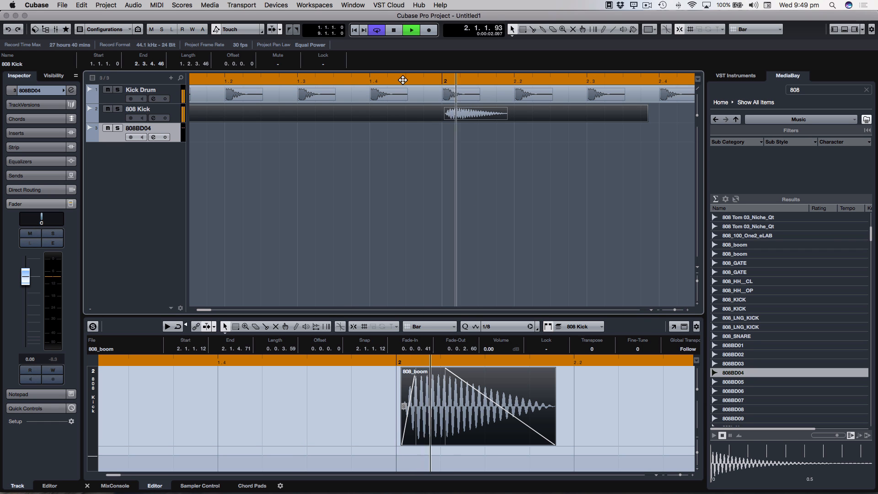
key("g")
key("g")
key("g")
key("g")
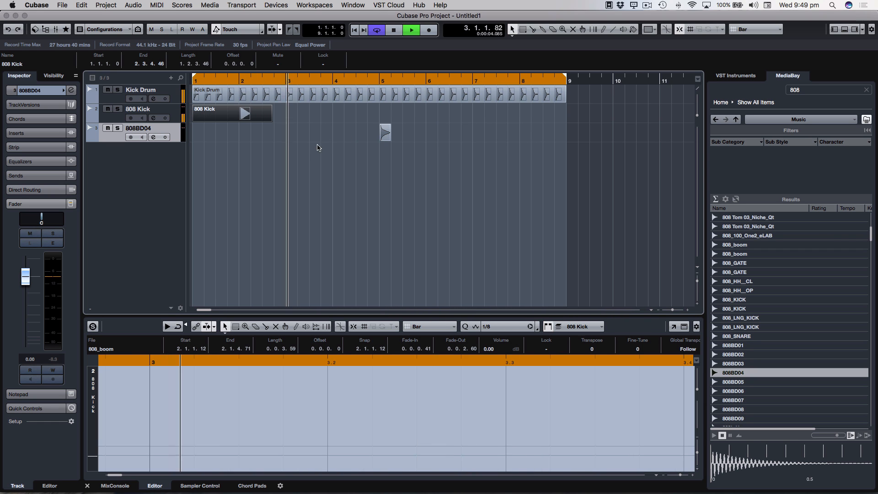
key("space")
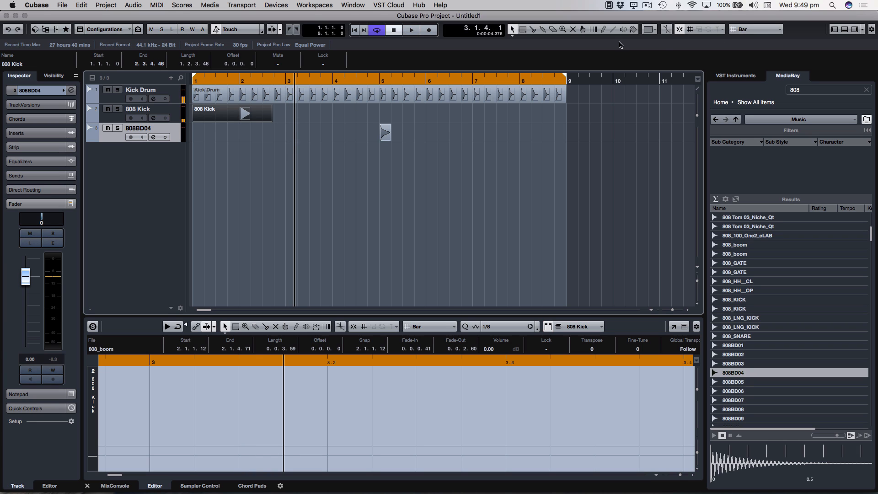
Extend the 808 Kick part to exactly two bars and duplicate it three times to fill bars 1 to 8.
left_click_drag(271, 120, 284, 120)
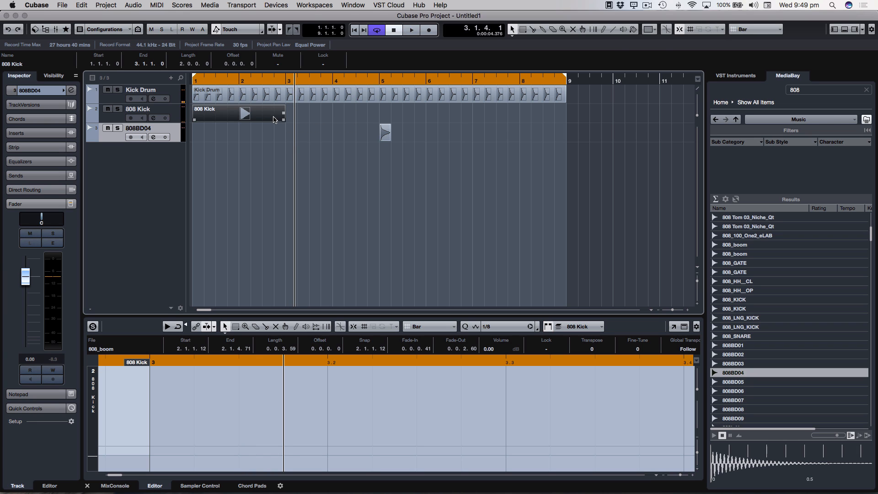
key("super+d")
key("super+d")
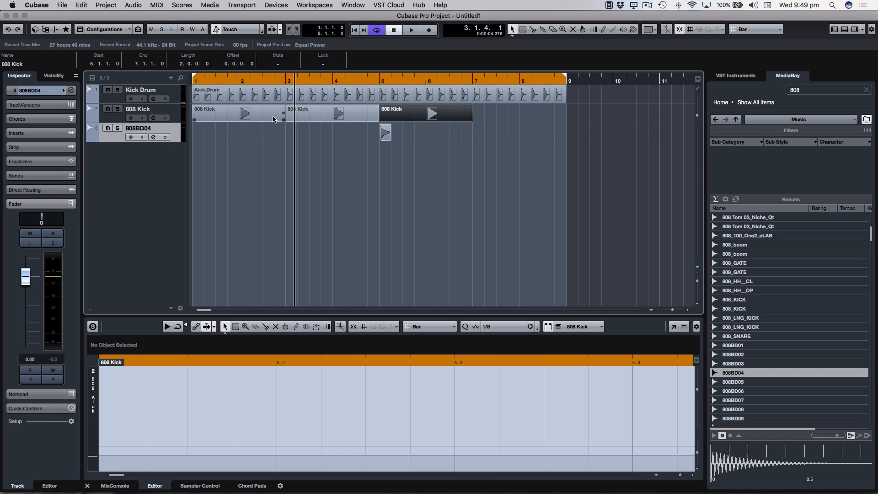
key("super+d")
Play back the layered groove from bar 3 through bar 6 to hear the duplicated 808 Kick parts with the 808BD04 hit.
key("space")
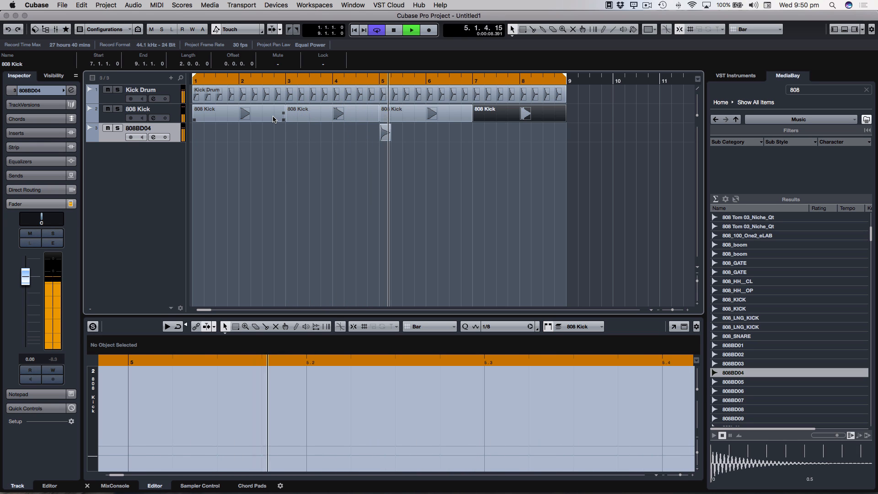
key("space")
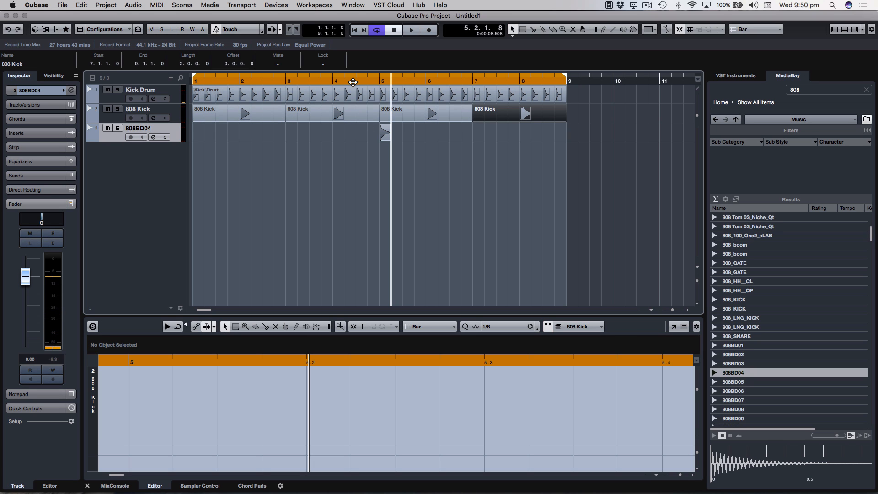
key("space")
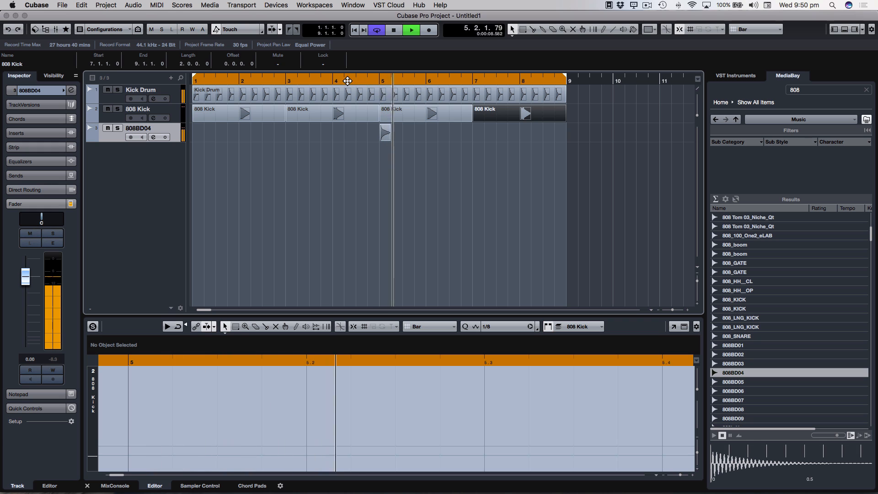
left_click(314, 81)
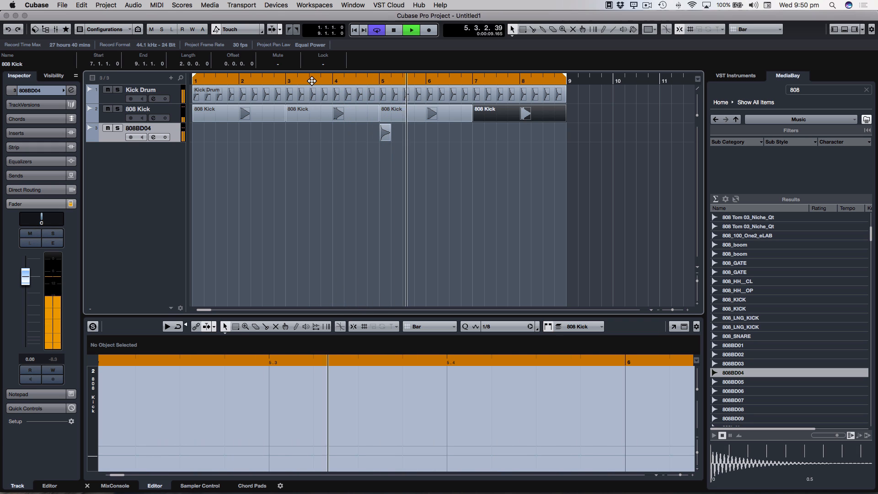
key("space")
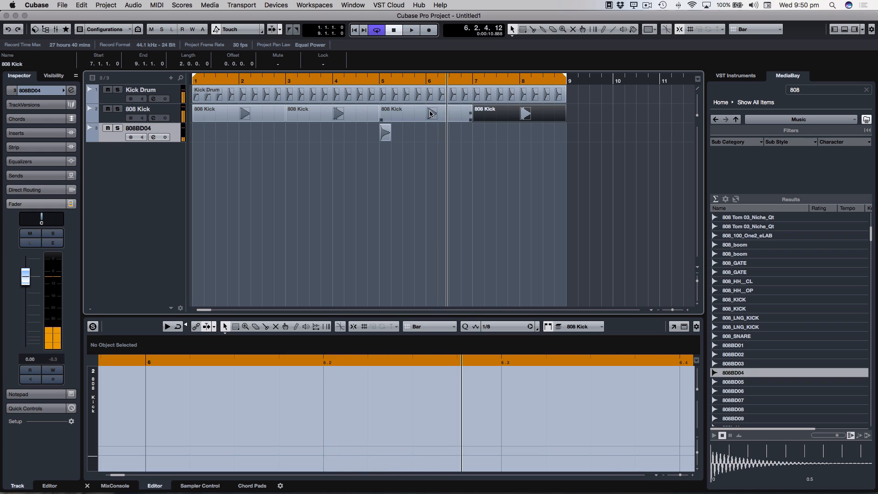
Open the 808 Kick part at bar 5 in the editor and examine its bar 6 hit against the kick drum.
left_click(431, 113)
double_click(431, 112)
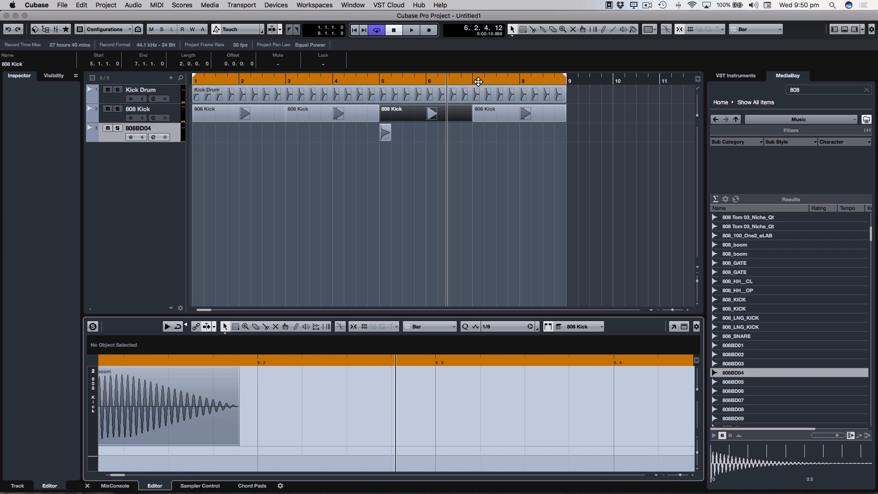
key("h")
key("h")
key("h")
key("h")
key("h")
key("h")
left_click(474, 139)
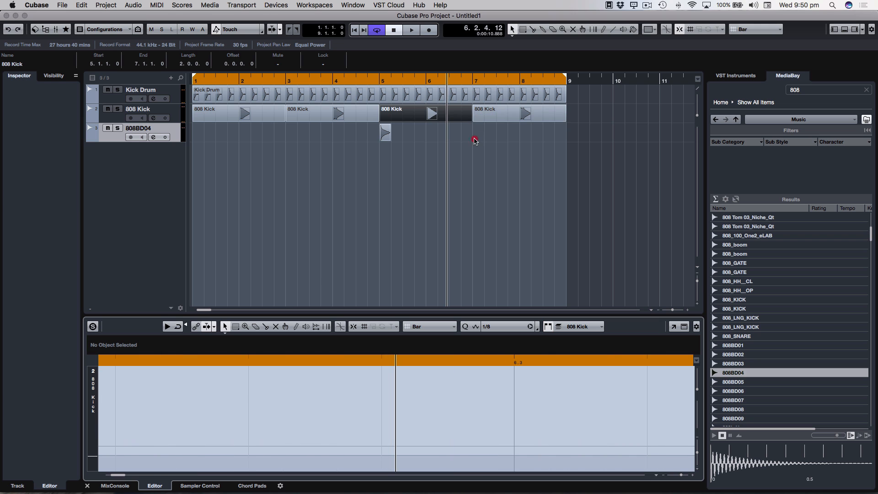
key("h")
key("h")
key("h")
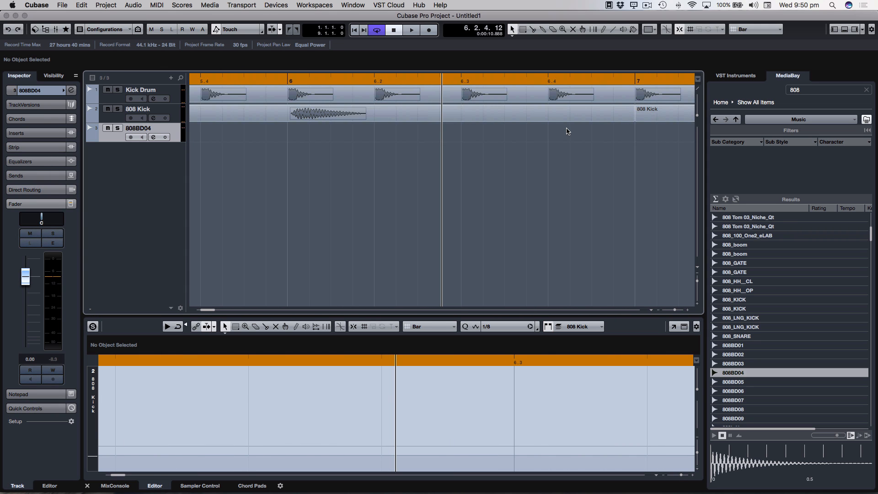
key("g")
key("g")
key("g")
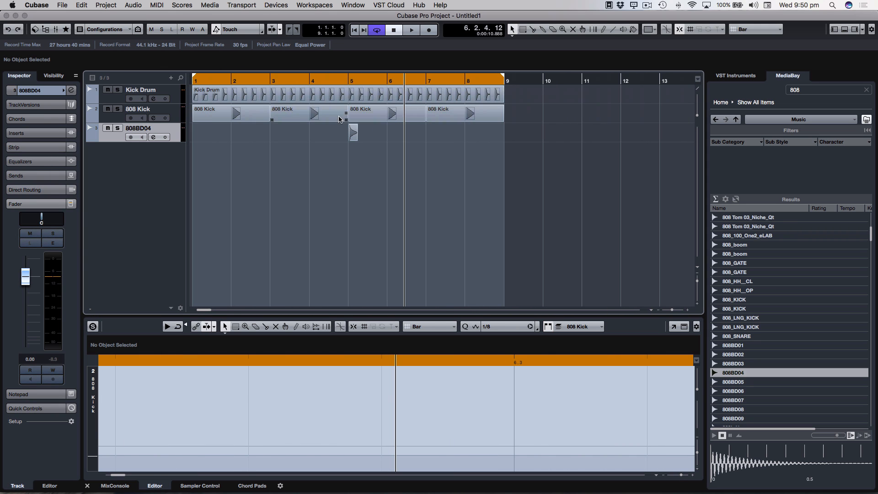
Play back the whole kick arrangement from bar 1 and follow the three layered tracks past bar 6.
double_click(220, 81)
double_click(212, 81)
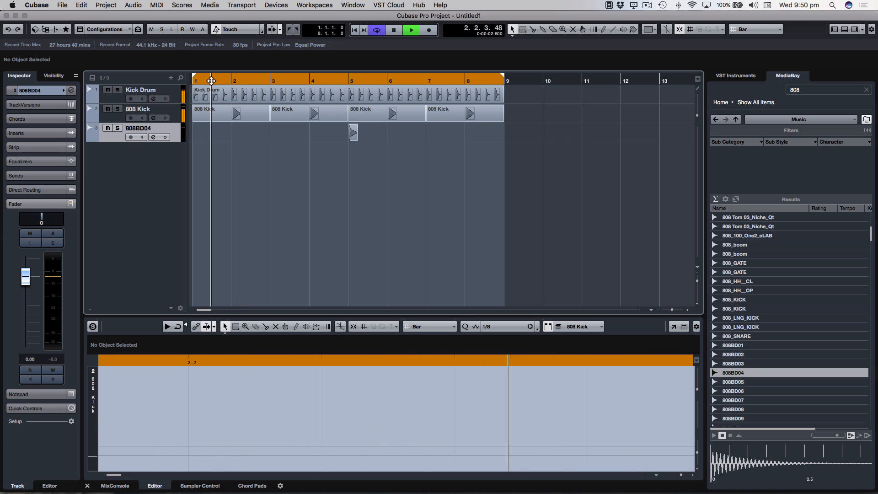
key("space")
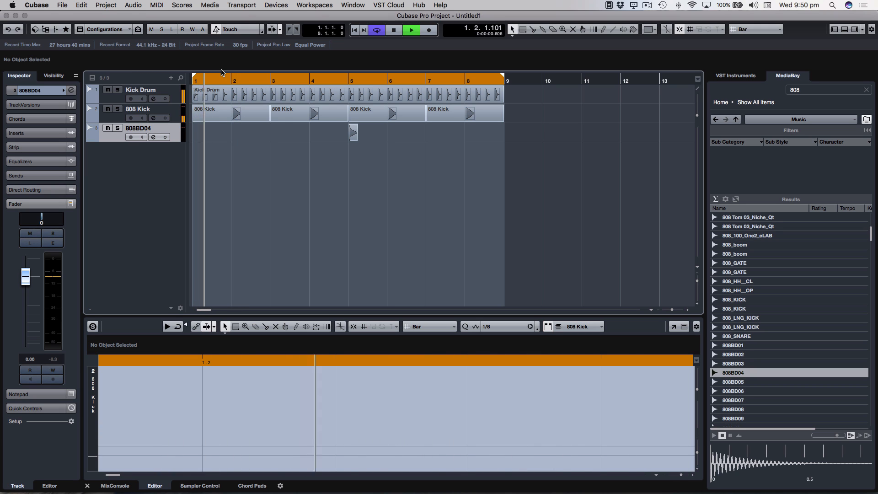
key("h")
key("h")
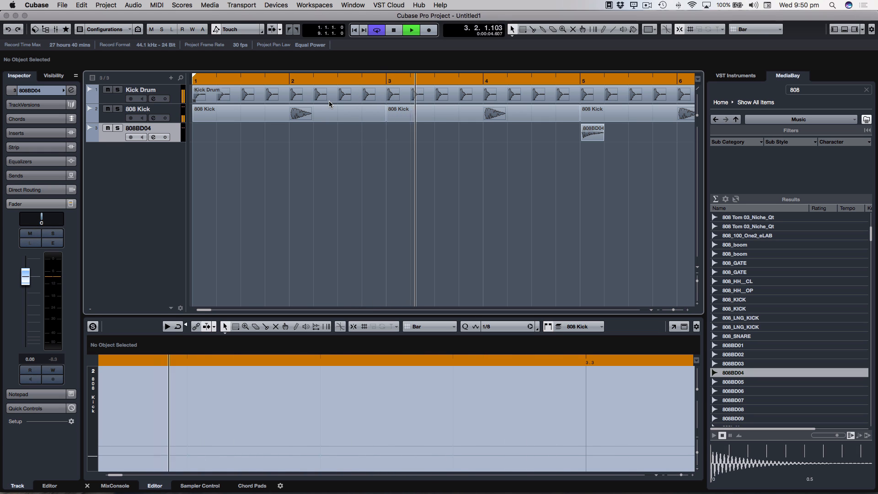
key("g")
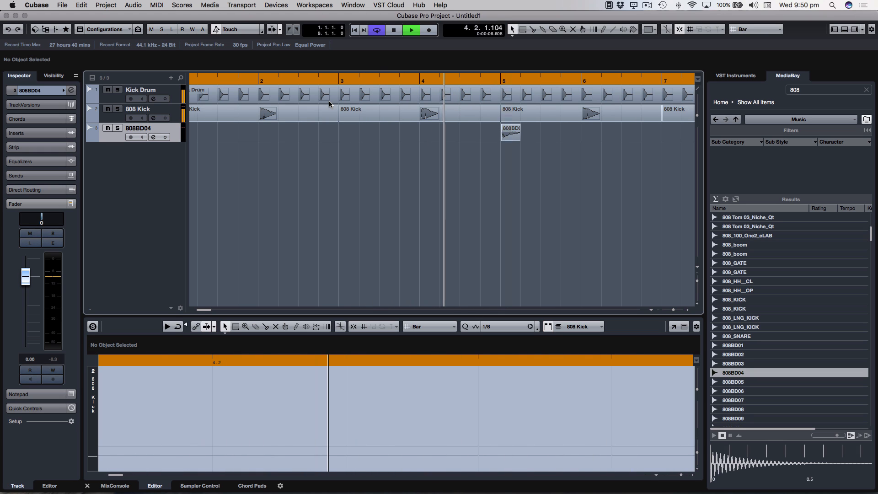
key("g")
key("g")
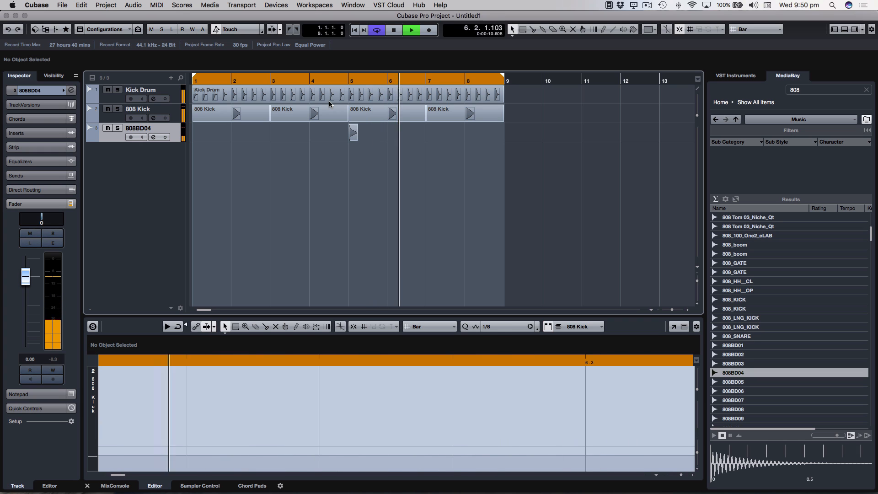
key("g")
key("g")
key("space")
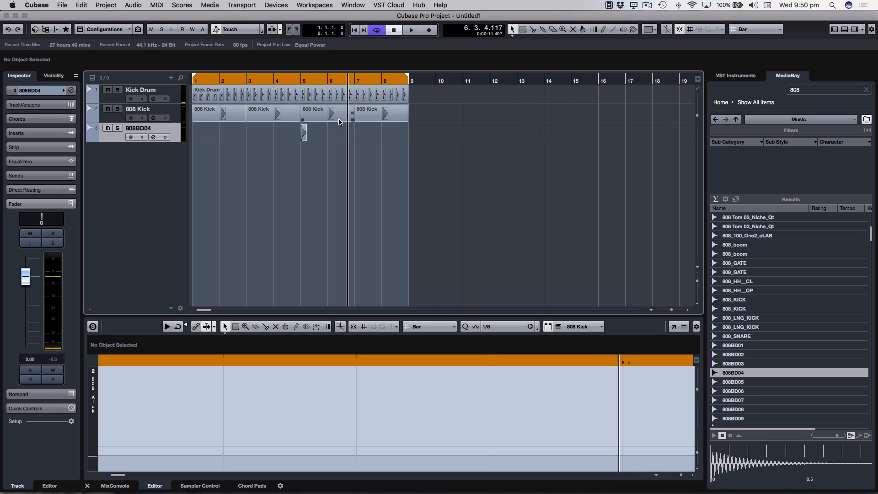
Create a part spanning bars 1 to 8 on the 808BD04 track with its bar 5 hit glued into it.
left_click(265, 133)
right_click(266, 132)
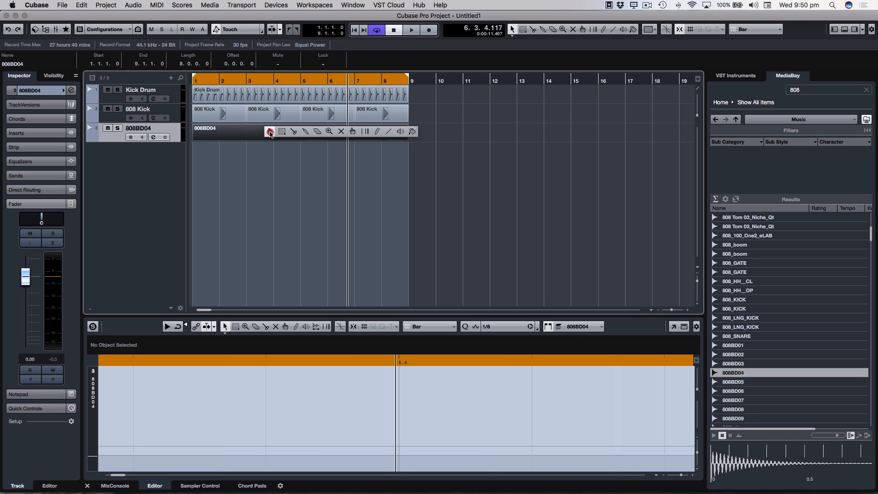
left_click(303, 133)
left_click(281, 133)
right_click(274, 132)
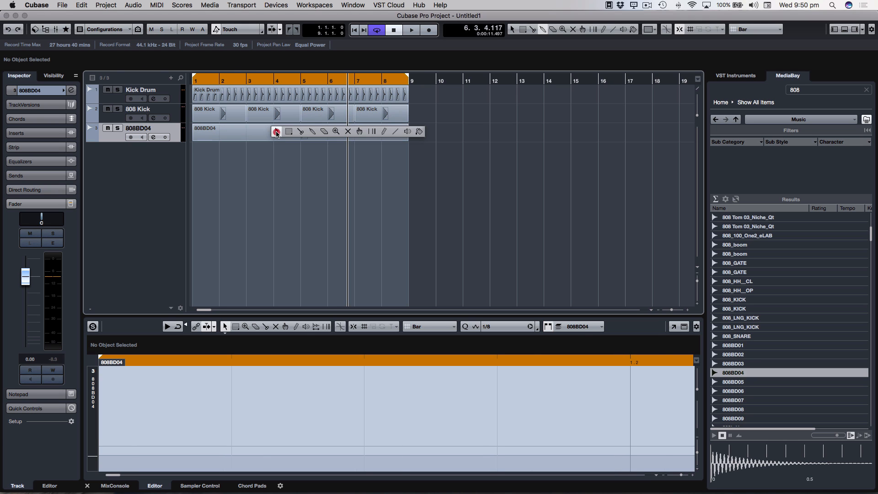
left_click(276, 132)
Rename the 808BD04 track as 808 Kick 2.
double_click(156, 131)
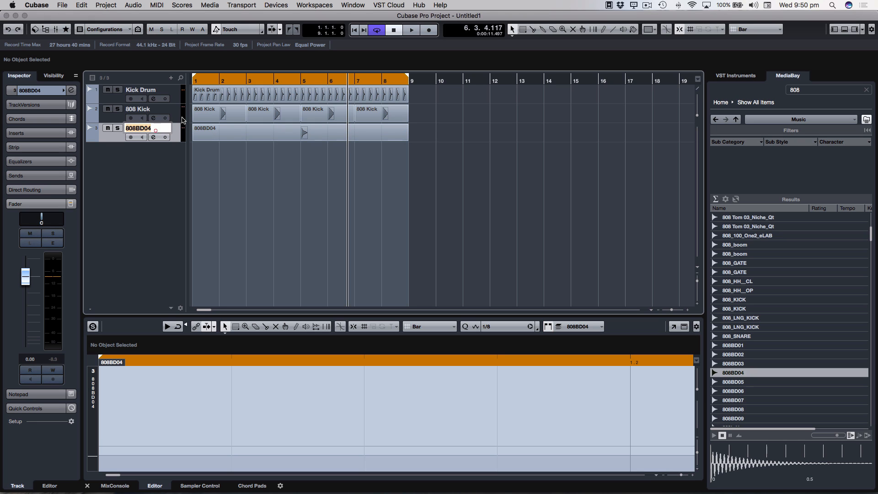
type("808 Kick 2")
key("Return")
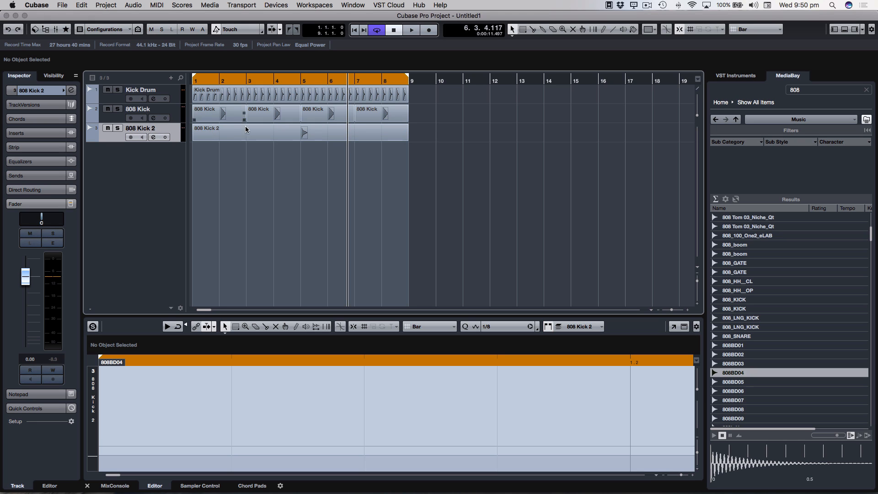
Glue the four two-bar 808 Kick parts together into one eight-bar part.
left_click_drag(427, 110, 201, 122)
key("4")
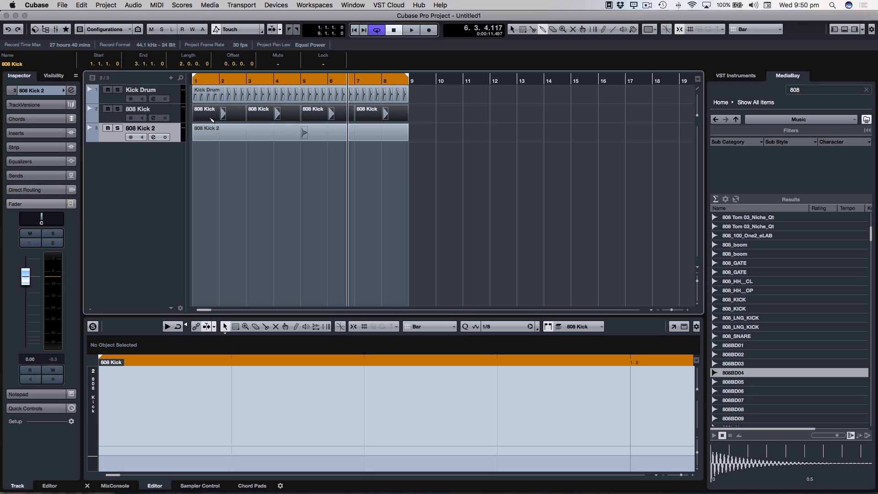
left_click(210, 119)
key("1")
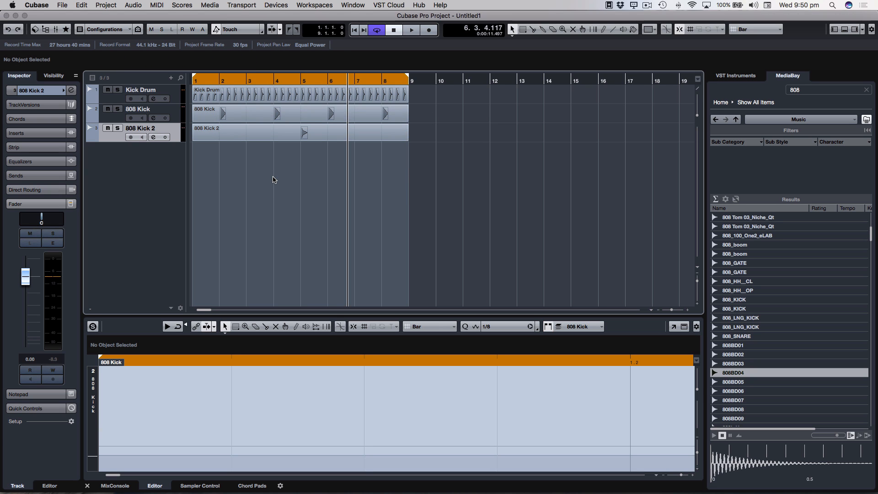
Duplicate the eight-bar parts on all three kick tracks three times and extend the cycle range to bar 33.
key("g")
key("g")
key("g")
key("g")
left_click_drag(282, 163, 199, 95)
key("super+d")
key("super+d")
key("super+d")
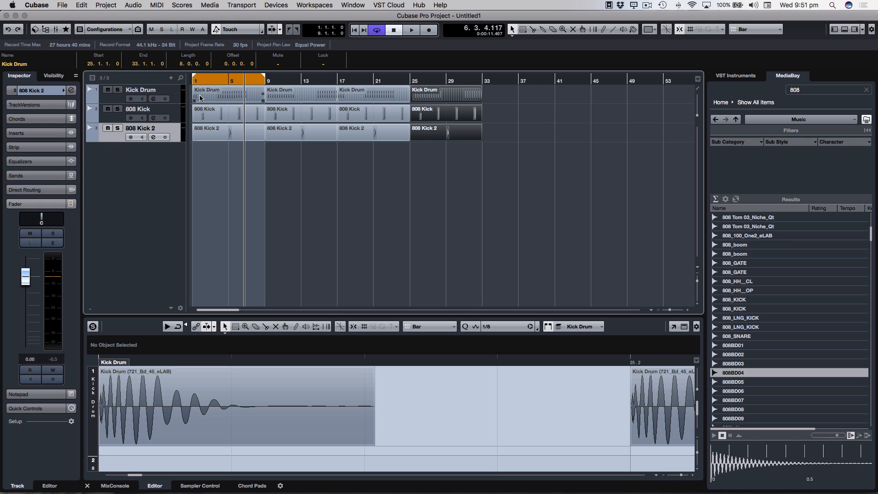
left_click_drag(263, 76, 481, 78)
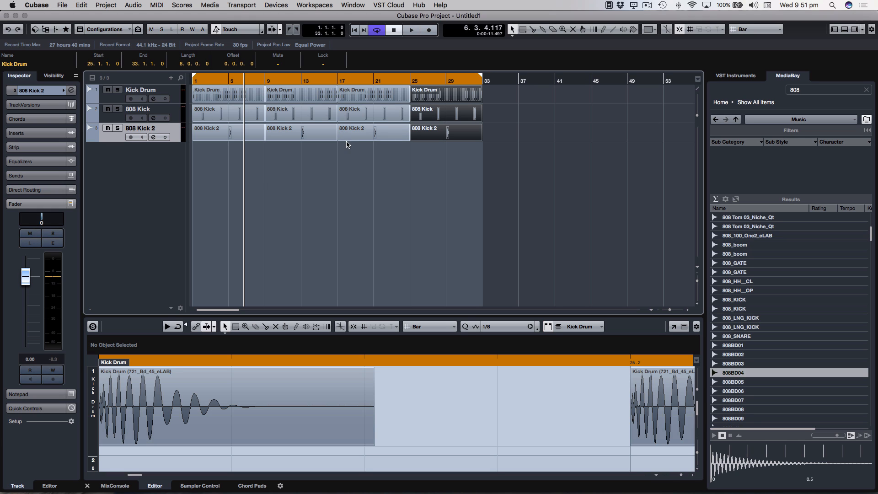
Colour all the parts on the three kick tracks orange.
key("g")
left_click(300, 173)
left_click_drag(385, 169, 209, 94)
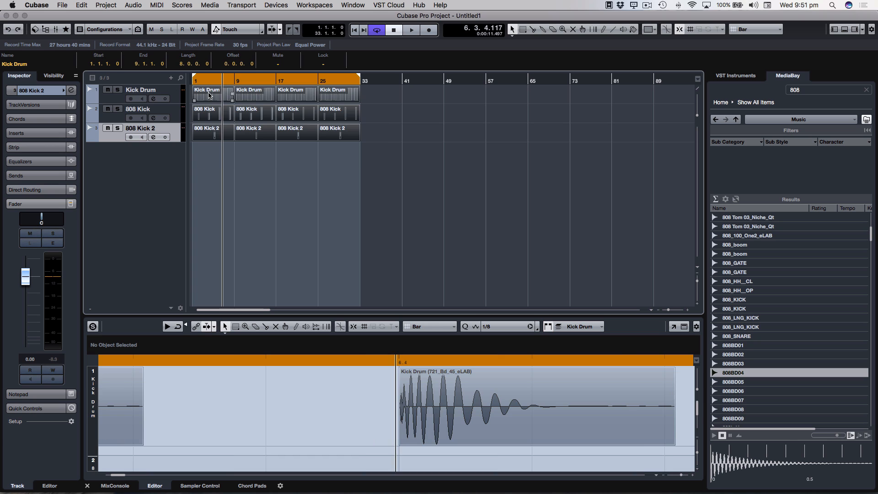
left_click(646, 30)
left_click(654, 50)
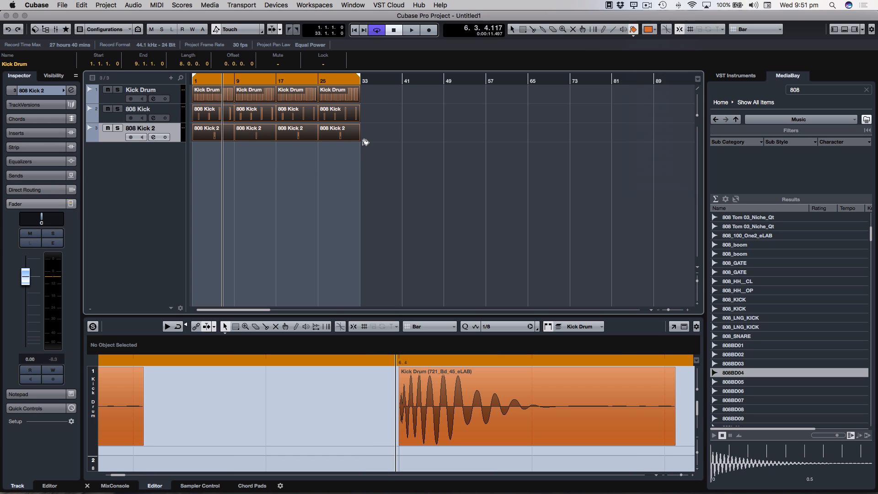
left_click(176, 95)
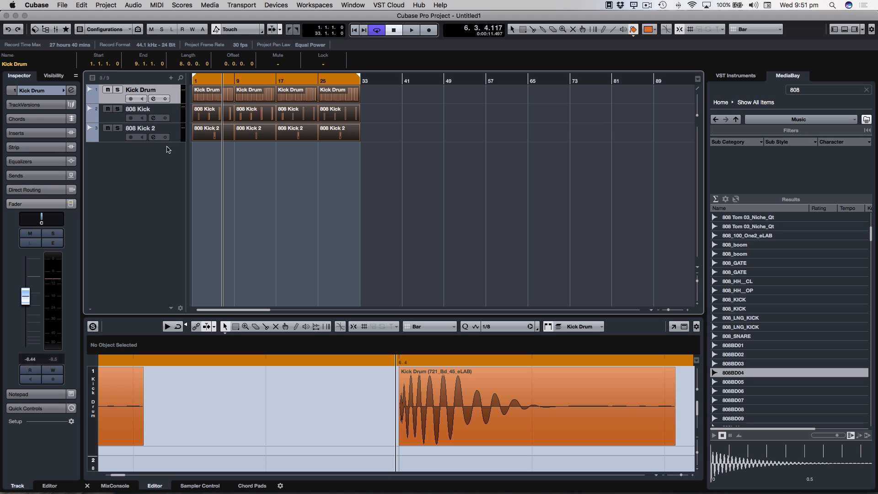
left_click(176, 127, "shift")
right_click(173, 132)
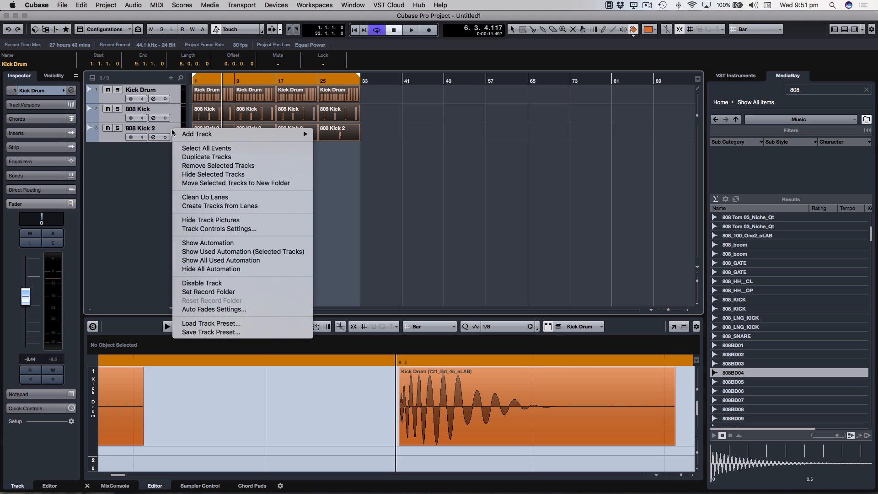
key("Escape")
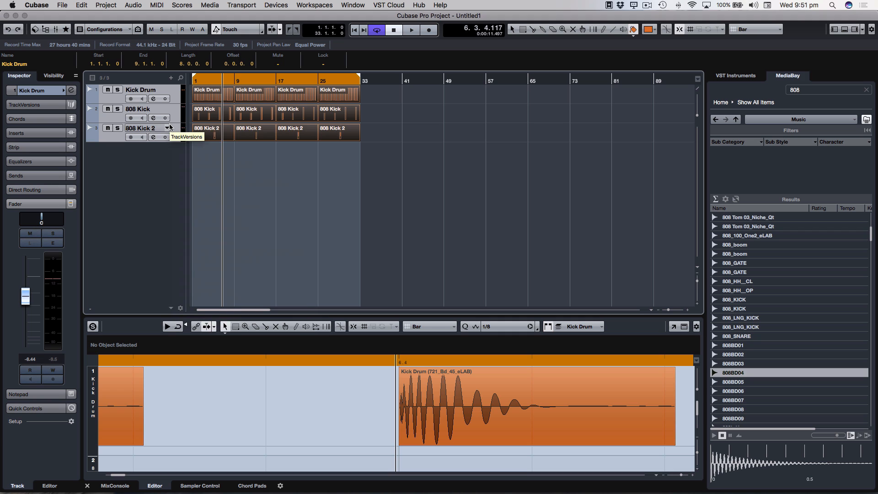
Colour the 808 Kick 2, 808 Kick and Kick Drum mixer channels orange to match their parts.
left_click(116, 488)
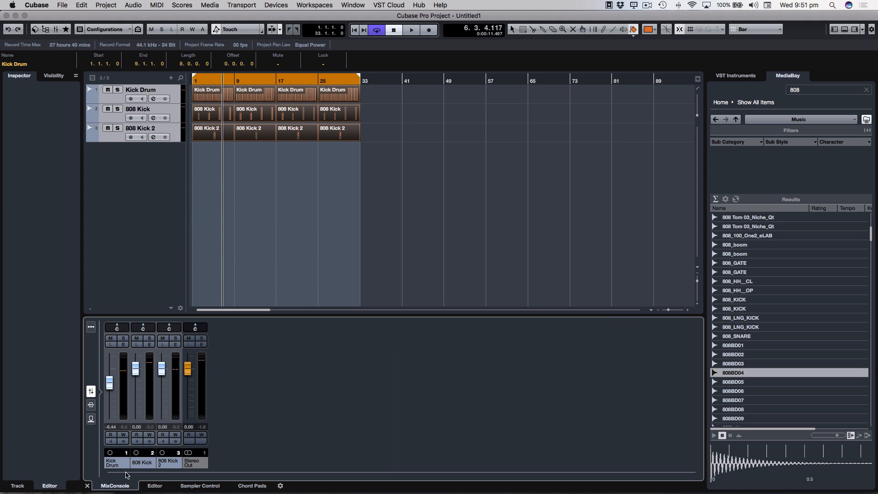
left_click(169, 466)
left_click(178, 462)
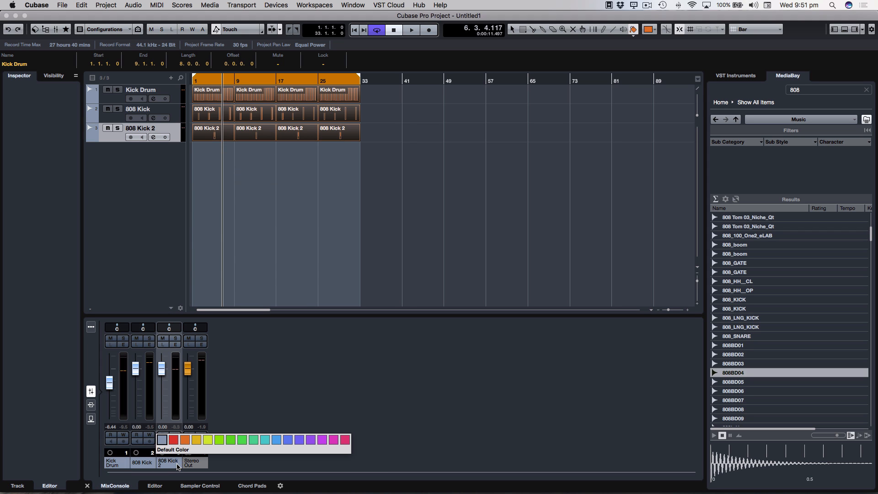
left_click(185, 442)
left_click(143, 464)
left_click(152, 462)
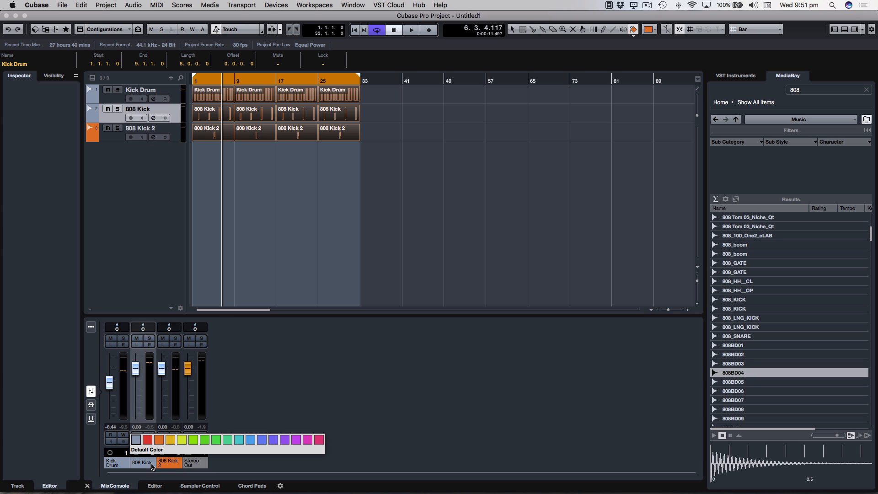
left_click(156, 442)
left_click(116, 463)
left_click(126, 463)
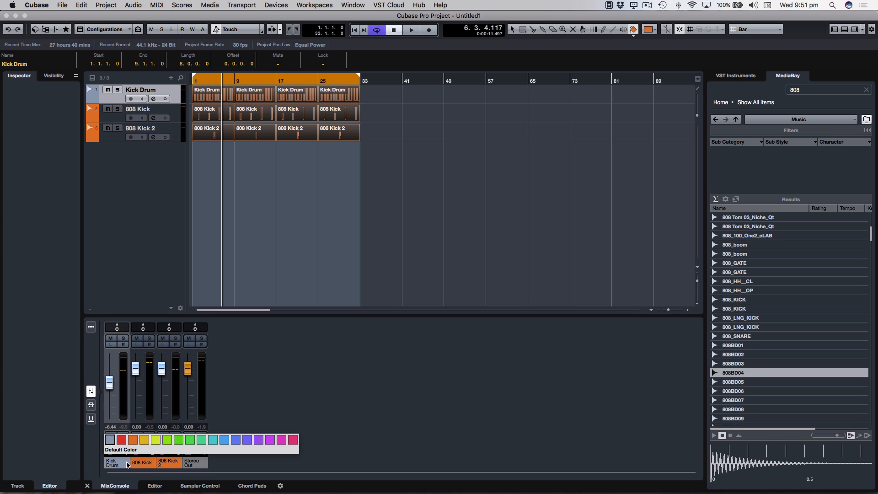
left_click(154, 441)
left_click(455, 155)
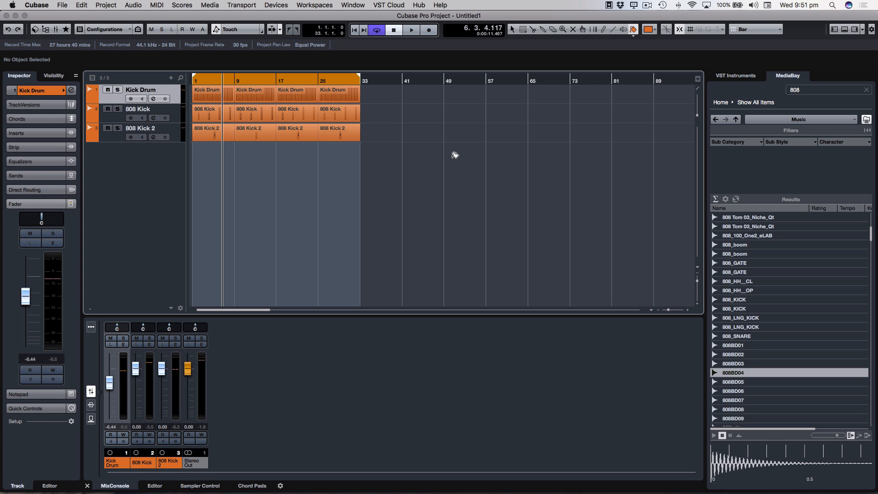
Look through the 808 samples, and replace the media search term with "kick".
key("g")
key("g")
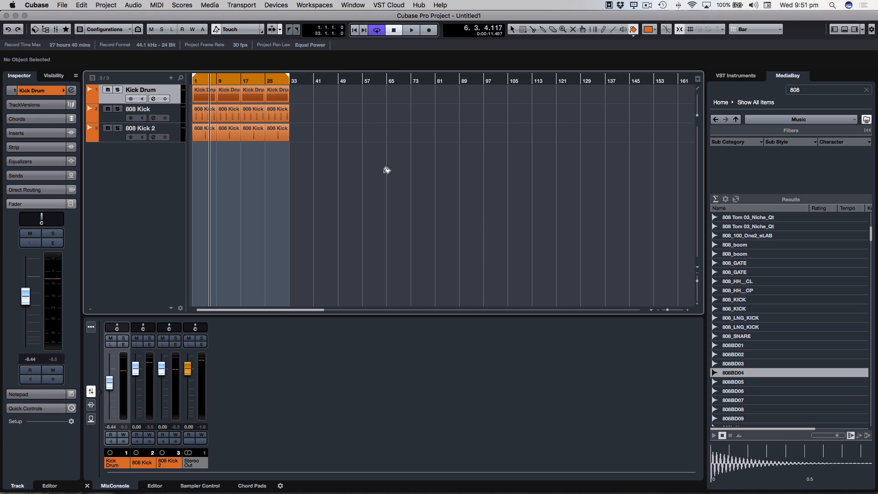
scroll(761, 336, "down", 8)
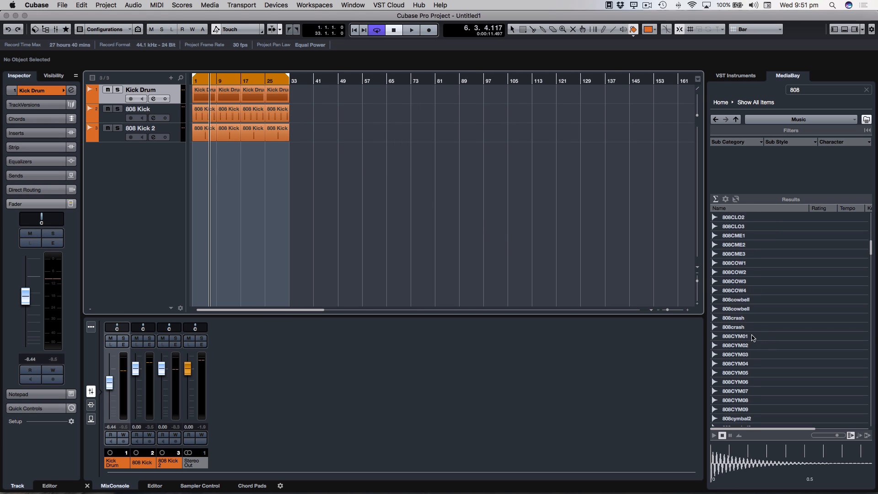
scroll(743, 316, "up", 8)
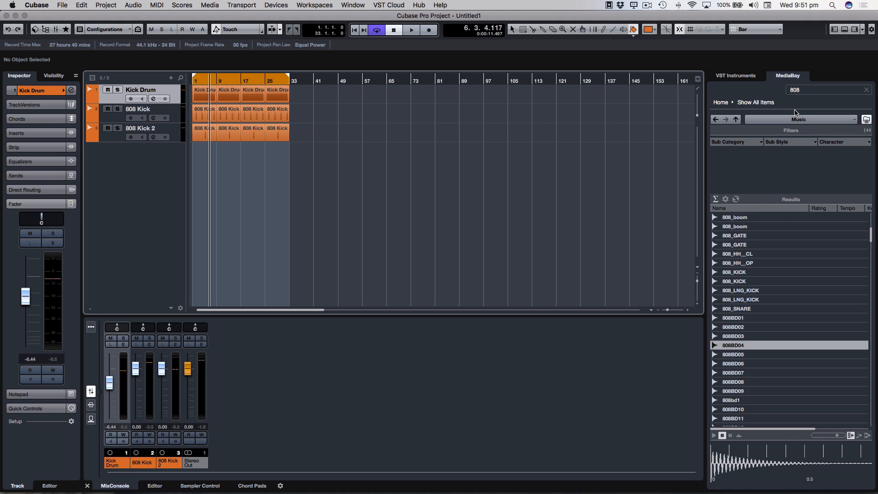
left_click(804, 93)
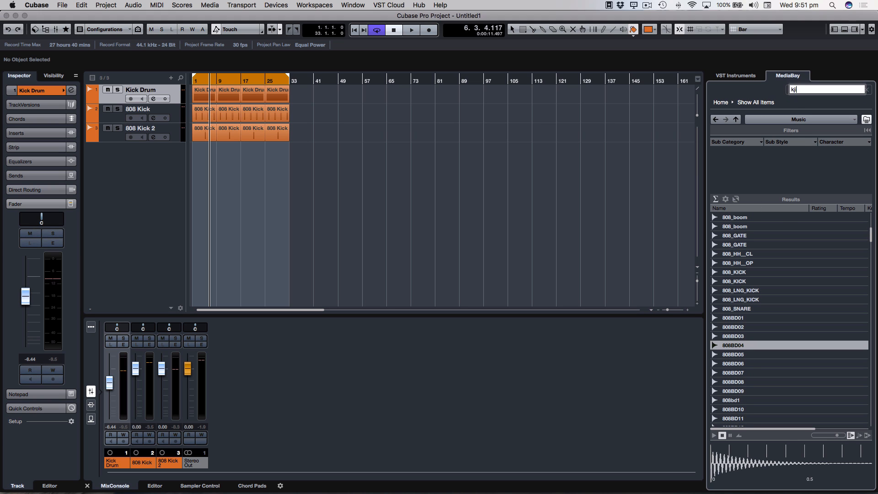
type("kjic")
key("BackSpace")
key("BackSpace")
key("BackSpace")
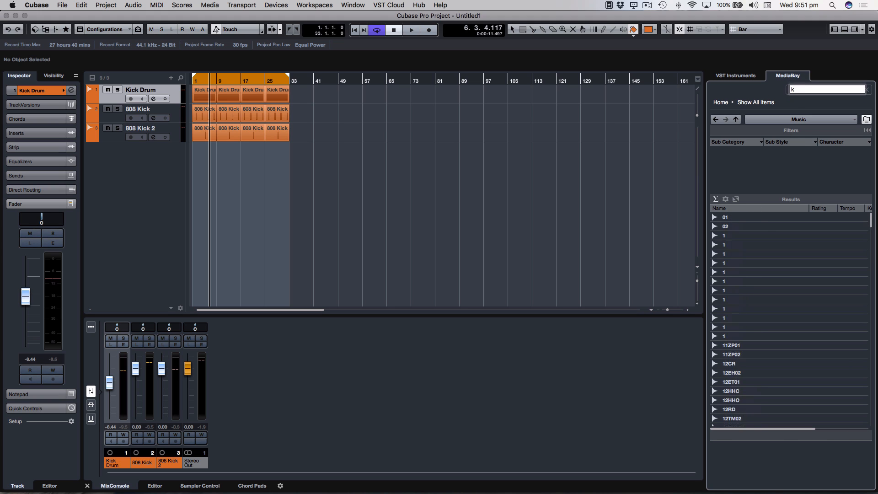
type("ick")
key("Return")
Audition several kick samples from the search results, including 01_07_bdrum, 01_30_bdrum, 091 Verb Kick and Acoustuc_Kick15.
left_click(743, 327)
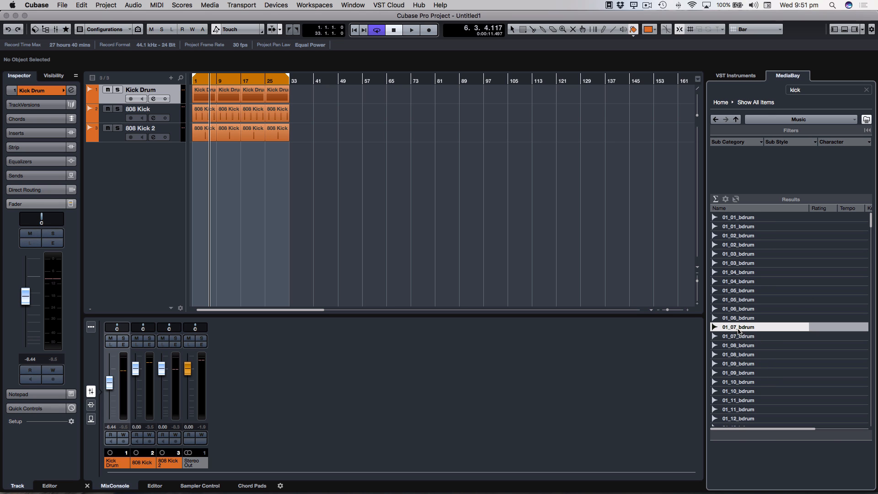
scroll(743, 329, "down", 10)
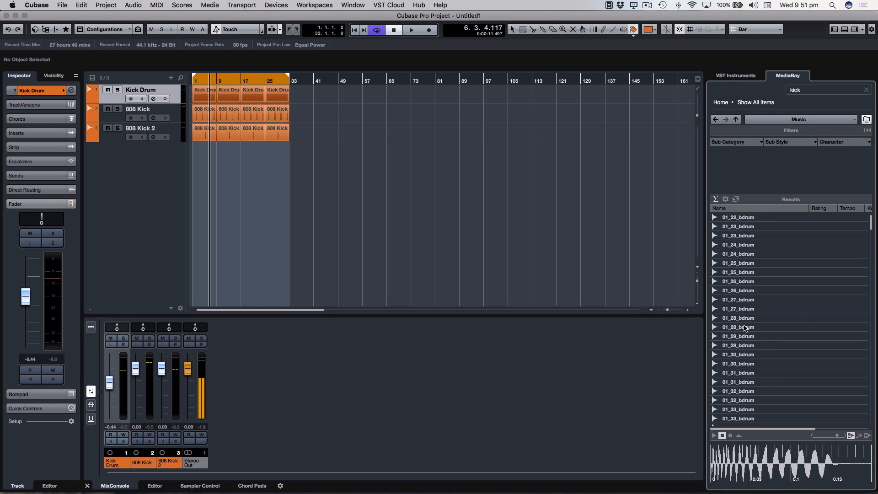
left_click(746, 356)
scroll(735, 358, "down", 5)
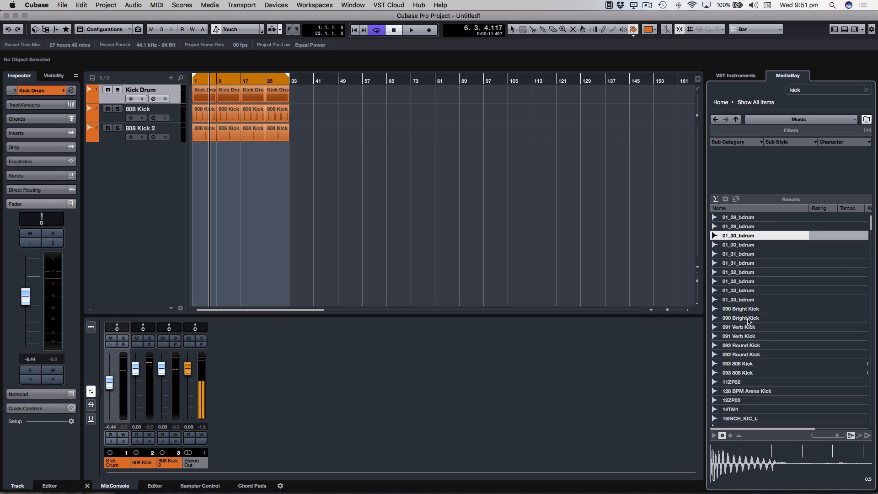
left_click(739, 328)
left_click(738, 337)
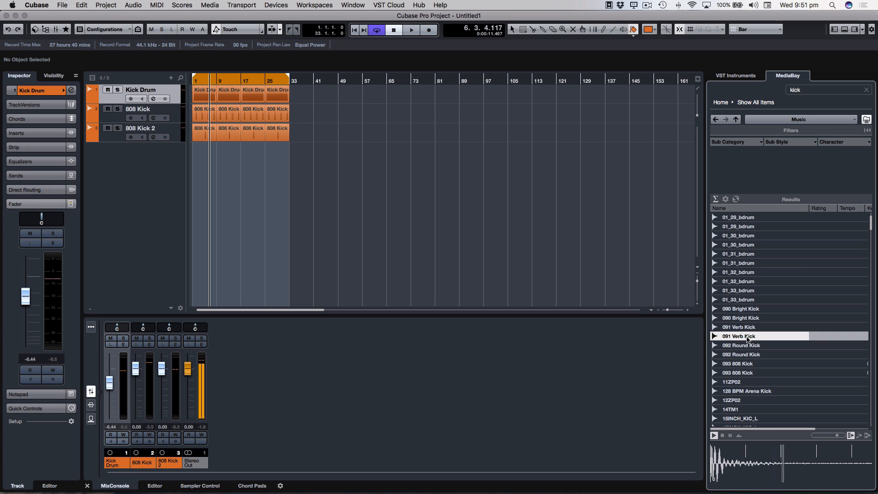
scroll(745, 338, "down", 7)
scroll(736, 401, "down", 10)
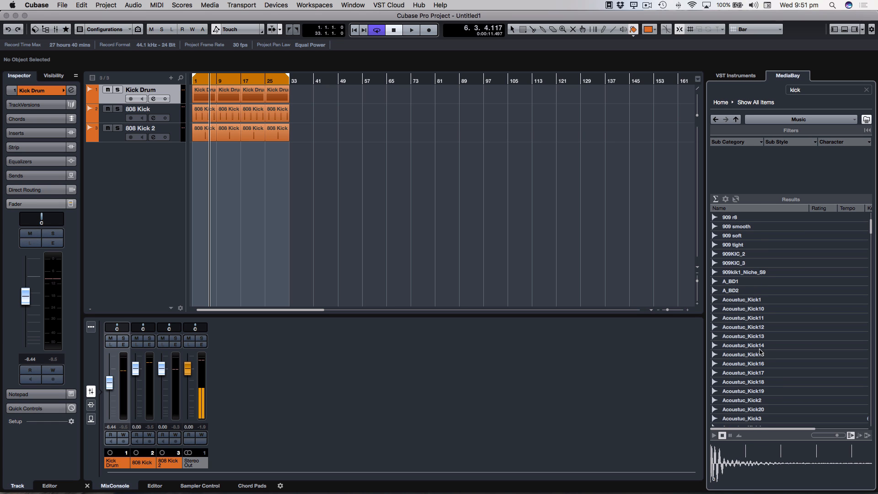
left_click(734, 354)
scroll(738, 330, "down", 8)
scroll(741, 310, "up", 7)
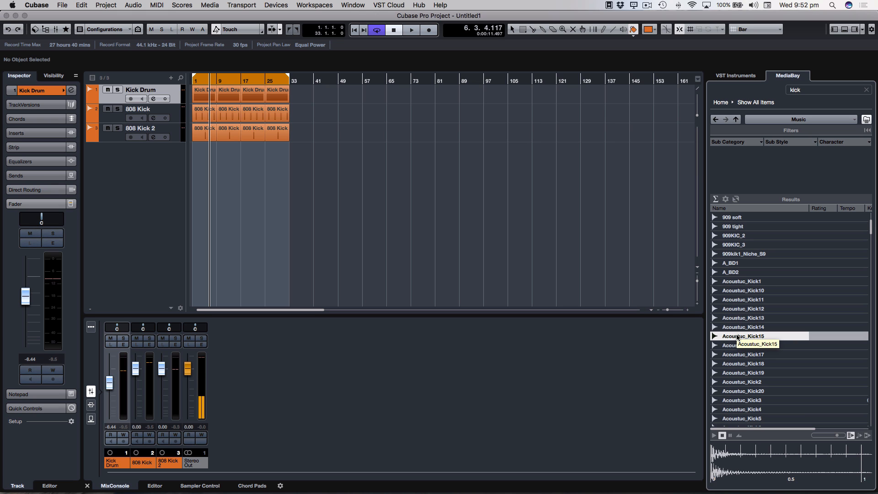
Place the Acoustuc_Kick15 sample on a new track beneath 808 Kick 2 and move it to the start of bar 15.
left_click_drag(558, 288, 248, 163)
left_click(512, 222)
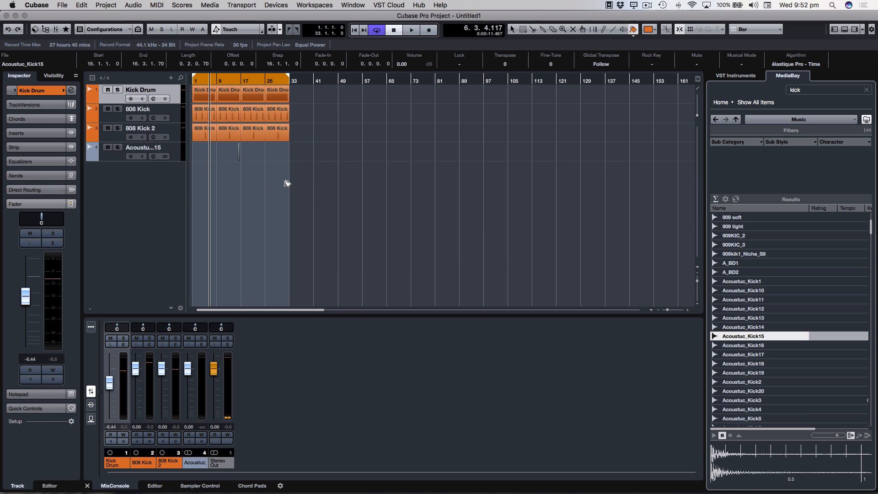
key("h")
key("h")
key("h")
key("h")
key("h")
key("h")
key("h")
key("h")
key("h")
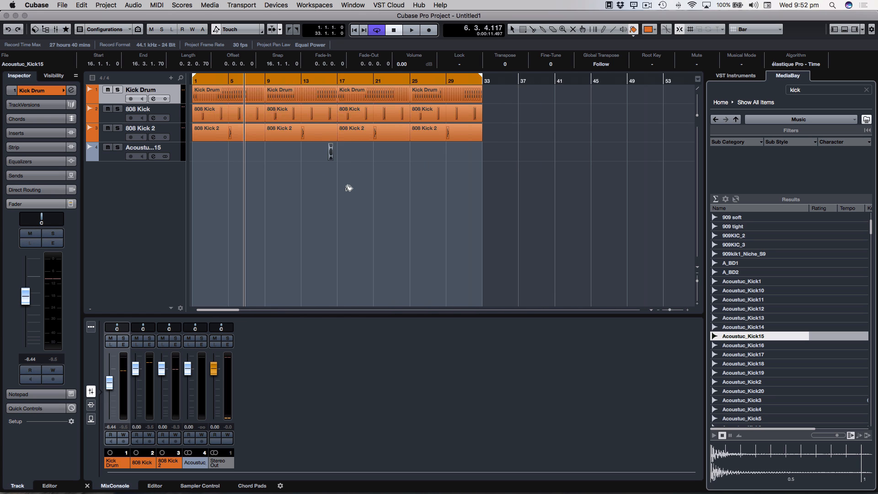
key("h")
key("h")
key("h")
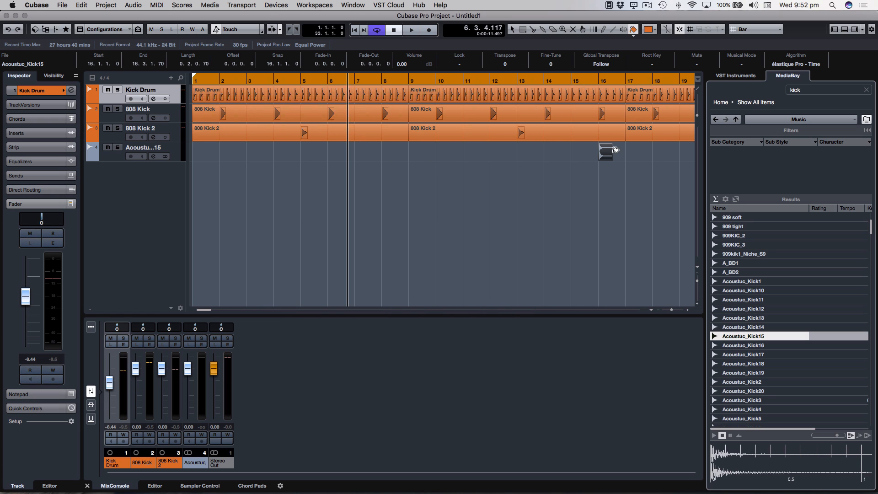
key("1")
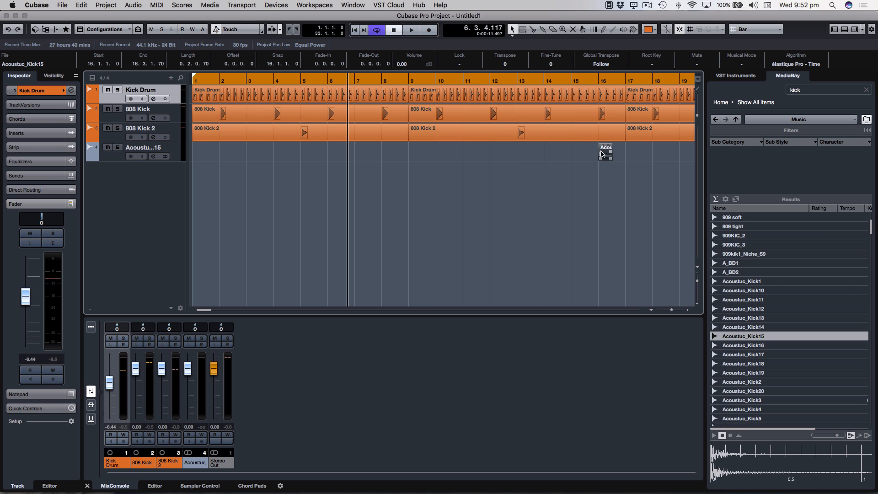
left_click_drag(586, 154, 577, 154)
Play back the 32-bar kick arrangement from bar 1.
key("g")
key("g")
key("g")
key("g")
key("g")
key("g")
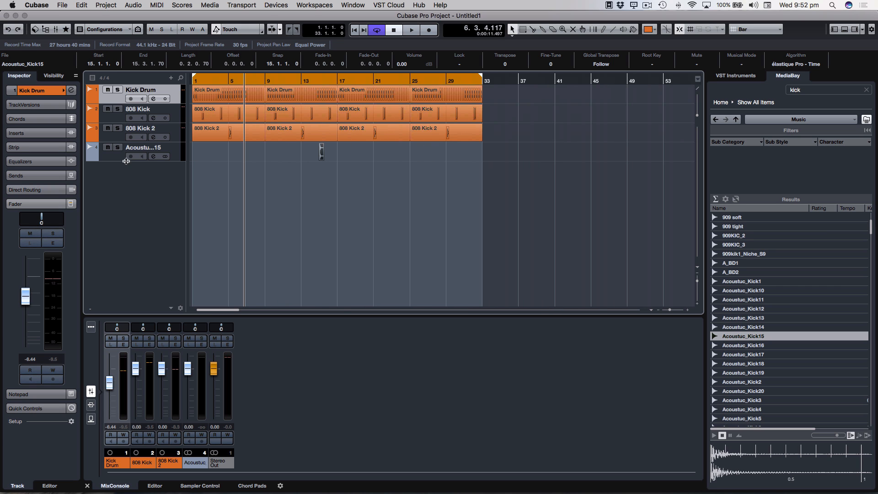
key("period")
key("space")
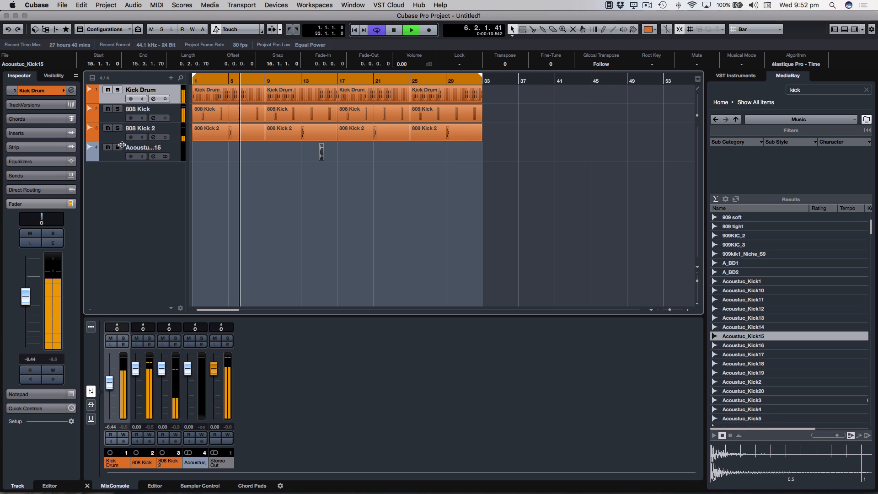
Set the grid type to Beat and move the Acoustuc_Kick15 hit back to the start of bar 7.
key("h")
key("h")
key("h")
key("h")
key("h")
left_click_drag(514, 153, 364, 153)
key("space")
key("h")
key("h")
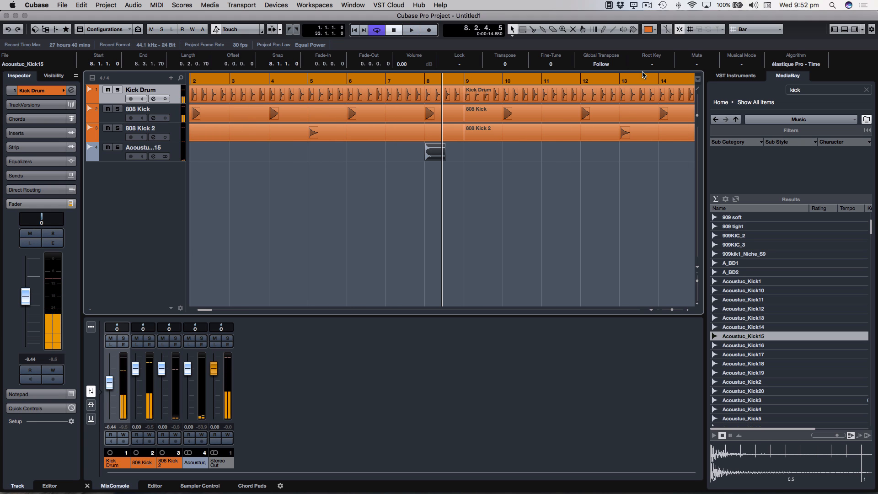
left_click(754, 29)
left_click(750, 39)
left_click_drag(435, 153, 395, 154)
End the cycle range at bar 9 and play back into the Acoustuc_Kick15 hit at bar 7.
key("g")
key("g")
key("g")
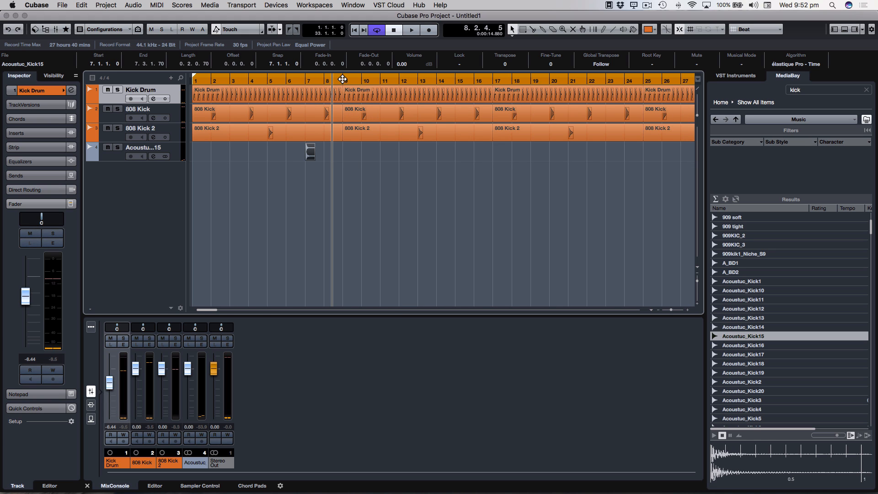
left_click(343, 79, "alt")
double_click(282, 83)
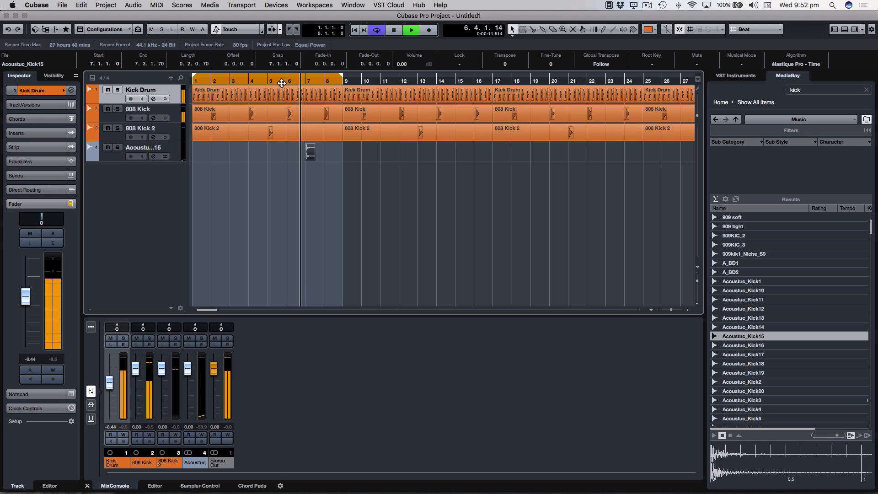
Lower the Acoustuc_Kick15 track's volume to -13.4 dB while replaying the hit, and reset the Stereo Out clip indicator.
left_click(174, 148)
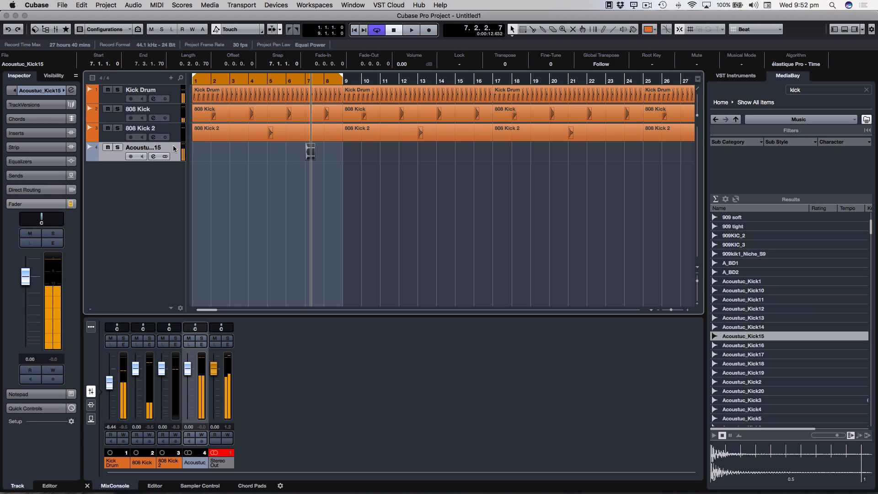
left_click_drag(28, 287, 31, 300)
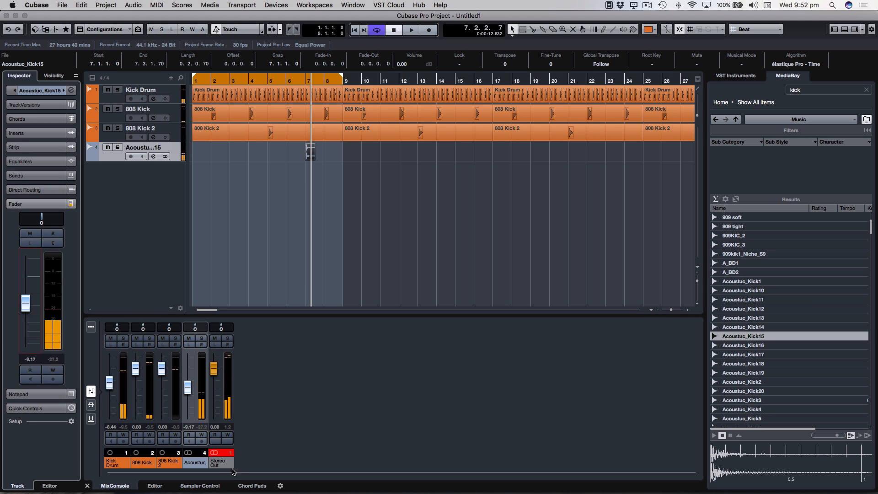
left_click(221, 454)
double_click(293, 82)
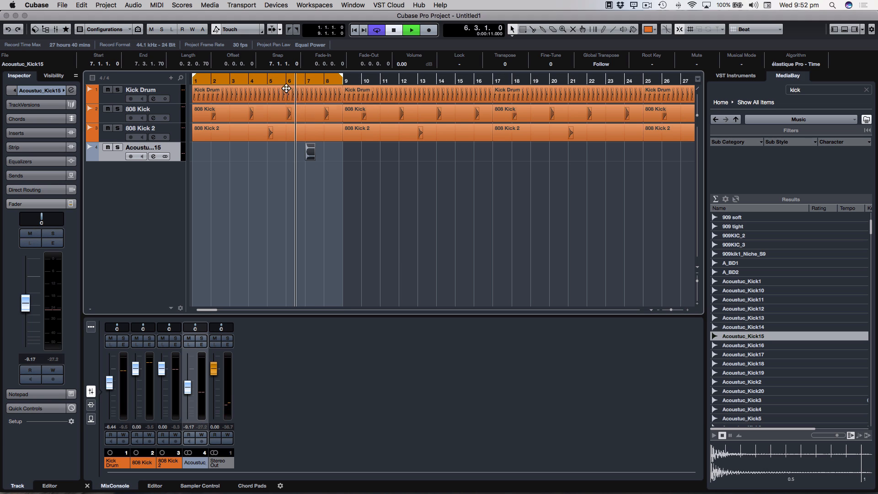
left_click_drag(33, 301, 33, 311)
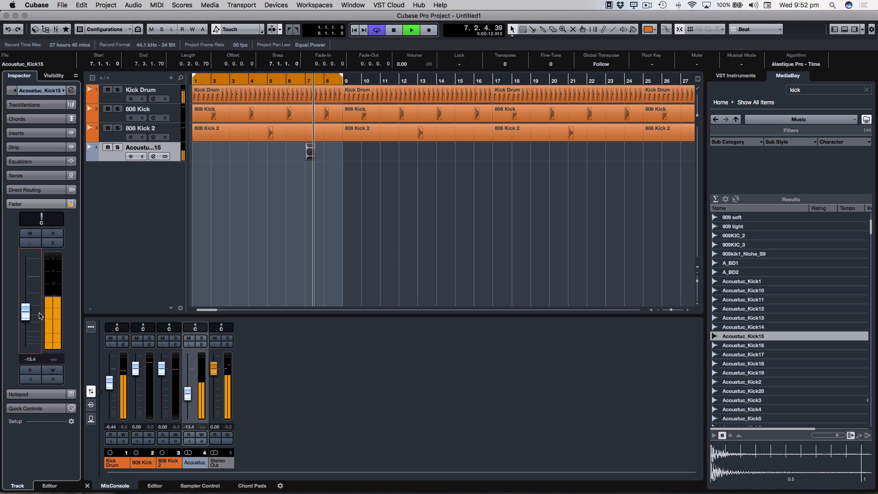
key("space")
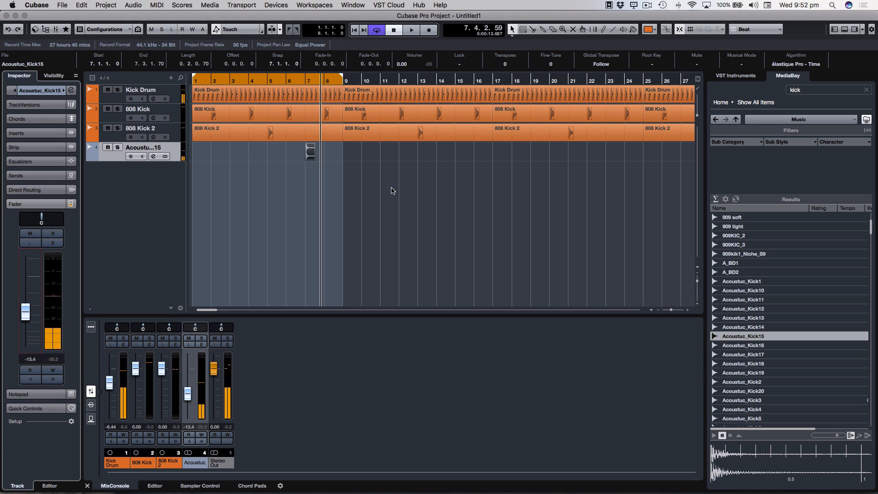
Copy the Acoustuc_Kick15 hit from bar 7 to the starts of bars 1, 3 and 5.
key("h")
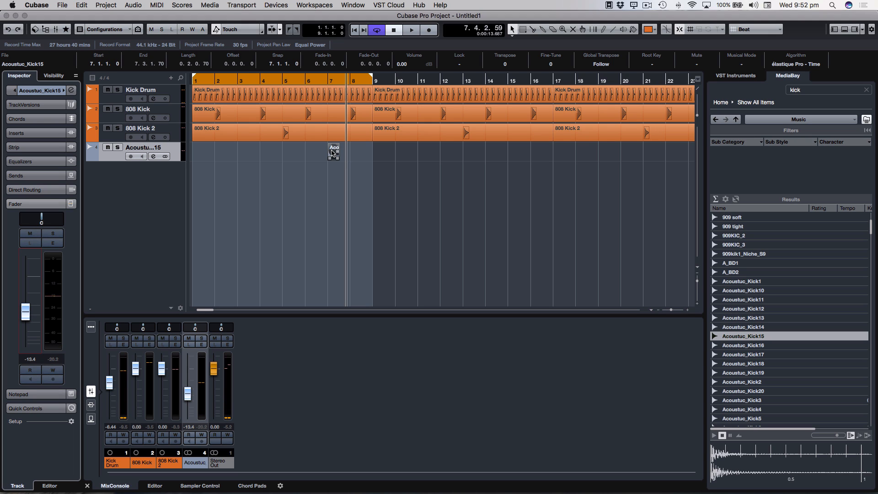
left_click_drag(333, 154, 203, 156)
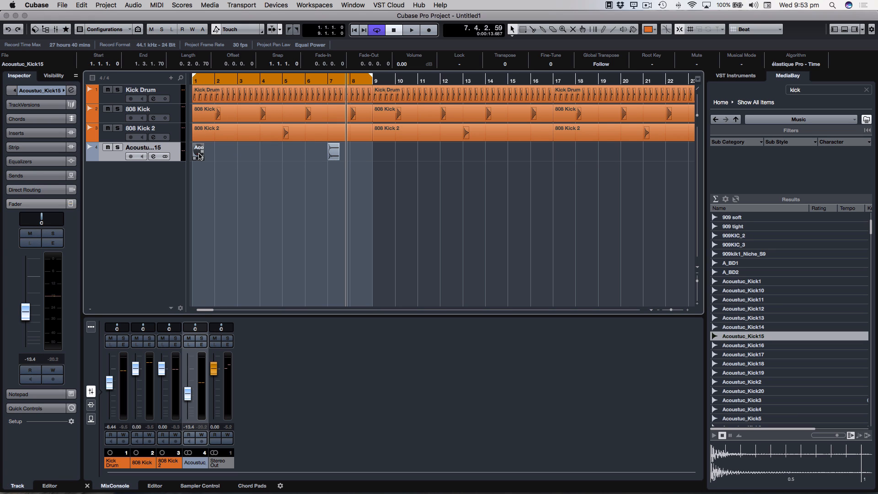
left_click_drag(200, 155, 290, 156)
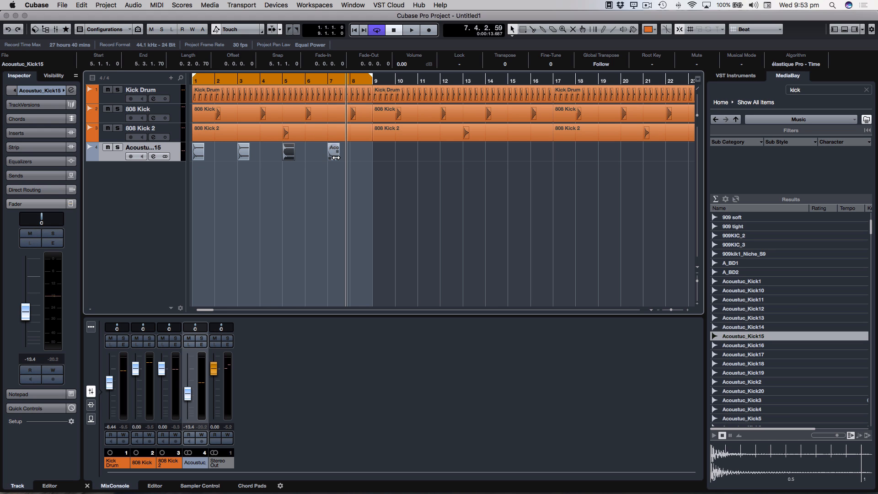
Colour the four Acoustuc_Kick15 hits and their track orange to match the other kick tracks.
key("h")
key("h")
left_click_drag(439, 150, 194, 168)
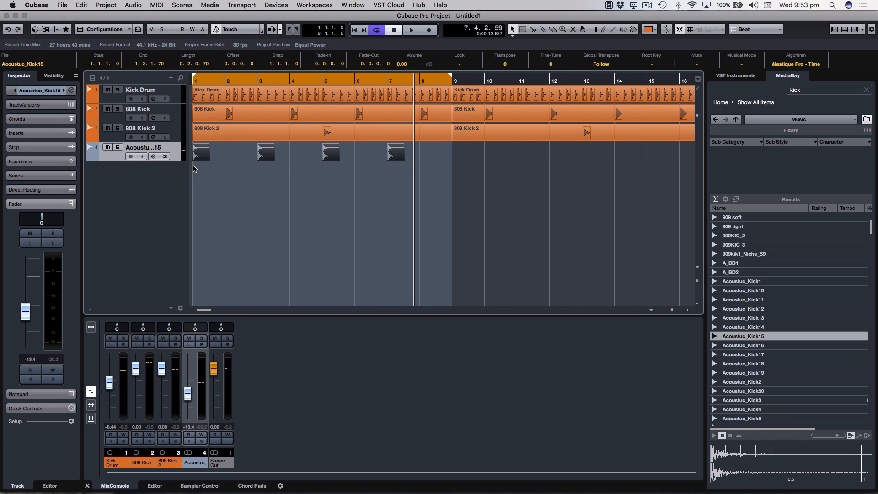
left_click(651, 31)
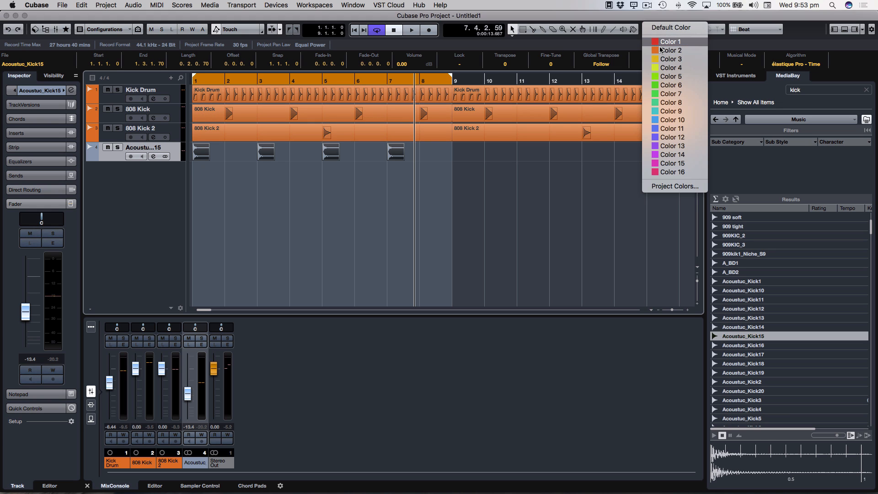
left_click(658, 43)
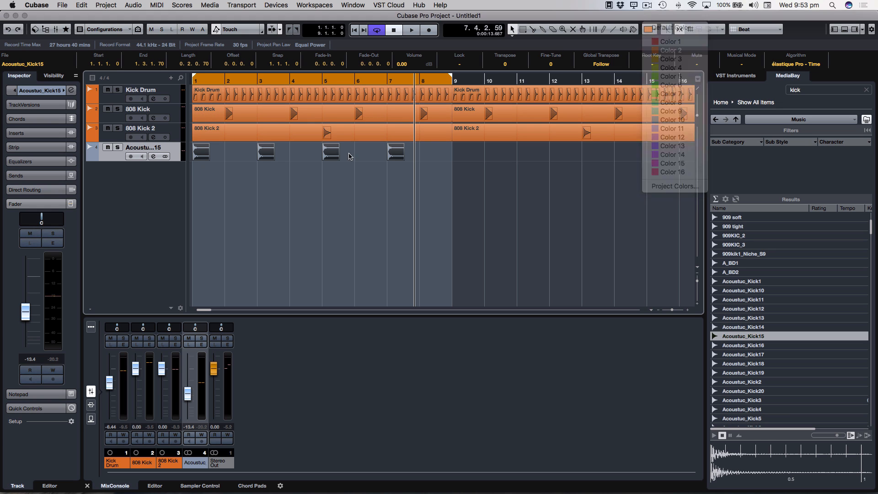
left_click(206, 463)
left_click(210, 441)
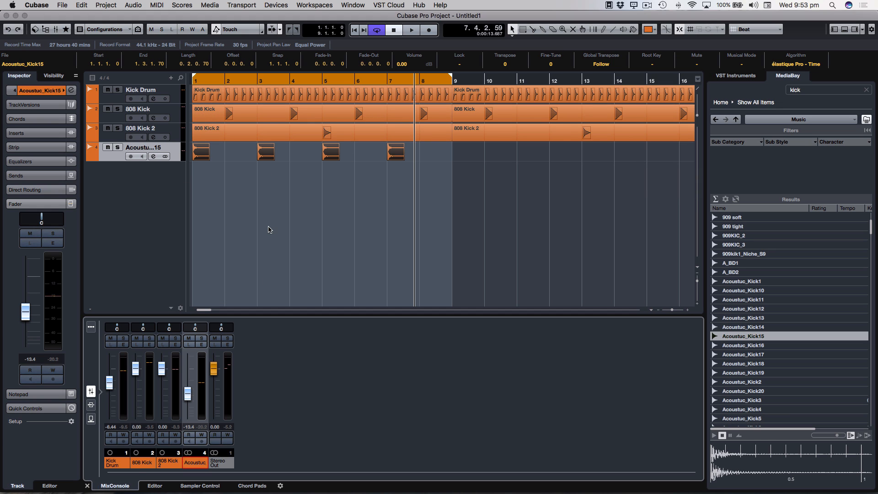
left_click(267, 228)
Balance the eight-bar loop during playback: Acoustuc_Kick15 at -17.2 dB, 808 Kick at -3.67 dB and 808 Kick 2 at about -2.8 dB.
key("g")
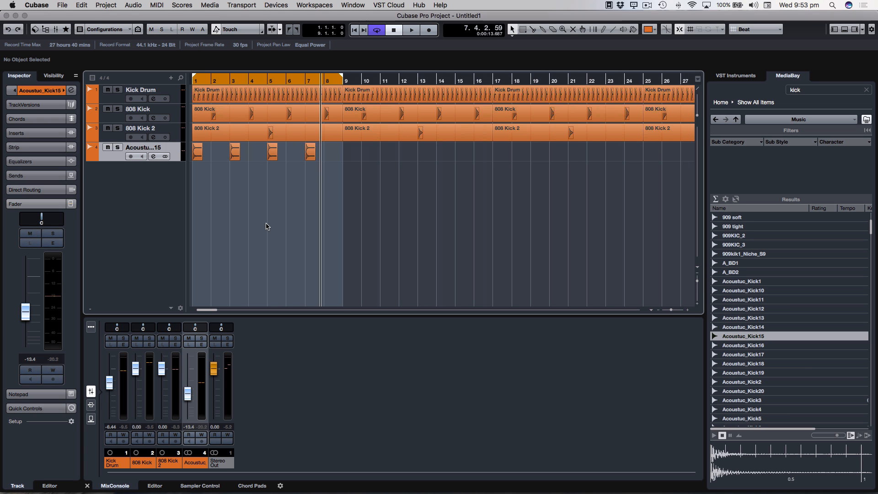
key("Home")
key("space")
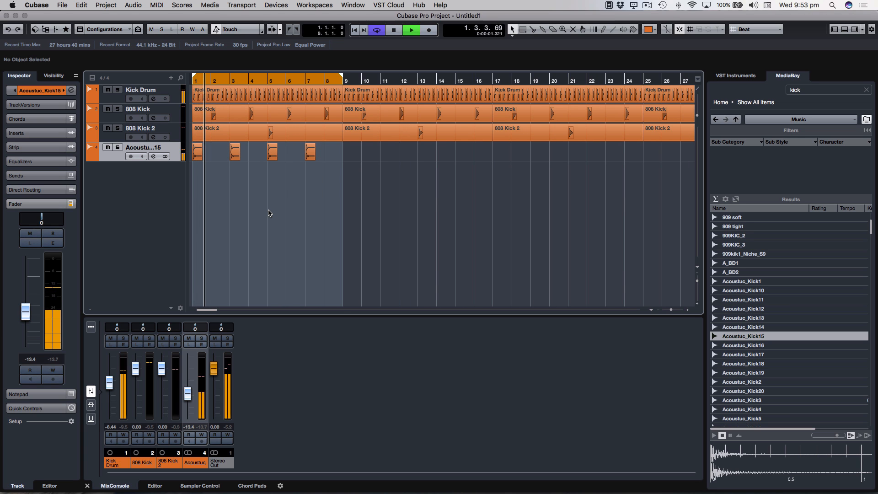
left_click_drag(187, 394, 188, 400)
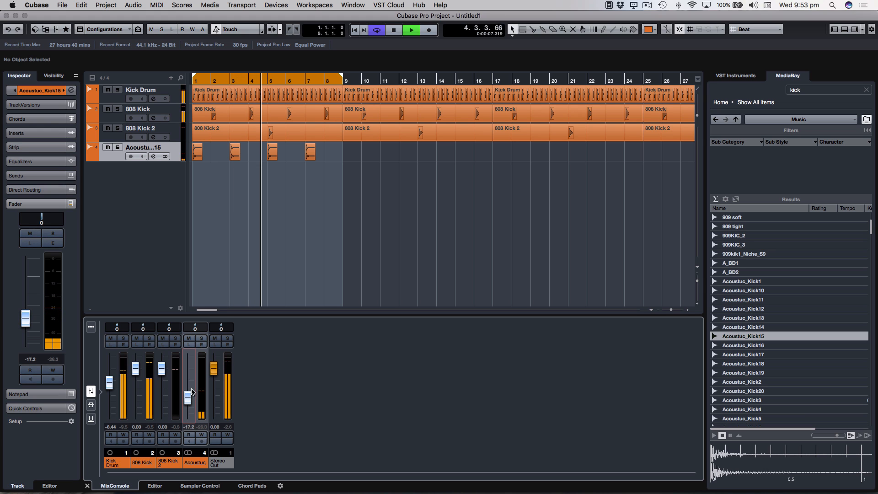
mouse_move(162, 369)
left_mouse_down()
mouse_move(164, 379)
mouse_move(136, 370)
mouse_move(137, 381)
mouse_move(163, 380)
left_mouse_up()
left_click(163, 377)
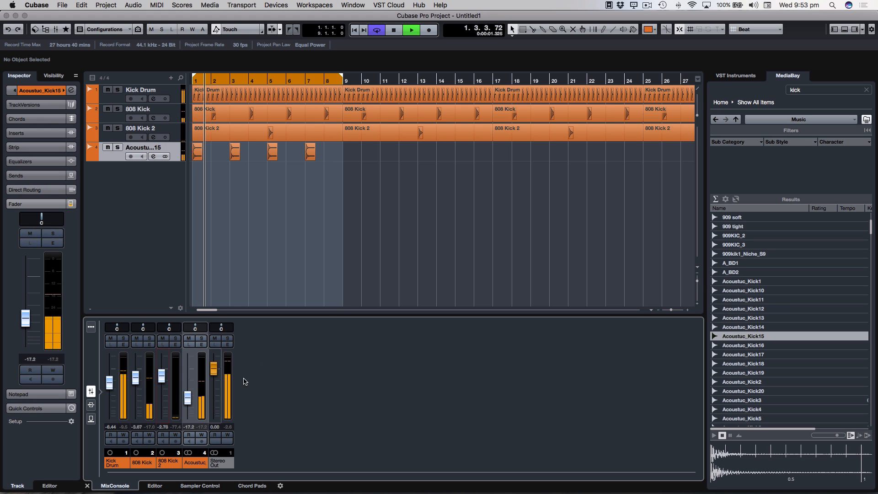
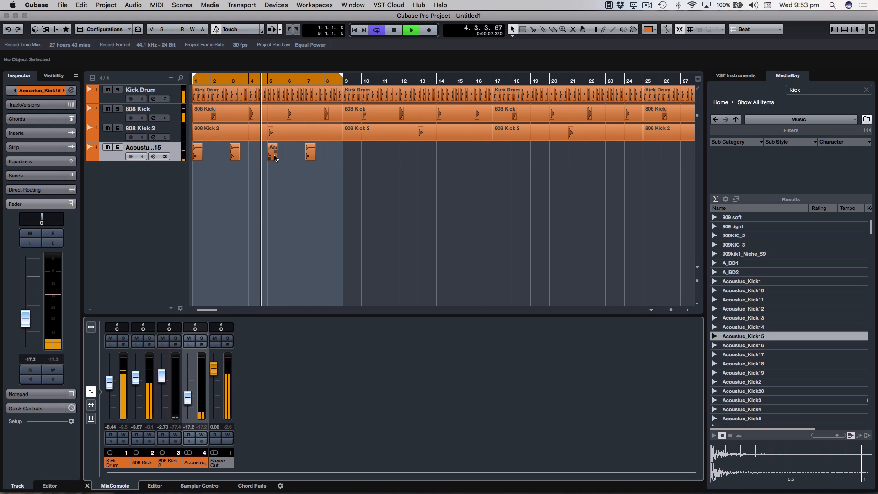
key("space")
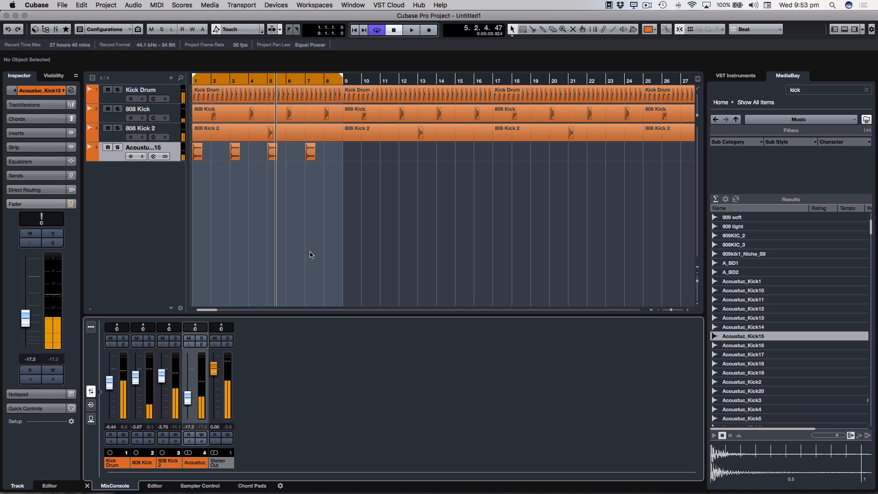
Enable the low-cut filter on the Acoustuc_Kick15 channel and raise its cutoff to remove the low end.
left_click(204, 346)
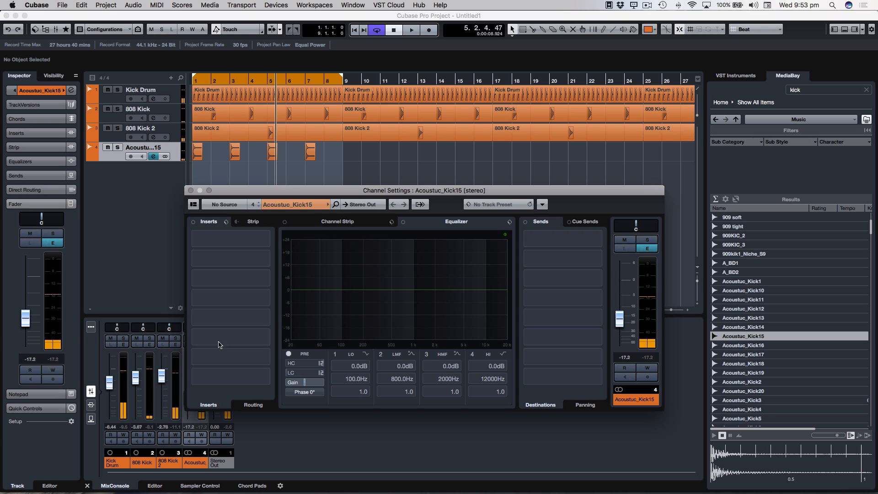
left_click(289, 372)
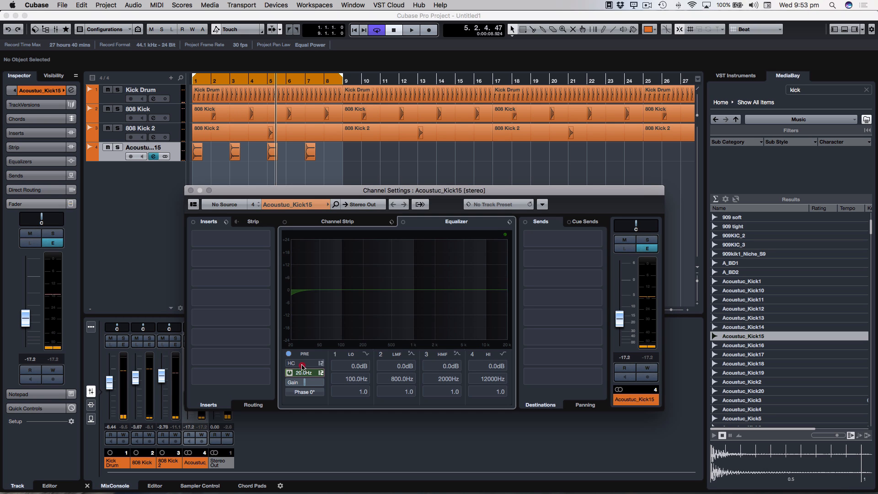
left_click_drag(291, 334, 334, 334)
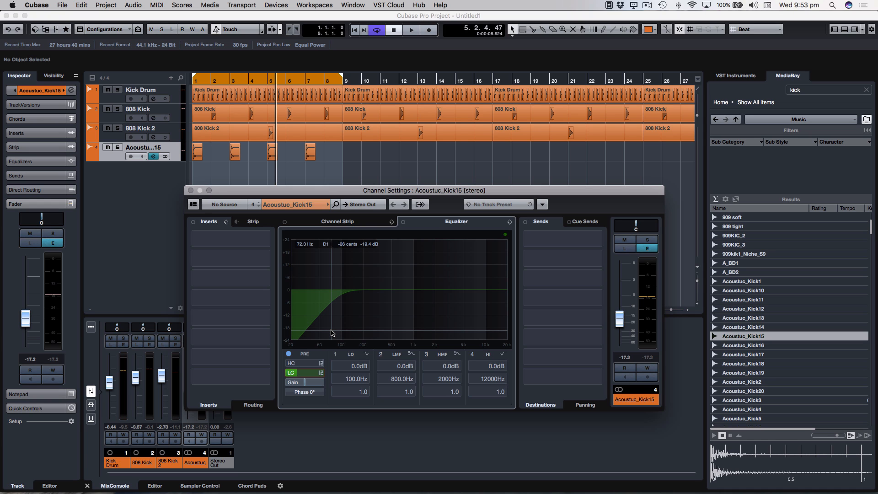
left_click(190, 190)
Create a part over bars 1 to 8 on the Acoustuc_Kick15 track and glue the hits into it.
double_click(337, 154)
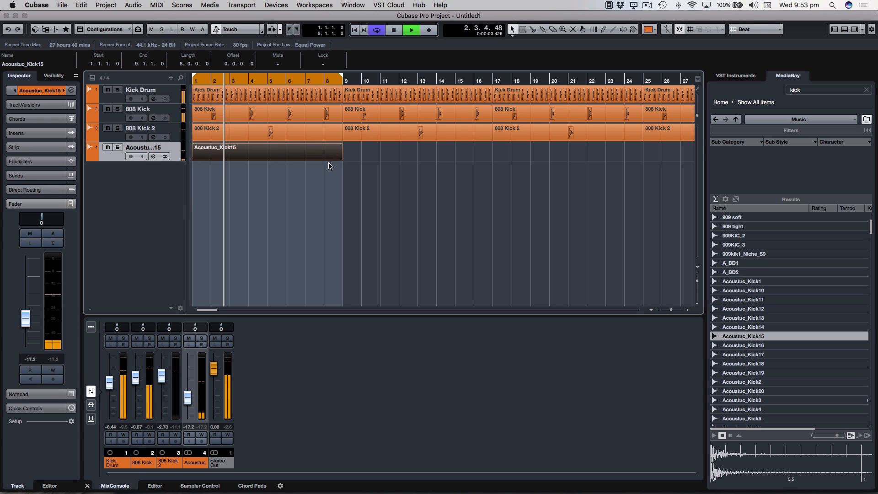
key("4")
left_click(200, 154)
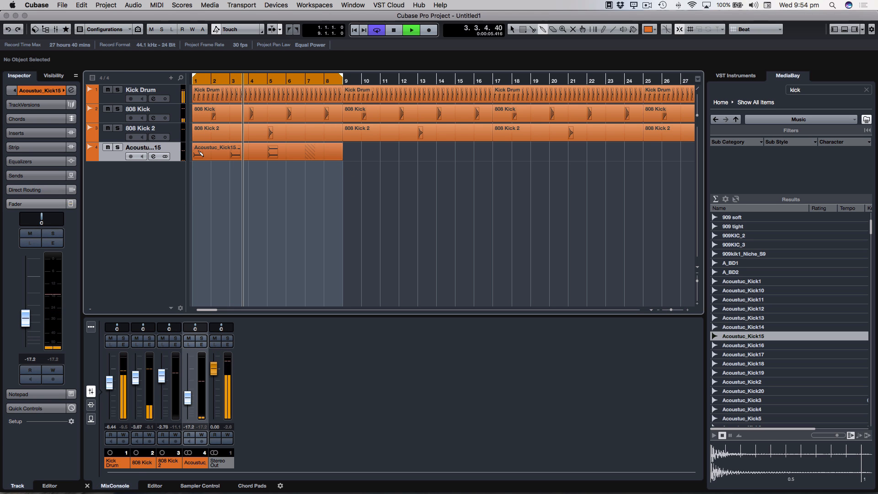
key("1")
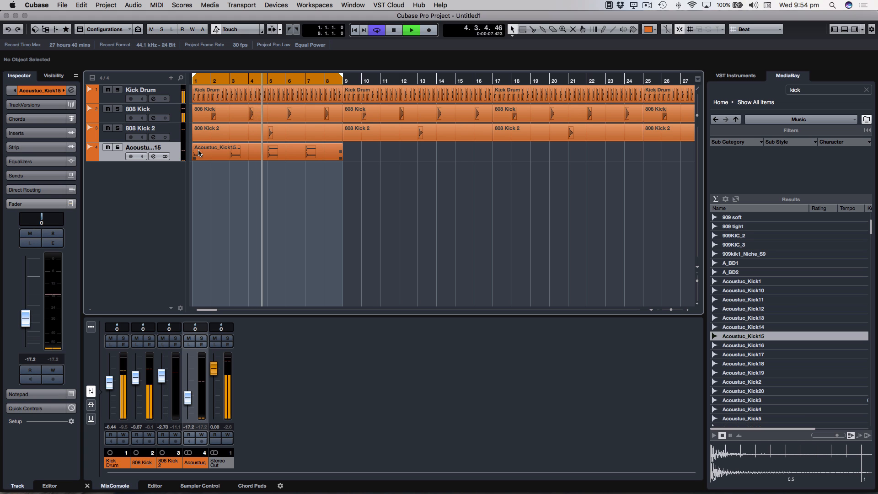
Lower the 808 Kick track's volume to -6.95 dB while the loop plays, and stop playback.
left_click(173, 110)
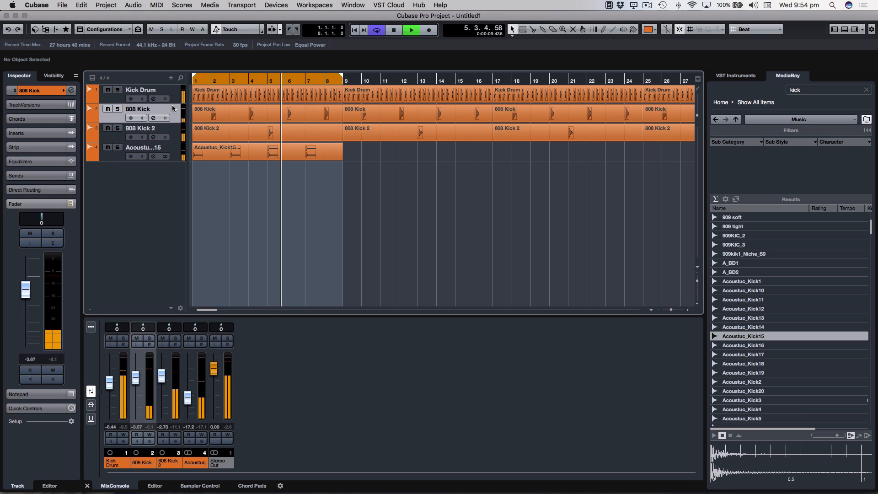
left_click_drag(26, 294, 27, 302)
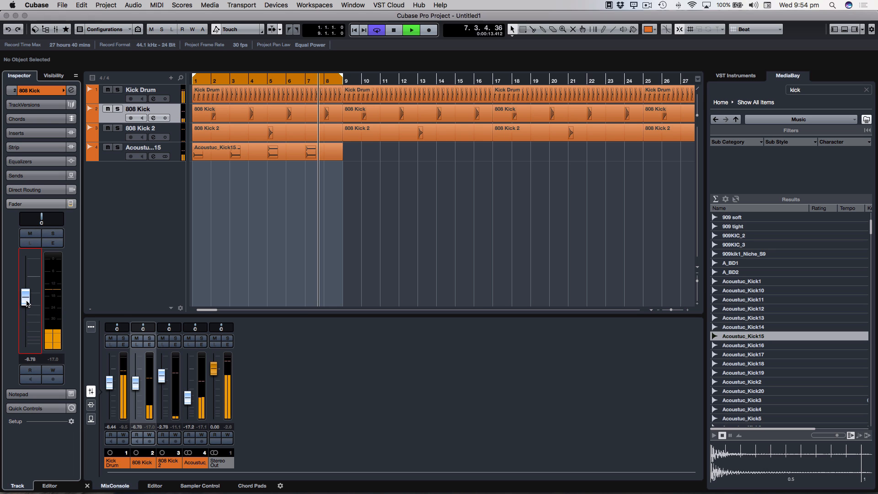
left_click_drag(27, 301, 28, 302)
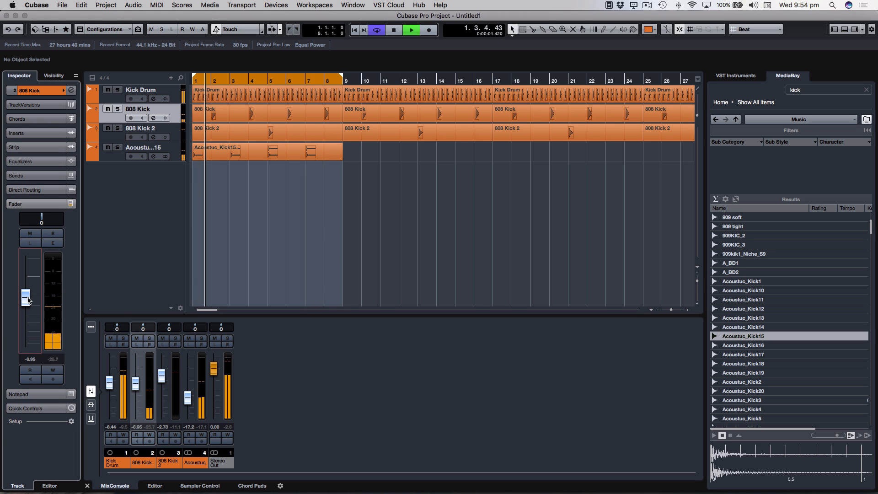
key("space")
Duplicate the eight-bar Acoustuc_Kick15 part three times to fill all 32 bars.
left_click(303, 155)
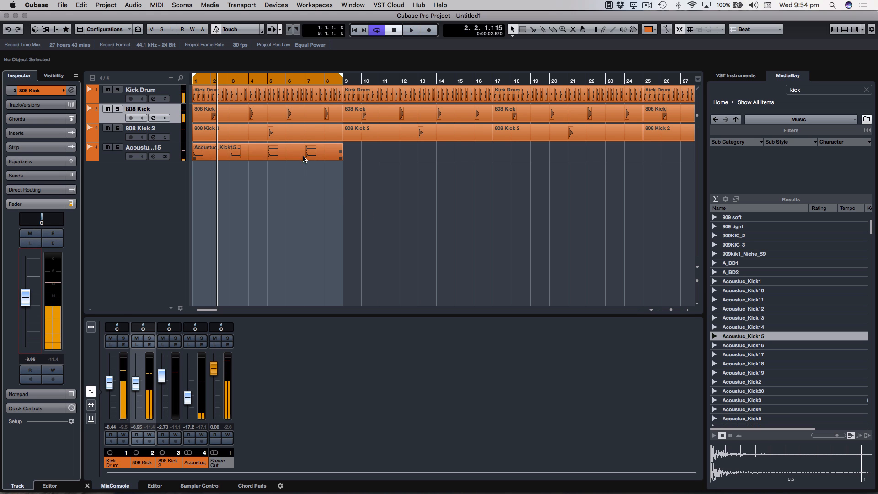
key("g")
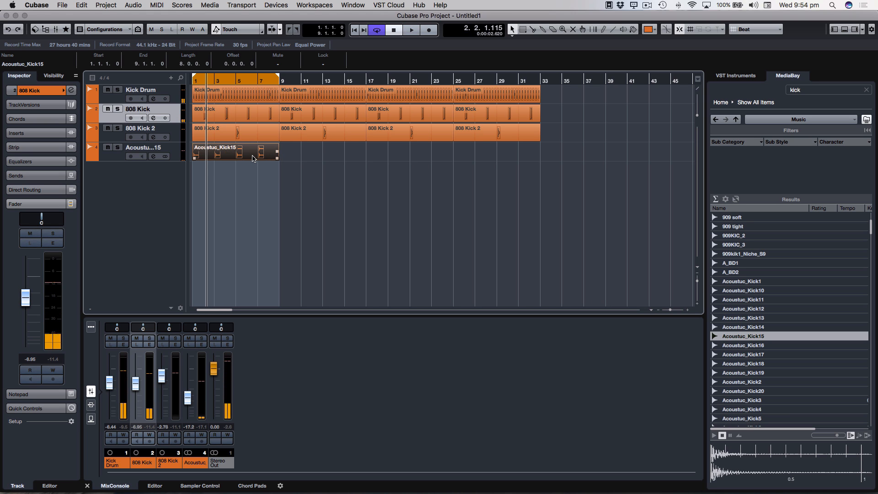
key("super+d")
key("super+d")
key("super+d")
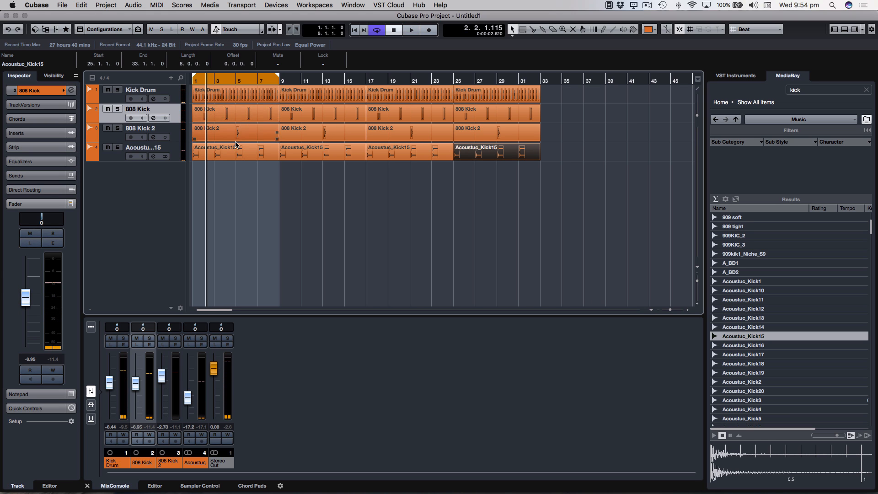
Rename the Acoustuc_Kick15 track and its parts as Acoustic Kick.
double_click(159, 149)
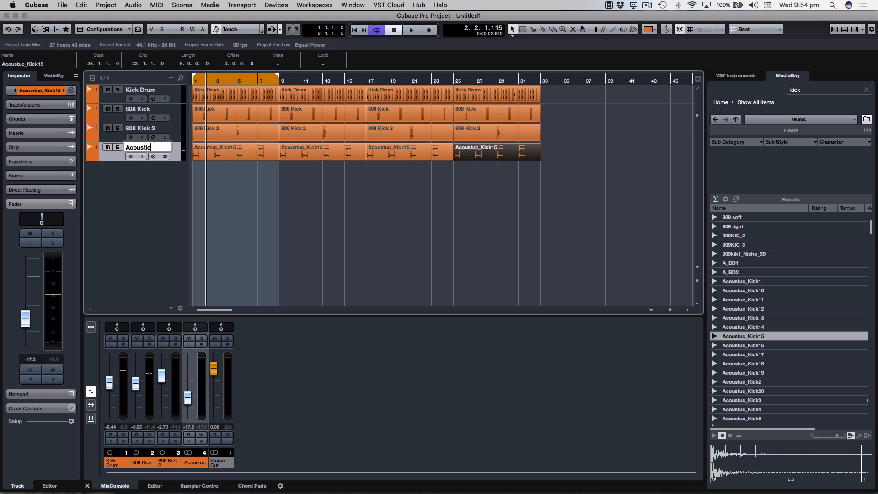
type("Acoustic Kick")
key("Return")
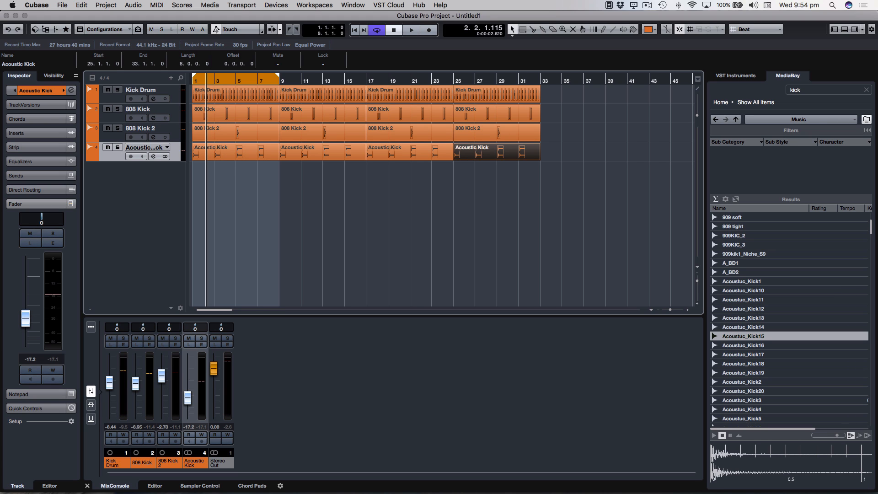
Search the media library for "hat", preview 16HHC and import it onto a new track at 1.2.1.
left_click(799, 89)
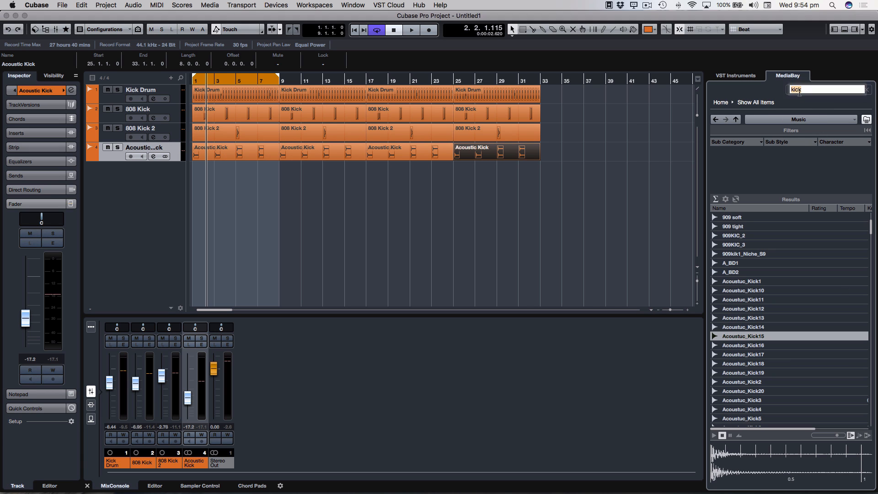
key("Return")
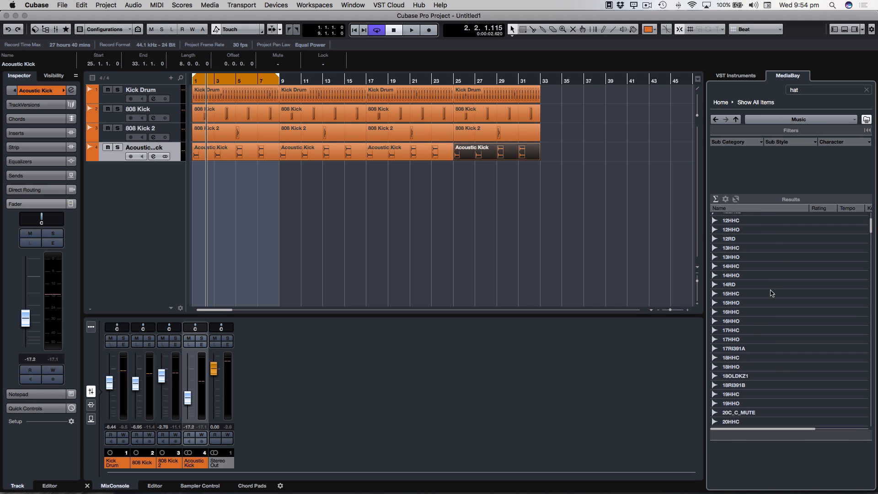
left_click(740, 312)
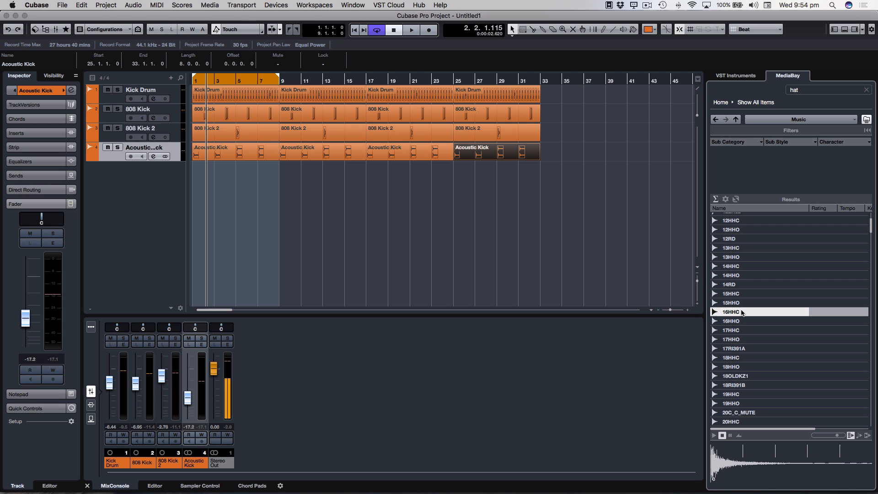
left_click_drag(365, 252, 196, 167)
left_click(499, 224)
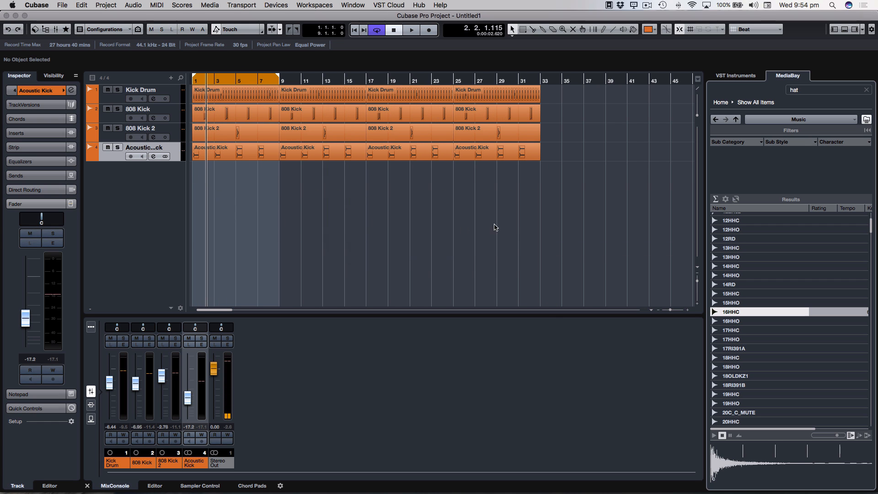
Lower the 16HHC track's volume to -11.5 dB and play the hat with the kicks.
left_click_drag(220, 381, 218, 395)
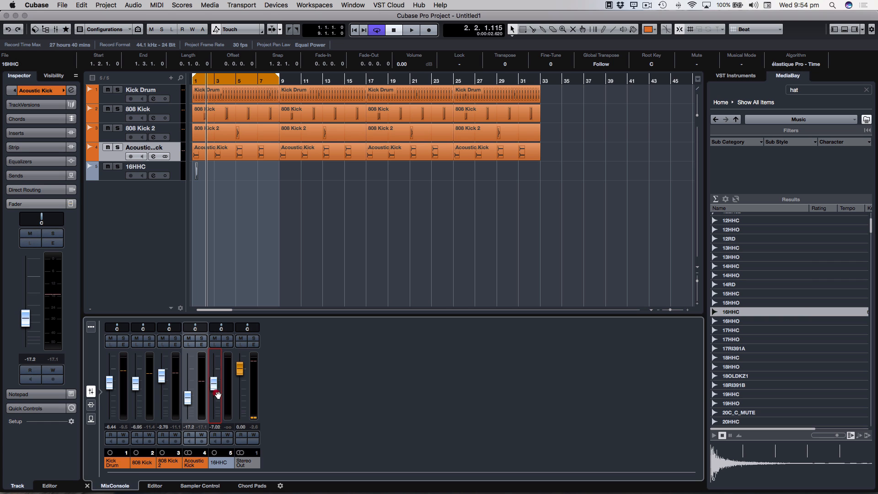
key("h")
key("h")
left_click(222, 207)
key("h")
key("h")
key("h")
key("h")
key("h")
key("h")
key("h")
key("h")
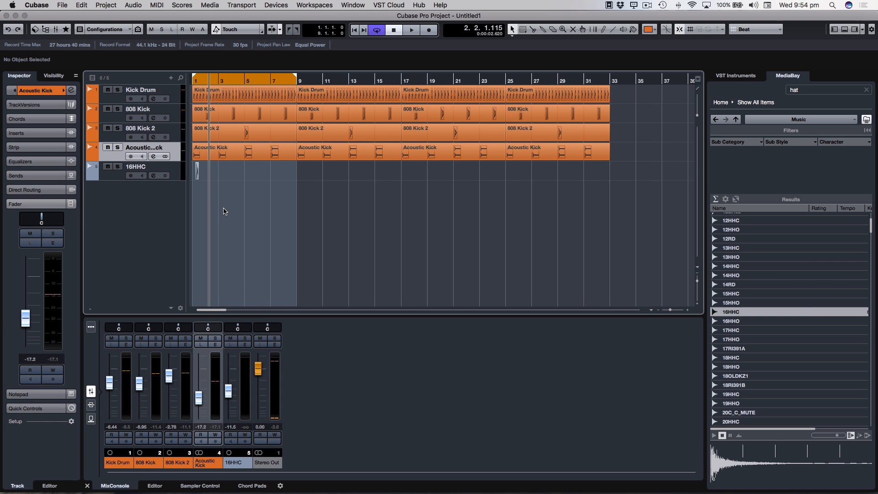
key("g")
key("g")
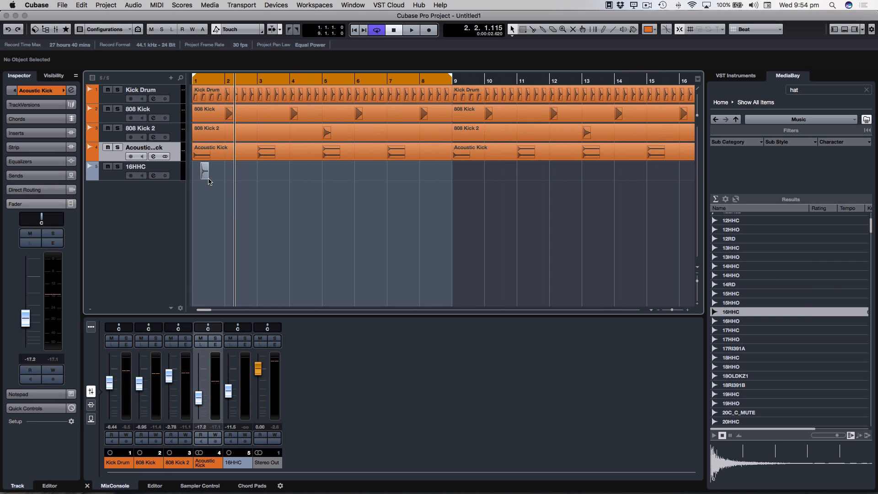
key("space")
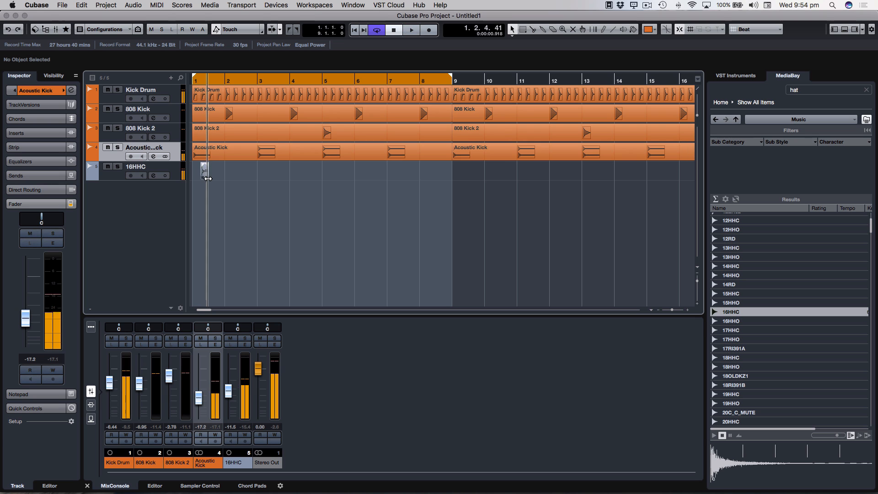
Set the grid type to Use Quantize, move the 16HHC hit to 1.1.3 and play it back.
key("h")
key("h")
key("h")
key("h")
key("h")
key("h")
key("h")
key("h")
key("h")
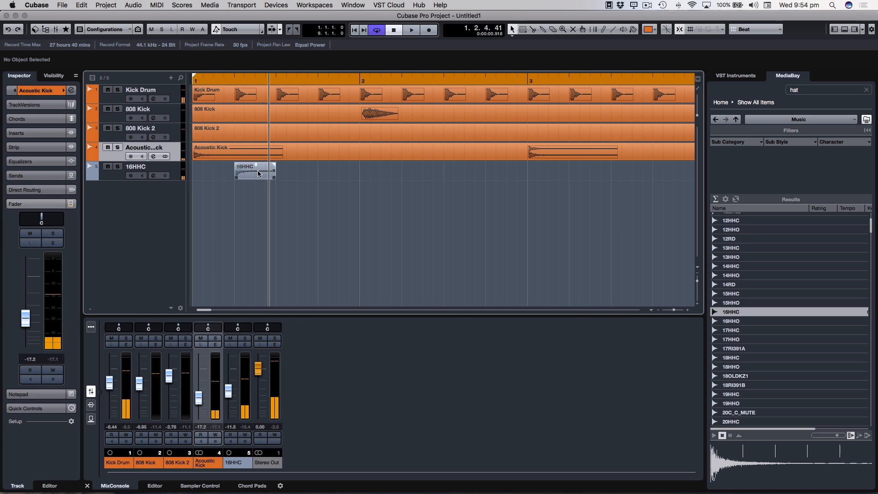
left_click_drag(259, 173, 228, 172)
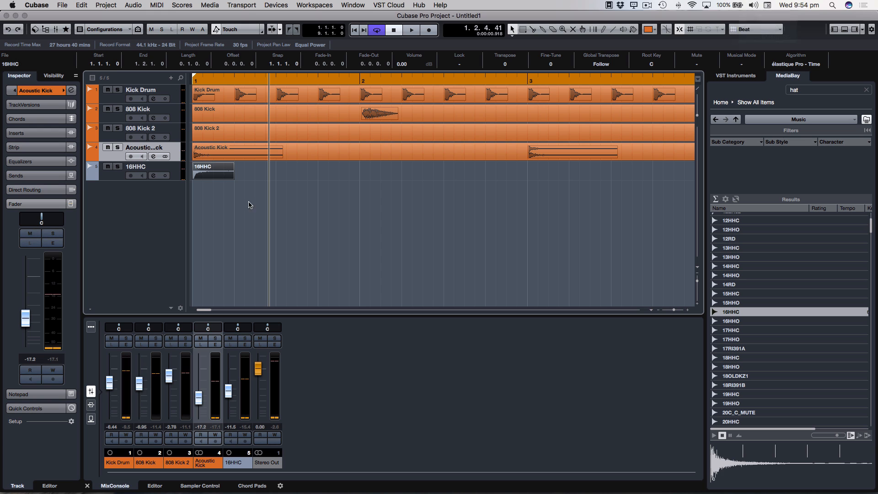
left_click_drag(204, 179, 225, 179)
key("space")
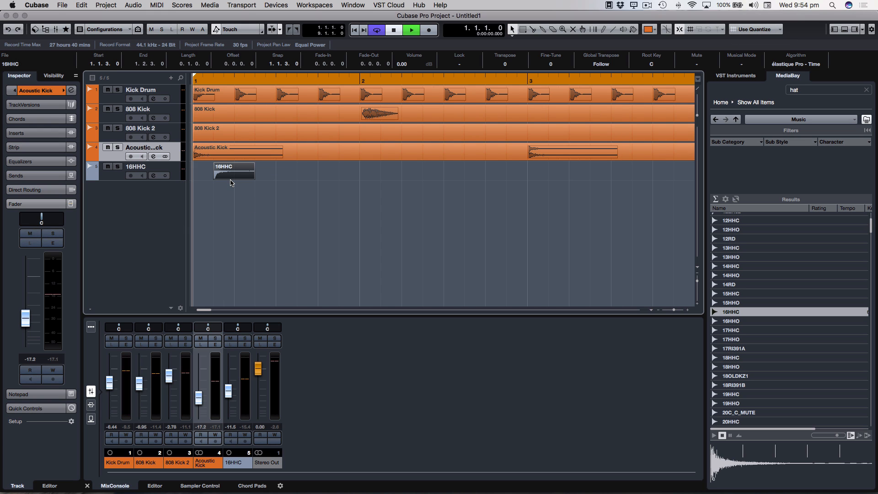
key("space")
Copy the 16HHC hit to 1.3.3 and play bar 1 to check both hits.
key("g")
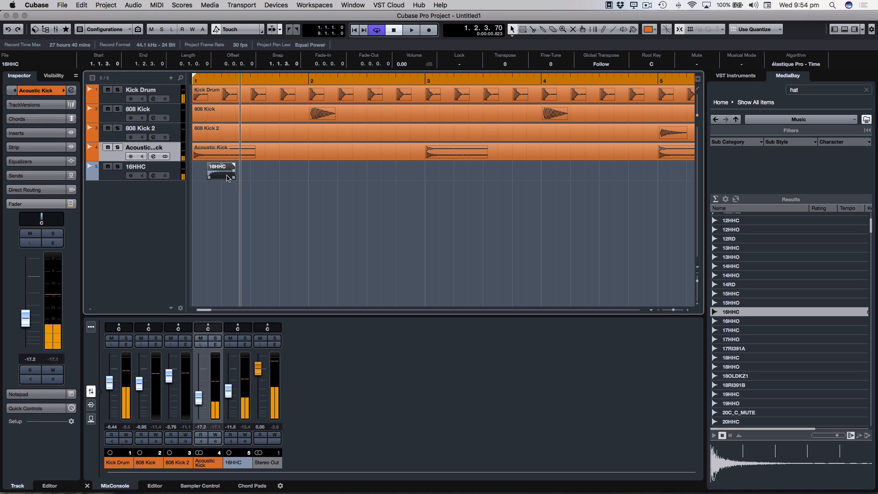
left_click_drag(224, 178, 281, 177)
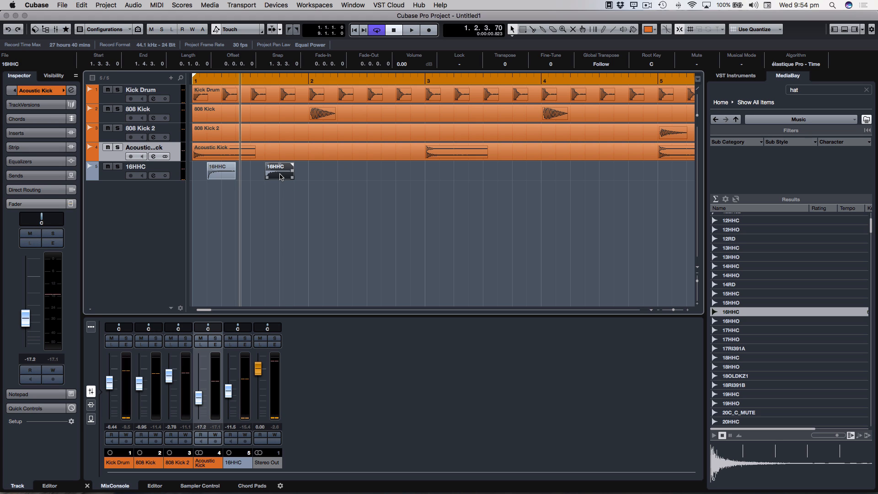
key("space")
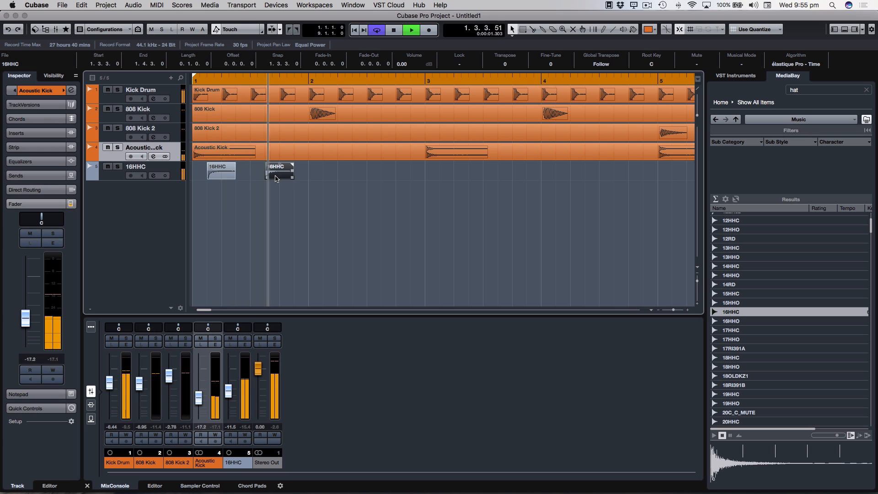
key("space")
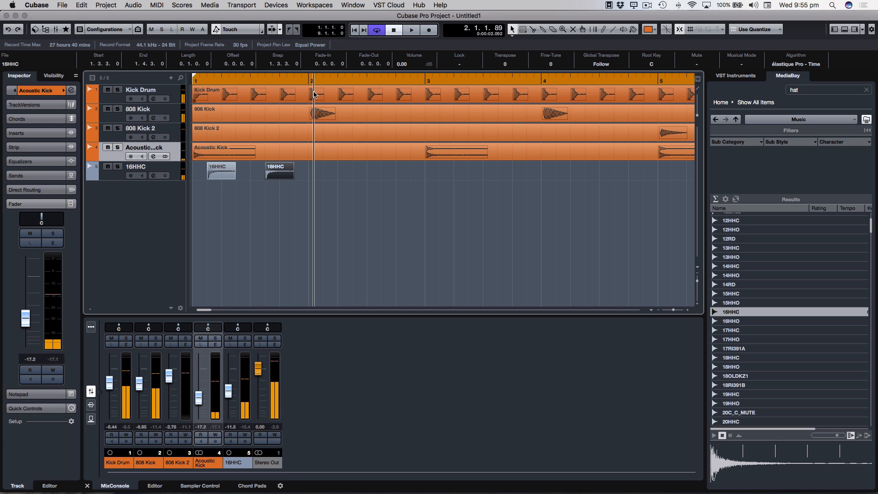
Set the loop range to bar 1, create a one-bar part on the 16HHC track and glue the hits into it.
left_click(310, 83, "alt")
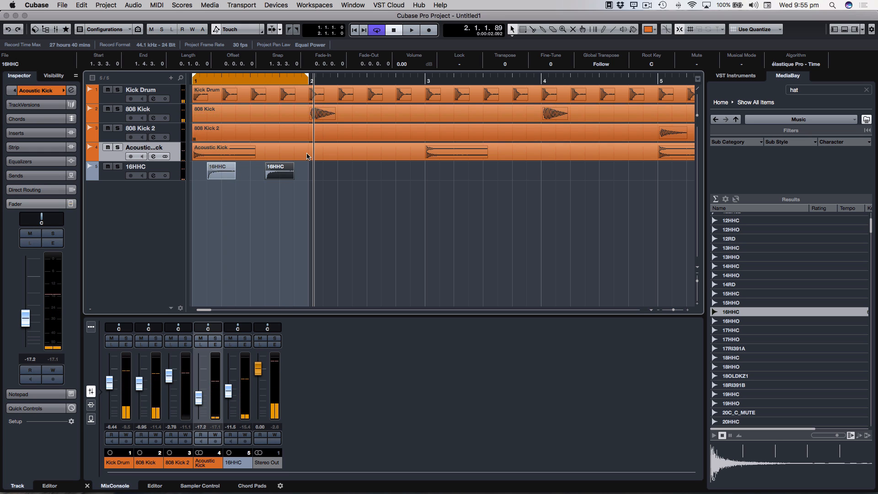
double_click(300, 174)
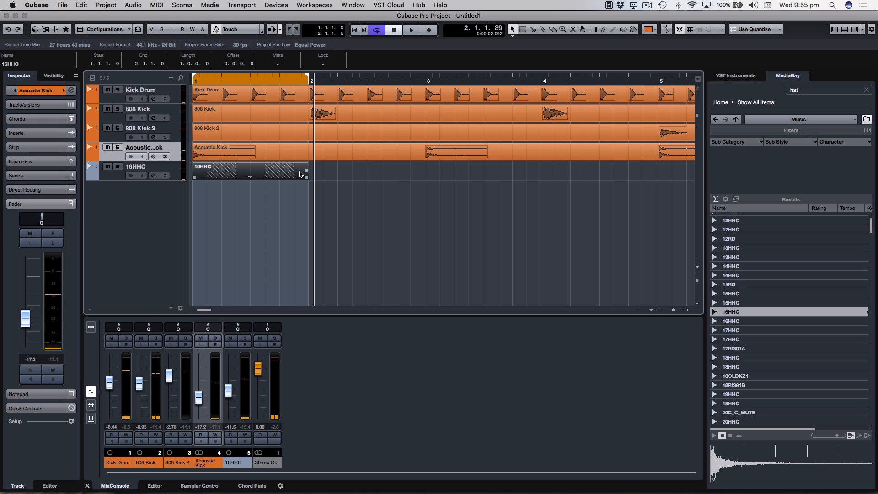
left_click(226, 172)
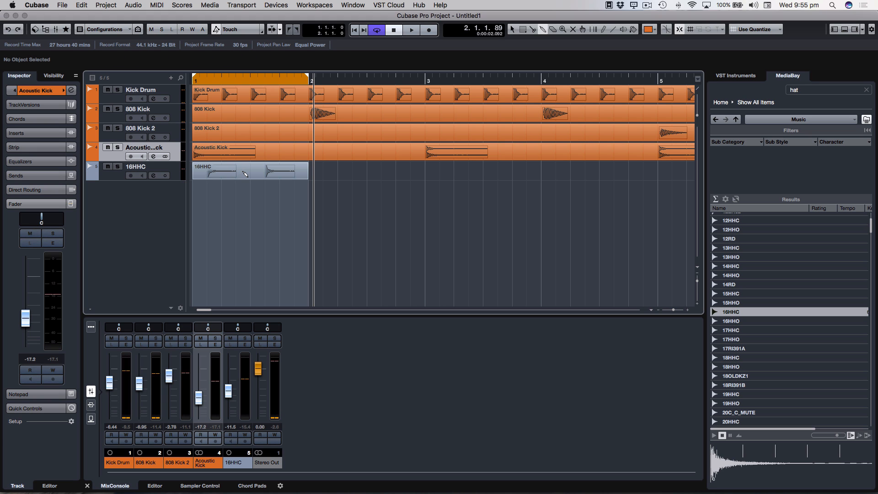
left_click(246, 175)
Play bar 1 from the start to hear the glued 16HHC part against the kicks.
key("g")
key("g")
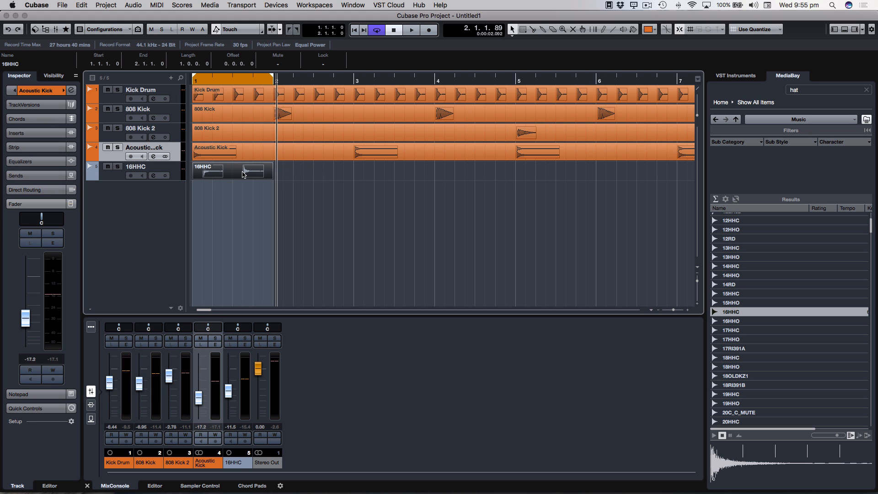
key("period")
key("space")
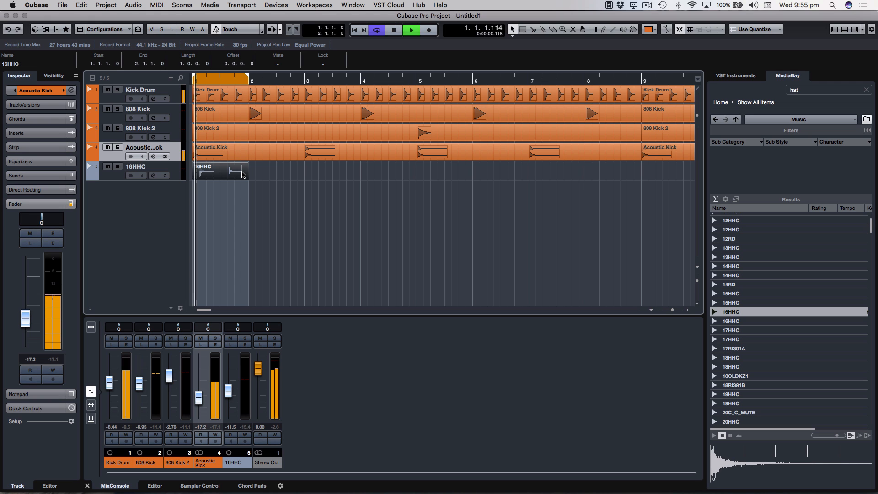
key("space")
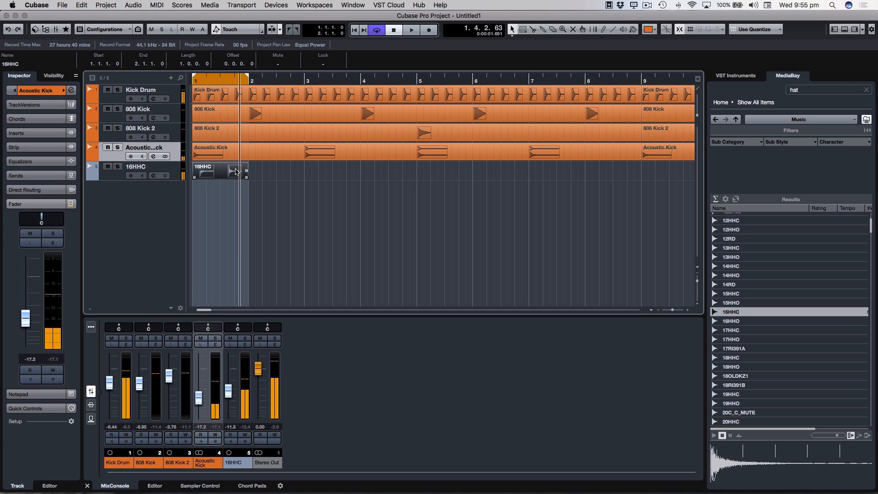
Duplicate the one-bar 16HHC part 14 times to fill bars 1 to 15.
key("super+d")
key("super+d")
key("super+d")
key("super+d")
key("super+d")
key("super+d")
key("super+d")
key("super+d")
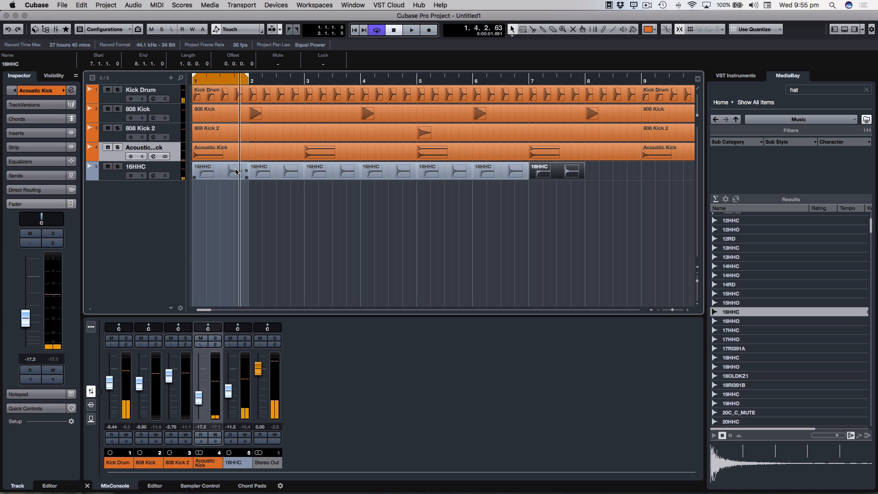
key("g")
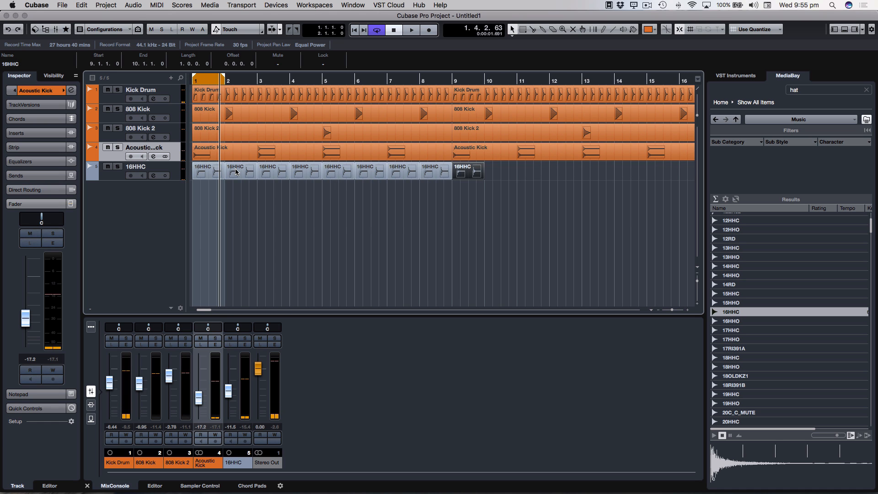
key("super+d")
key("super+d")
key("super+d")
key("super+d")
key("super+d")
key("super+d")
key("g")
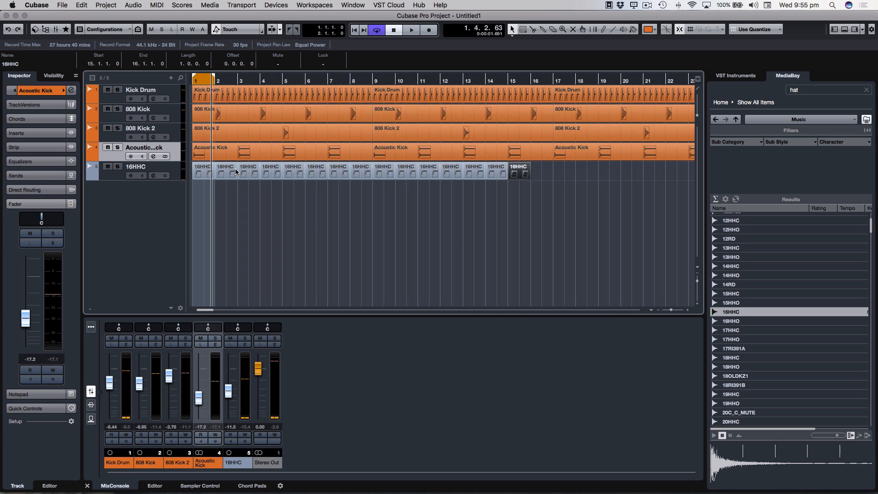
key("g")
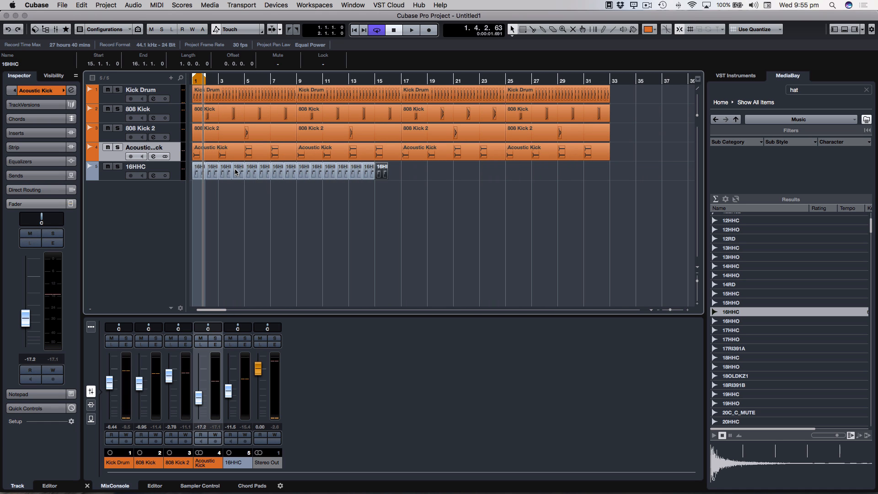
Glue the 16HHC parts in bars 1 to 8 into one part and delete the leftover parts in bars 9 to 15.
left_click_drag(294, 190, 189, 170)
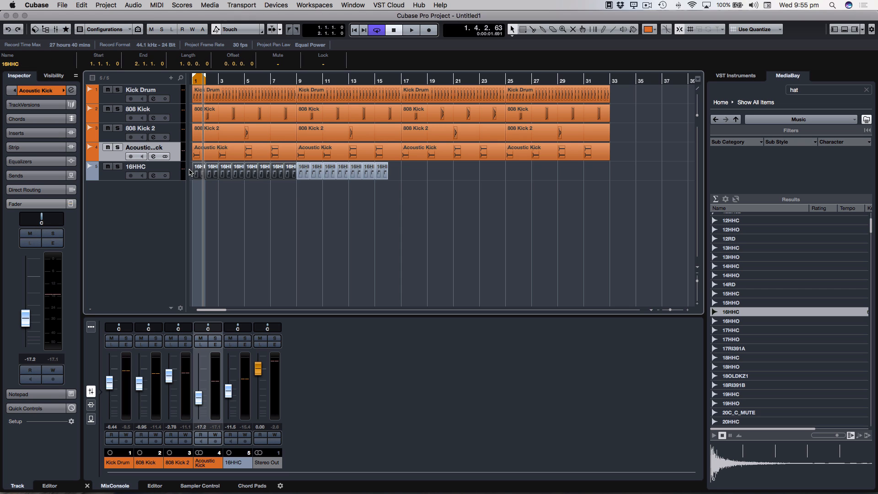
left_click(201, 168)
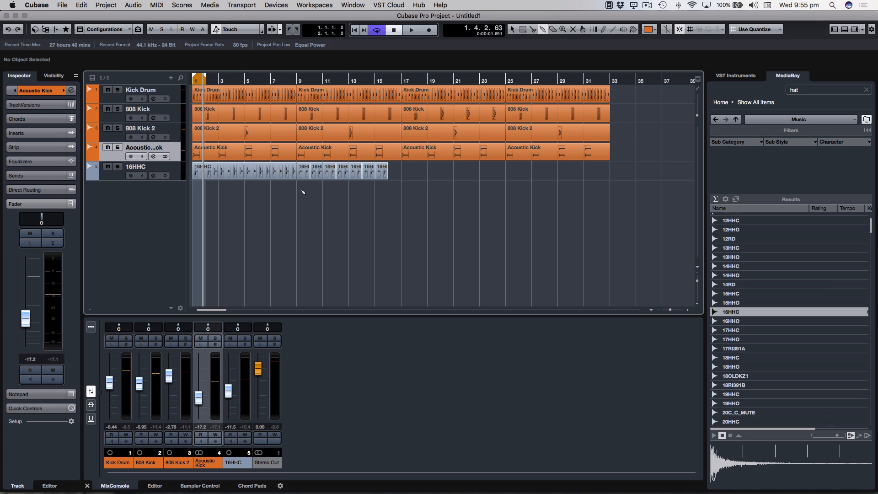
key("1")
left_click_drag(301, 190, 373, 172)
left_click_drag(307, 173, 308, 172)
key("Delete")
Duplicate the eight-bar 16HHC part three times to fill all 32 bars.
left_click(281, 174)
key("super+d")
key("super+d")
key("super+d")
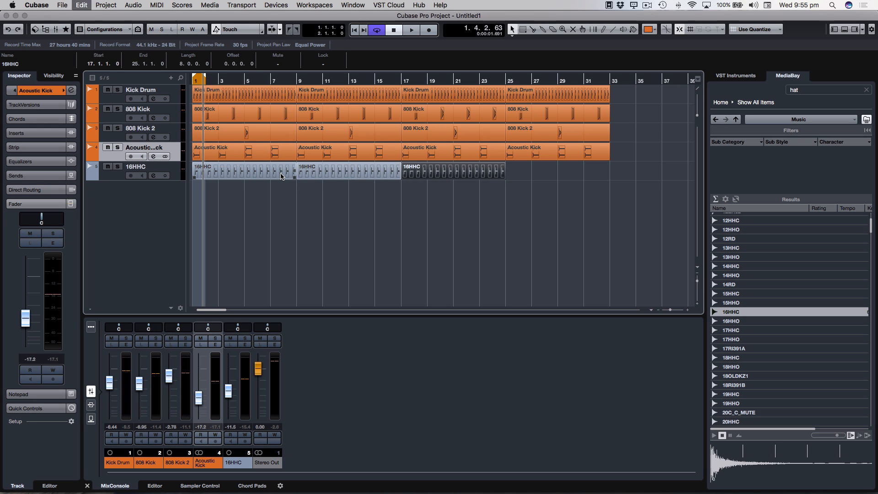
Play the arrangement briefly, stop it and extend the loop range to cover bars 1 and 2.
key("space")
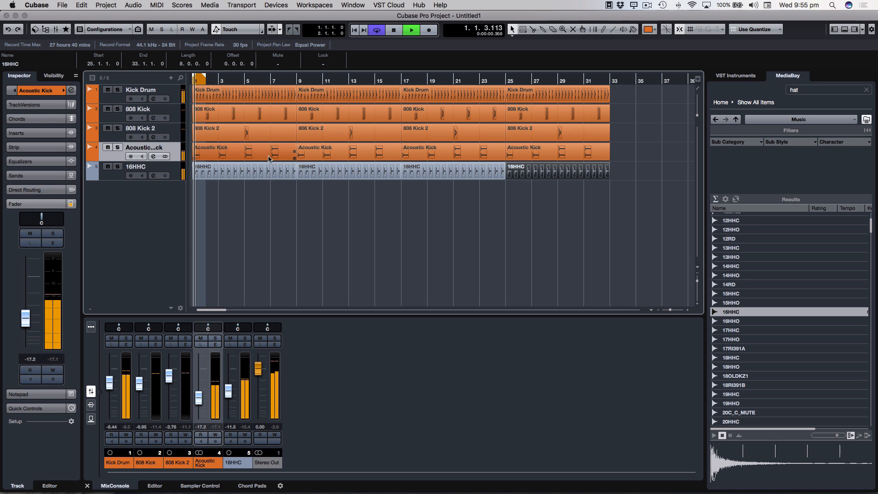
key("h")
key("space")
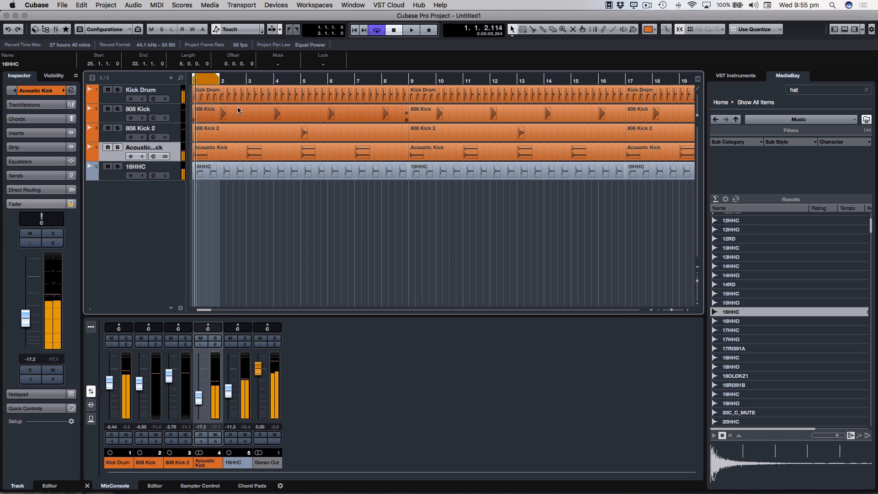
key("h")
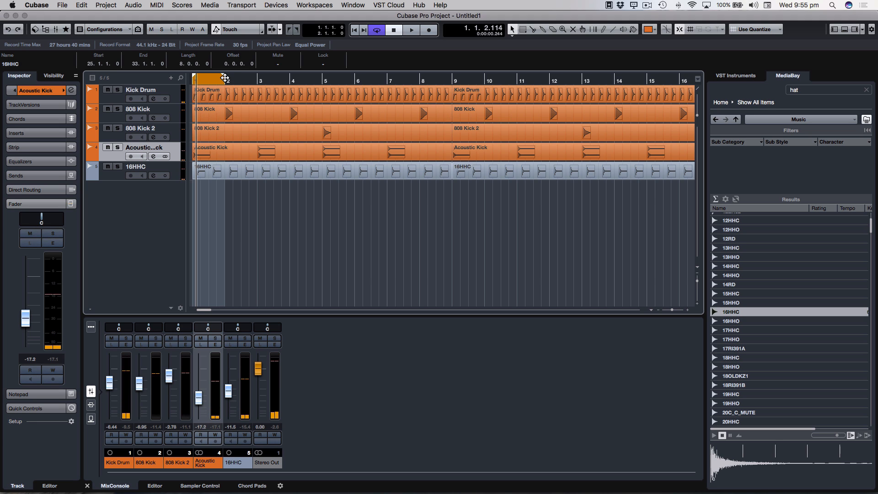
left_click_drag(224, 78, 258, 79)
Preview the 18OLDKZ1 and 19HHC samples and import 19HHC onto a new track at 1.2.3, converting it to 24 bit.
left_click(735, 376)
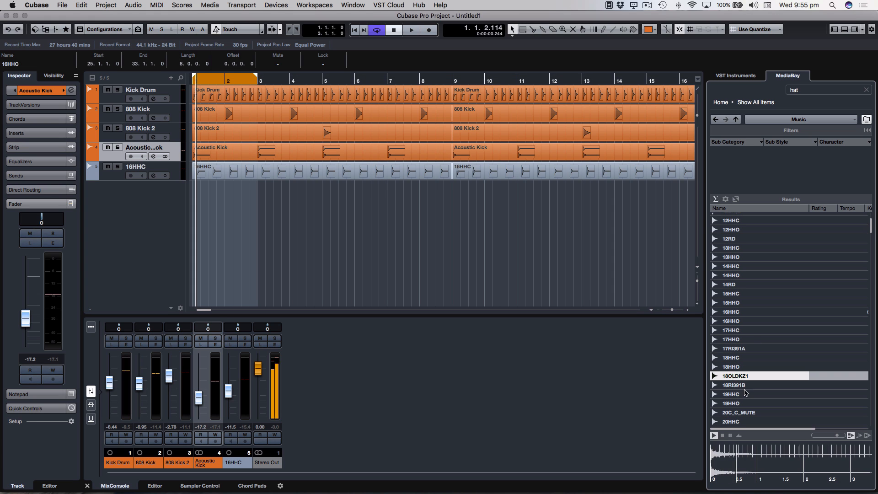
left_click(746, 394)
scroll(746, 357, "down", 6)
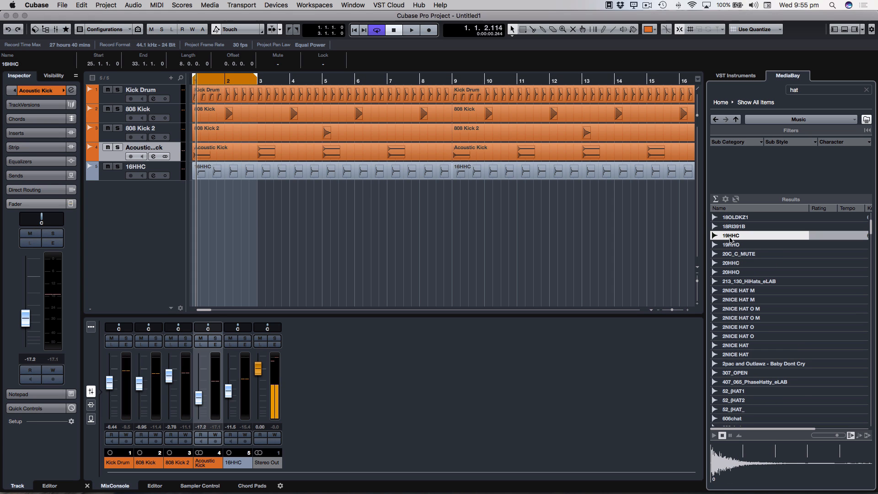
left_click_drag(730, 239, 258, 208)
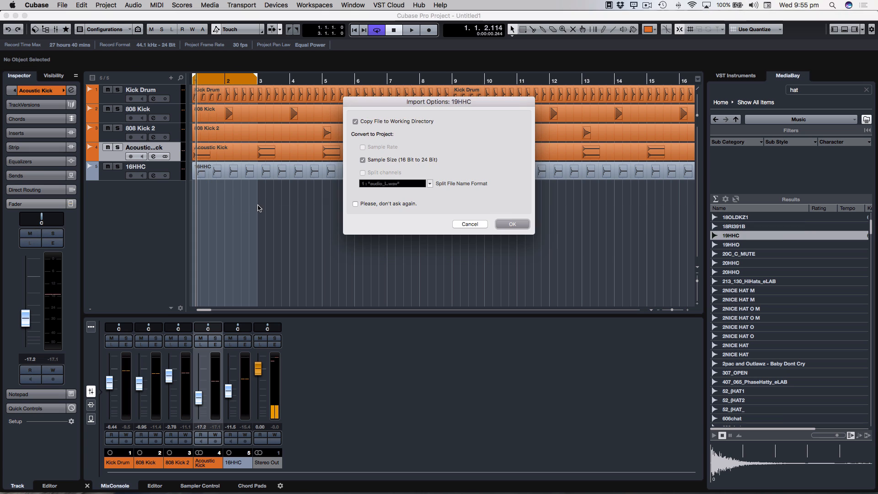
left_click(511, 223)
key("h")
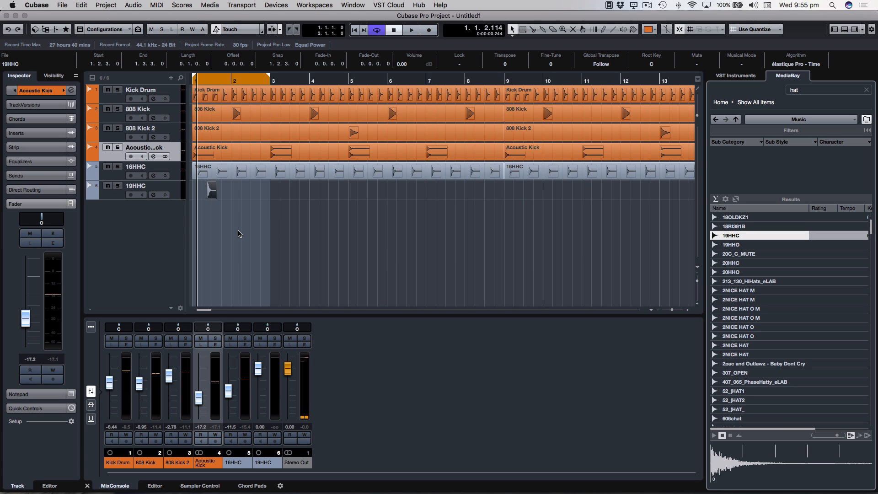
Lower the 19HHC channel volume to -13.6 dB, playing the new hi-hat against the kick layers to judge the level.
key("h")
key("h")
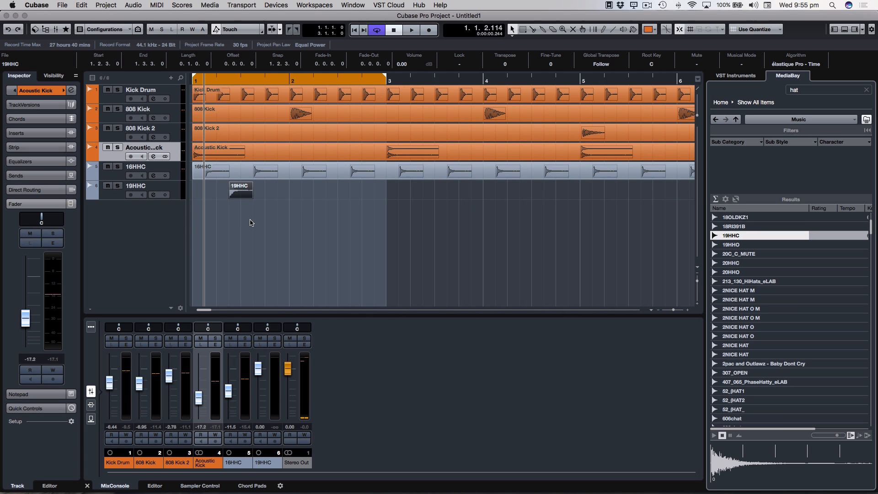
left_click(173, 193)
left_click_drag(258, 368, 261, 395)
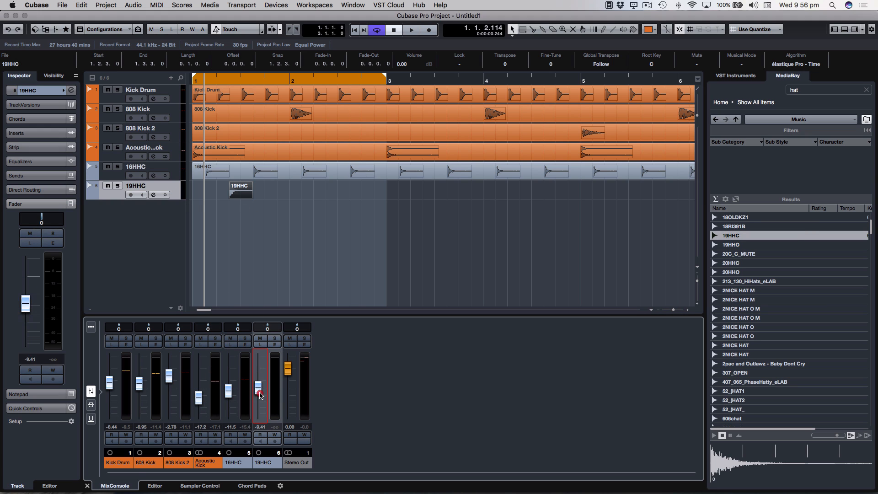
left_click(299, 261)
key("space")
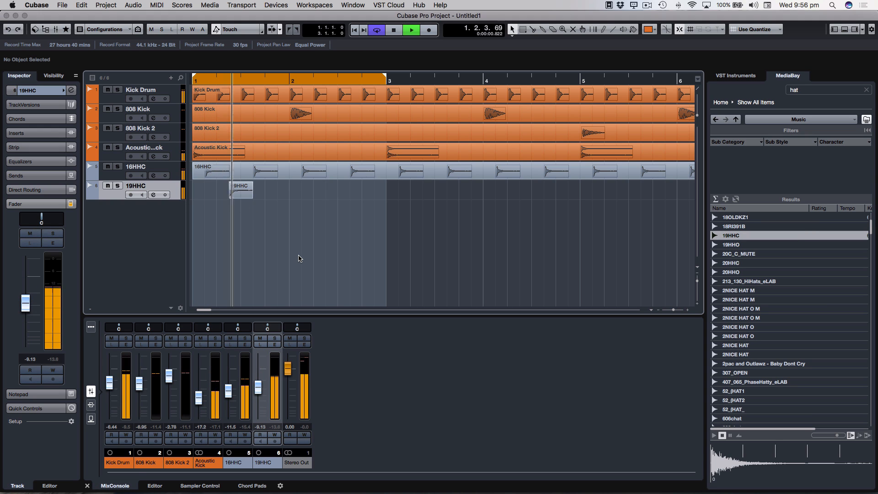
key("space")
left_click_drag(258, 388, 261, 394)
key("space")
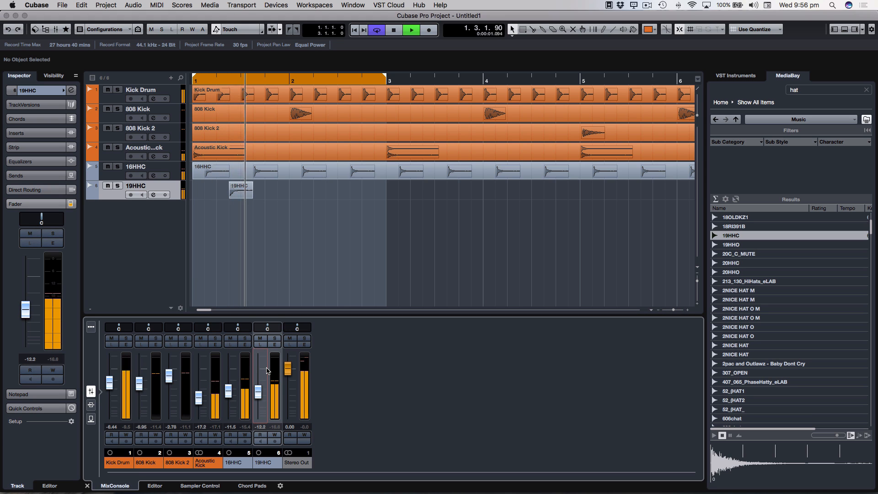
key("space")
left_click(237, 193)
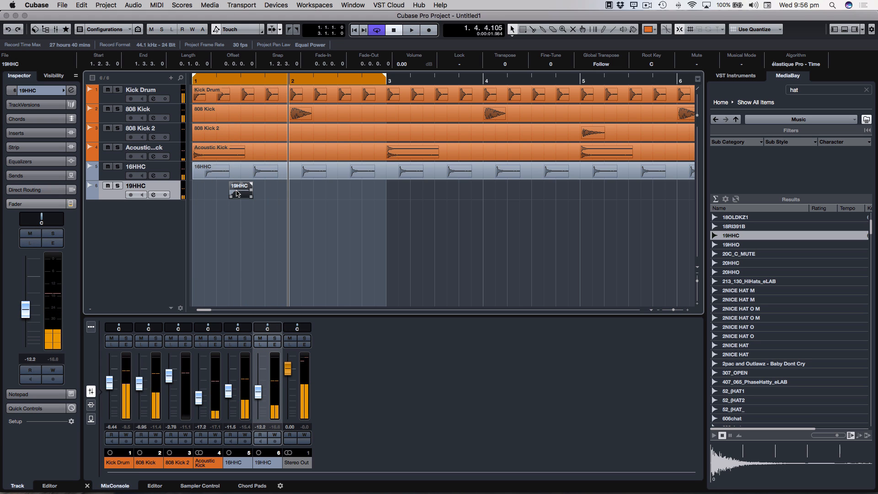
left_click_drag(259, 390, 260, 392)
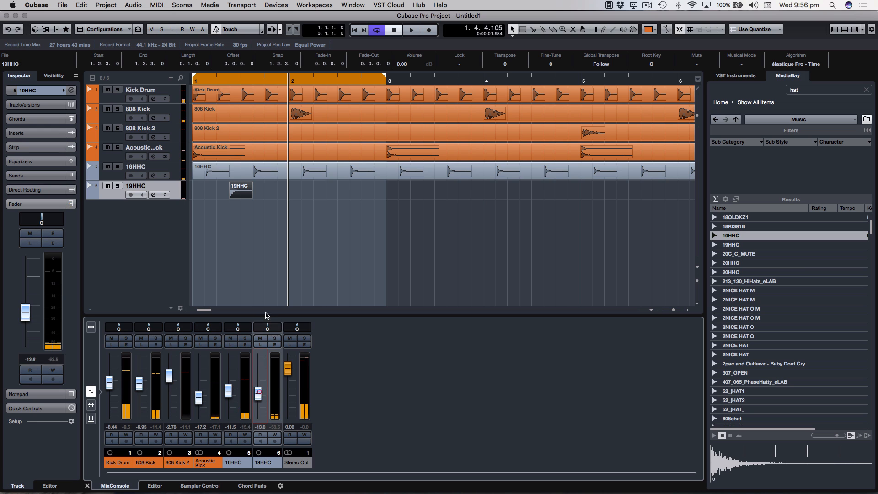
Preview hi-hat samples in the search results, including the 2NICE HAT, 52_(HAT_ and 80 FLAM HAT sounds.
left_click(745, 308)
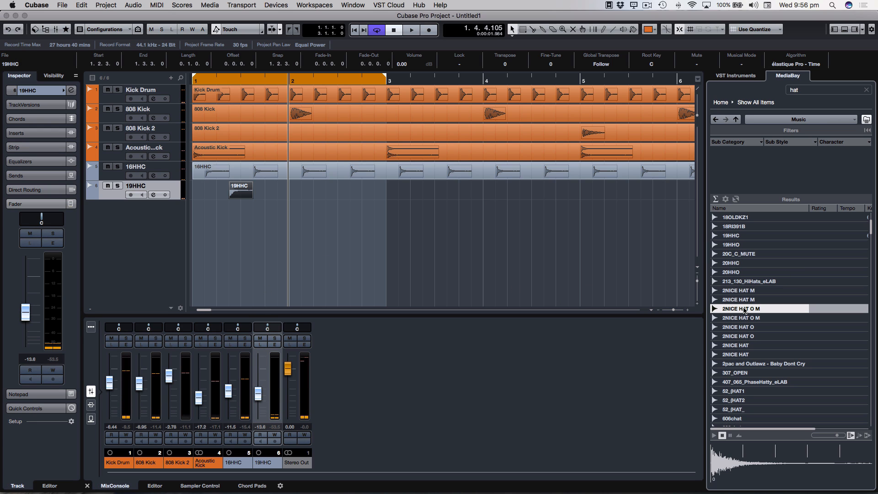
key("Up")
key("Up")
left_click(740, 345)
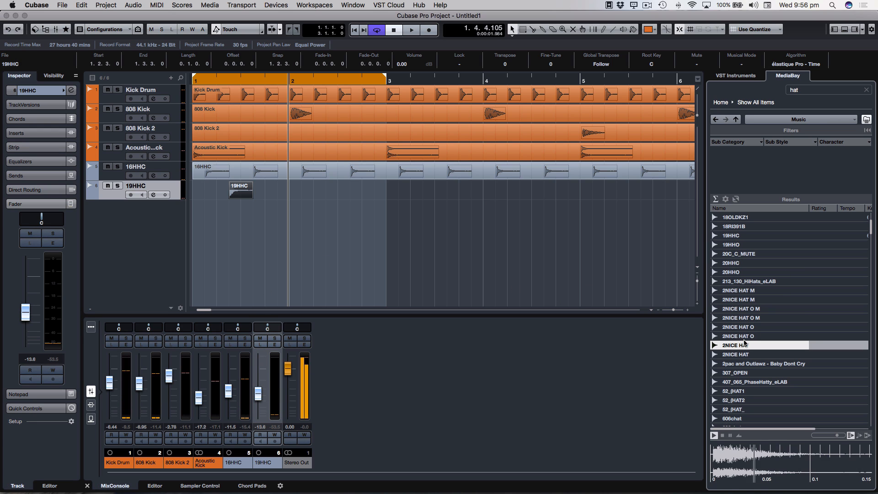
left_click(720, 372)
scroll(720, 372, "down", 2)
left_click(720, 372)
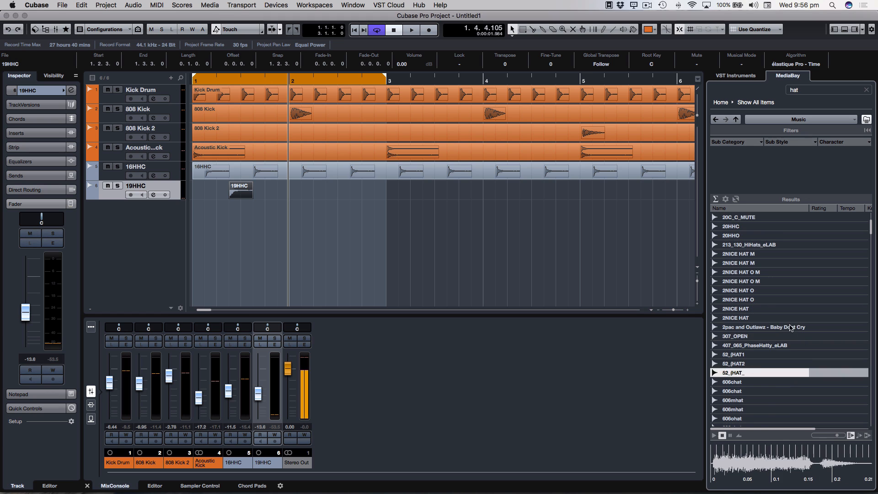
scroll(787, 327, "down", 6)
left_click(747, 345)
left_click(748, 372)
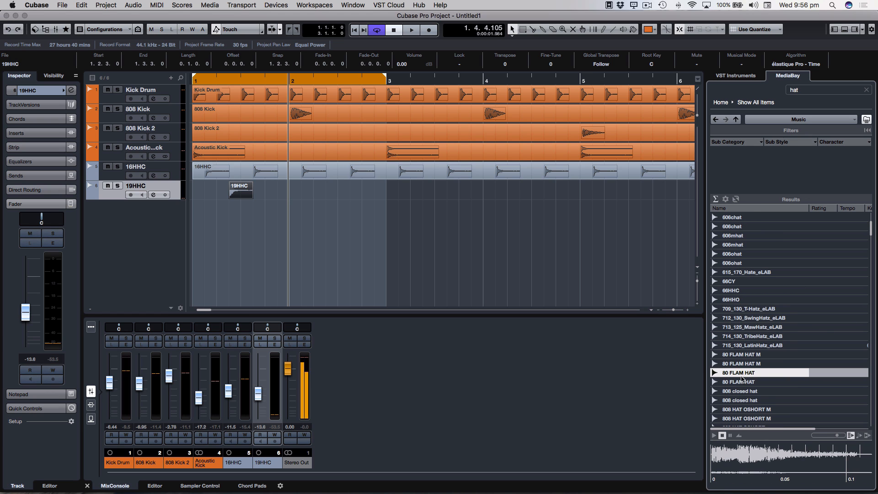
left_click(741, 381)
Preview further hi-hat samples, including 808_HH__OP, 909clhat2, _HAT01MED and ALSHR16CLHAT.
scroll(742, 365, "down", 6)
left_click(745, 355)
left_click(747, 327)
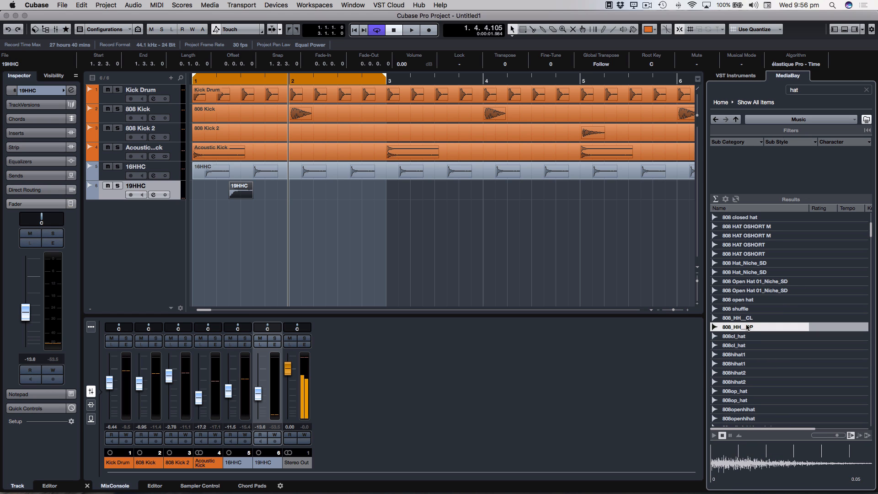
left_click(746, 382)
scroll(749, 365, "down", 6)
left_click(754, 355)
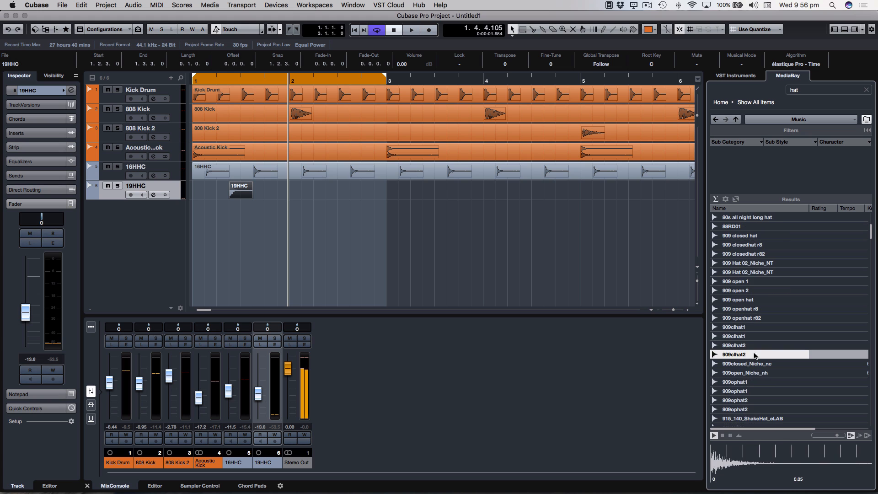
left_click(748, 381)
scroll(748, 381, "down", 2)
left_click(743, 382)
scroll(743, 382, "down", 2)
left_click(736, 390)
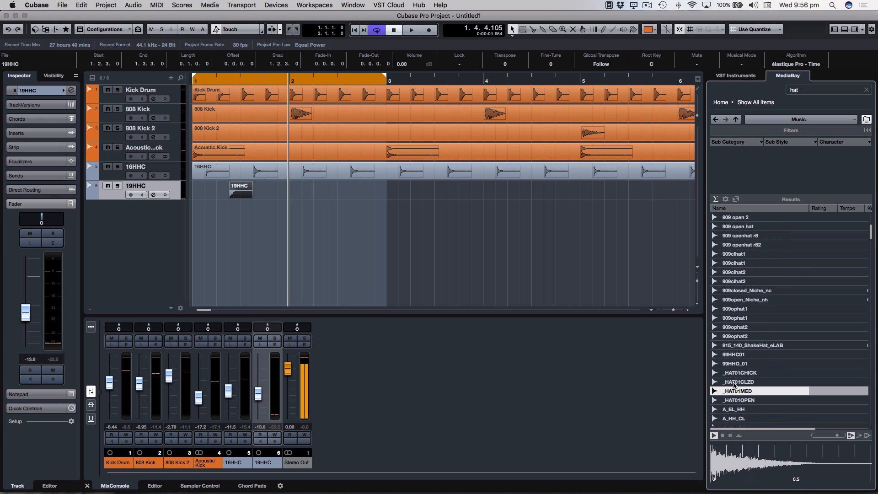
scroll(733, 384, "down", 6)
left_click(741, 364)
left_click(736, 335)
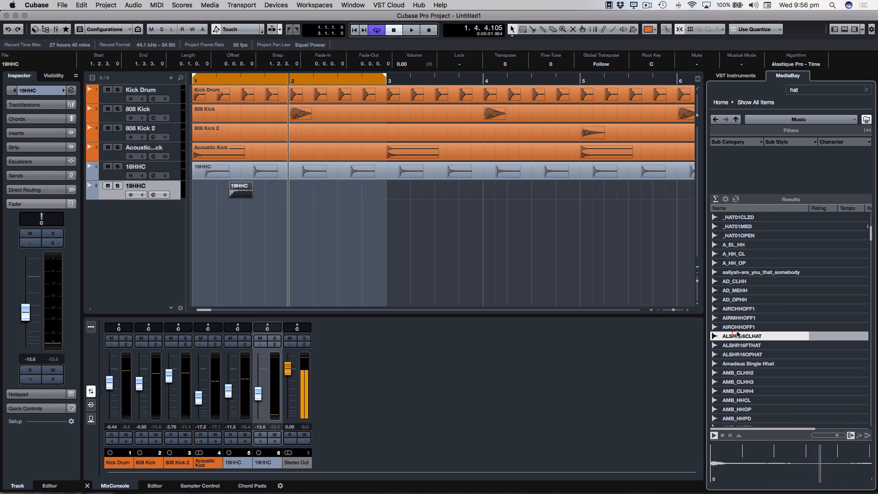
Import the AMB_CLHH2 sample onto the 19HHC track at 1.4.3, converting it to 24 bit, and play it in context.
left_click(738, 373)
mouse_move(738, 372)
left_mouse_down()
mouse_move(387, 245)
mouse_move(280, 190)
left_mouse_up()
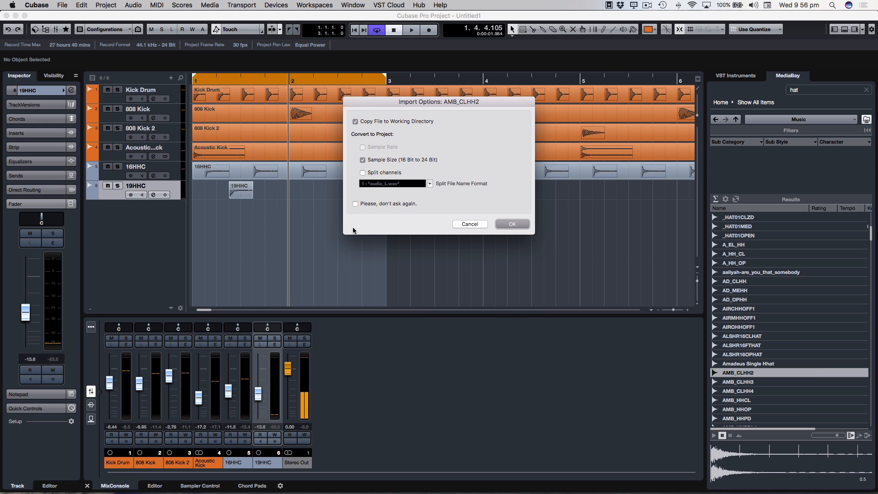
left_click(510, 224)
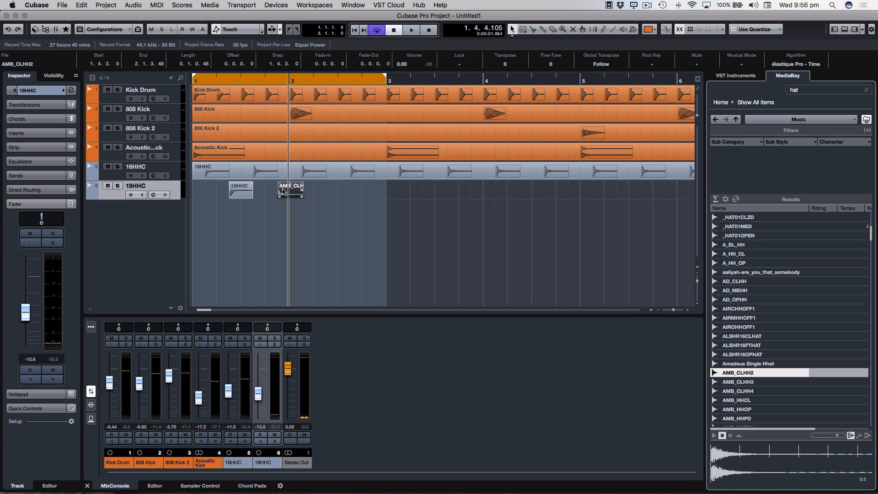
key("space")
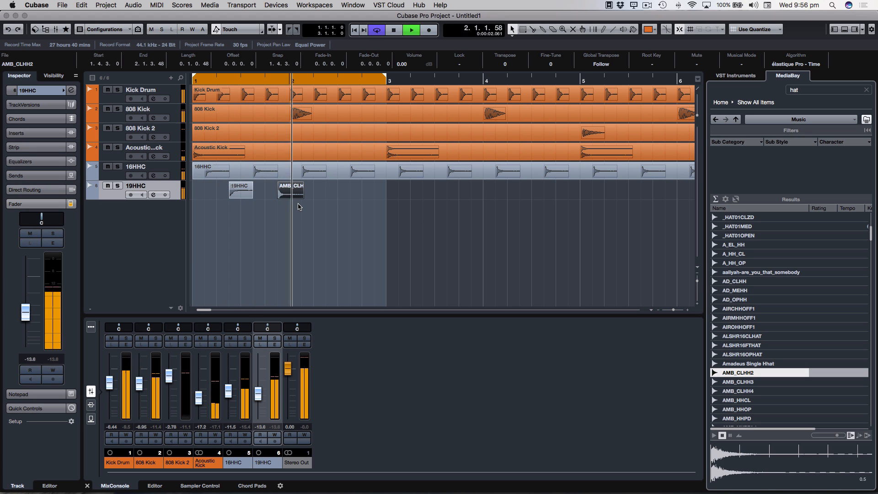
key("space")
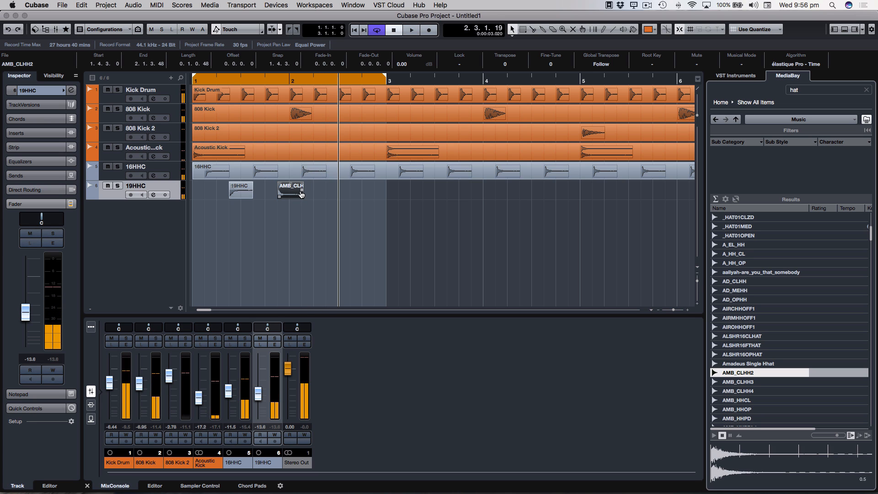
Trim the end of the AMB_CLHH2 event to 2.1.3.
key("h")
key("h")
key("h")
key("h")
left_click_drag(368, 198, 362, 197)
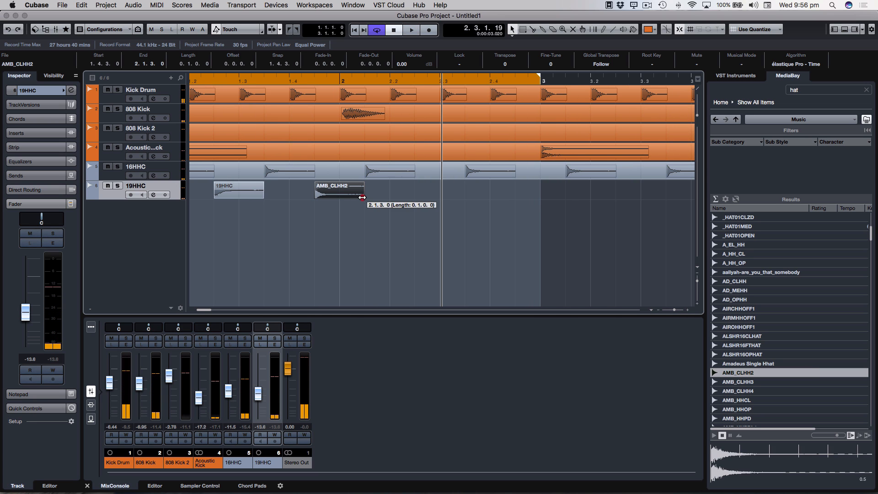
key("g")
key("g")
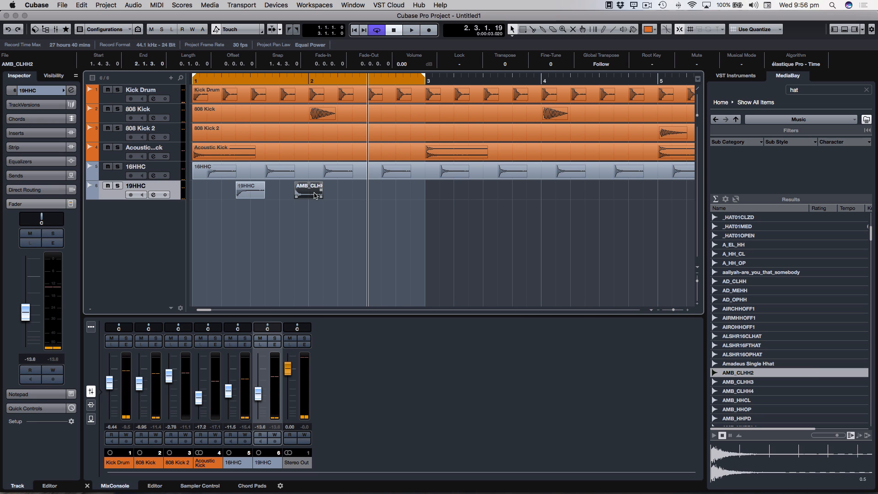
left_click(248, 193)
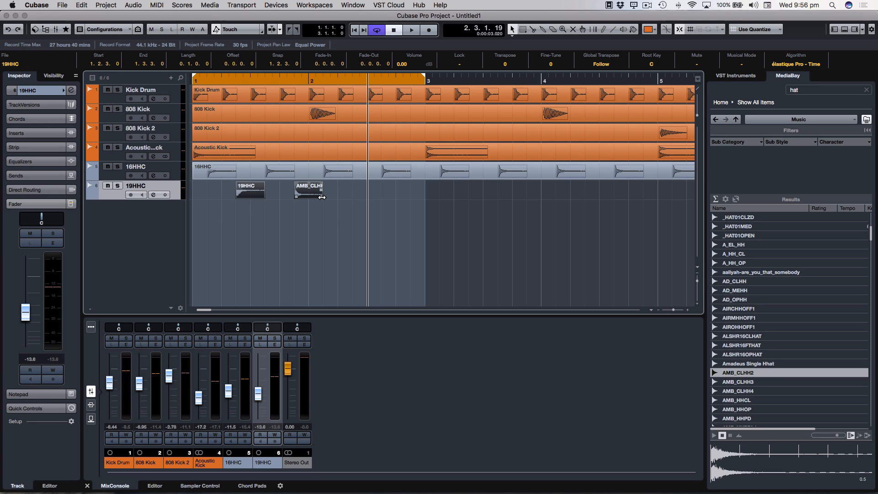
left_click(286, 207)
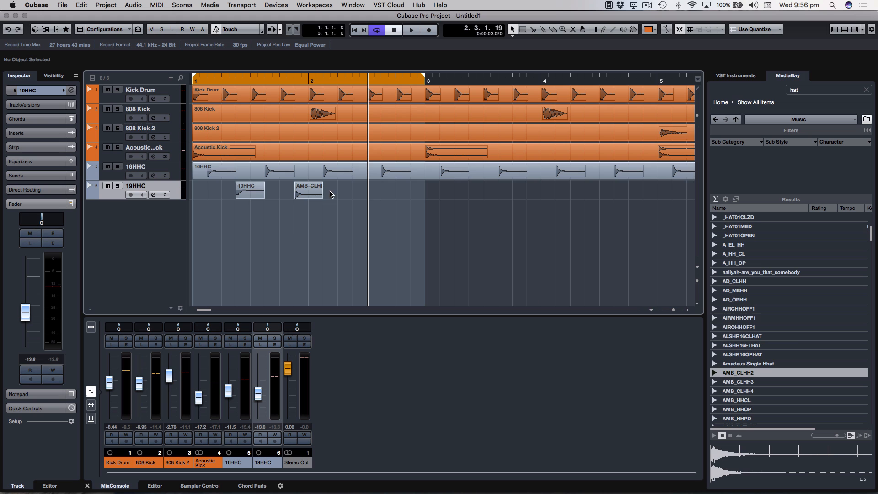
mouse_move(319, 196)
left_mouse_down()
mouse_move(371, 196)
mouse_move(309, 210)
mouse_move(323, 192)
left_mouse_up()
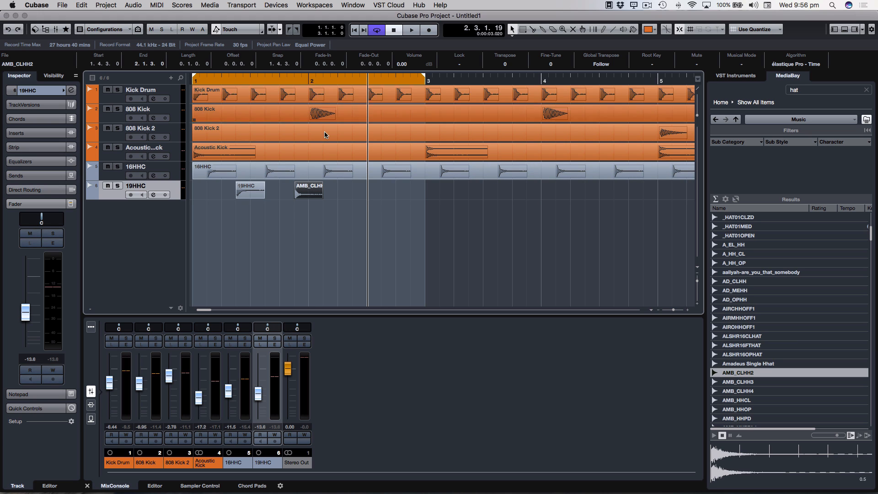
Create a one-bar part from 1.1.3 to 2.1.3 on the 19HHC track and glue both hi-hat hits into it.
left_click(324, 80, "alt")
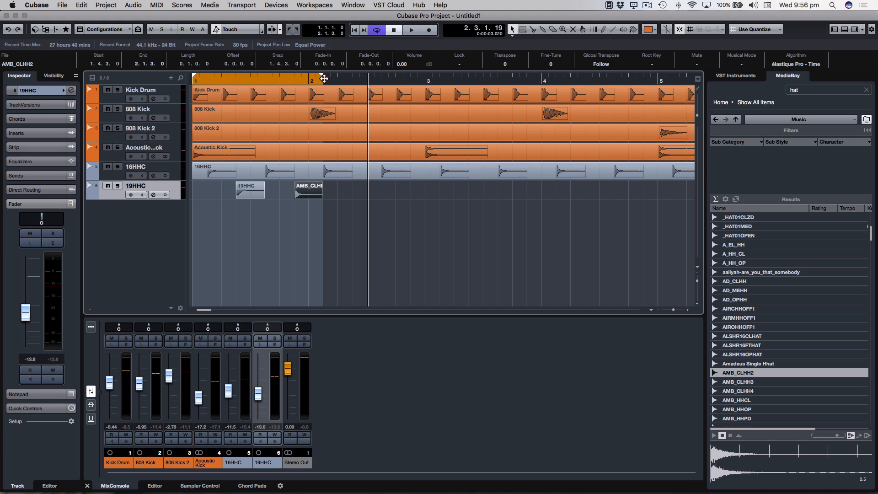
left_click(207, 80, "super")
double_click(223, 187)
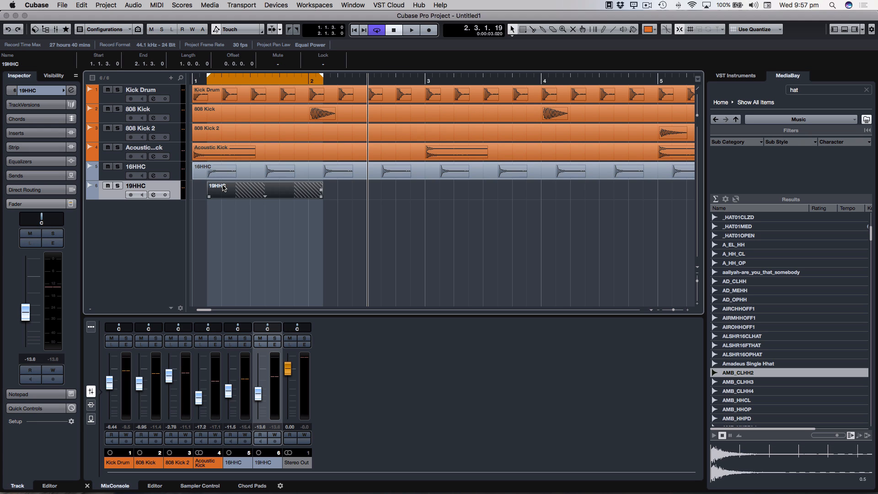
key("4")
left_click(230, 187)
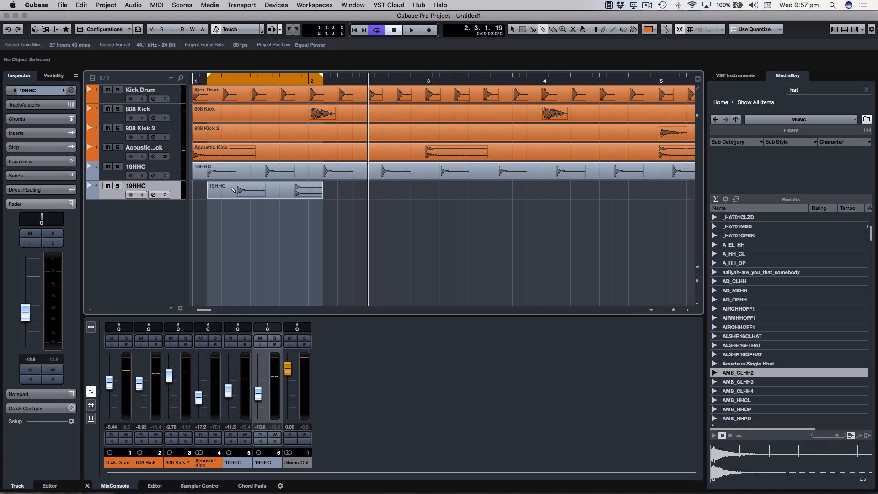
Duplicate the one-bar 19HHC part seven times in a row, up to 9.1.3.
left_click(258, 194)
key("super+d")
key("super+d")
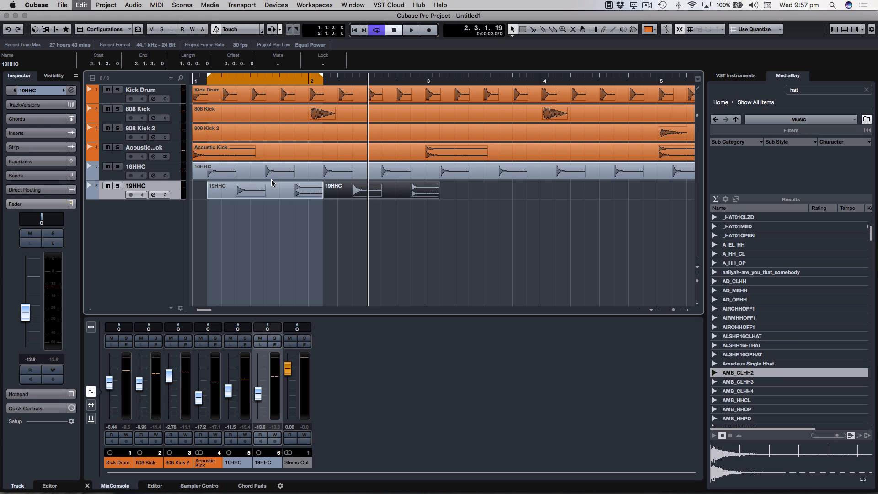
key("super+d")
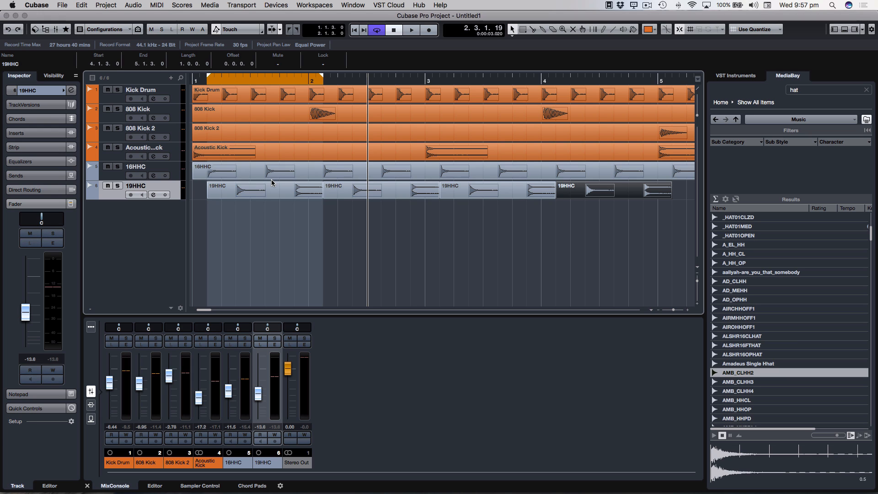
key("g")
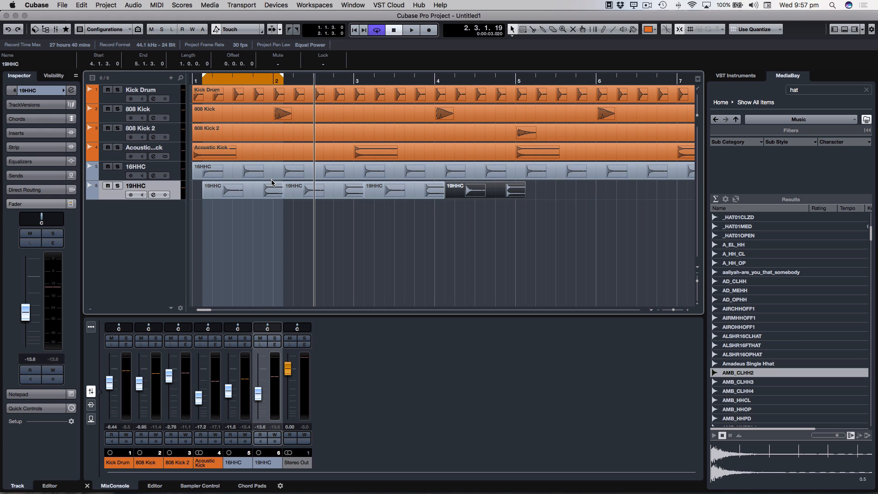
key("super+d")
key("super+d")
key("g")
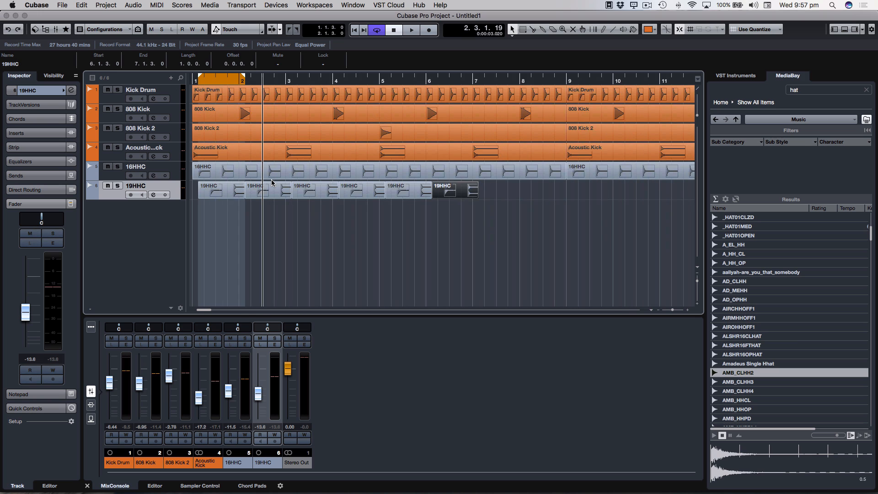
key("super+d")
key("super+d")
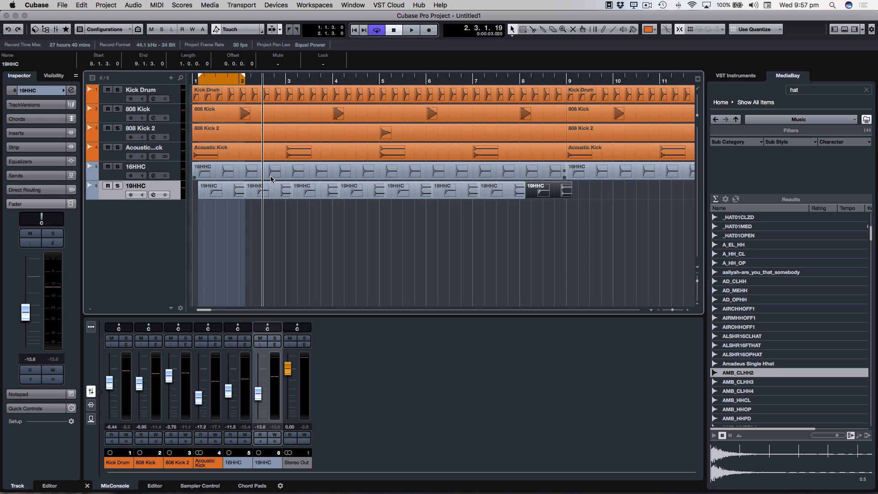
Extend the first 19HHC part back to the start of bar 1 and trim the last one to end at 9.1.1.
left_click(208, 193)
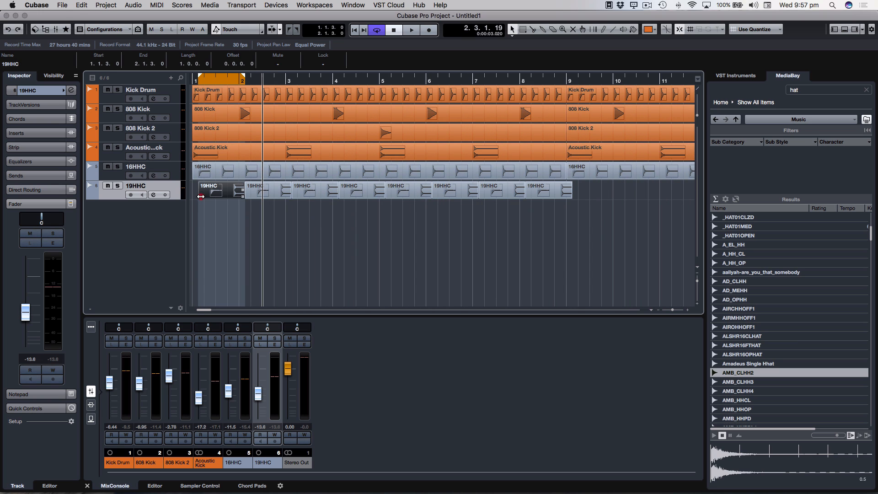
left_click_drag(200, 196, 193, 196)
left_click(566, 196)
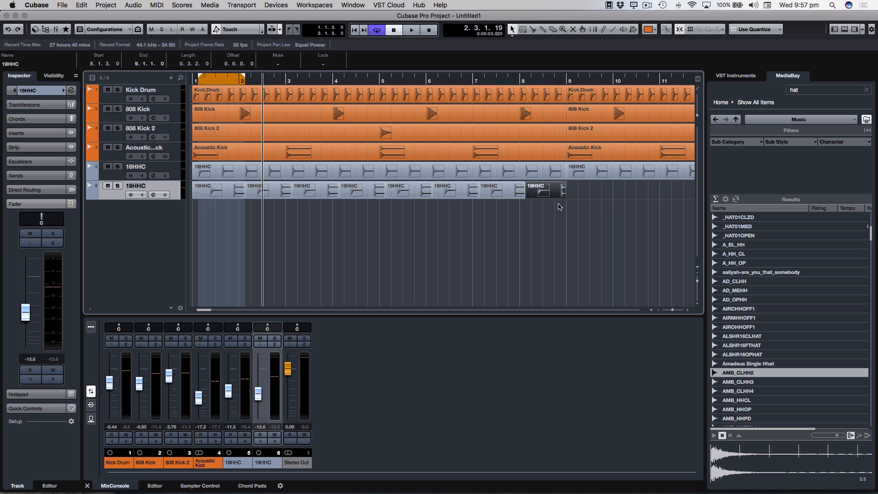
Glue all the 19HHC parts in bars 1 to 8 into a single part.
left_click_drag(554, 202, 183, 192)
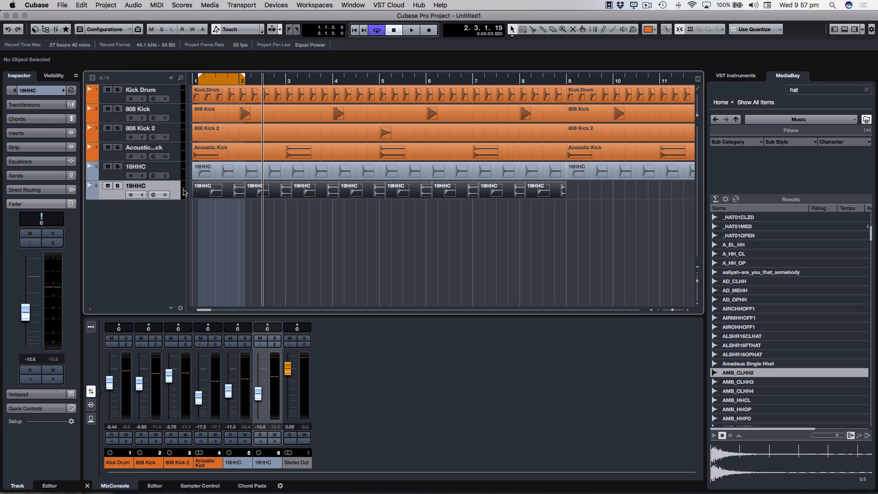
left_click(217, 192)
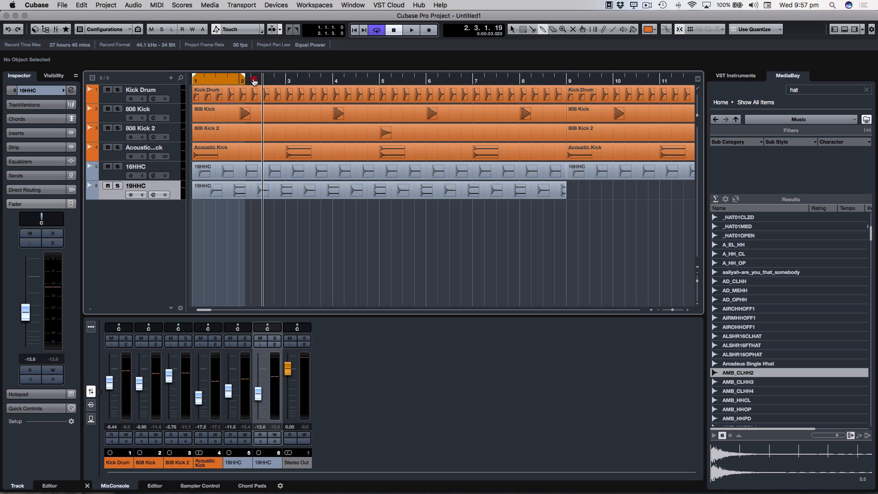
Extend the cycle range to cover bars 1 to 8 and play the looped arrangement from the start.
left_click_drag(242, 79, 566, 123)
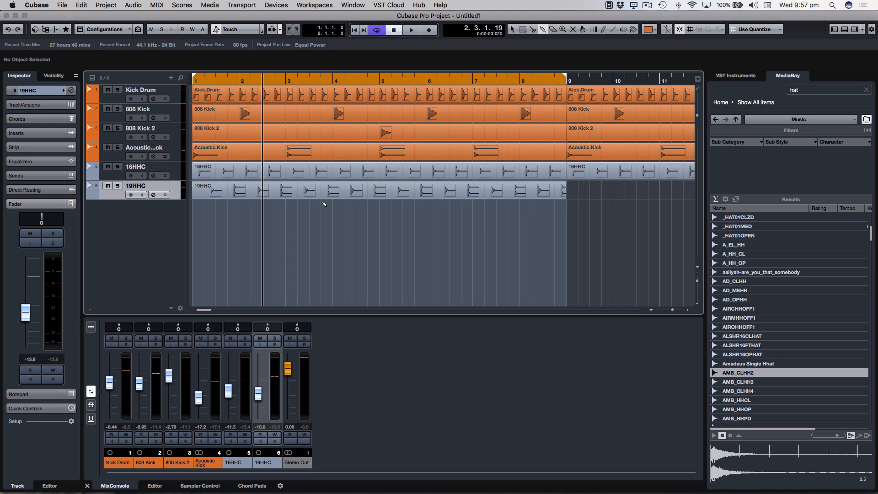
key("period")
key("space")
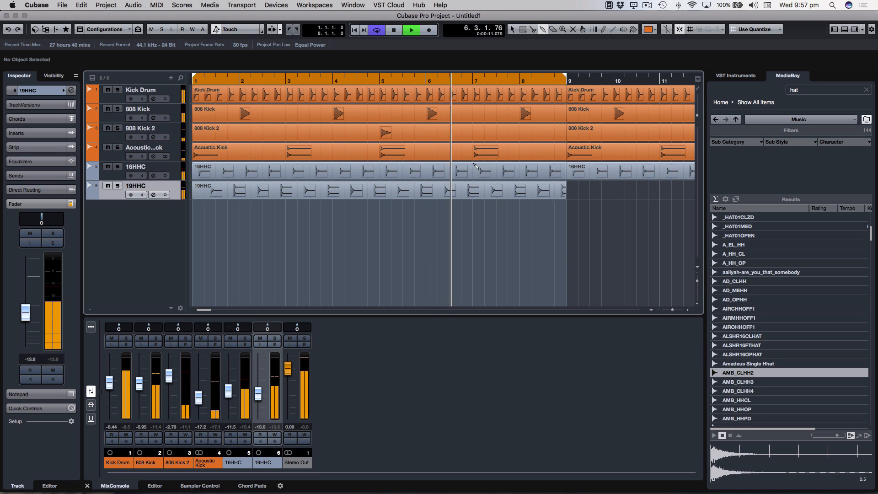
key("g")
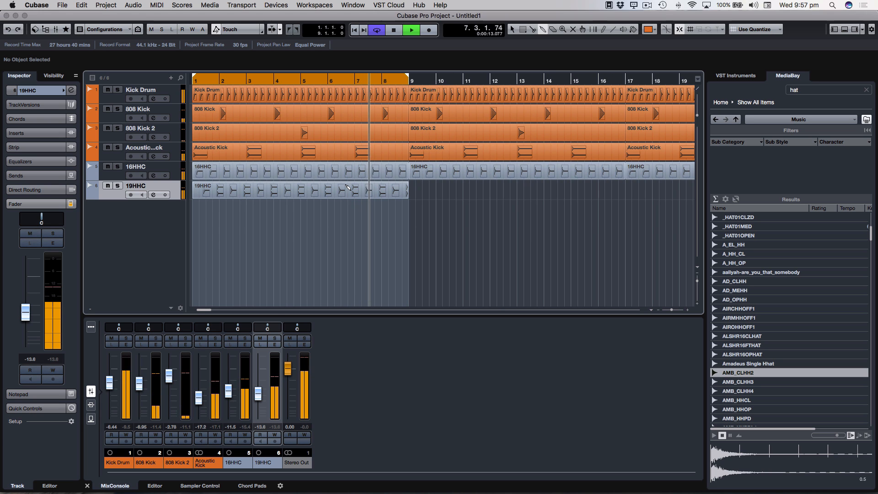
Rename the 16HHC track as "Open hat 1" and the 19HHC track as "Open Hat 2", and stop playback.
double_click(159, 168)
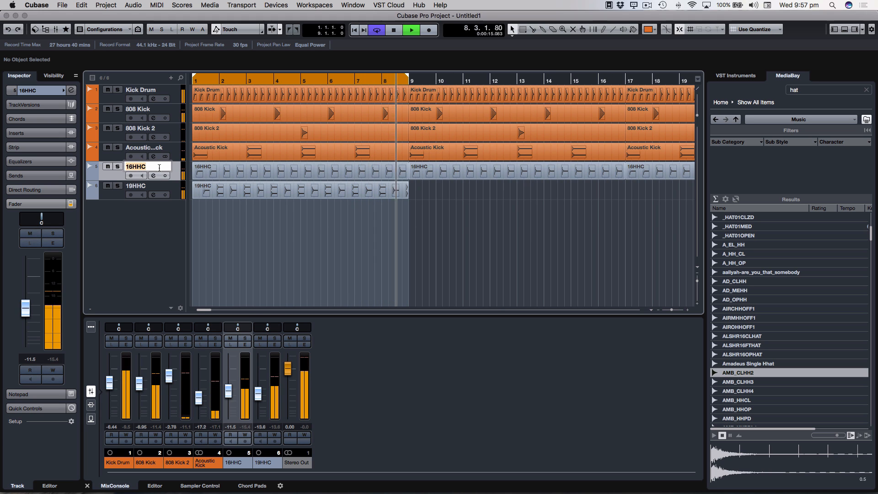
type("Open hat 1")
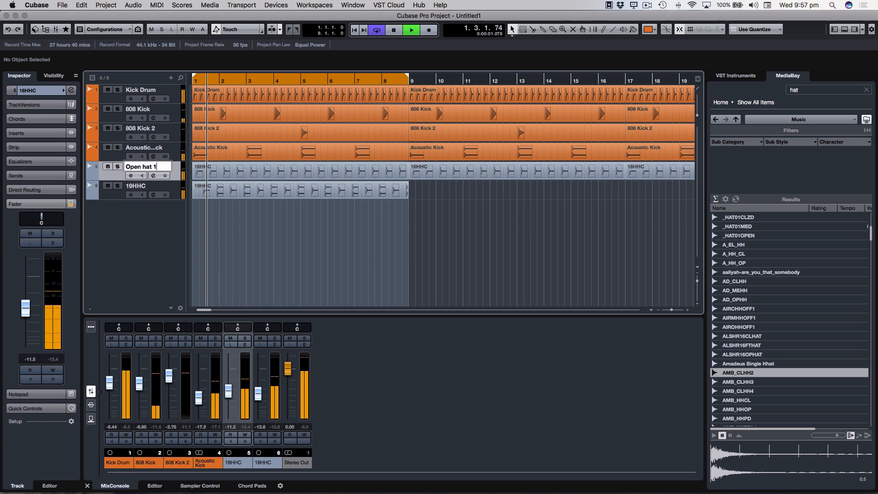
key("Return")
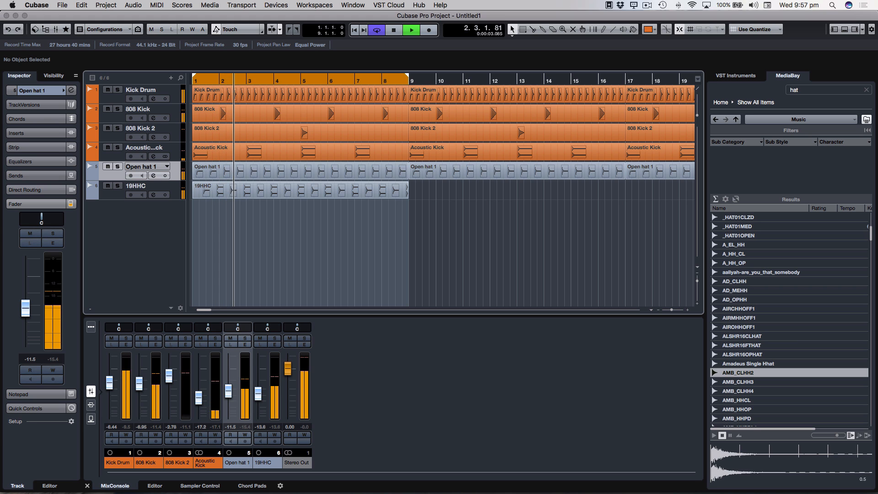
double_click(144, 186)
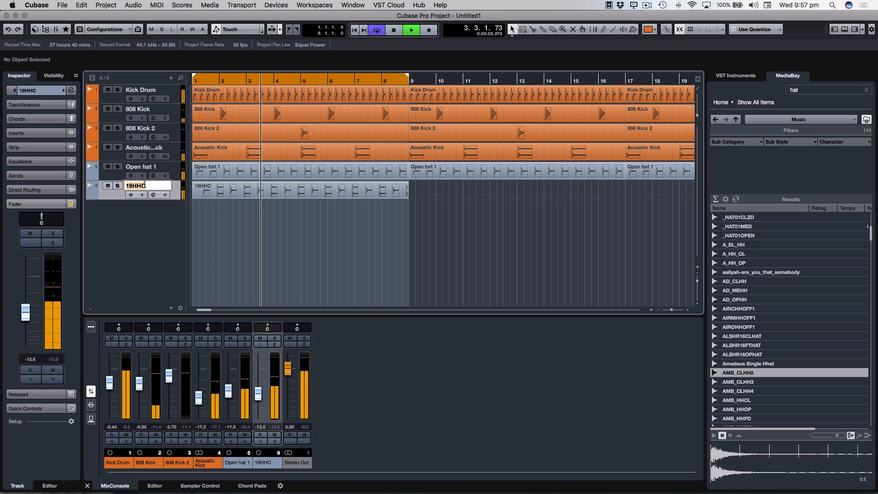
type("Open Ha")
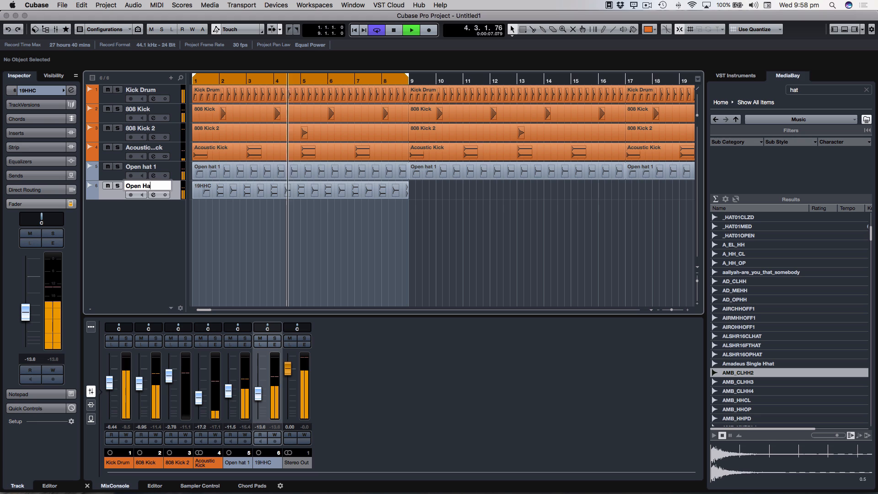
type("t 2")
key("Return")
key("space")
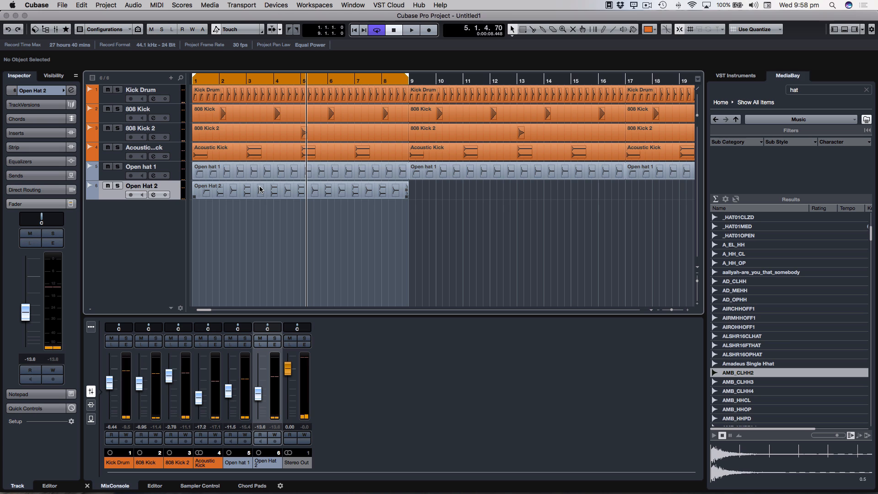
Colour the Open hat 1 and Open Hat 2 events in bars 1 to 8 with Color 2.
left_click_drag(379, 231, 236, 167)
left_click(648, 32)
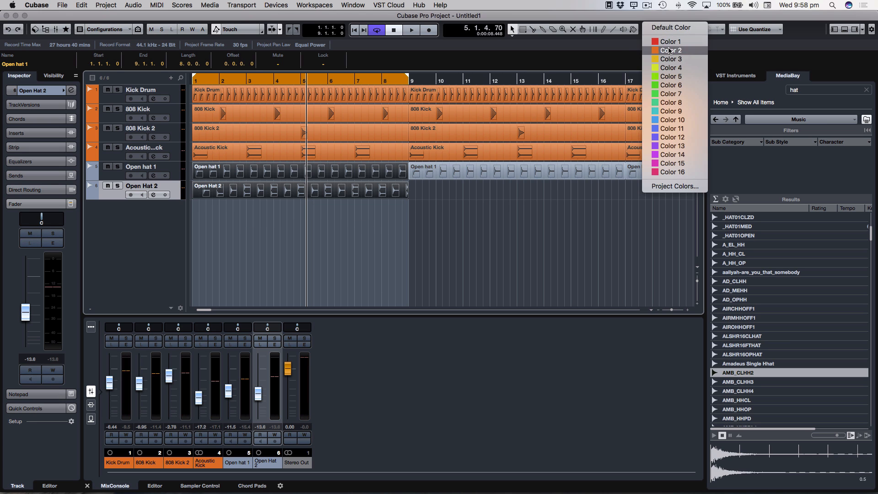
left_click(668, 52)
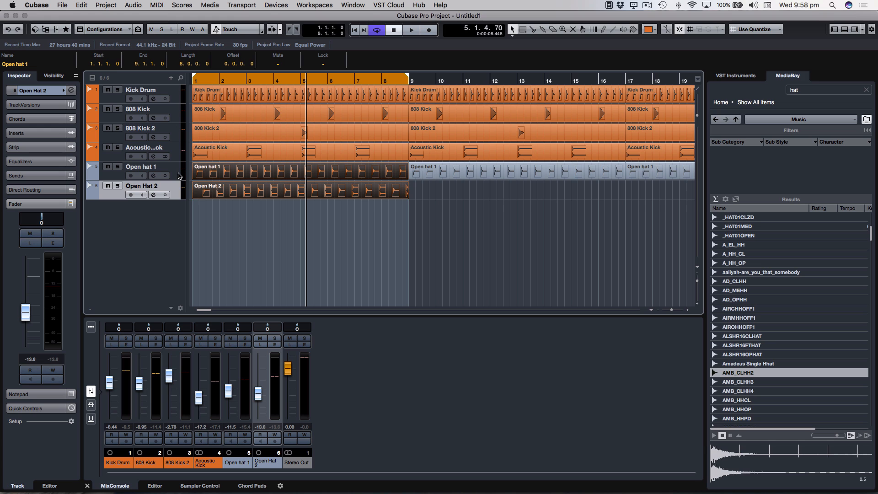
Assign Color 2 to the Open hat 1 and Open Hat 2 mixer channels and deselect the events.
left_click(231, 462)
left_click(228, 462)
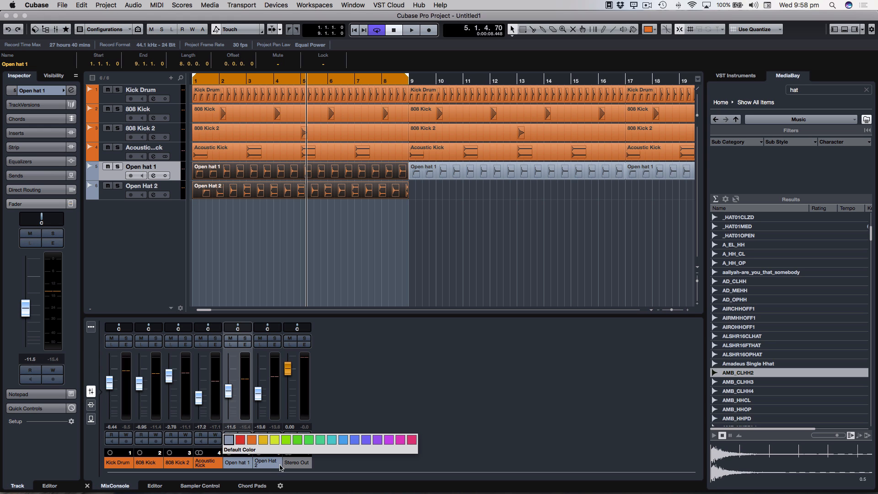
left_click(251, 440)
left_click(266, 462)
left_click(265, 462)
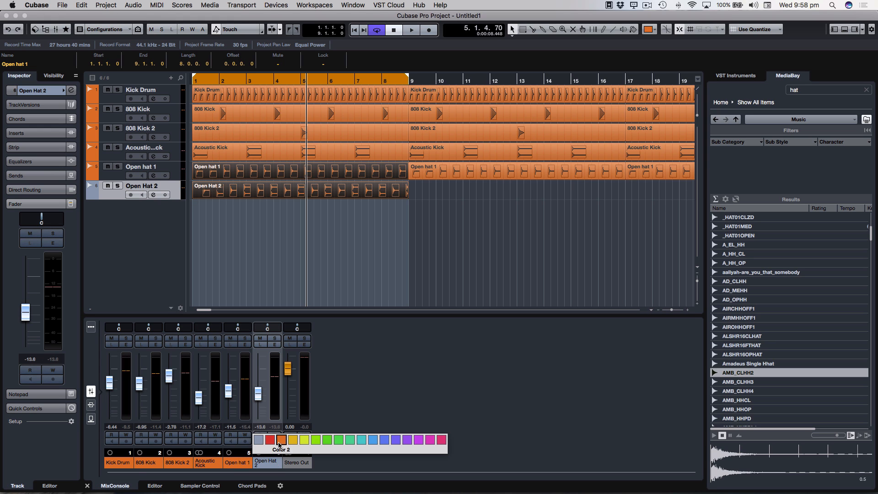
left_click(281, 441)
left_click(339, 242)
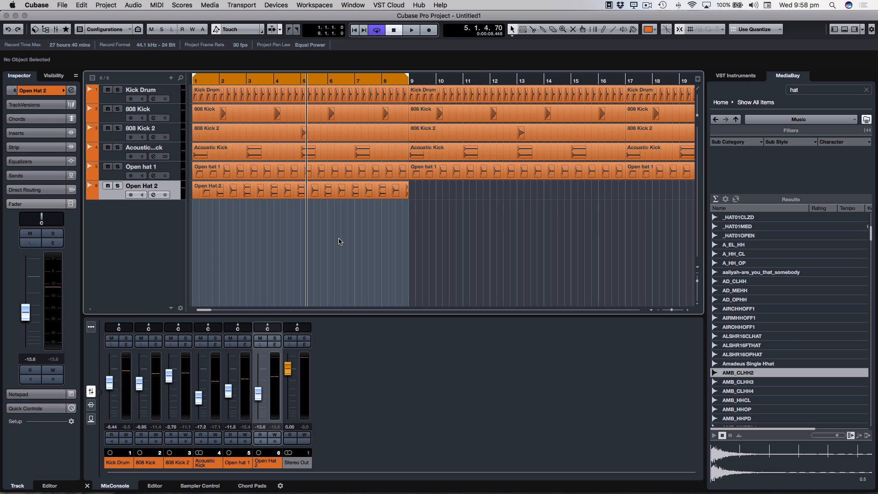
Search the media library for "snare" and audition samples such as 909snare1, 808 snare, billssnare and bittysnare.
key("g")
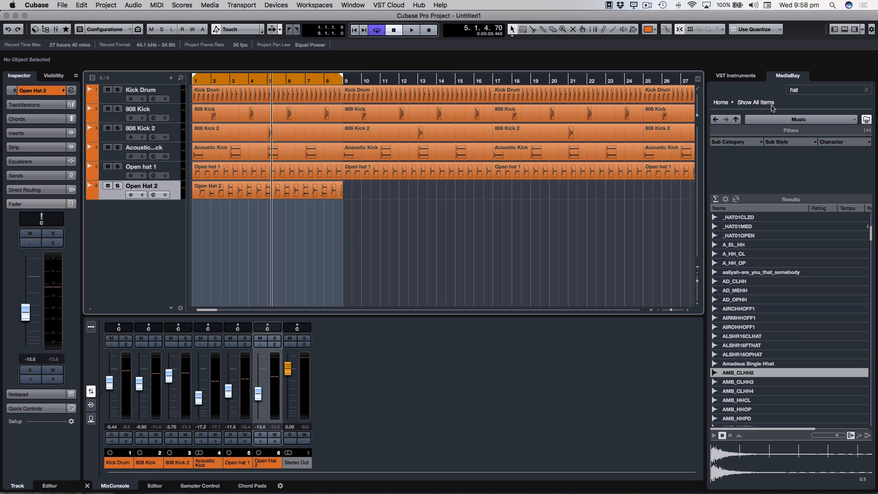
left_click(806, 89)
type("snare")
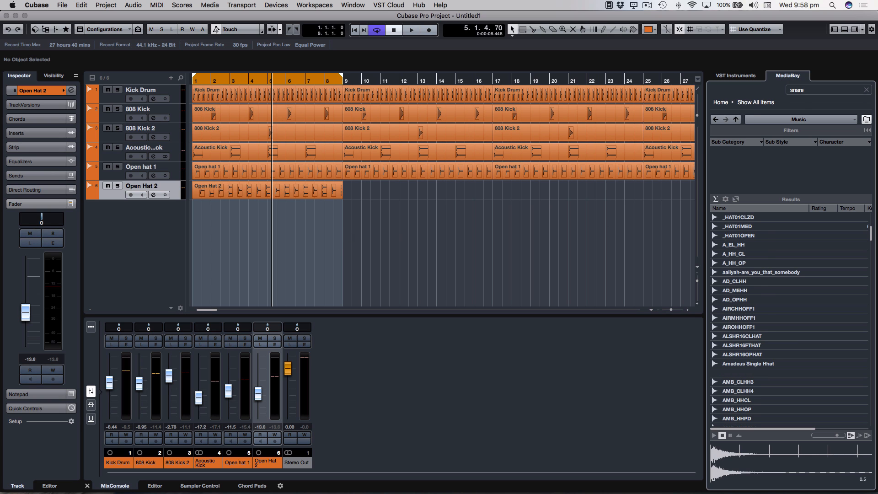
left_click(744, 323)
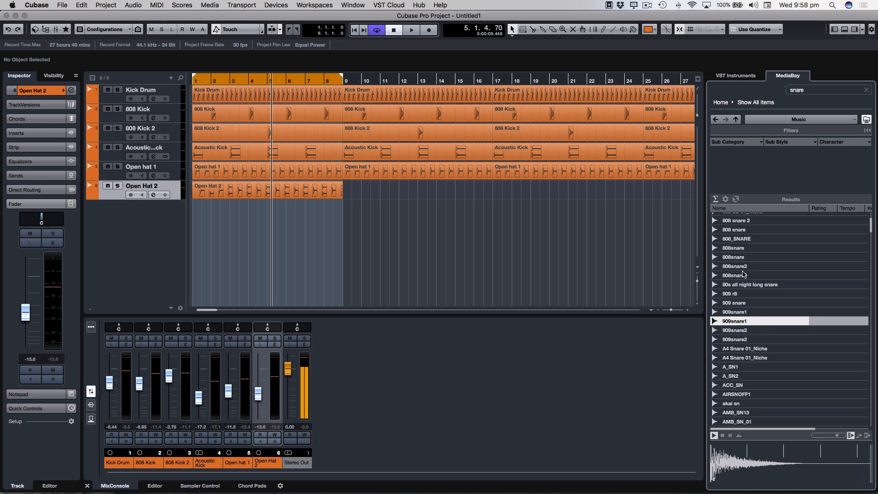
left_click(746, 257)
left_click(750, 230)
scroll(751, 330, "down", 10)
left_click(759, 326)
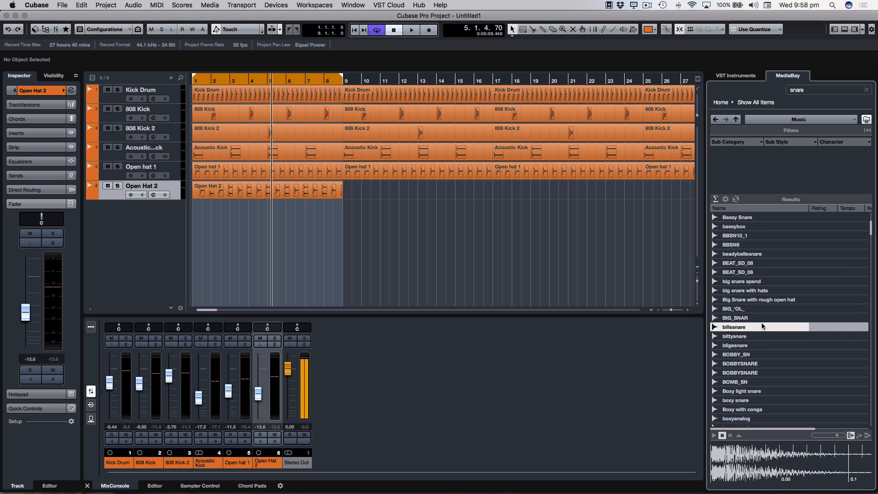
left_click(738, 338)
Turn down the sample preview level and import the auditioned billssnare sample below the Open Hat 2 track around bar 4.
left_click(837, 436)
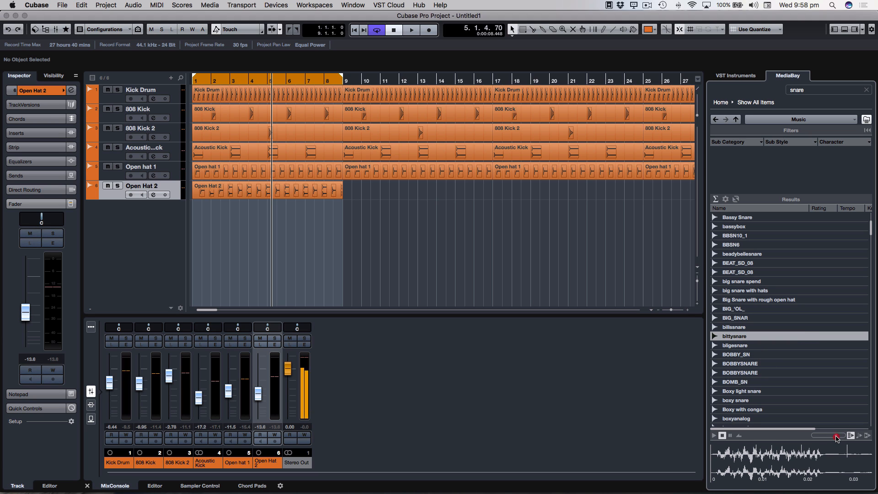
left_click(737, 345)
left_click(732, 327)
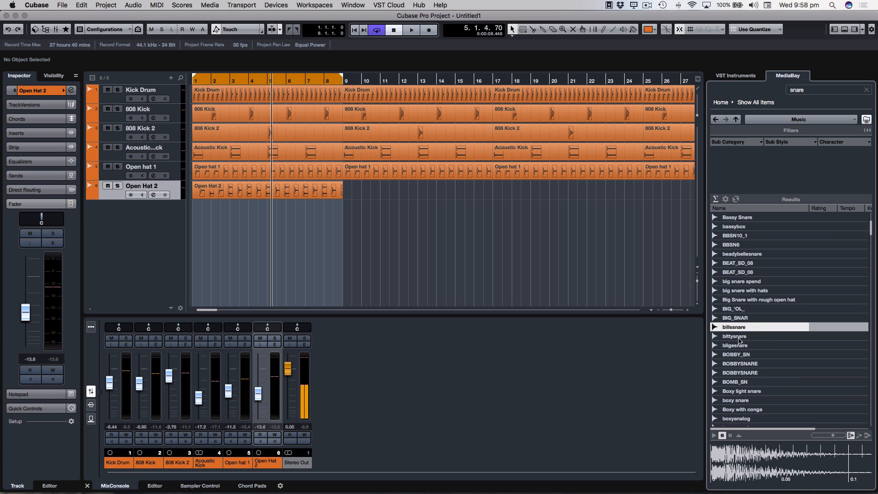
left_click_drag(735, 328, 261, 234)
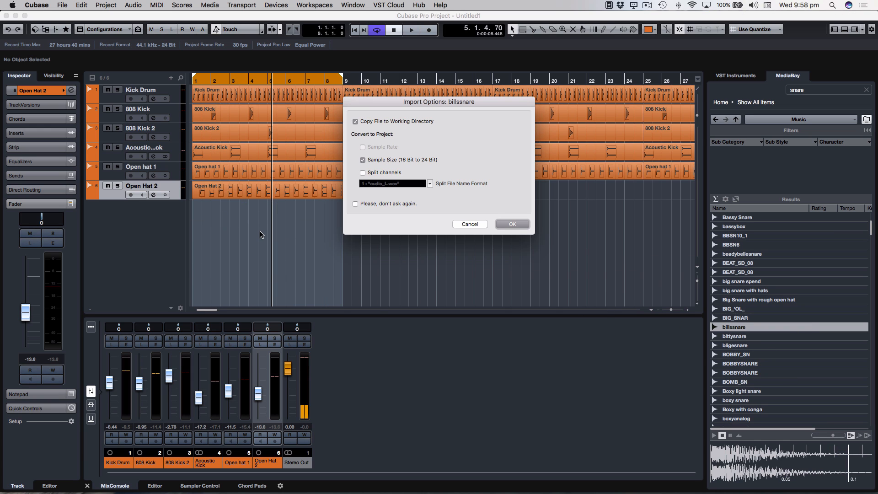
Import billssnare as a working-directory copy converted to 24 bit, and lower its channel fader to about -8.85 dB.
left_click(511, 224)
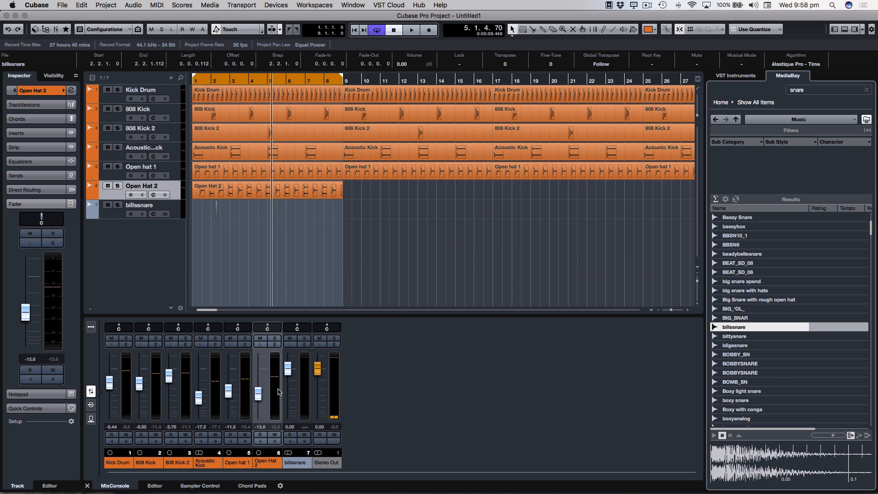
left_click_drag(289, 377, 290, 390)
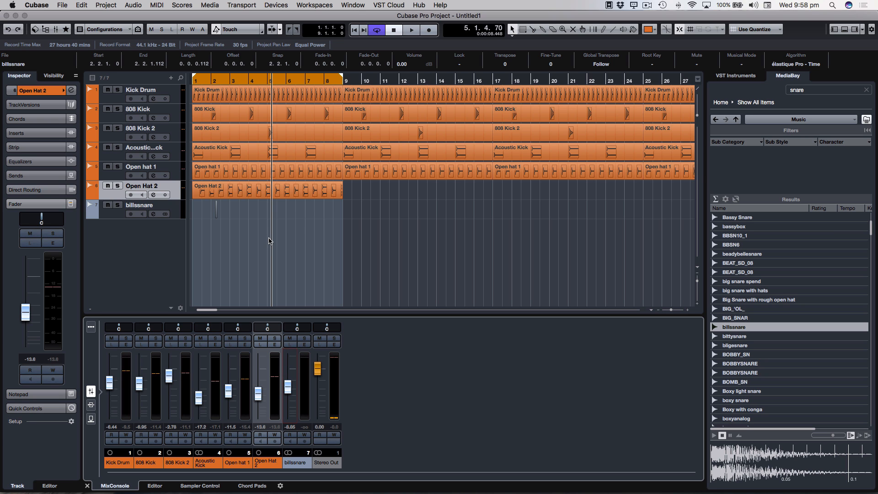
Shorten the cycle range to end at bar 3 and audition the two-bar loop with the new snare.
key("h")
key("h")
left_click(239, 223)
key("h")
key("h")
key("h")
key("h")
key("h")
key("h")
key("h")
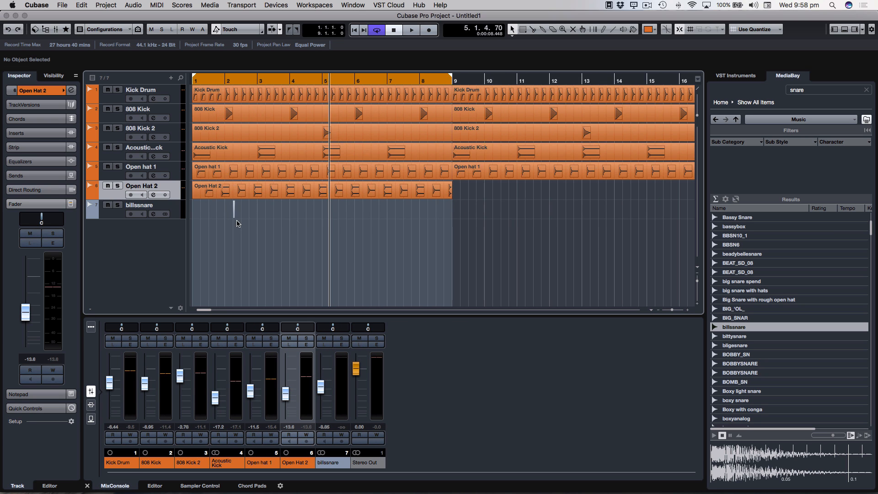
left_click(293, 79, "alt")
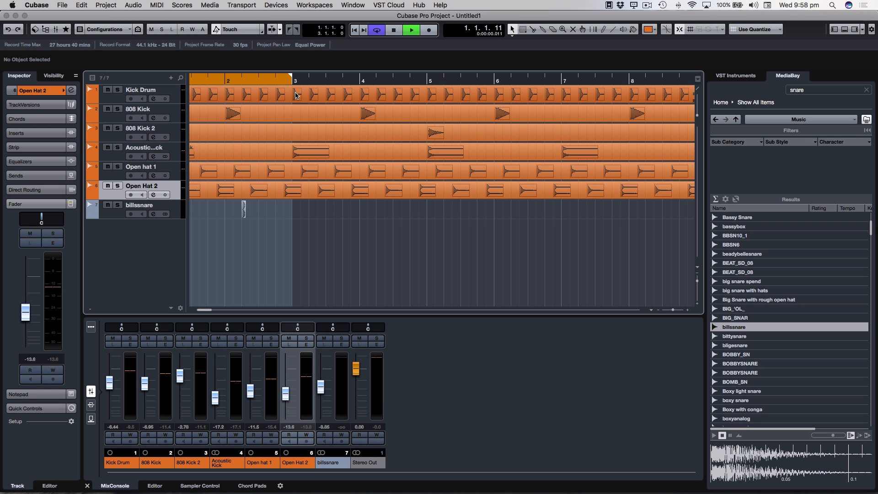
key("h")
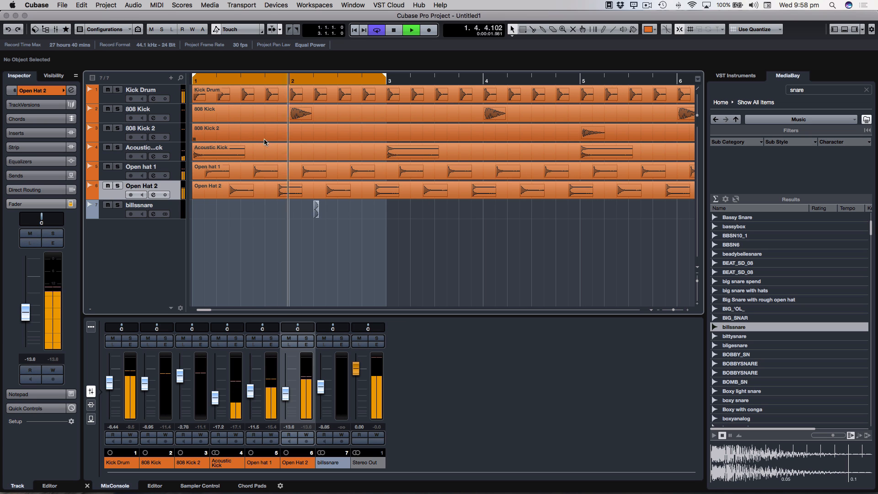
key("h")
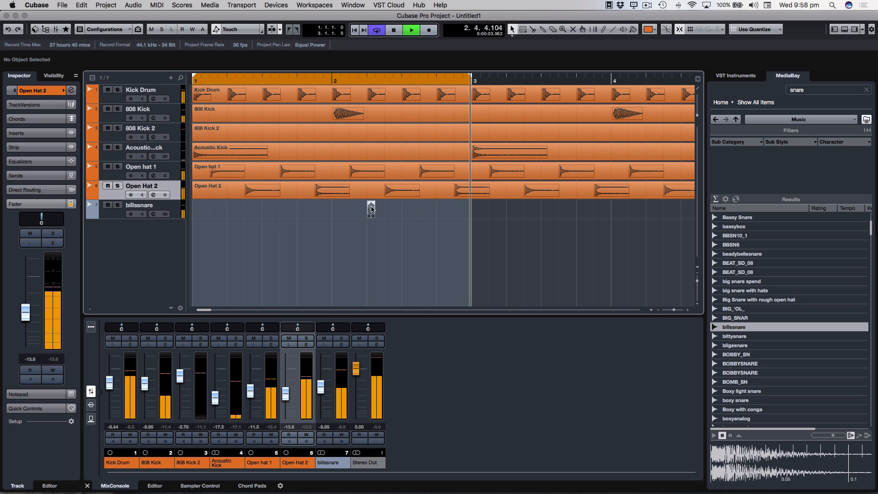
key("space")
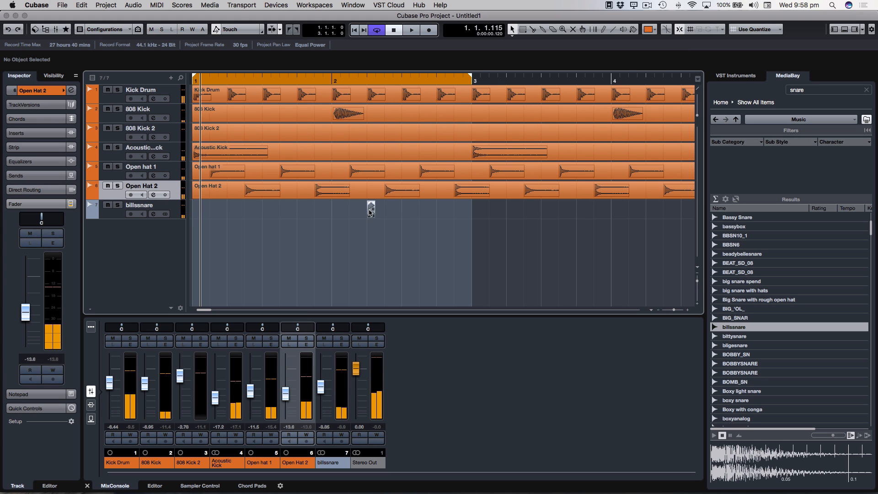
Undo the accidental repeats of the snare hit and move the hit to position 2.4.3.
left_click(370, 212)
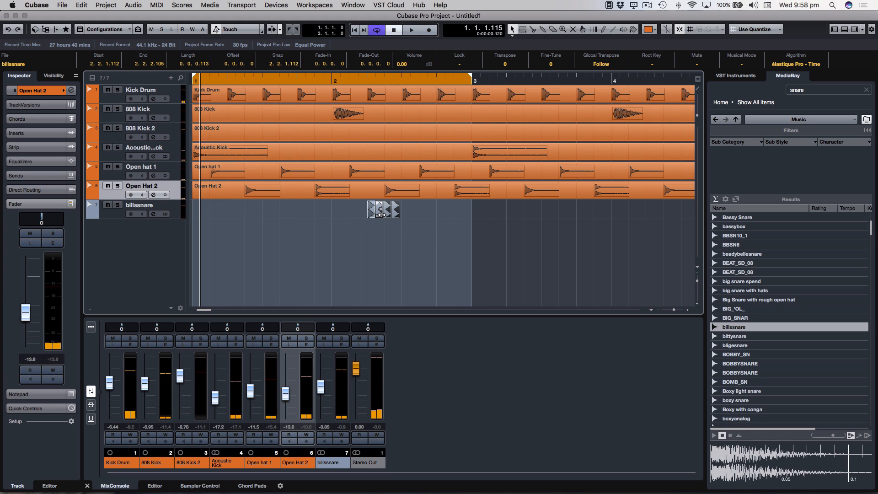
key("super+z")
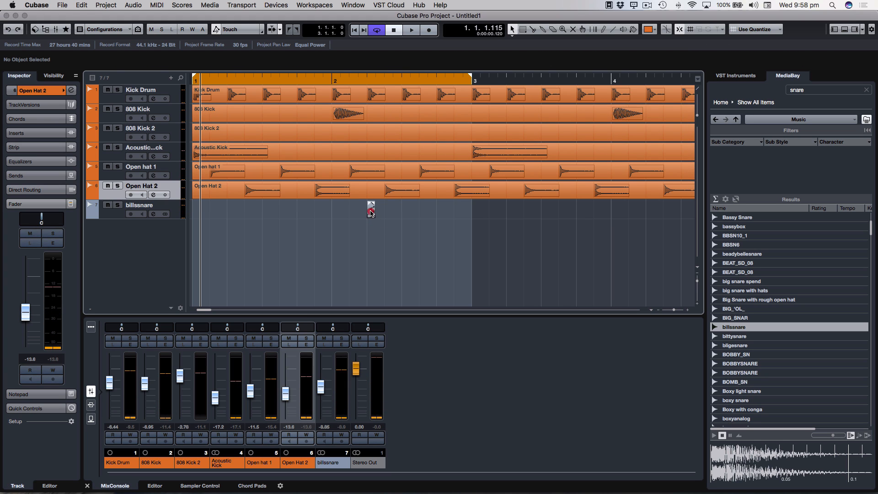
left_click_drag(370, 212, 460, 211)
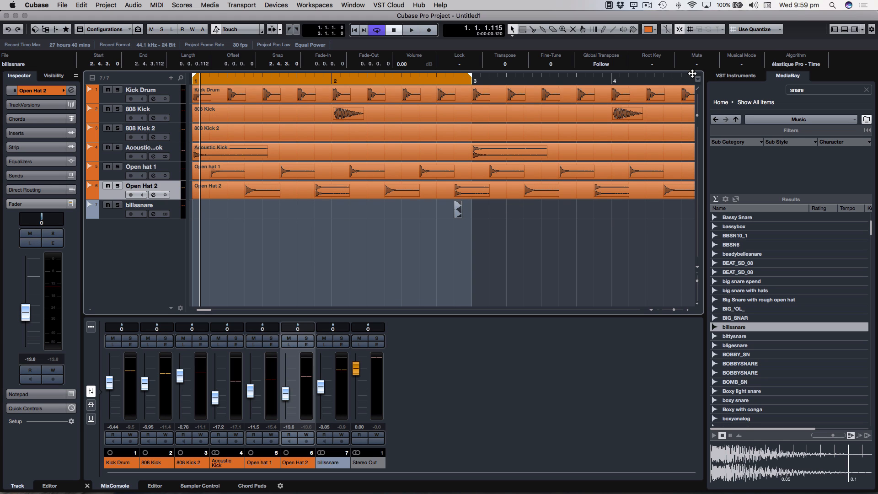
Hide the State Buttons section of the project toolbar to make room for the quantize controls.
left_click(741, 31)
left_click(742, 30)
right_click(799, 27)
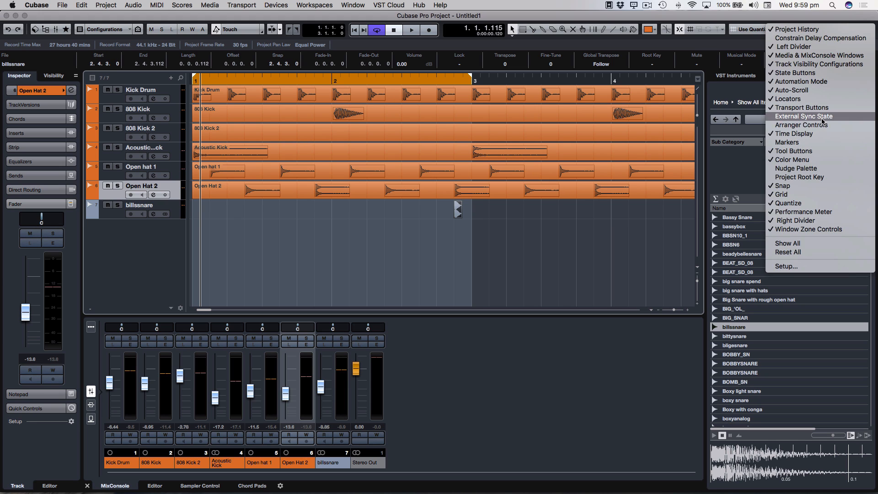
left_click(383, 4)
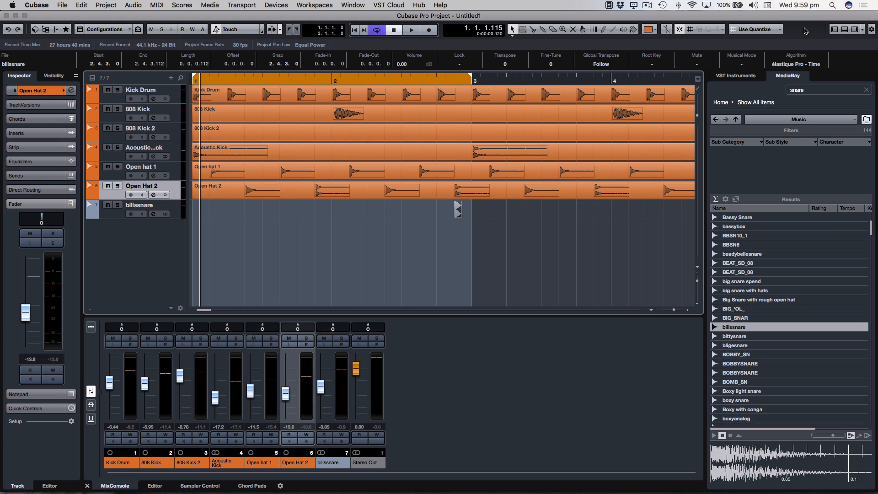
left_click(777, 32)
left_click(799, 31)
right_click(798, 30)
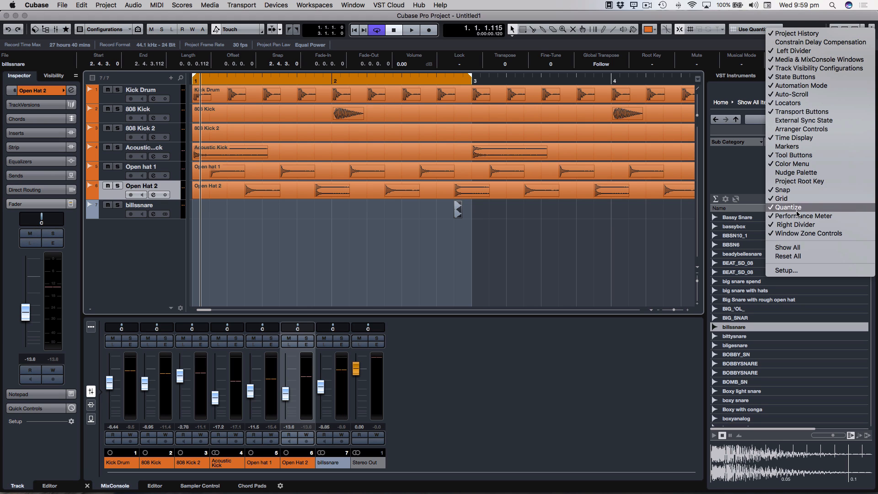
left_click(731, 14)
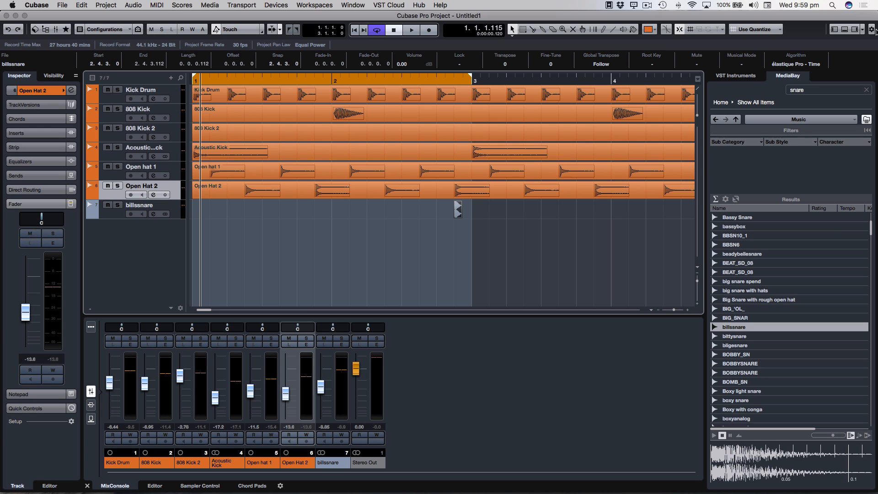
right_click(807, 30)
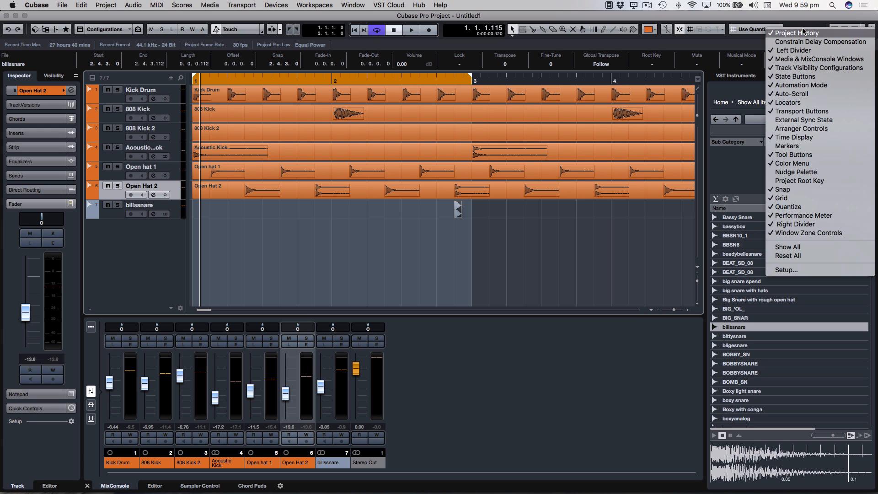
left_click(806, 77)
Set the quantize grid to 1/16, move the snare hit to position 2.4.4 and audition the loop.
left_click(761, 29)
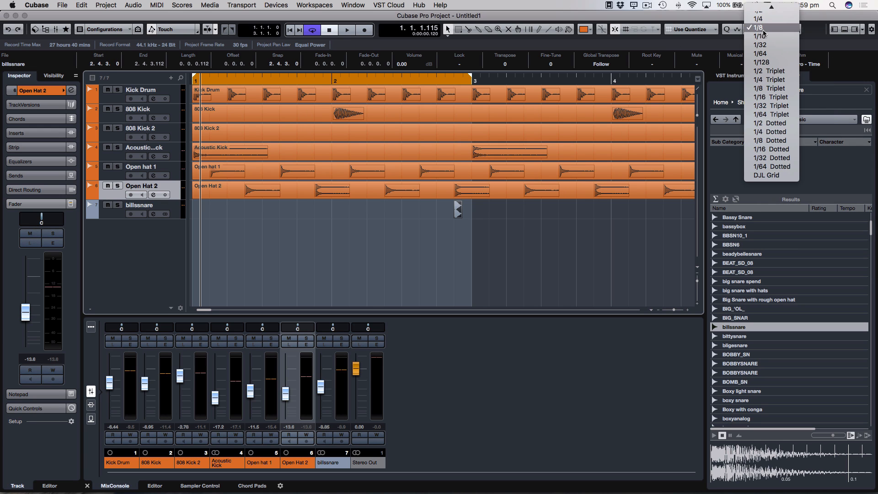
left_click(775, 37)
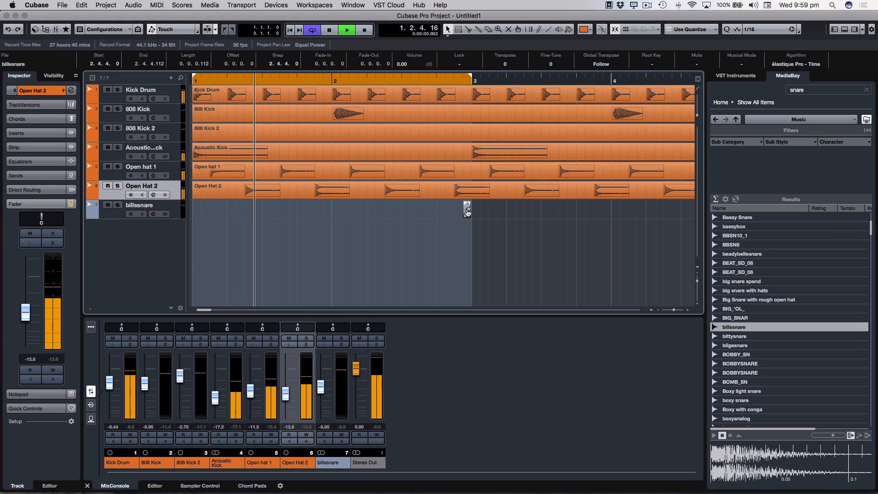
key("space")
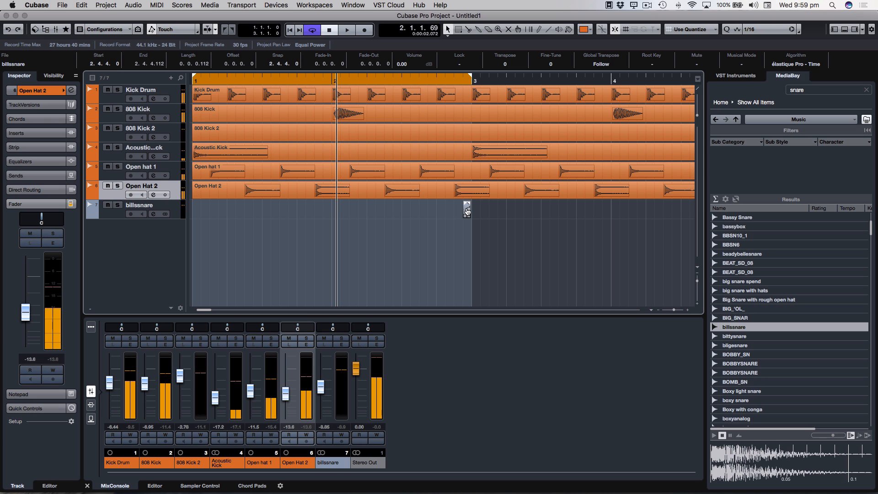
Copy the snare hit to position 1.4.4 and play the loop.
left_click_drag(323, 210, 324, 210)
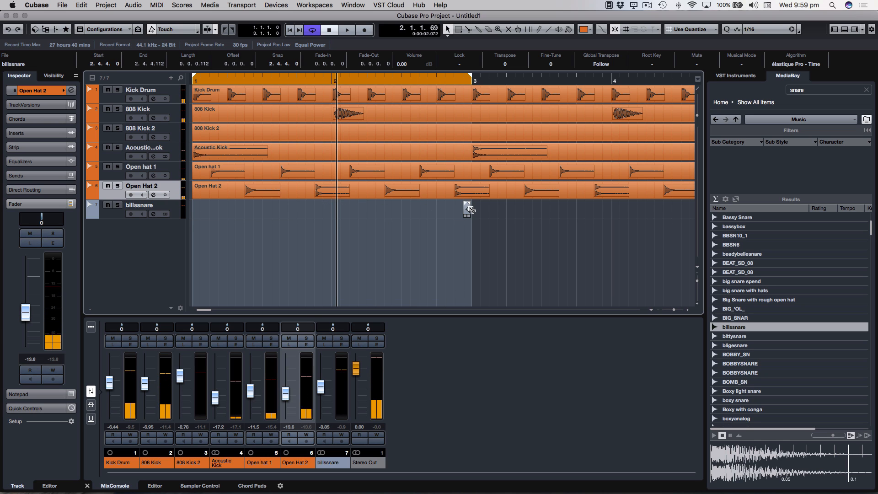
left_click_drag(470, 210, 331, 211)
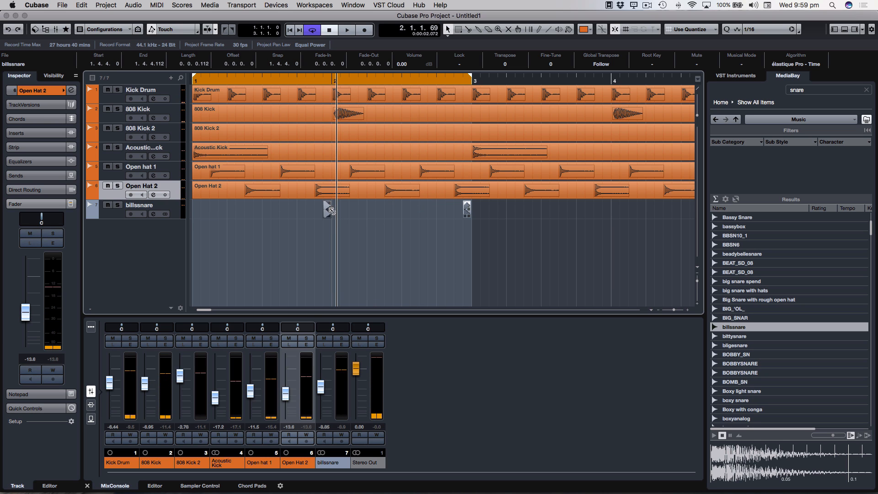
key("space")
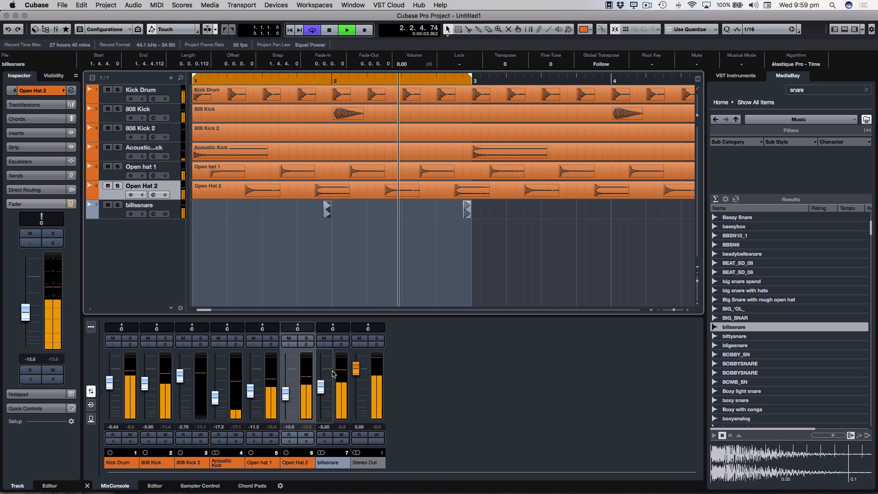
Lower the billssnare channel fader to about -20.6 dB during playback, and stop the loop.
left_click_drag(326, 393, 320, 402)
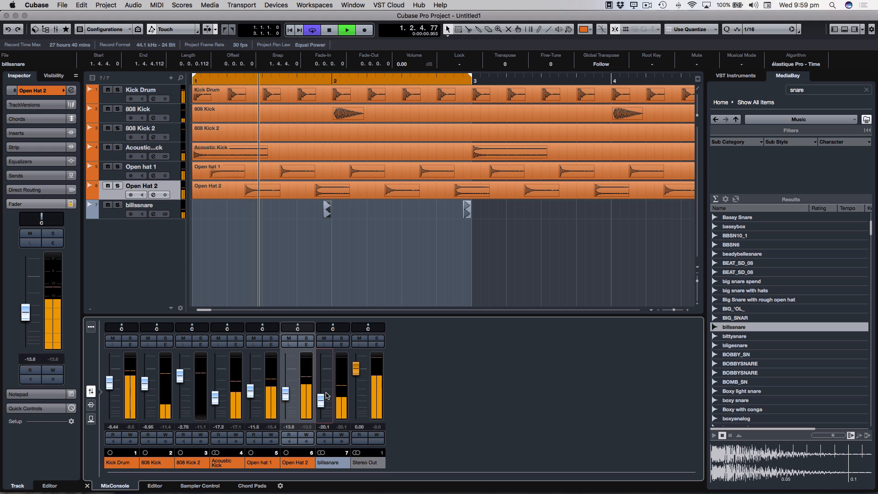
left_click_drag(321, 398, 322, 399)
key("space")
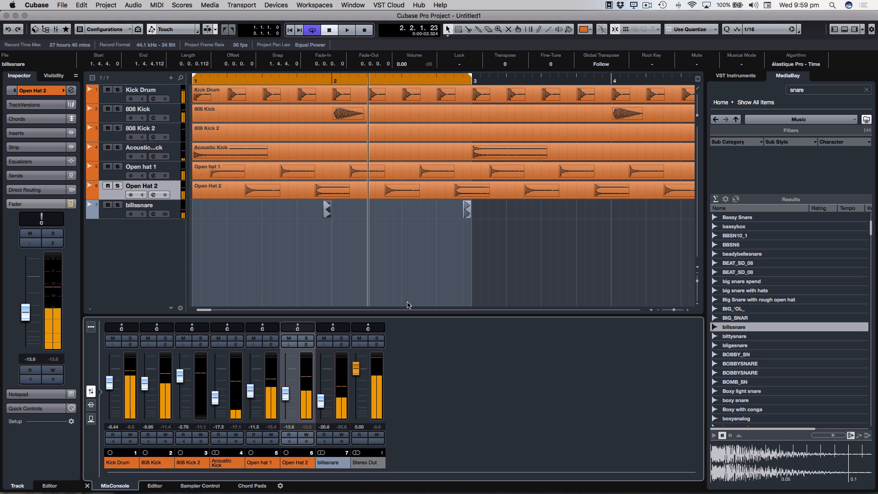
Color the billssnare track orange to match the other drum tracks.
left_click(172, 209)
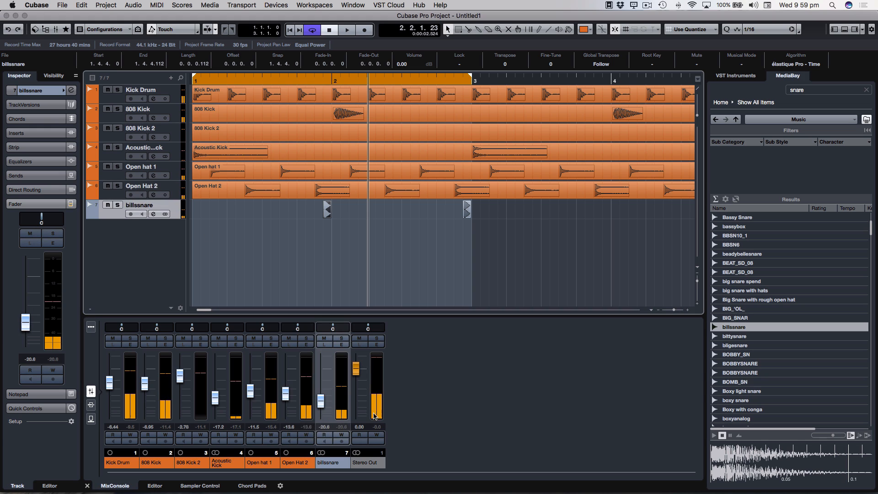
left_click(348, 464)
left_click(356, 439)
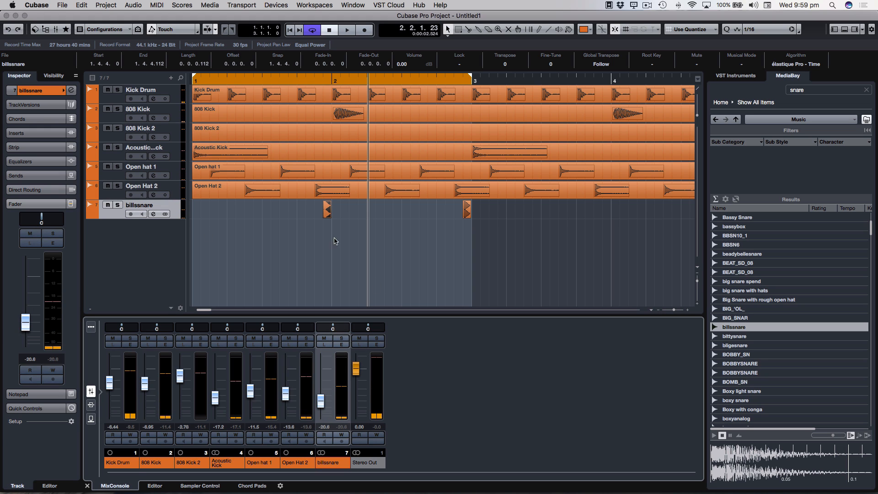
Create a two-bar audio part from both snare hits across the cycle range and rename the track Snare 1.
double_click(241, 217)
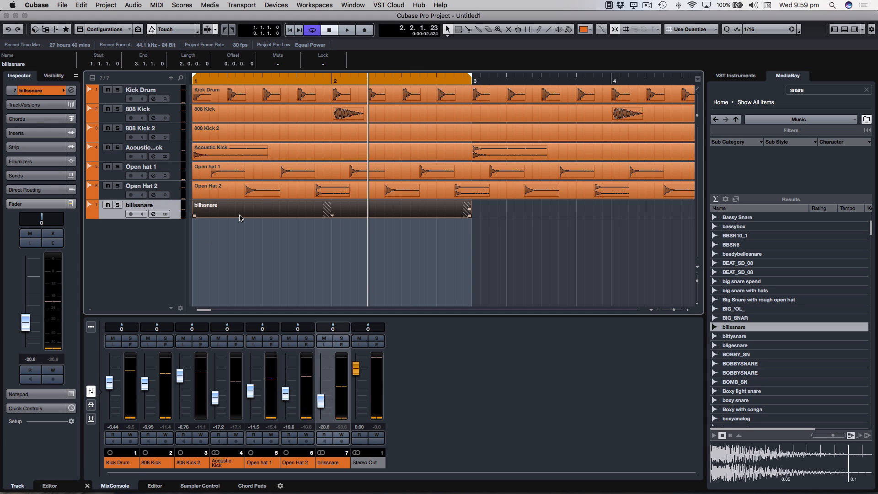
right_click(239, 216)
left_click(241, 217)
right_click(254, 216)
left_click(287, 216)
left_click(261, 213)
right_click(260, 211)
left_click(260, 212)
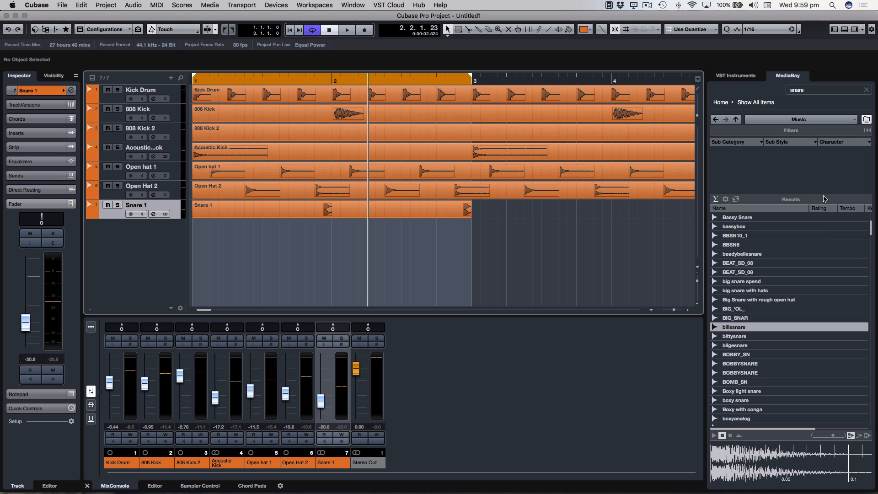
Import the bligesnare sample onto a new track at position 1.1.4, copied to the working directory and converted to 24 bit.
left_click(788, 347)
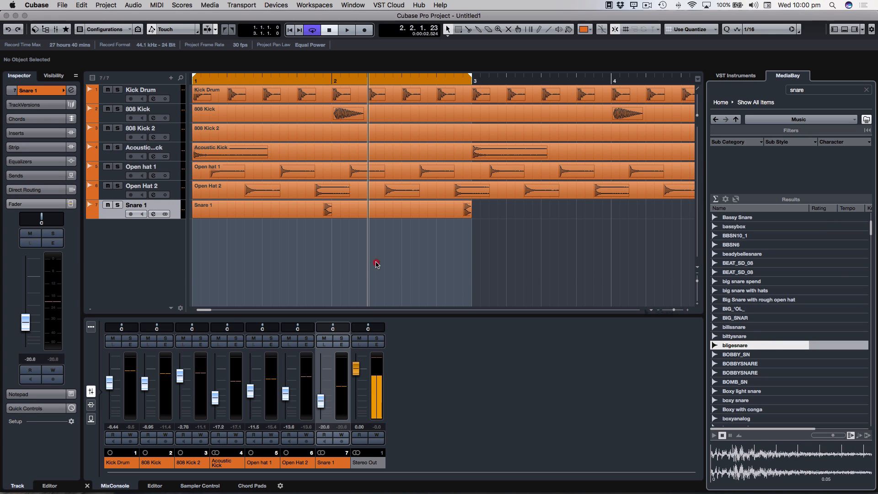
left_click_drag(376, 264, 215, 229)
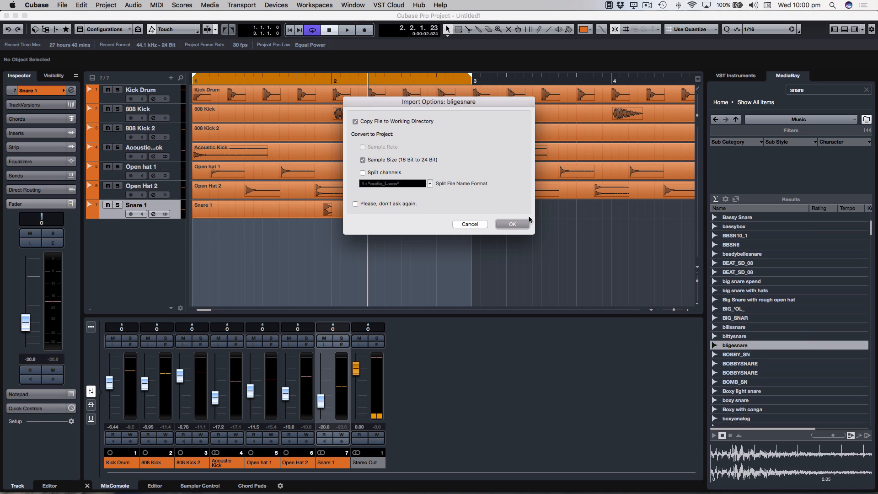
left_click(512, 224)
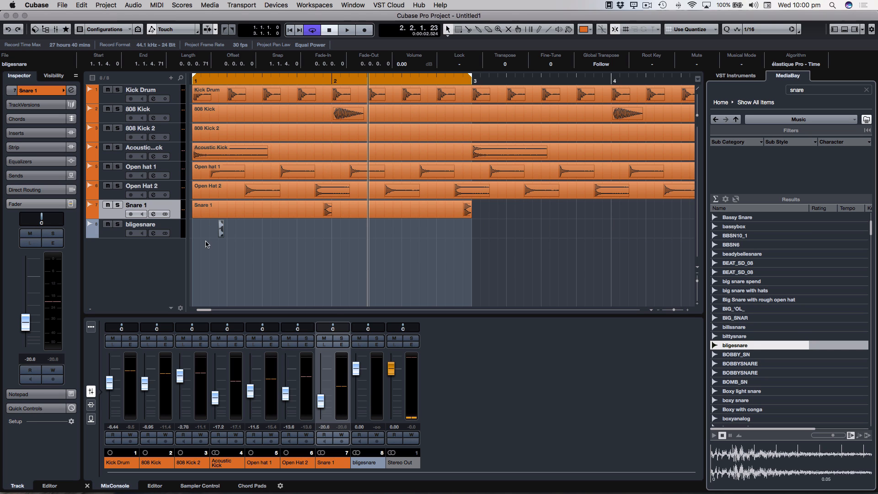
Lower the bligesnare channel fader to about -17.2 dB while auditioning the loop.
left_click_drag(356, 372, 358, 399)
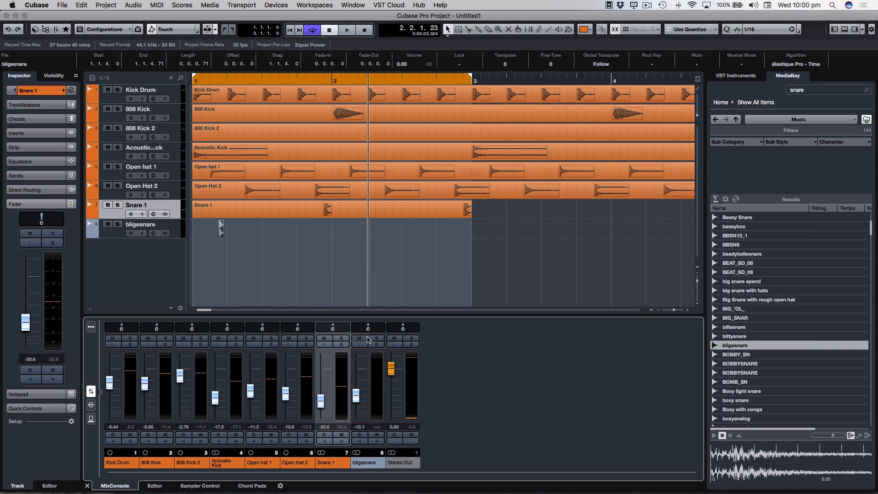
key("space")
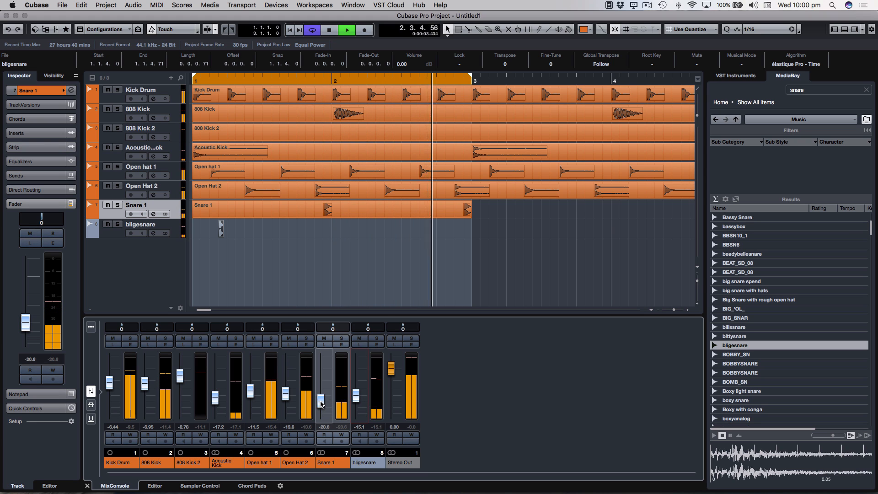
left_click_drag(359, 402, 360, 405)
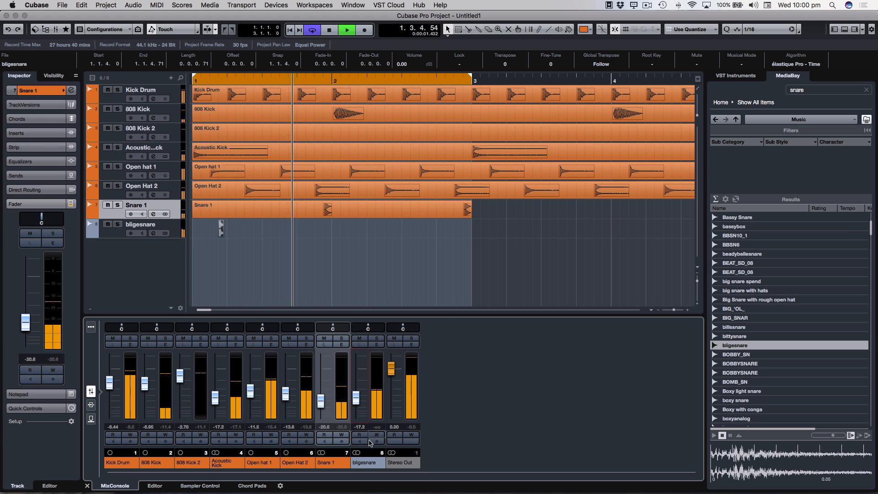
Rename the bligesnare track Snare 2 and create a two-bar audio part on it across the cycle range.
double_click(140, 224)
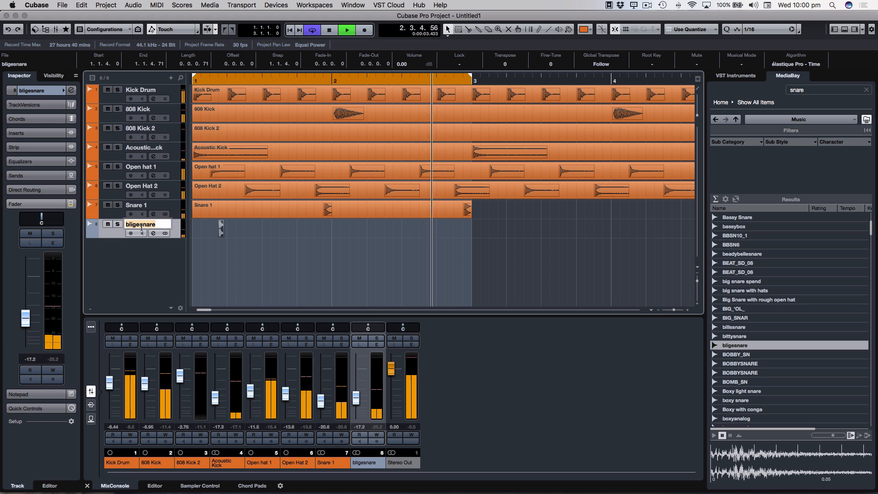
type("Snare 2")
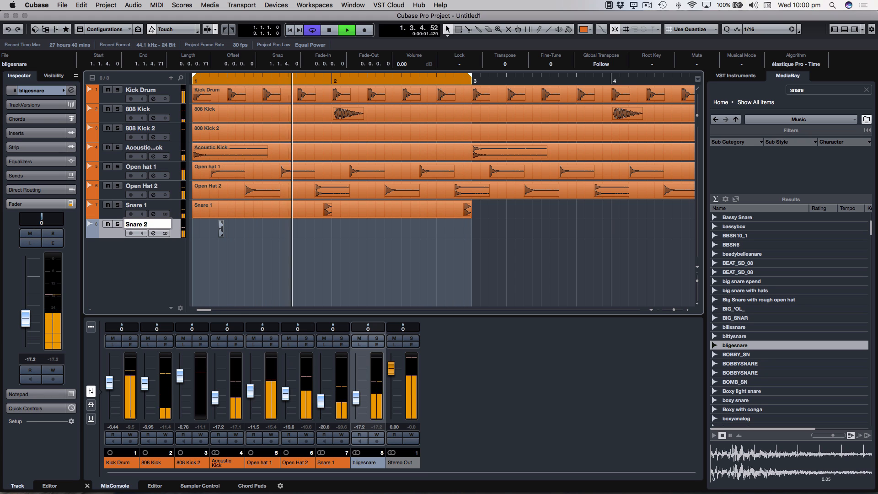
key("Return")
double_click(255, 229)
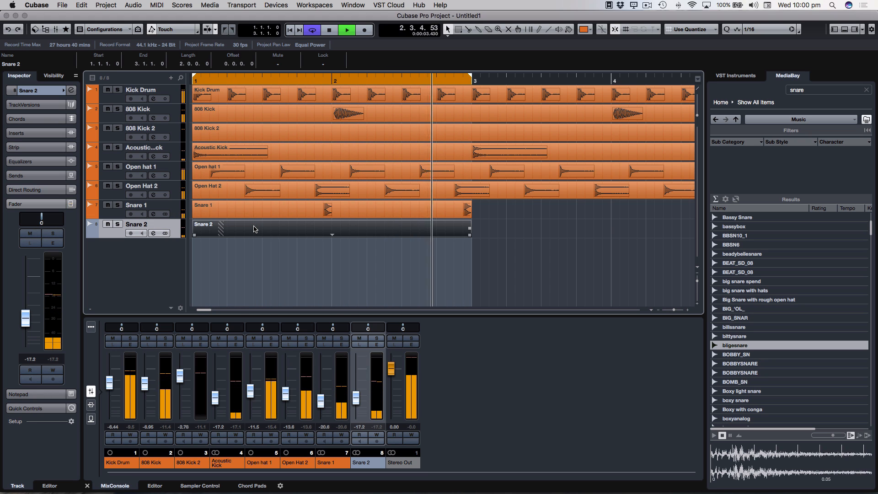
left_click(211, 228)
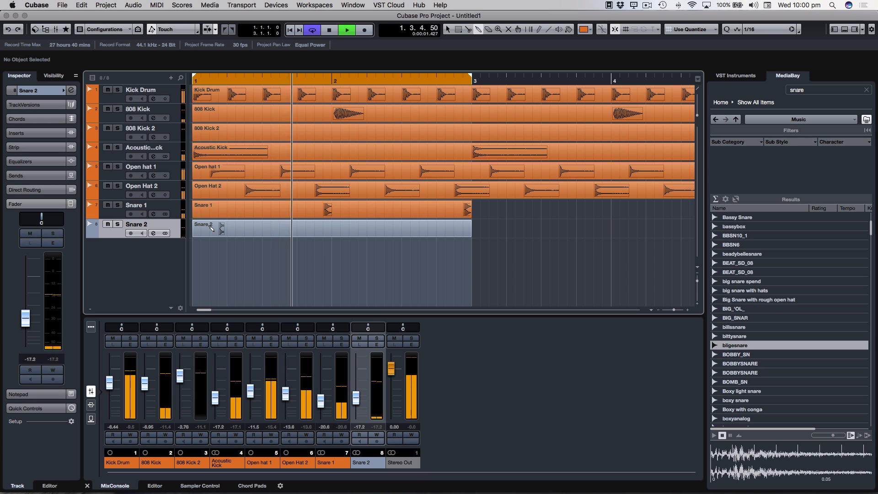
left_click(210, 228)
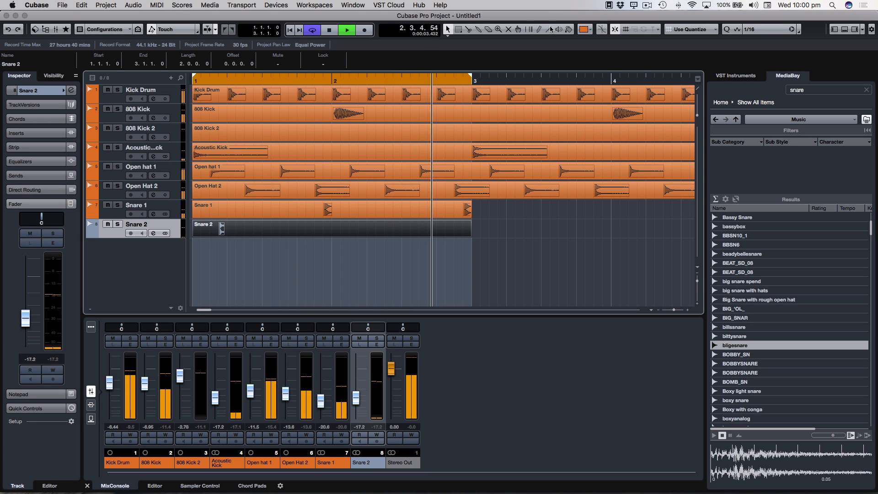
Color the Snare 2 part and its track orange to match the other drum tracks.
left_click(584, 30)
left_click(606, 50)
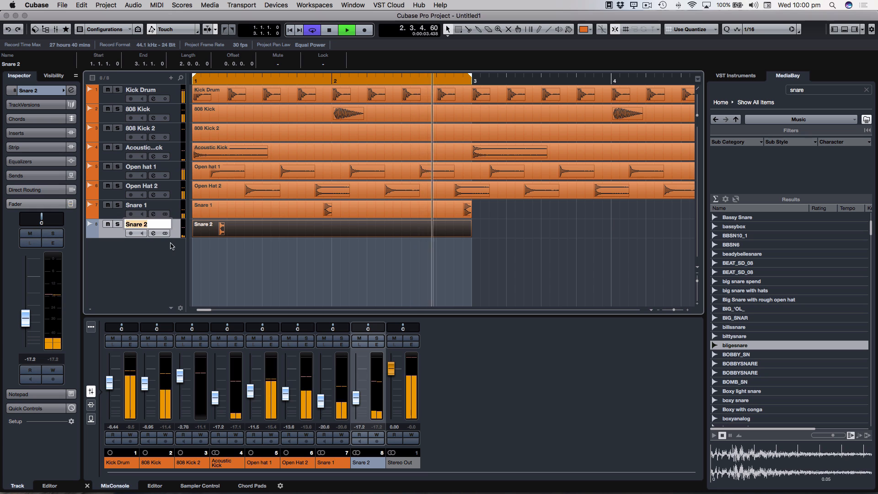
left_click(229, 269)
left_click(382, 465)
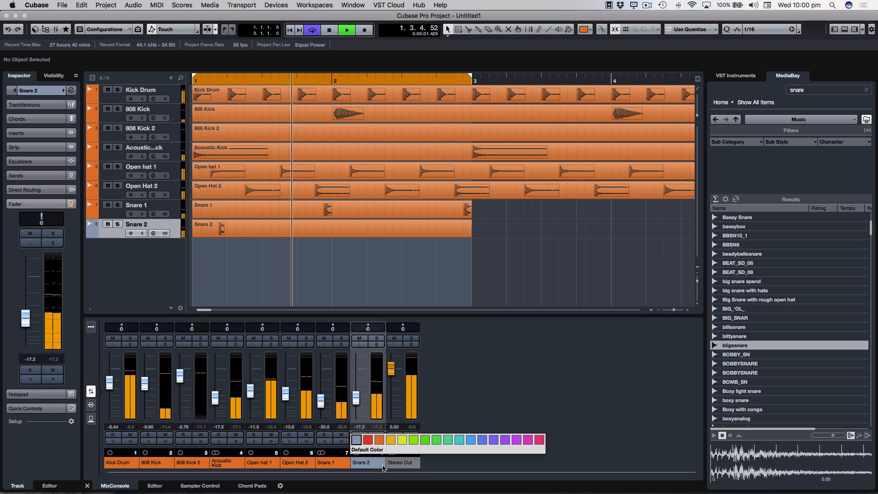
left_click(389, 440)
Stop playback, split the Snare 2 part at bar 2 and delete the section after the split.
key("space")
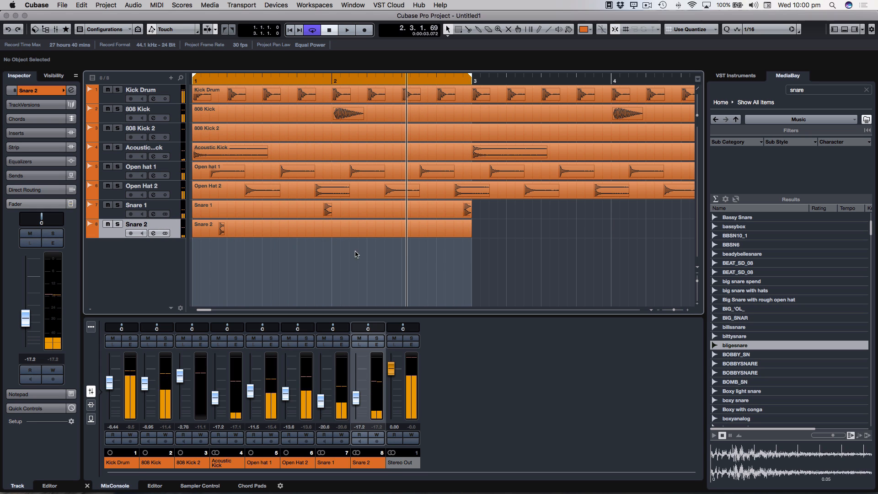
right_click(325, 251)
left_click(350, 252)
left_click(341, 228)
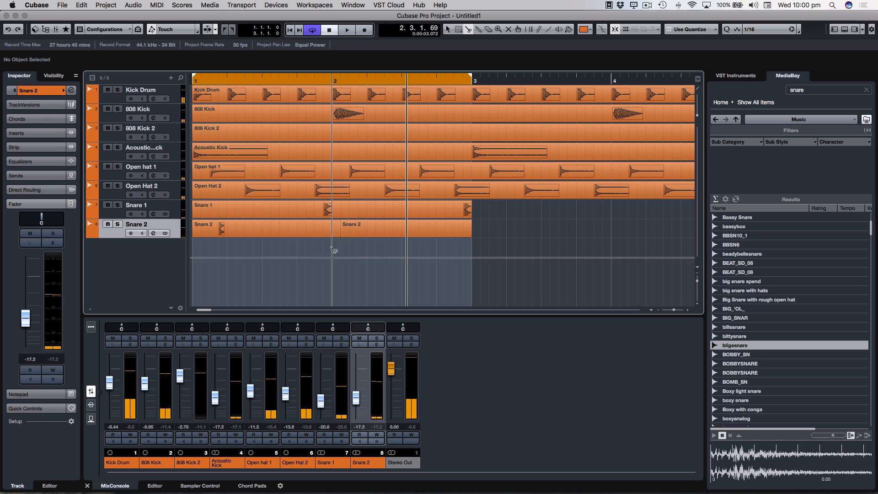
right_click(332, 247)
left_click(336, 247)
left_click(354, 234)
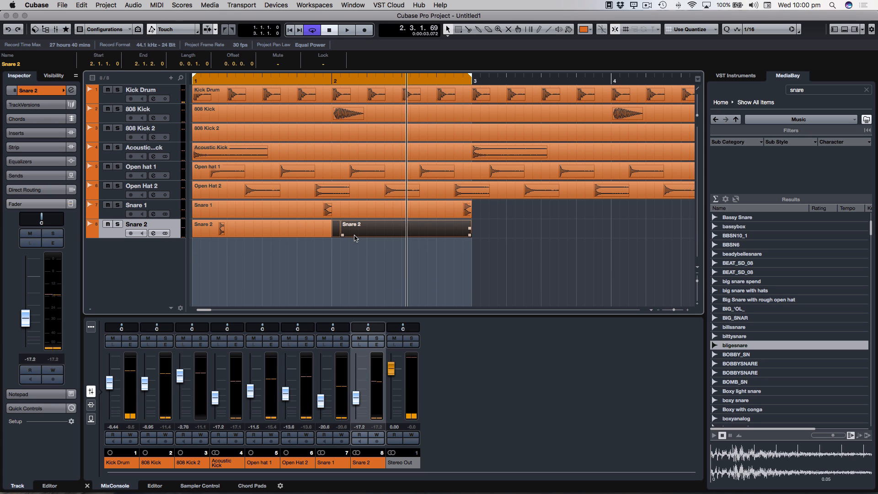
key("Delete")
Duplicate the one-bar Snare 2 part into bar 2 and glue both parts into one two-bar part.
left_click(279, 235)
key("super+d")
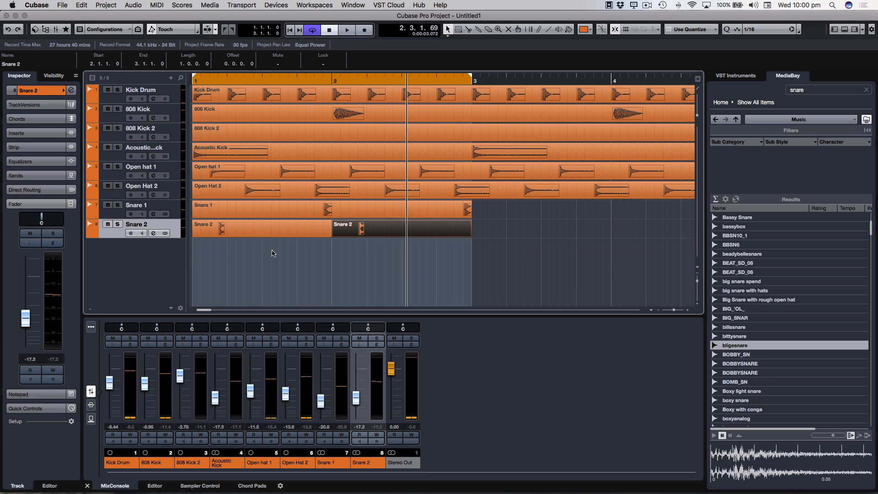
right_click(281, 229)
left_click(322, 232)
left_click(321, 231)
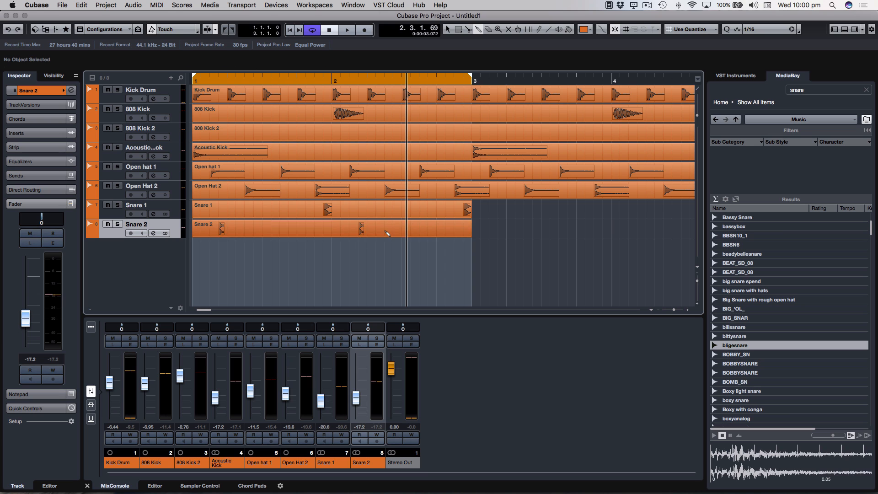
While playing the loop, set the faders of Open hat 1 to -12.2 dB, Open Hat 2 to -14.7 dB and Snare 1 to -18.1 dB.
key("Home")
key("g")
key("space")
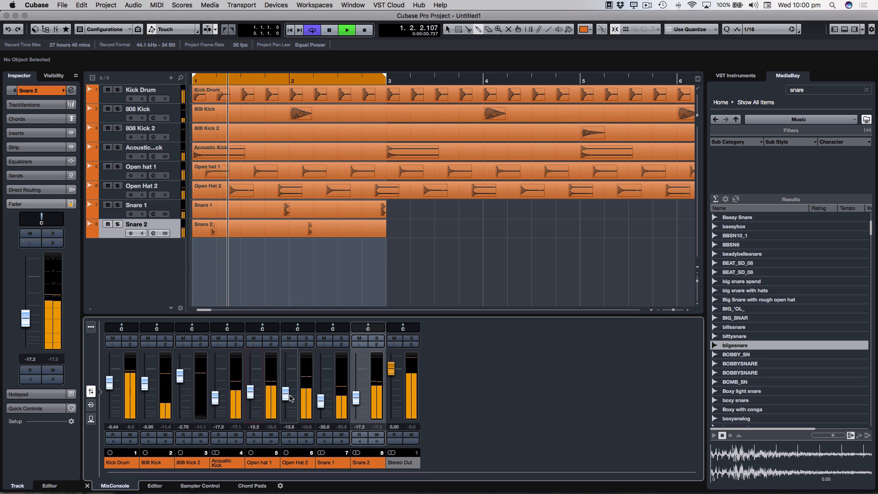
left_click_drag(286, 395, 322, 394)
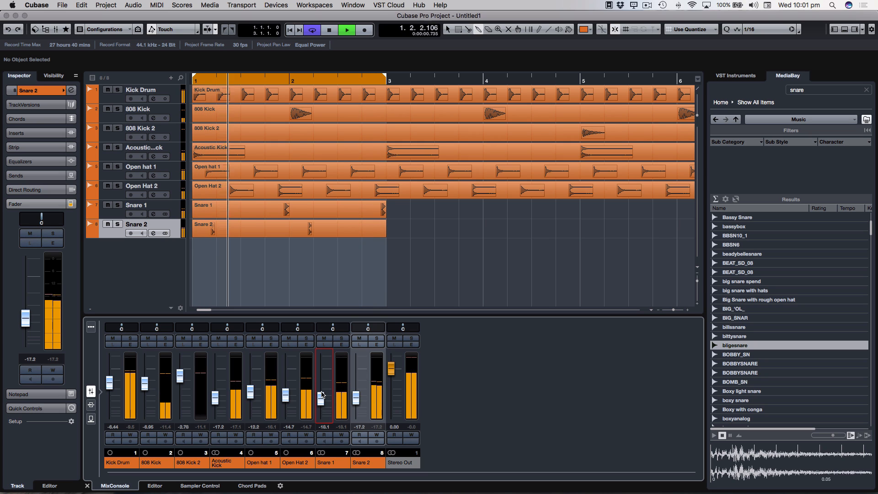
key("space")
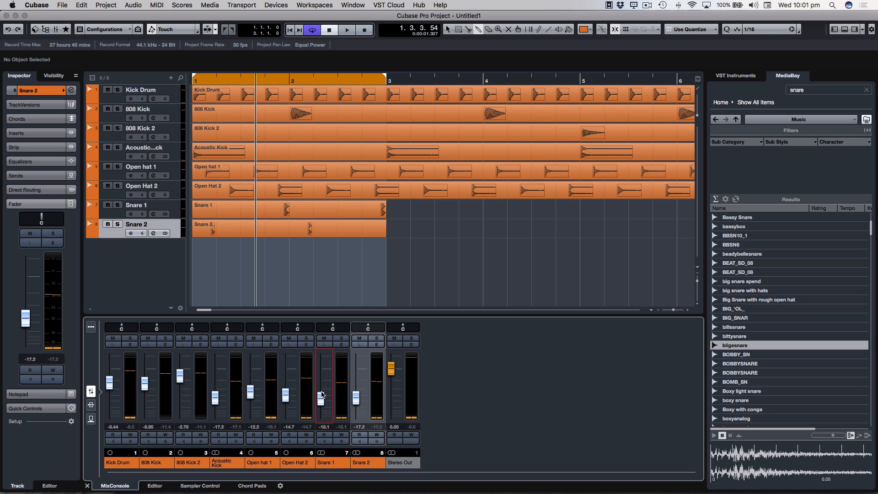
Select the two-bar Snare 1 and Snare 2 parts together and duplicate them three times to fill the range up to bar 9.
key("g")
key("g")
key("h")
key("h")
key("h")
key("h")
key("h")
key("h")
key("h")
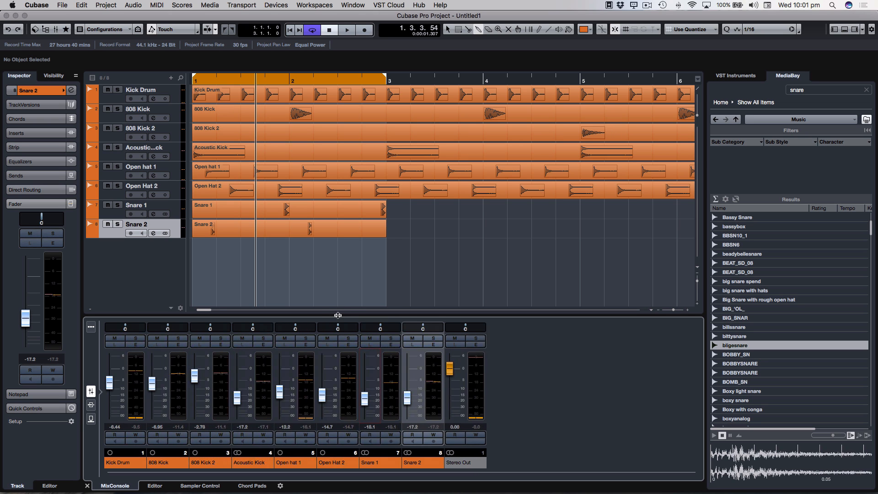
left_click(345, 280)
key("g")
key("g")
key("g")
key("g")
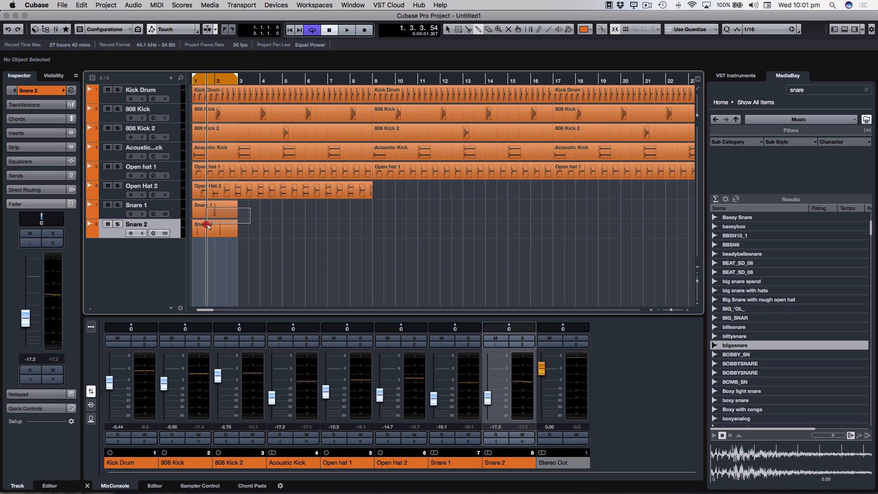
left_click_drag(207, 224, 229, 234)
key("super+d")
key("super+d")
key("super+d")
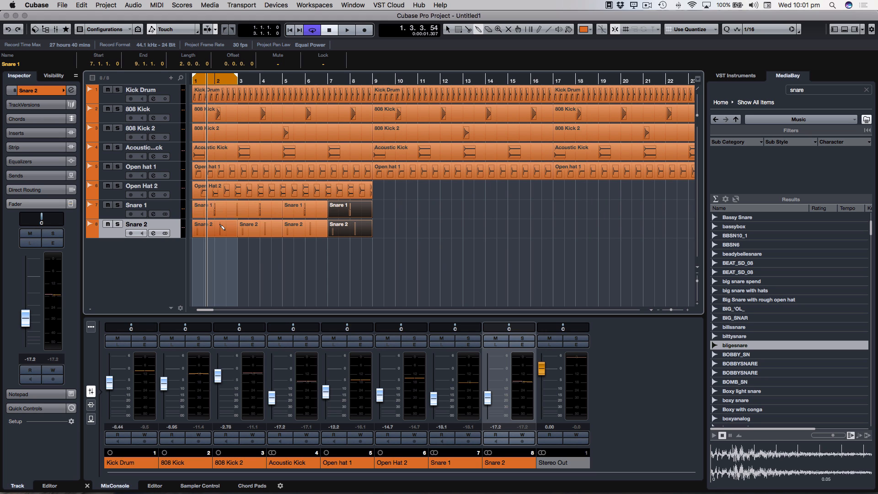
Glue the repeated parts on Snare 1 and Snare 2 into one eight-bar part per track, then return to the selection tool.
left_click(223, 226)
left_click(222, 227)
left_click(222, 226)
left_click(221, 211)
left_click(238, 212)
right_click(332, 235)
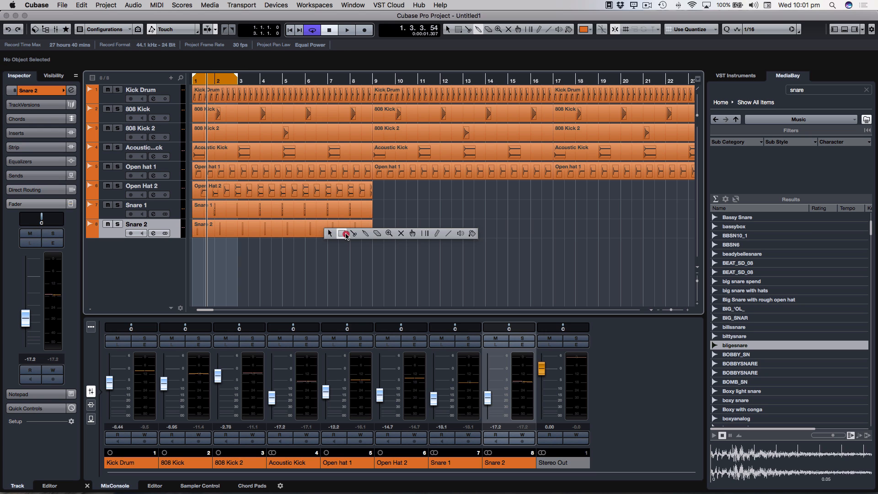
left_click(339, 234)
right_click(337, 235)
left_click(337, 234)
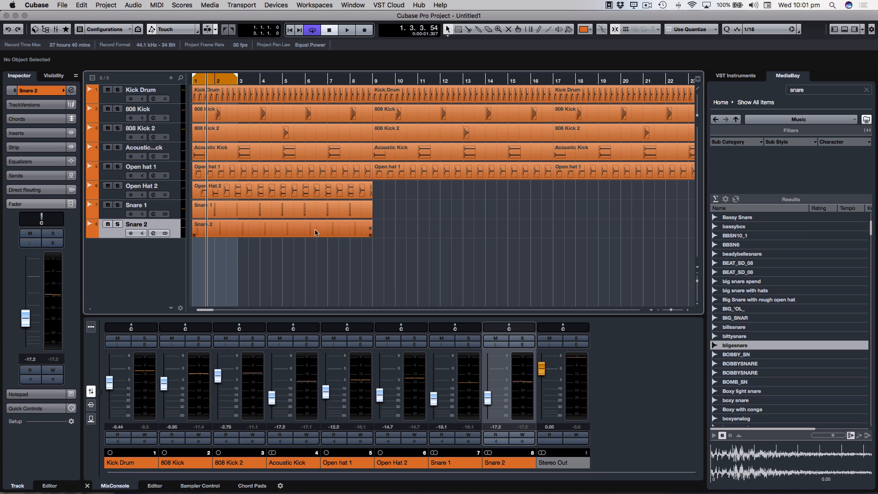
Set the cycle range from bar 1 to bar 9 and change the grid type to Bar.
key("g")
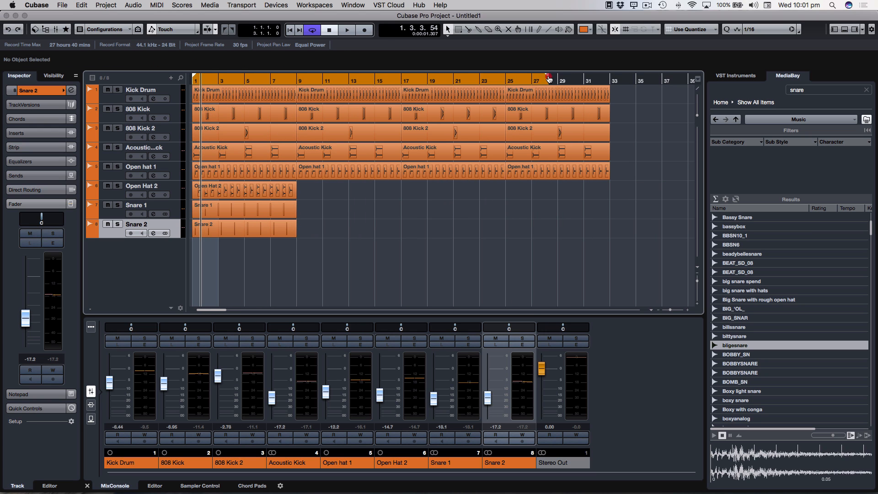
left_click_drag(549, 78, 297, 108)
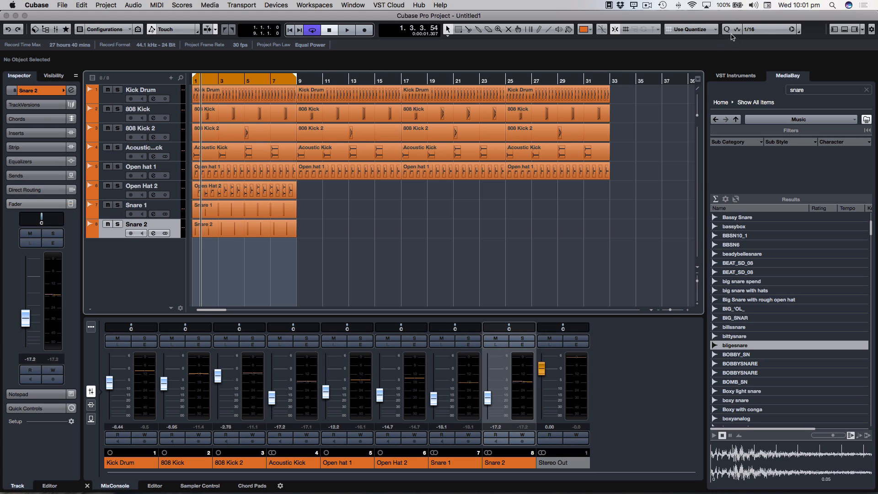
left_click(690, 30)
left_click(688, 13)
Play the eight-bar loop and lower the 808 Kick 2 fader to about -3.9 dB.
key("space")
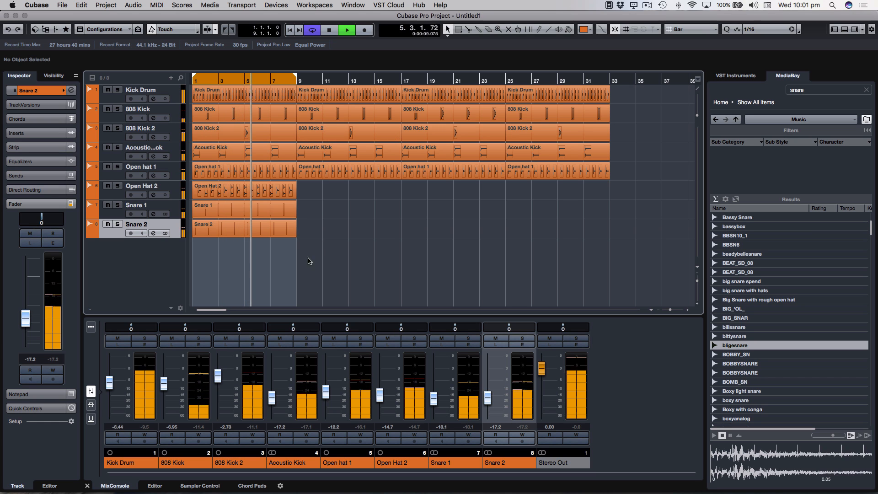
left_click_drag(221, 378, 222, 380)
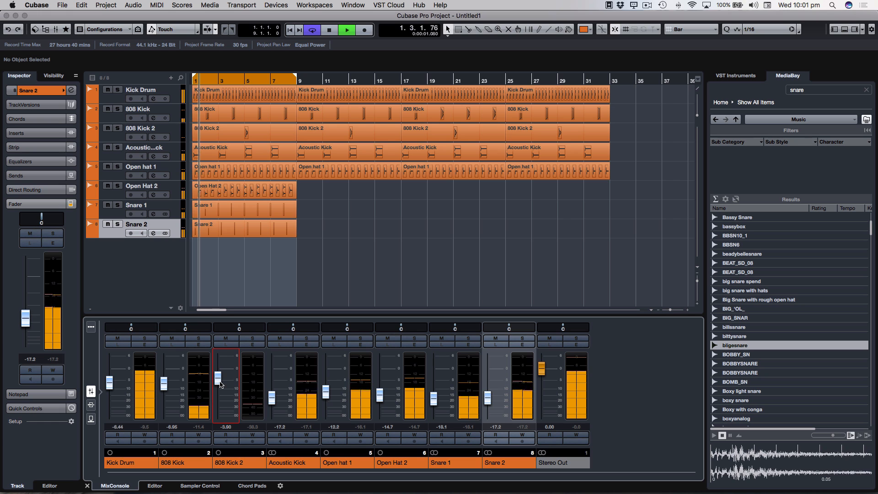
key("space")
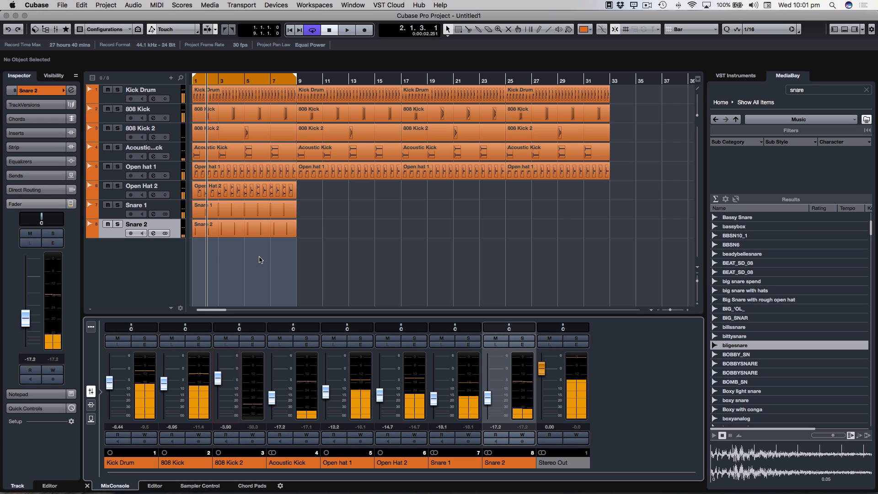
key("h")
key("h")
key("h")
key("h")
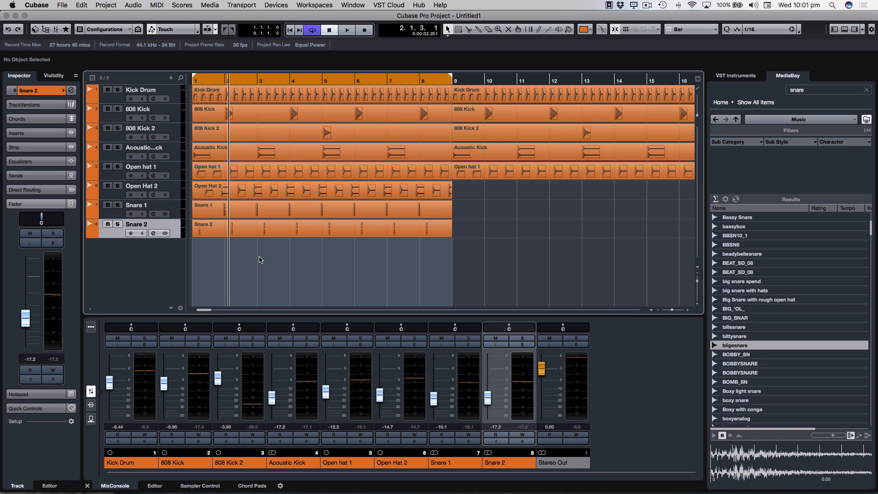
Search the media library for bass samples, replacing the snare search term.
left_click(804, 89)
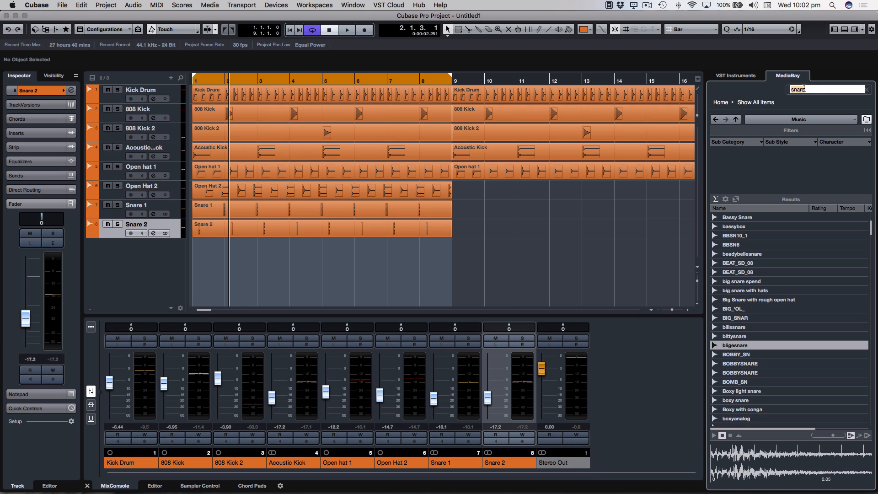
type("bass")
key("Return")
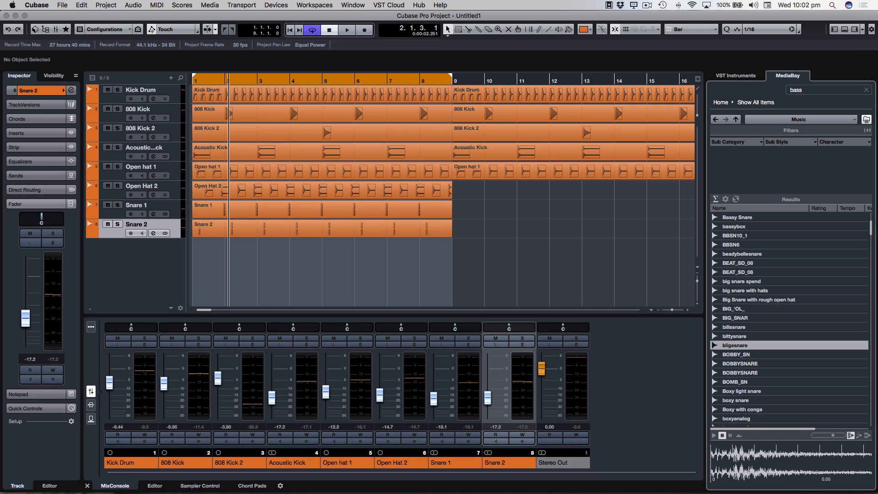
Browse the bass search results and try previewing several of them, including Bass Hit 6C_Niche_sb, Bass_Bb_125_Niche_XVB and Bass_C_120_Niche_REC.
scroll(750, 338, "down", 10)
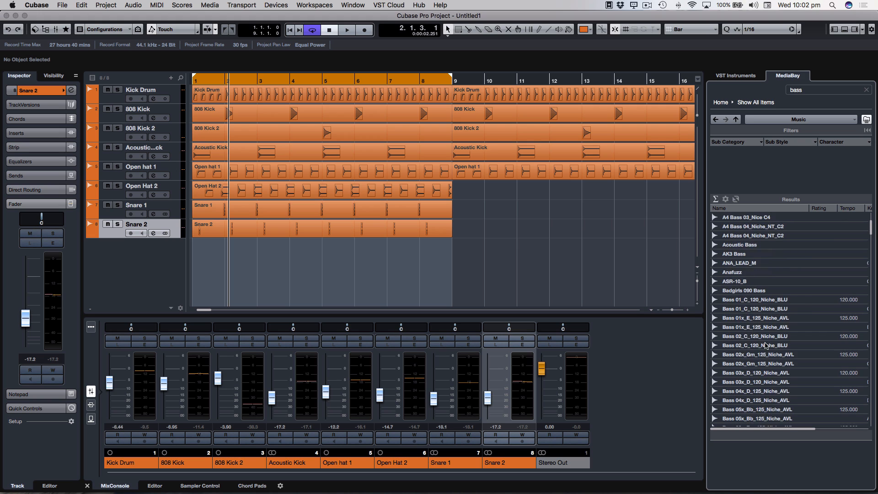
scroll(791, 348, "down", 5)
left_click(825, 346)
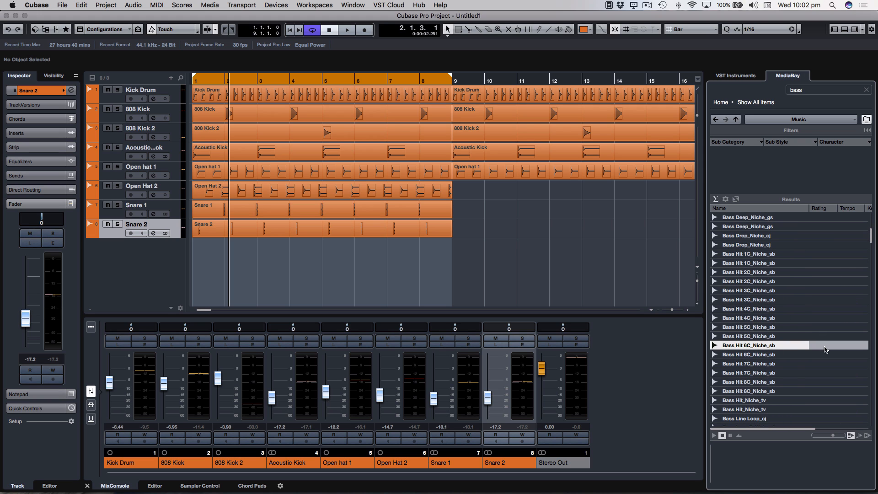
left_click(755, 291)
scroll(778, 337, "down", 5)
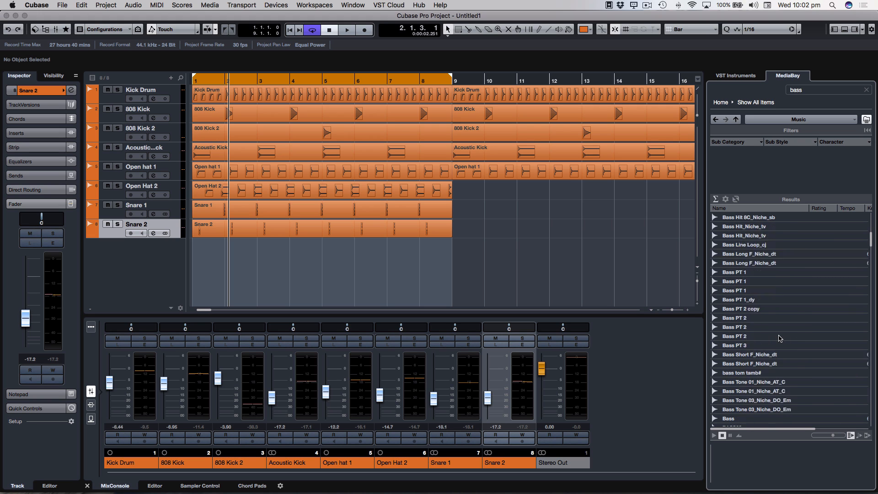
left_click(740, 346)
scroll(768, 347, "down", 5)
left_click(757, 346)
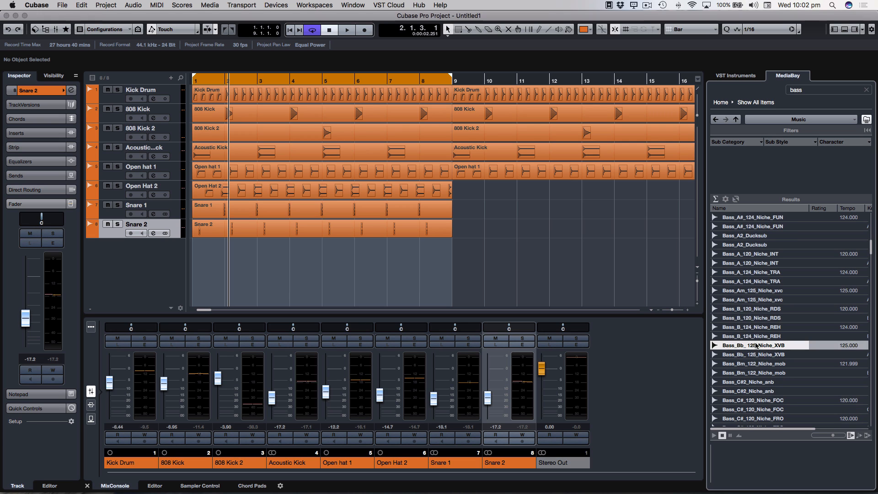
scroll(753, 358, "down", 5)
left_click(745, 353)
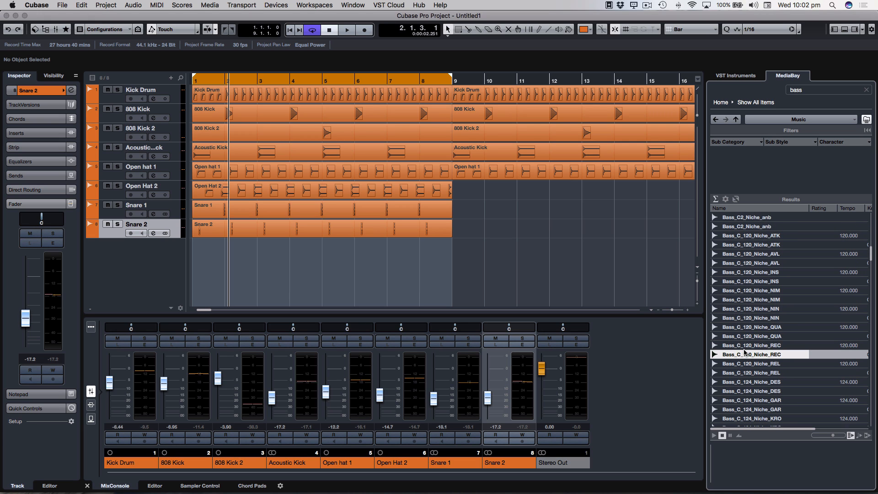
left_click(715, 435)
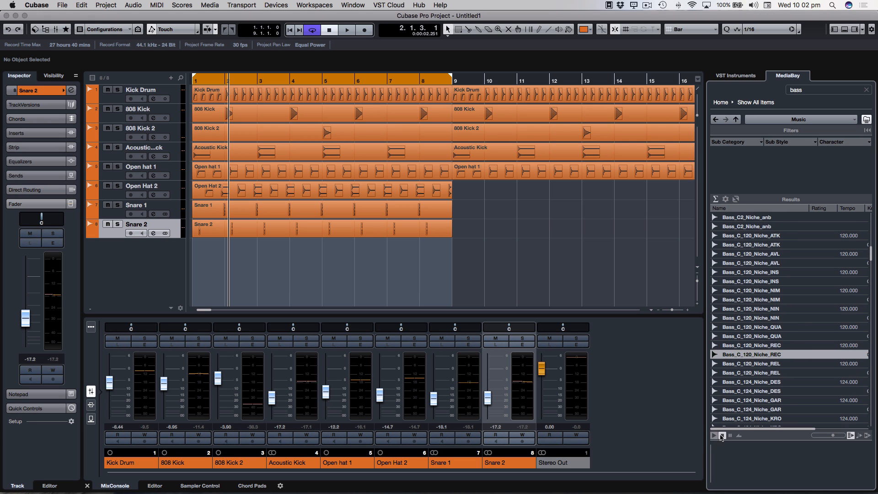
Look further down the bass results and audition a bass drum sample and cw_ModBass02 F3.
left_click(742, 377)
scroll(749, 366, "down", 10)
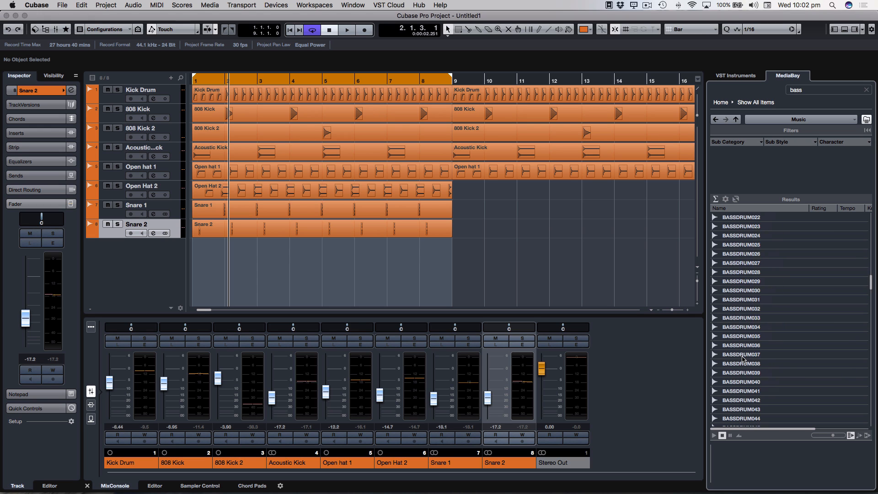
scroll(743, 359, "down", 10)
left_click(735, 355)
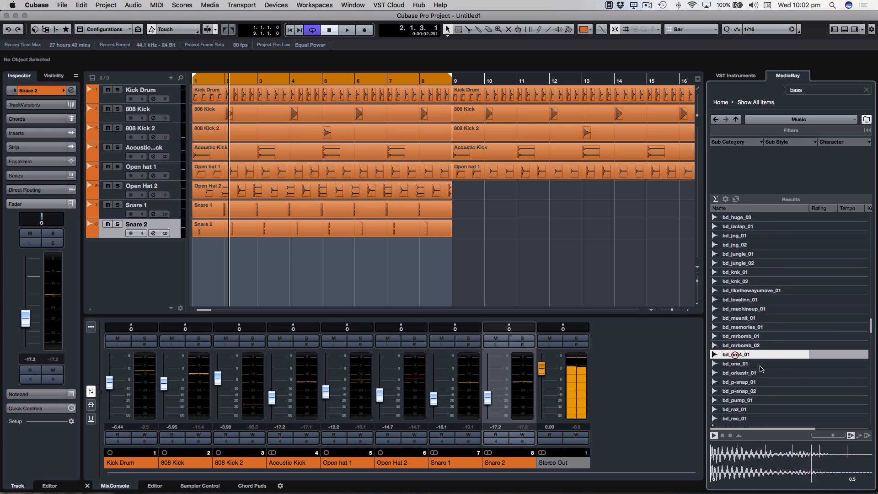
scroll(762, 370, "down", 10)
left_click(739, 364)
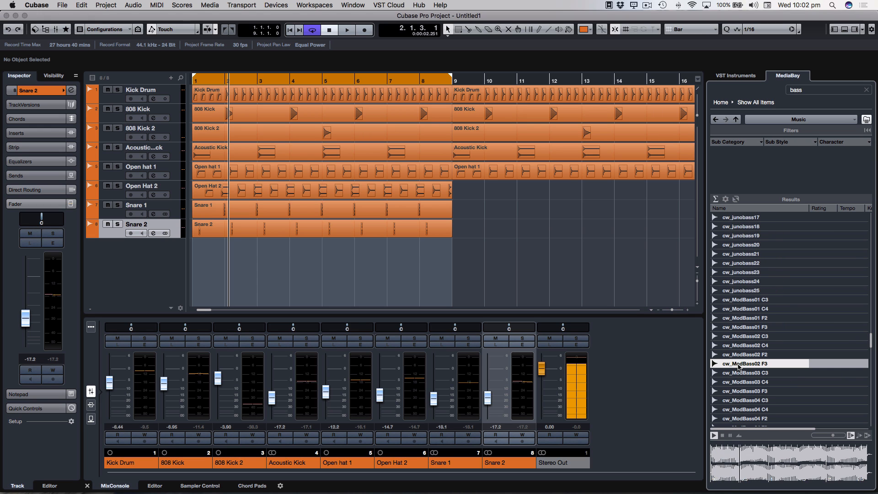
Lower the preview volume and choose cw_ModBass04 C3 among the cw_ModBass samples.
left_click_drag(832, 435, 821, 437)
left_click(798, 401)
scroll(756, 380, "down", 10)
scroll(755, 373, "up", 10)
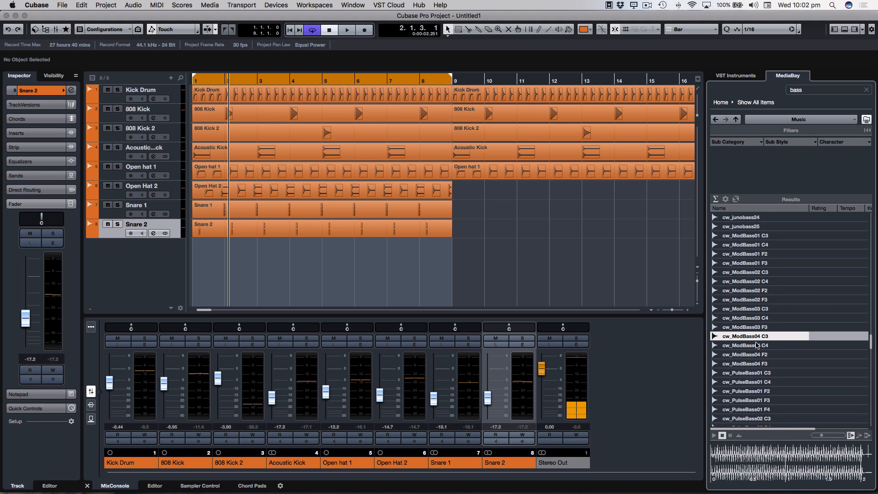
Import cw_ModBass04 C3 at bar 4 onto a new track below Snare 2, accepting the default import options.
mouse_move(752, 339)
left_mouse_down()
mouse_move(306, 253)
mouse_move(266, 253)
mouse_move(275, 256)
left_mouse_up()
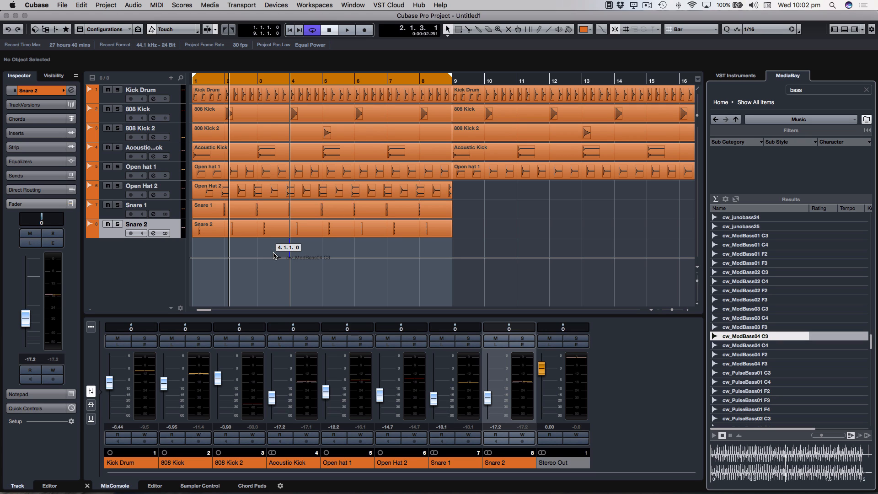
left_click_drag(273, 255, 274, 256)
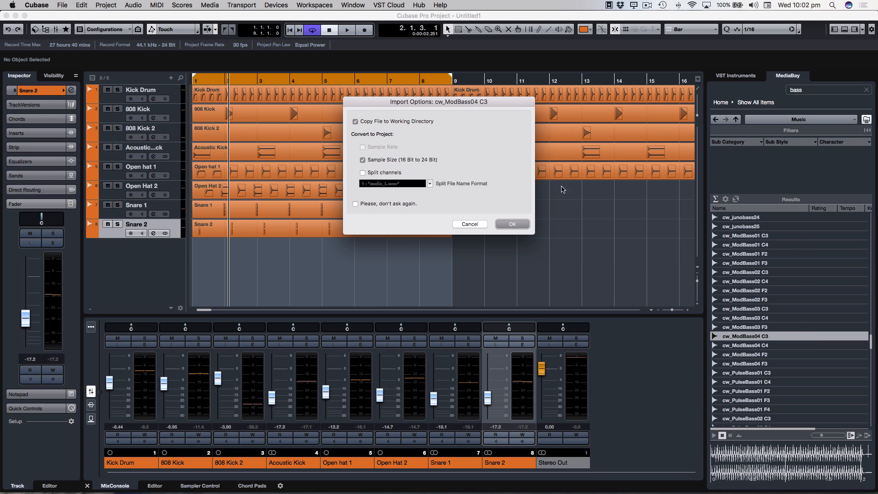
left_click(522, 228)
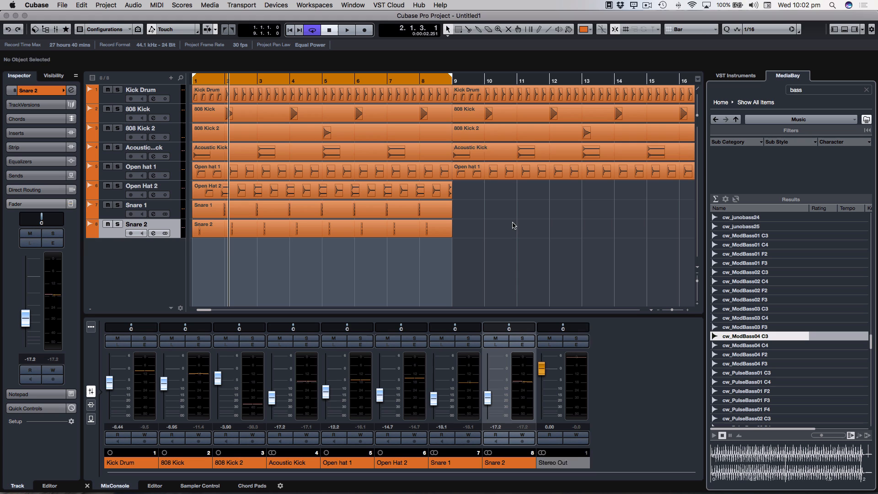
Change the grid type to Beat and move the cw_ModBass04 C3 event to bar 3, beat 3.
left_click(762, 29)
left_click(700, 33)
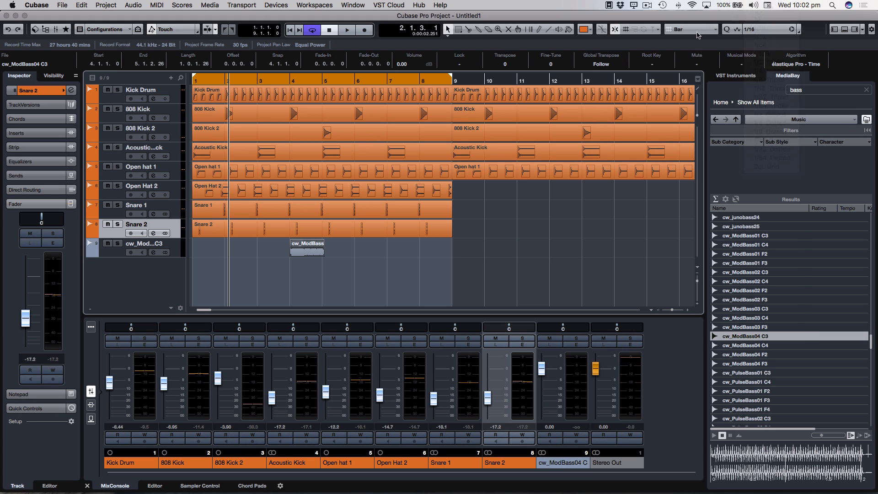
left_click(693, 30)
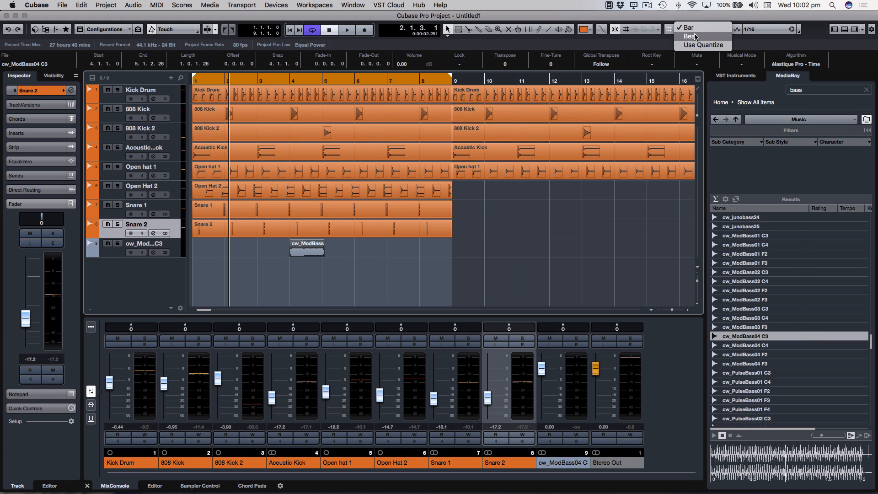
left_click(692, 36)
key("h")
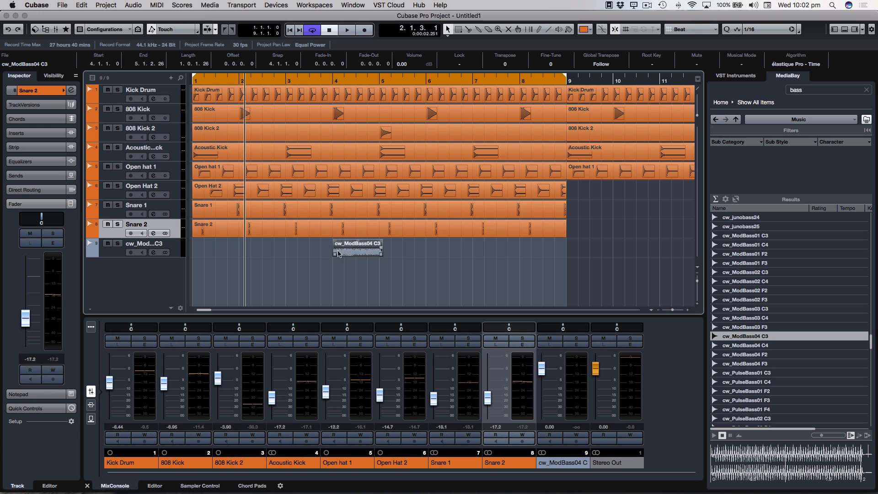
left_click_drag(347, 251, 324, 251)
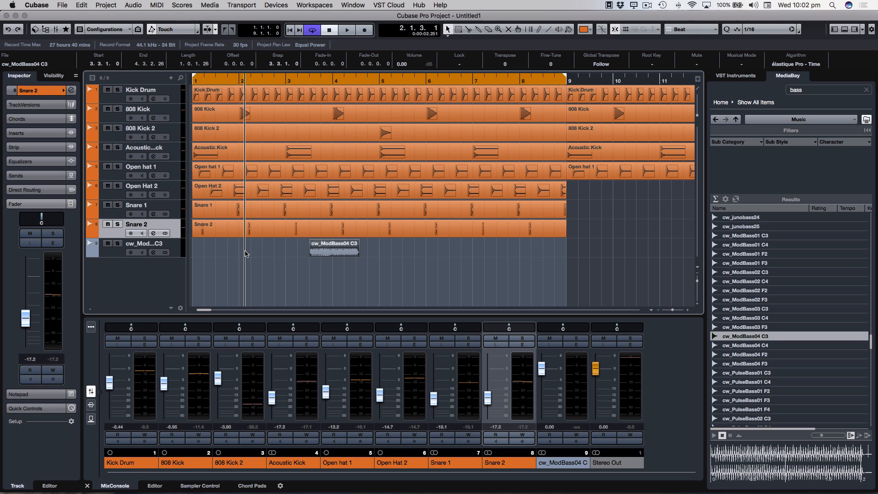
Move the cw_ModBass04 C3 track up between the 808 Kick and 808 Kick 2 tracks.
left_click(118, 255)
left_click_drag(118, 135, 118, 132)
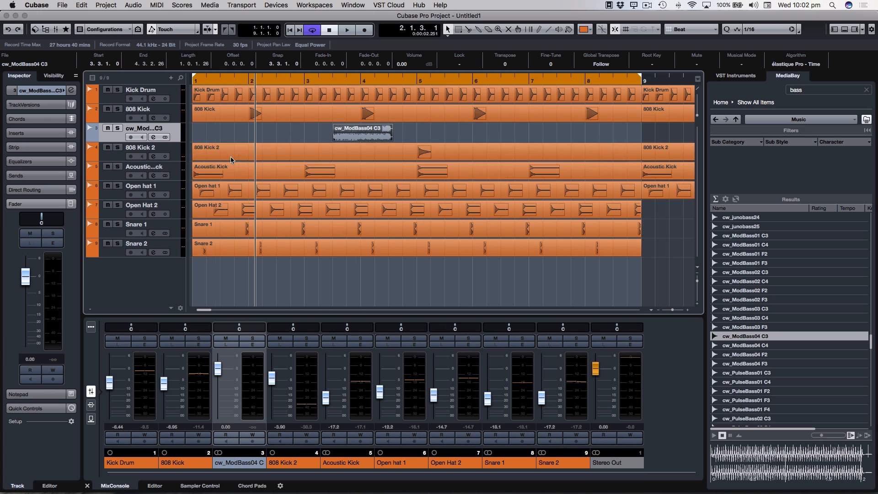
key("h")
Try Color 2 and Color 12 on the cw_ModBass04 C3 event.
left_click(370, 113)
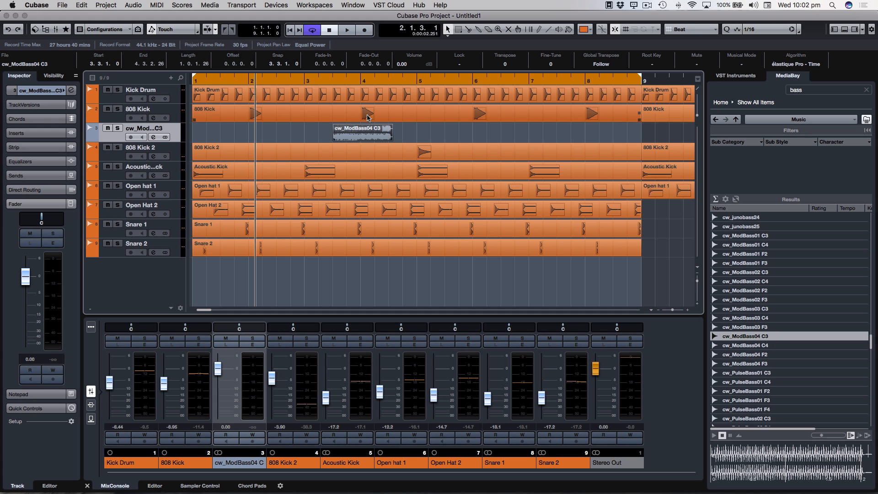
right_click(365, 134)
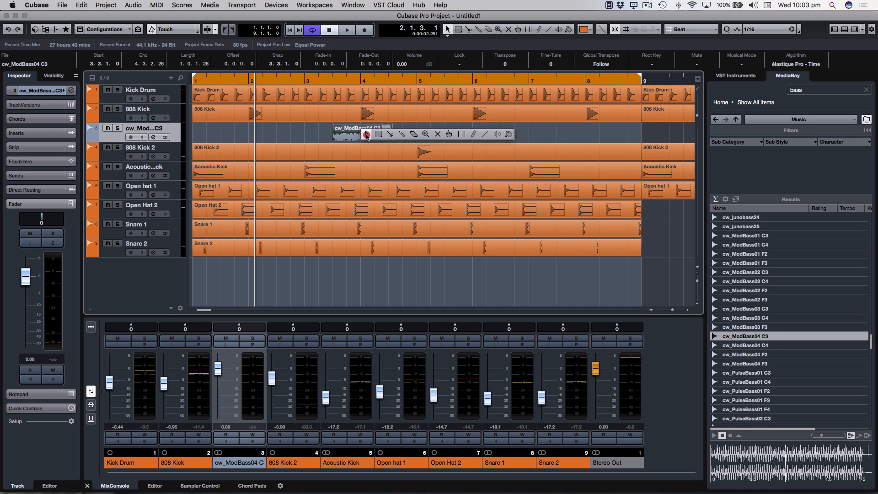
left_click(365, 134)
left_click(586, 32)
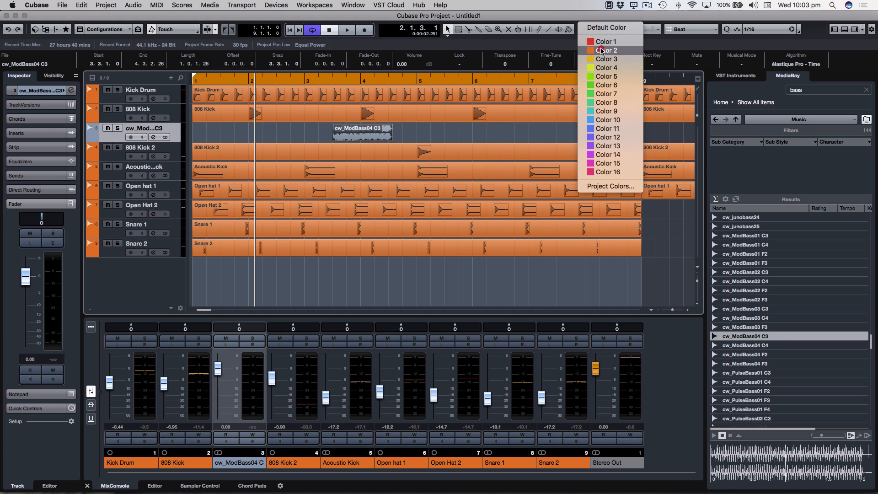
left_click(600, 49)
left_click(356, 139)
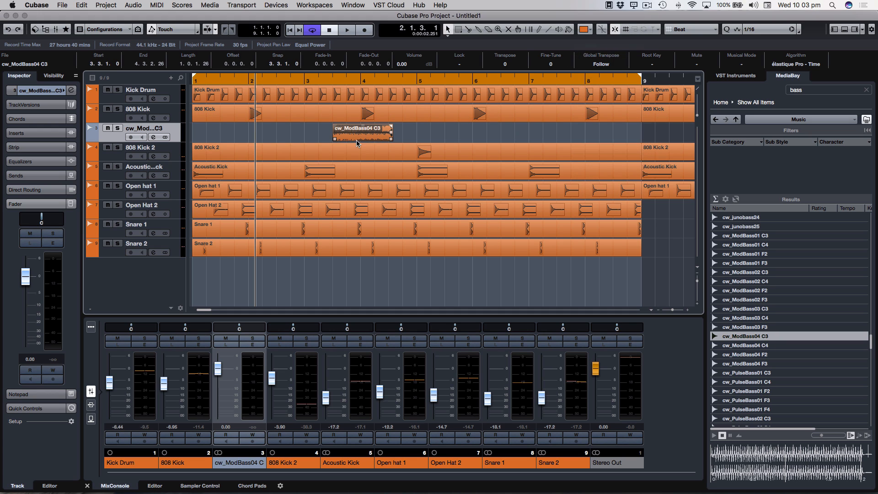
left_click(588, 31)
left_click(578, 137)
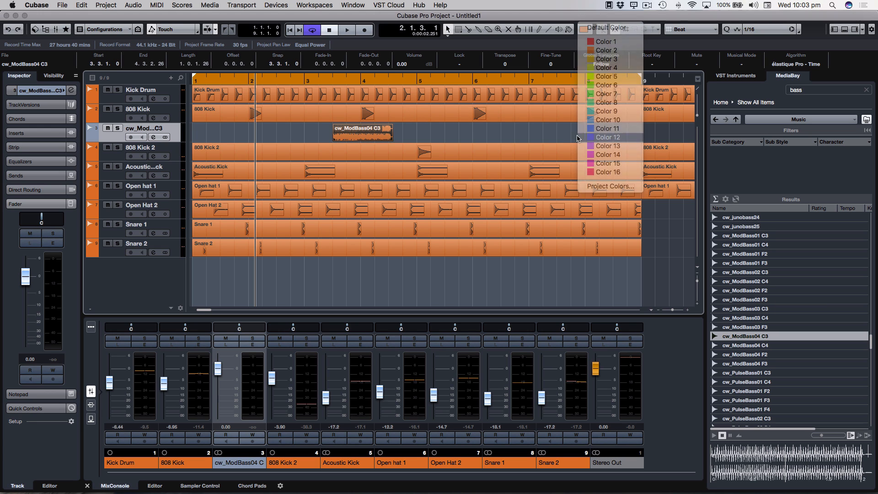
Apply Color 14 to the cw_ModBass04 C3 event and give its mixer channel the matching magenta color.
left_click(587, 29)
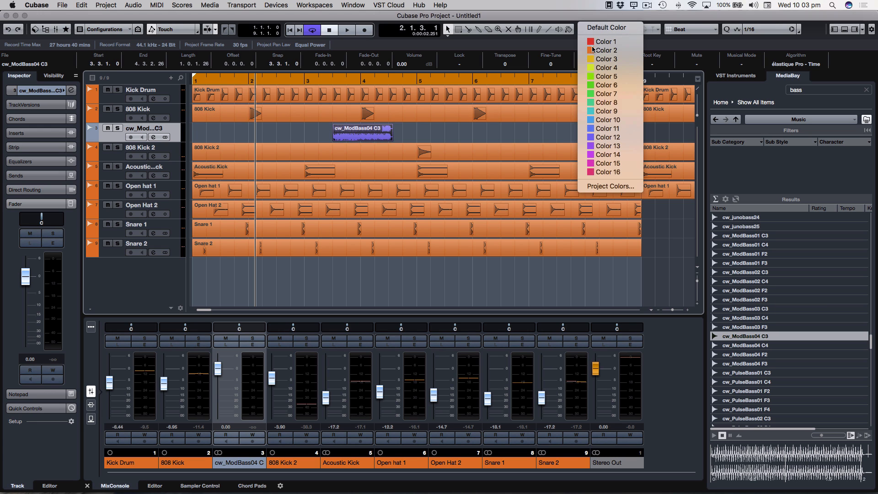
left_click(600, 156)
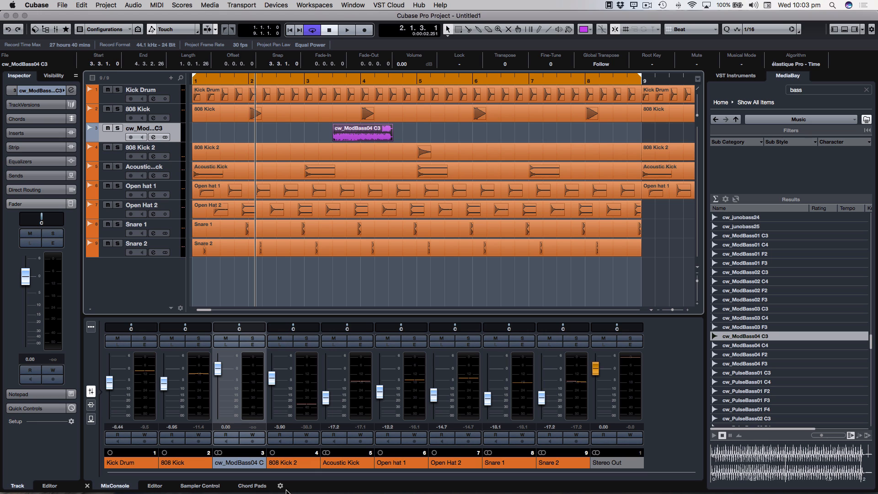
left_click(262, 464)
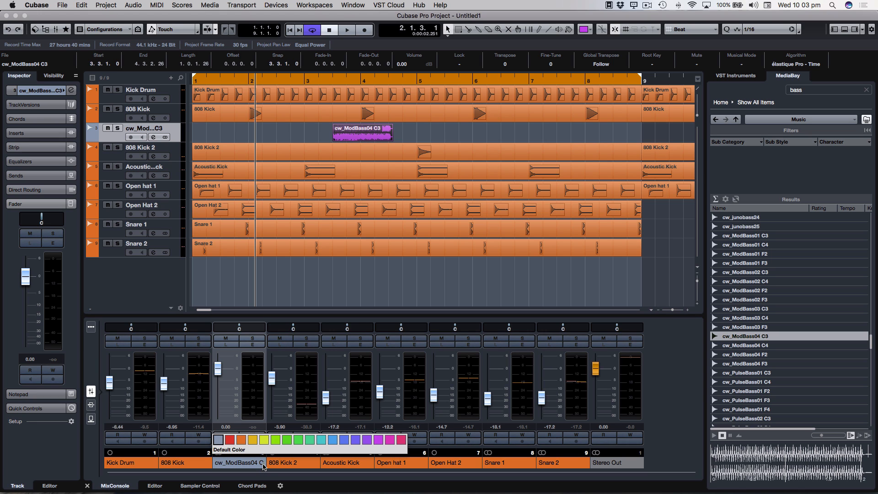
left_click(379, 440)
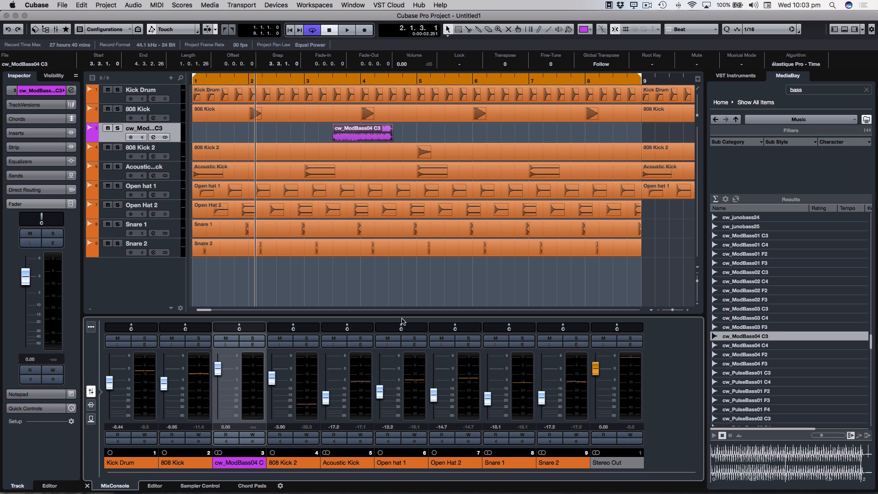
Move the bass event to the start of bar 3, return to the project start and lower the bass fader to -7.30 dB.
left_click(354, 138)
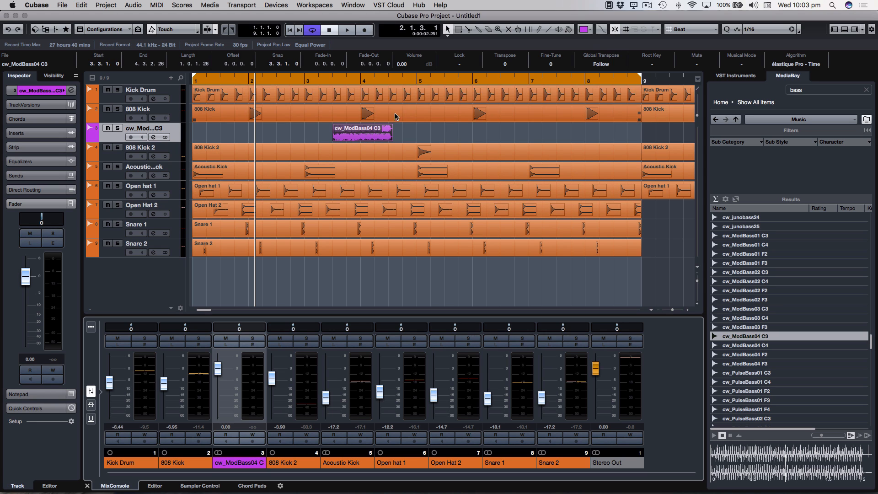
left_click_drag(371, 132, 344, 134)
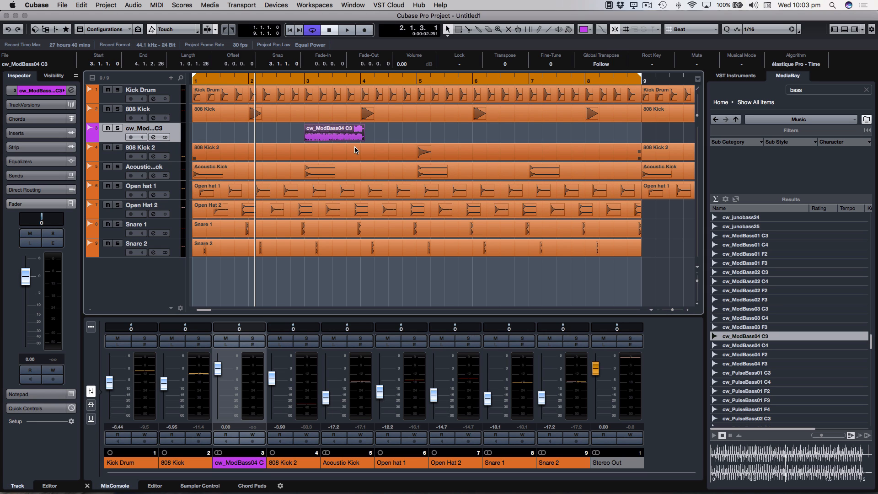
key("Home")
left_click_drag(26, 277, 30, 300)
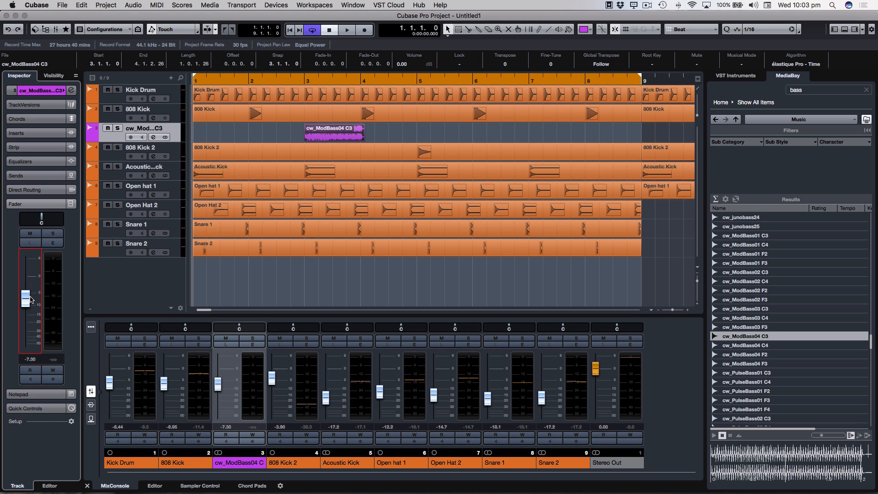
During playback, lower the bass fader to about -12 dB and trim the bass event's end to bar 4.
key("space")
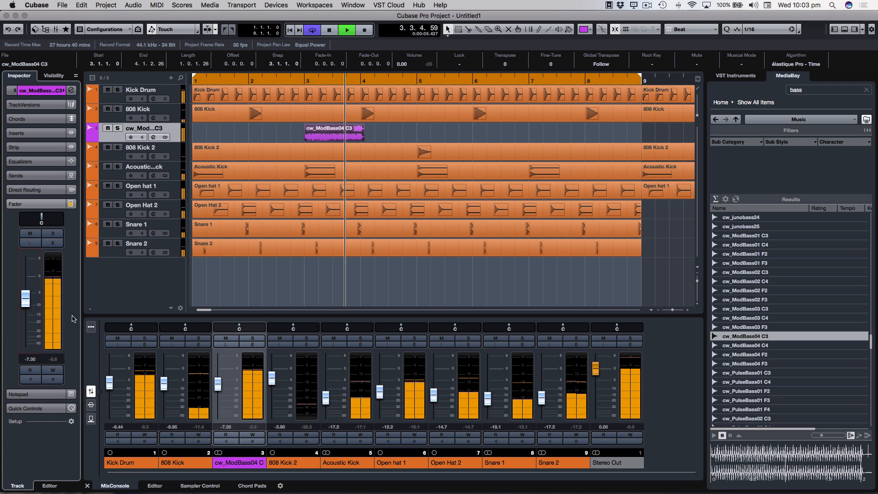
left_click_drag(22, 307, 23, 318)
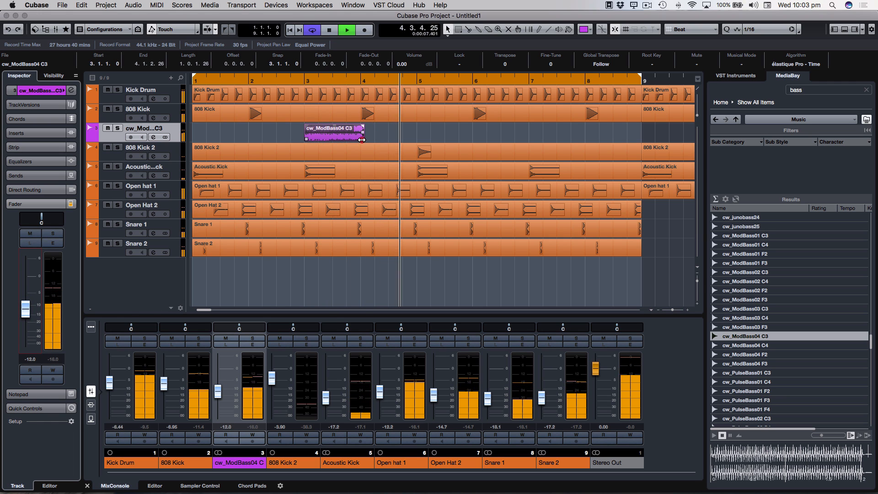
left_click_drag(363, 139, 359, 141)
key("space")
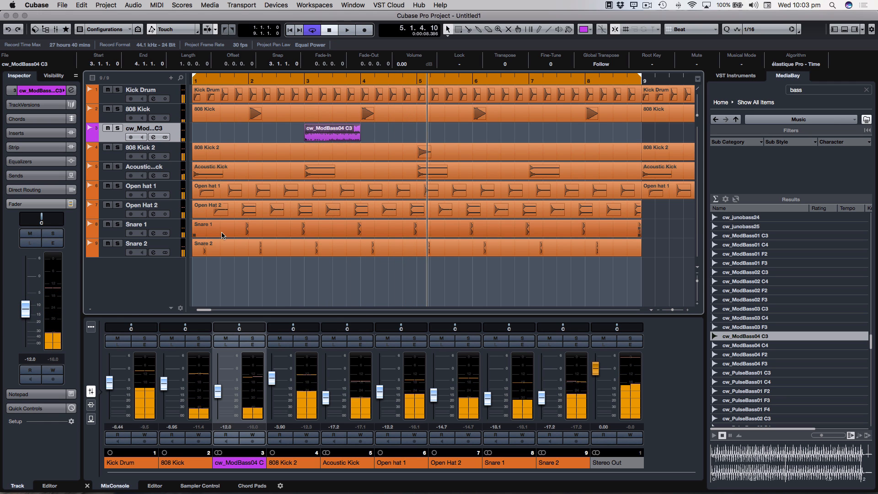
Lower the bass fader slightly to about -12.9 dB and play the loop from around bar 3.
left_click_drag(26, 309, 26, 311)
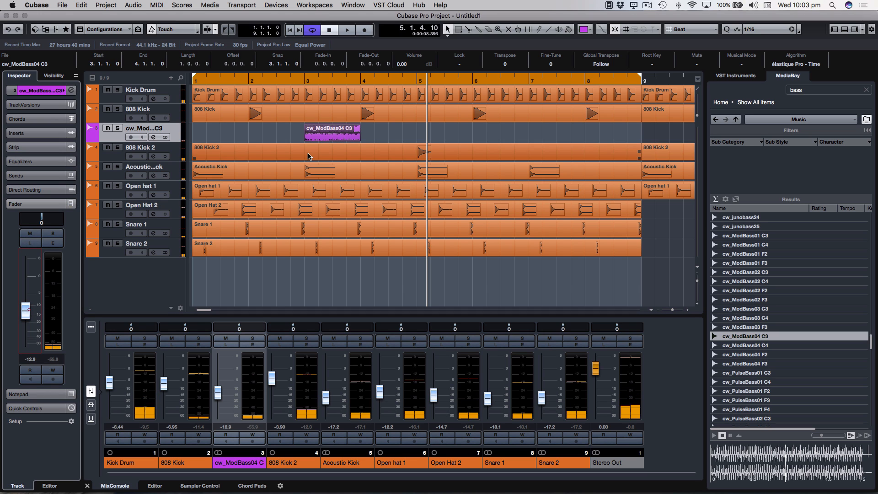
left_click(298, 80)
key("space")
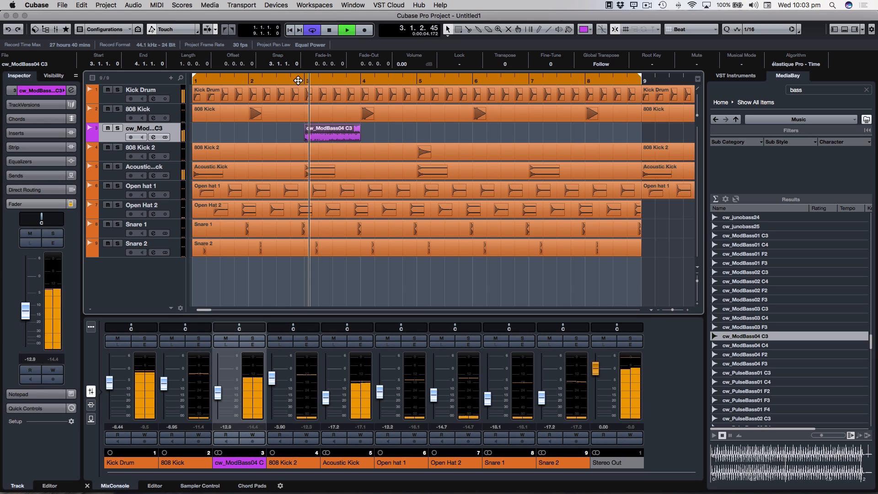
Stop playback, trim the bass event's end to bar 3 beat 3, and play from the last beat of bar 2.
key("space")
left_click(358, 139)
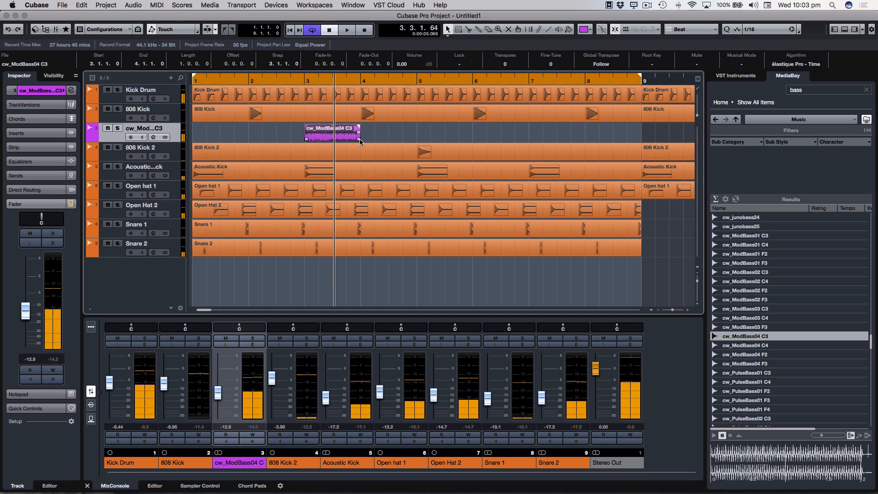
left_click_drag(358, 139, 332, 139)
left_click(290, 82)
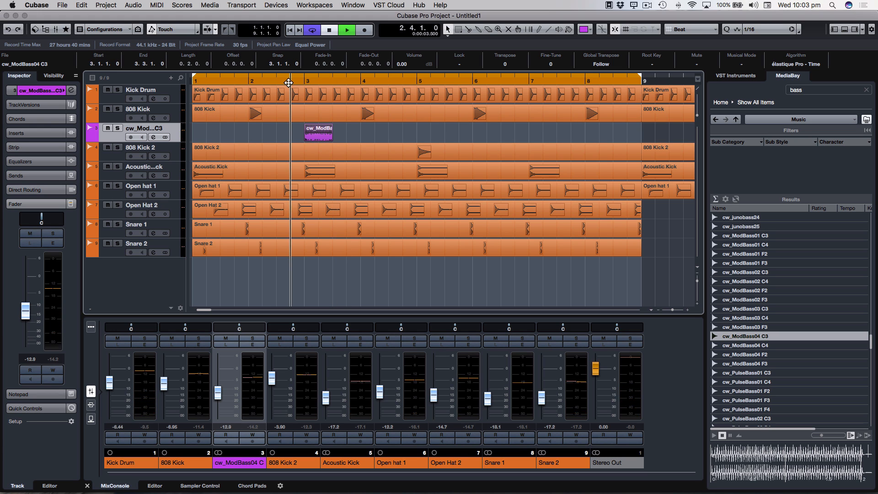
key("space")
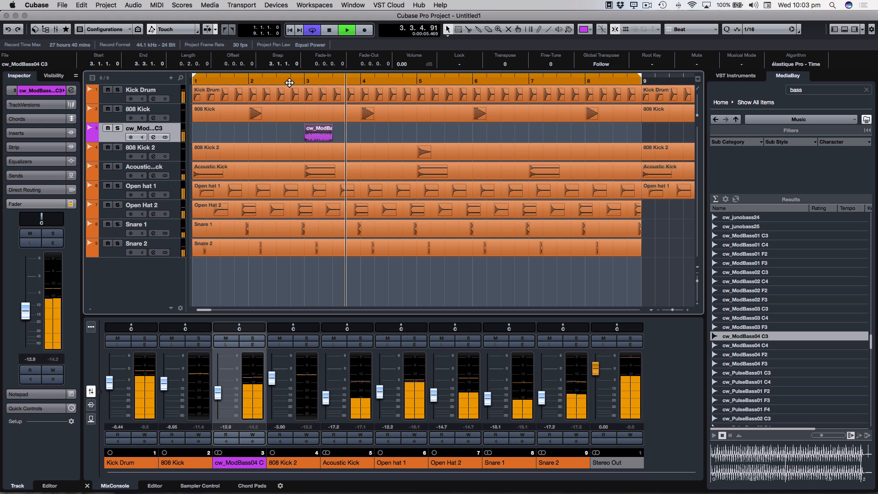
Move the shortened bass event to start at bar 3 beat 3 and play it back with the drums.
key("space")
left_click(319, 136)
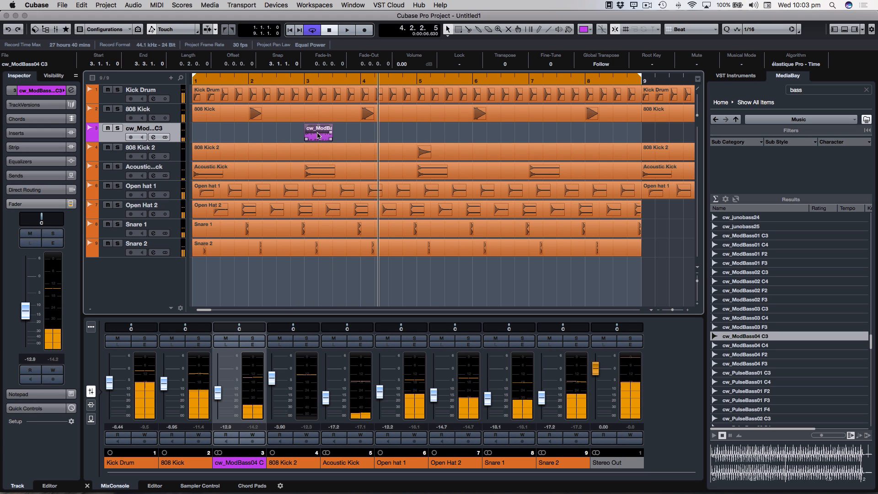
left_click_drag(318, 136, 347, 136)
left_click(316, 81)
key("space")
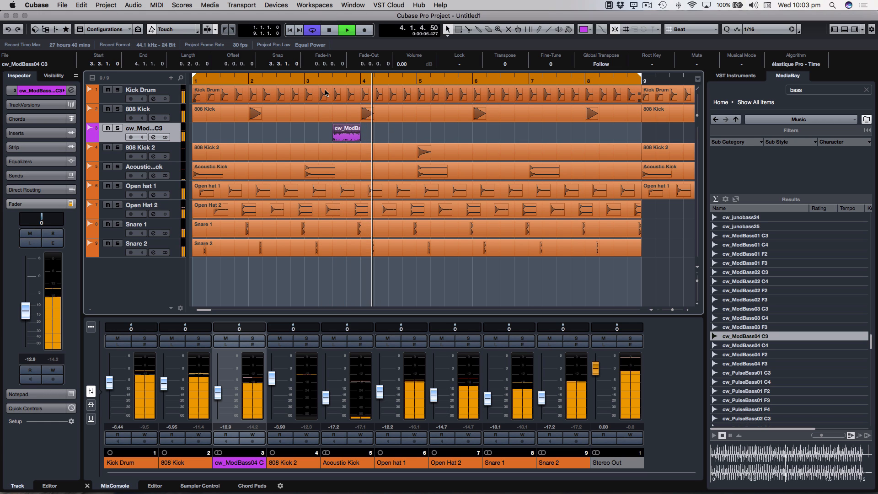
key("space")
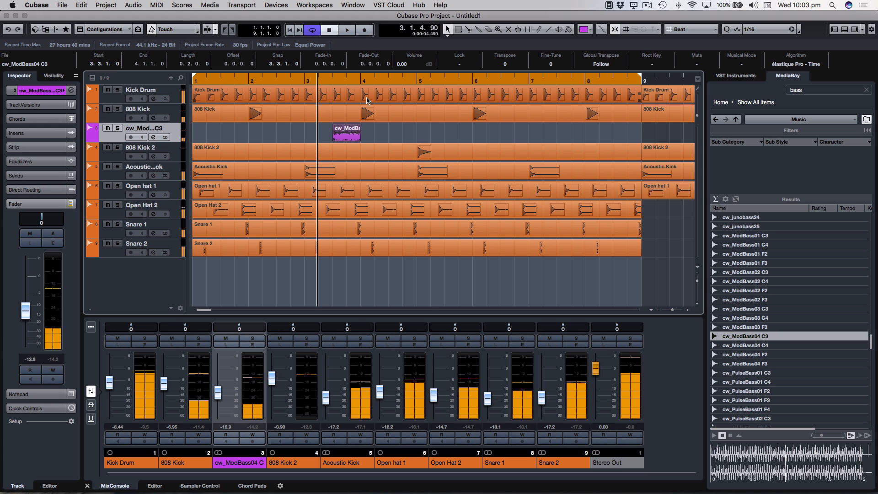
key("Home")
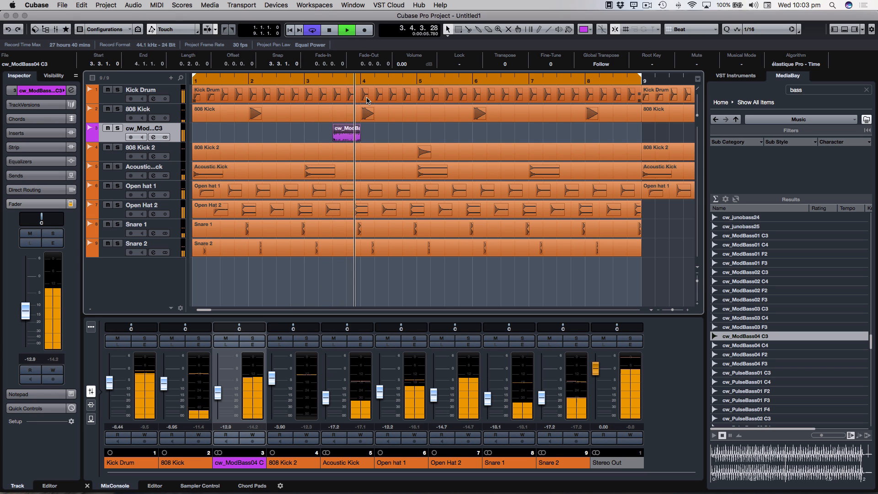
Copy the bass event to bar 8 beat 3 and enclose both events in one part spanning bars 1 to 9.
left_click(347, 134)
key("space")
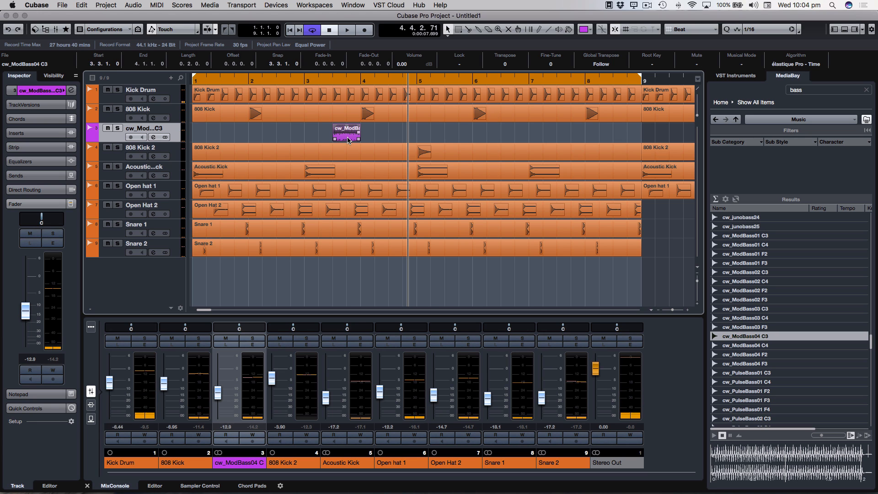
left_click_drag(351, 140, 630, 140)
double_click(310, 138)
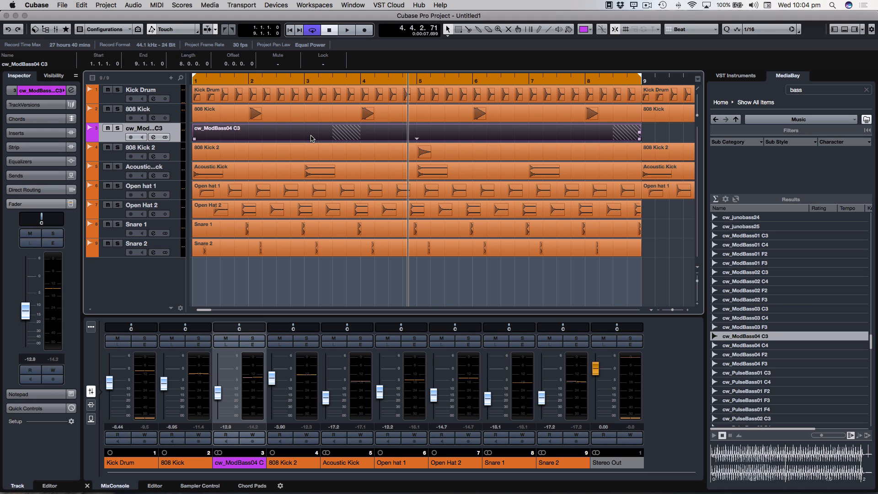
key("8")
left_click(312, 137)
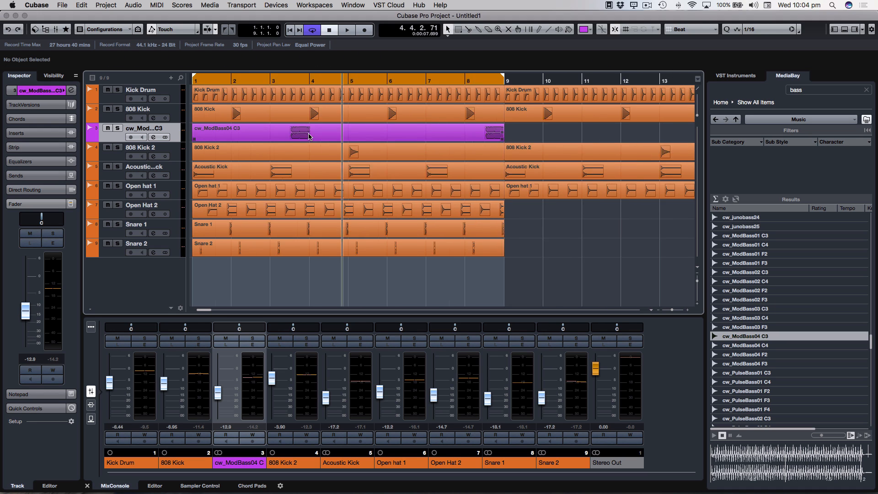
Rename the cw_ModBass04 C3 track to Bass.
key("g")
double_click(147, 129)
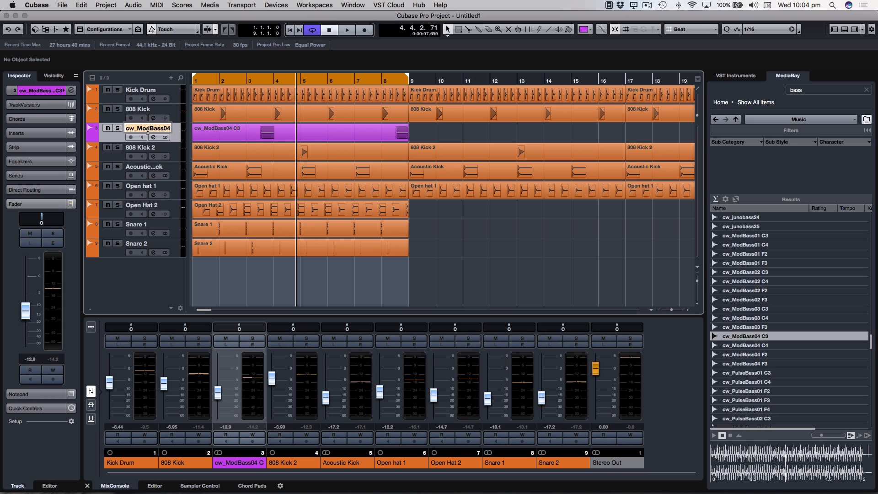
key("Return")
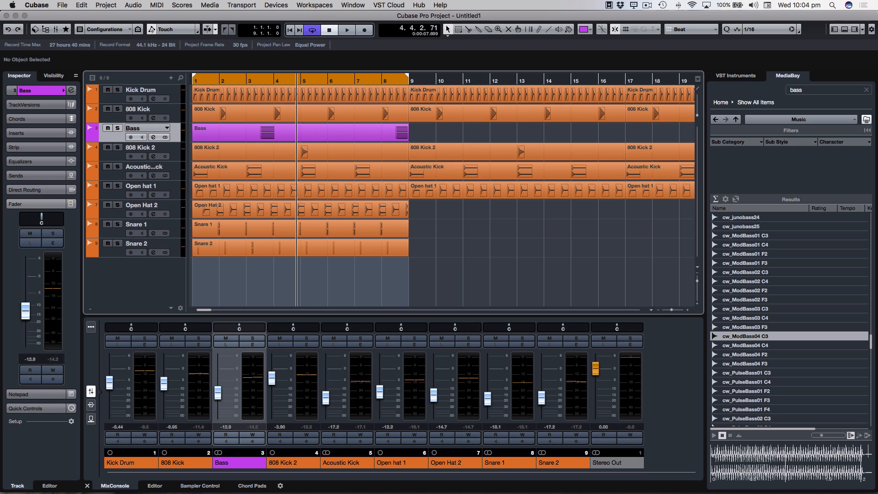
Insert the DualFilter effect in the Bass channel's first insert slot and set its Position to -41.6.
left_click(57, 247)
left_click(268, 241)
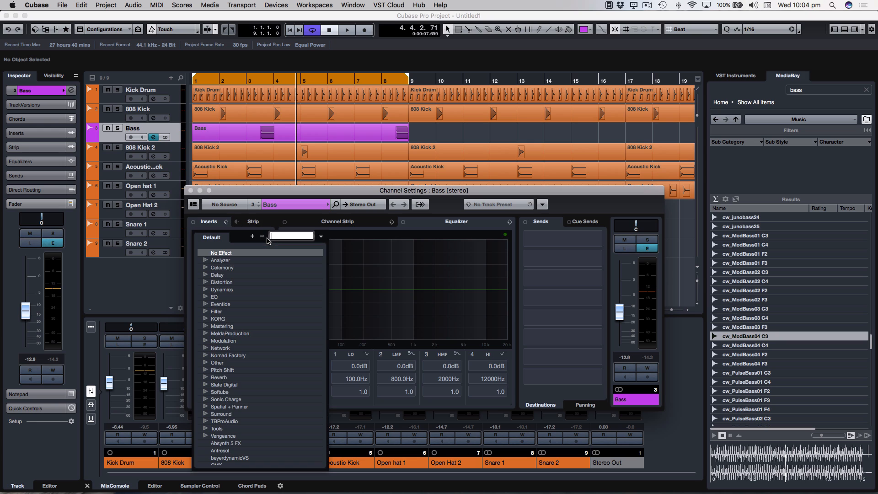
left_click(206, 313)
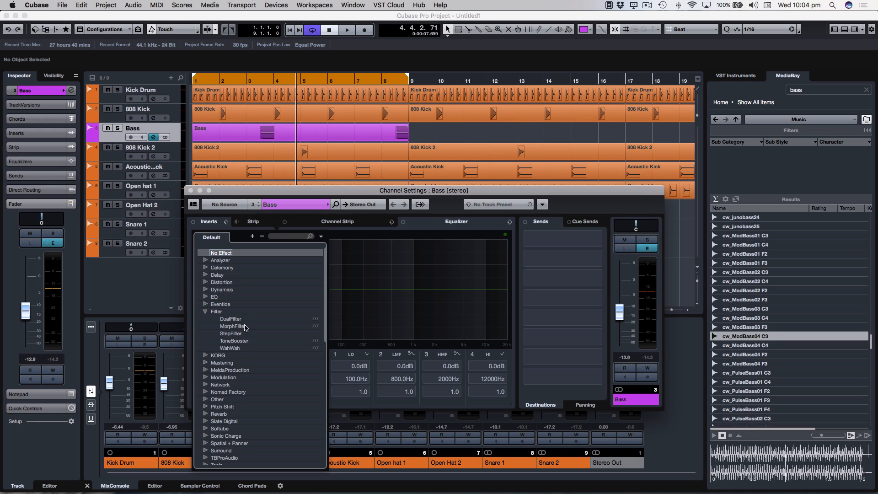
left_click(230, 319)
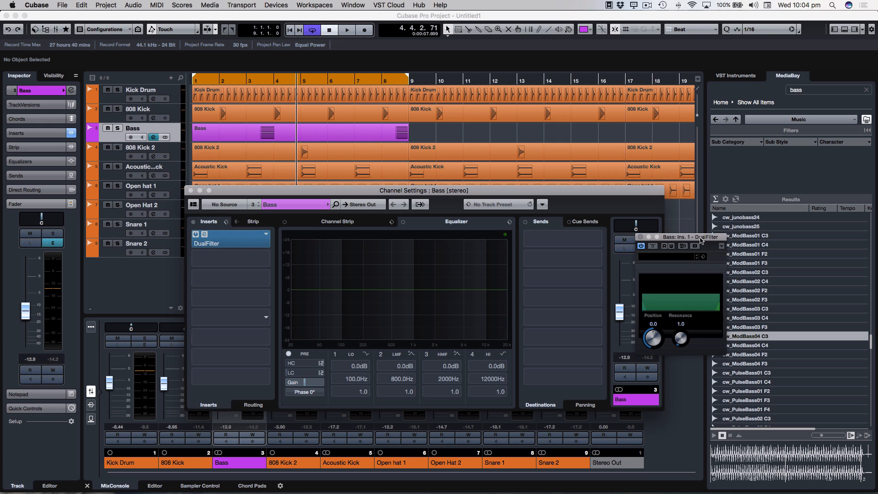
left_click_drag(701, 236, 332, 143)
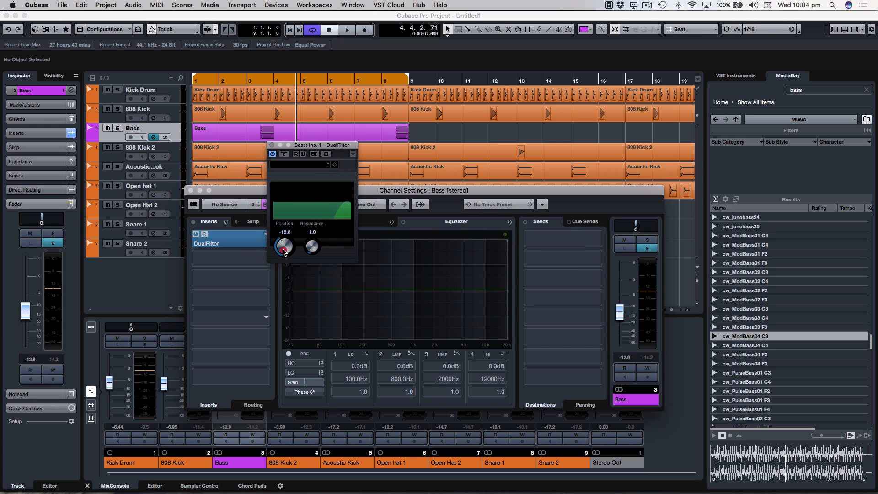
left_click_drag(284, 251, 279, 256)
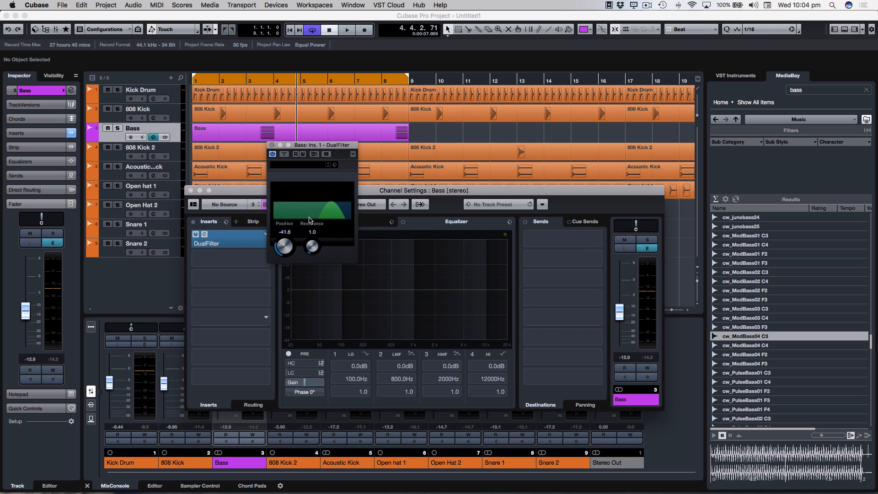
Close the Bass channel settings, set the cycle range from bar 3 to bar 4, and start looped playback.
right_click(247, 78)
left_click(244, 80)
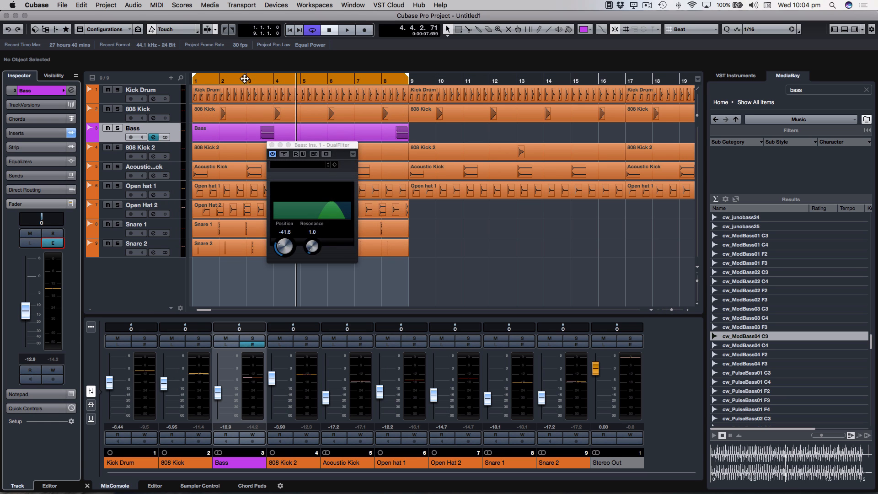
right_click(246, 79)
left_click(244, 79)
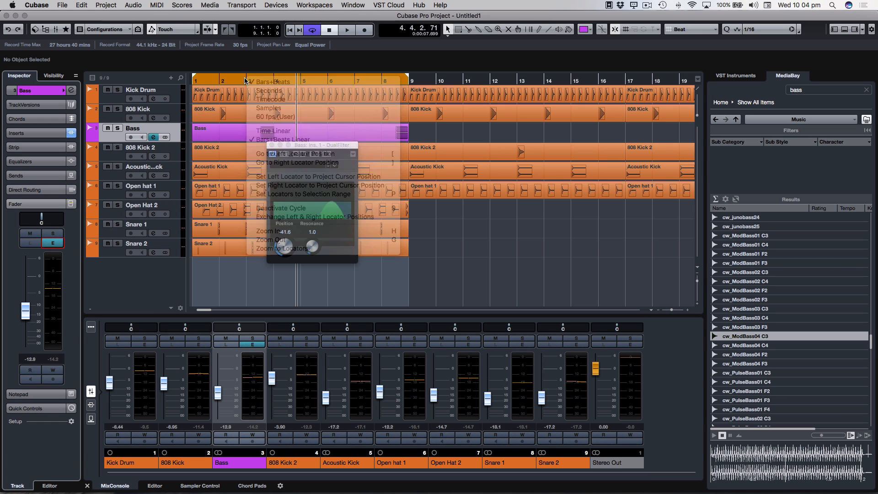
left_click(198, 79)
left_click_drag(259, 83, 247, 83)
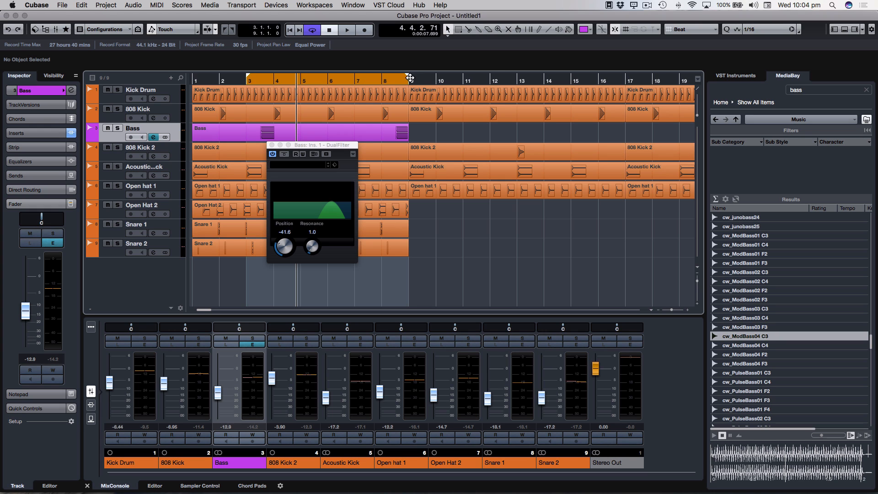
left_click_drag(410, 78, 272, 79)
key("space")
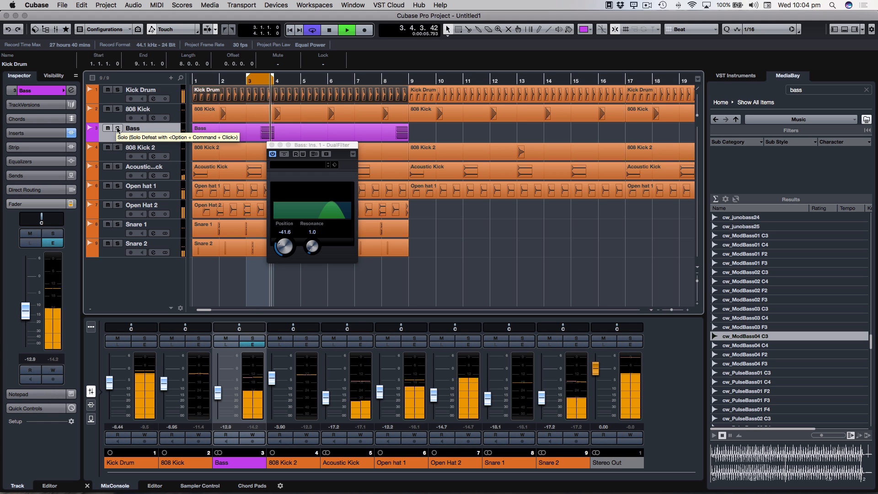
Set the DualFilter Position to -58.4 and Resonance to 3.1 during playback, then close the effect and stop.
left_click_drag(287, 247, 313, 255)
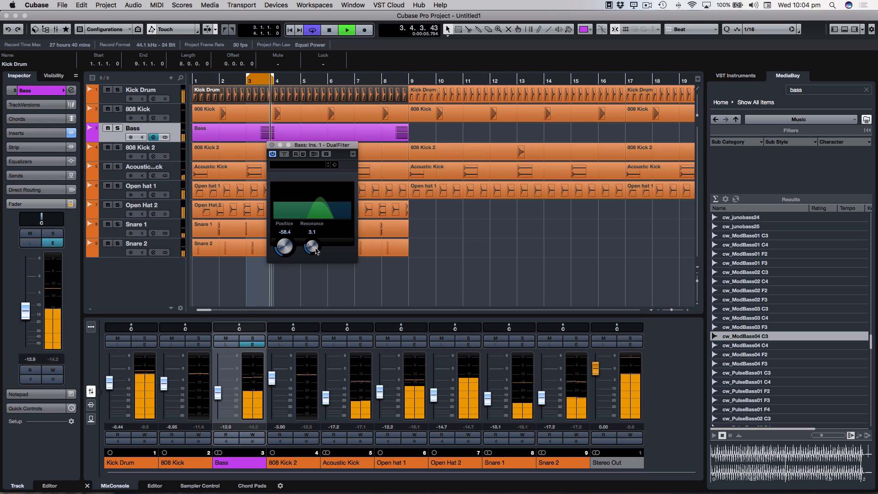
left_click(272, 145)
key("space")
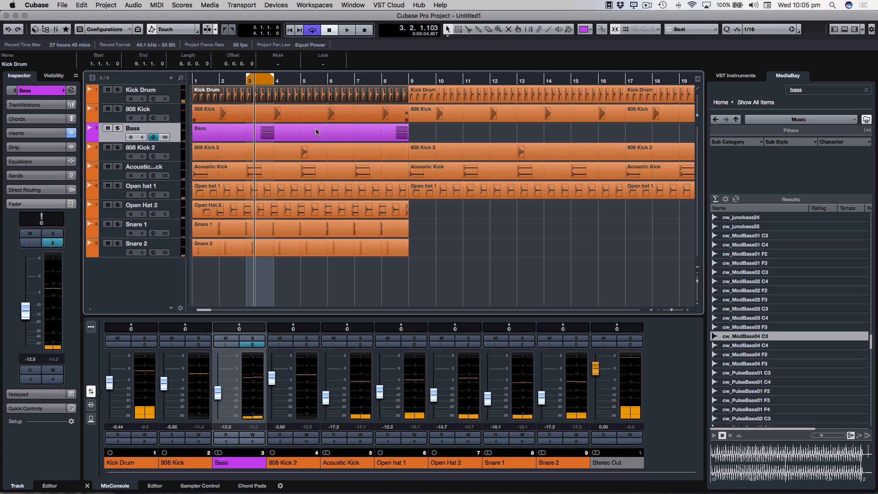
Raise the Bass fader to about -10.8 dB and play from the project start with the cycle range spanning all events.
left_click_drag(25, 312, 26, 307)
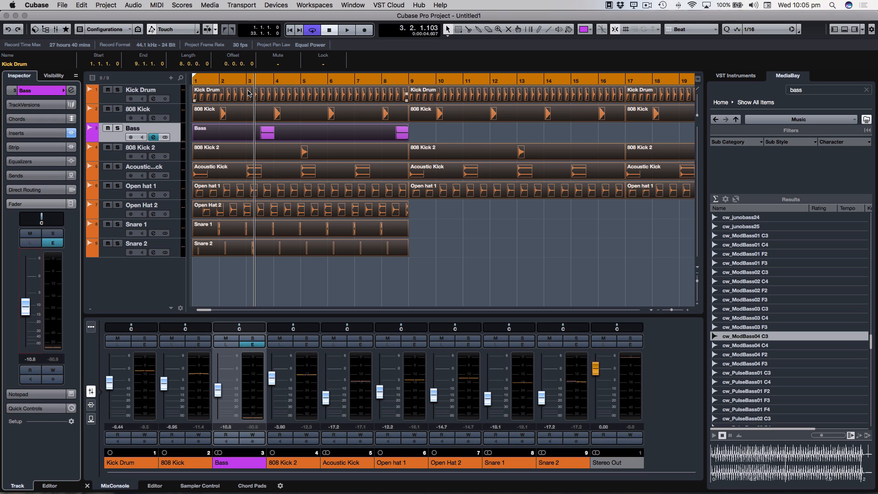
key("period")
key("space")
left_click(447, 245)
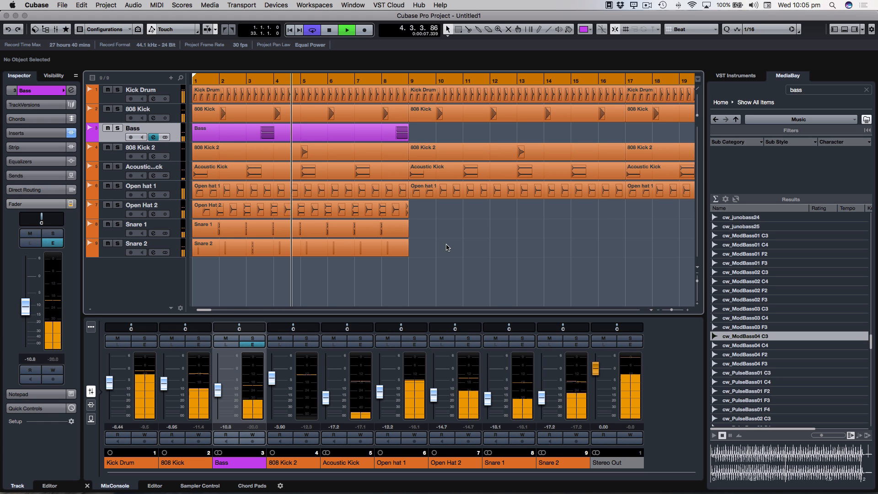
Stop playback and lower the 808 Kick 2 track's fader to about -6.95 dB.
key("space")
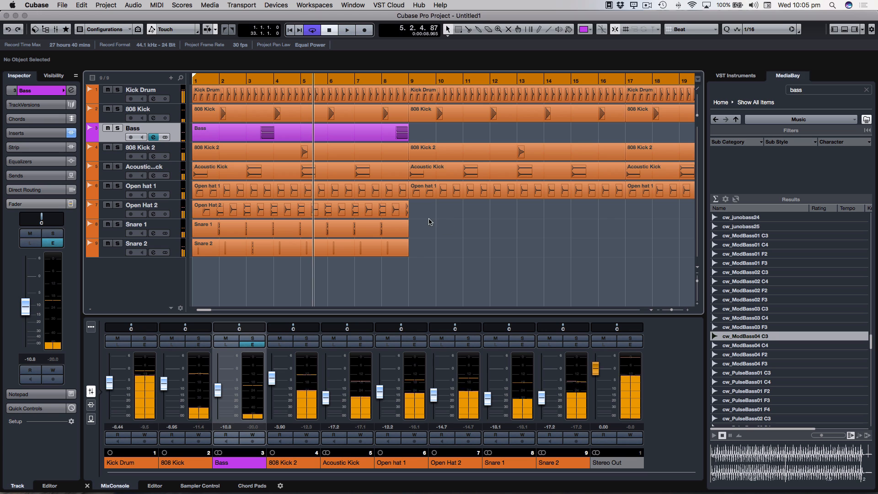
key("Down")
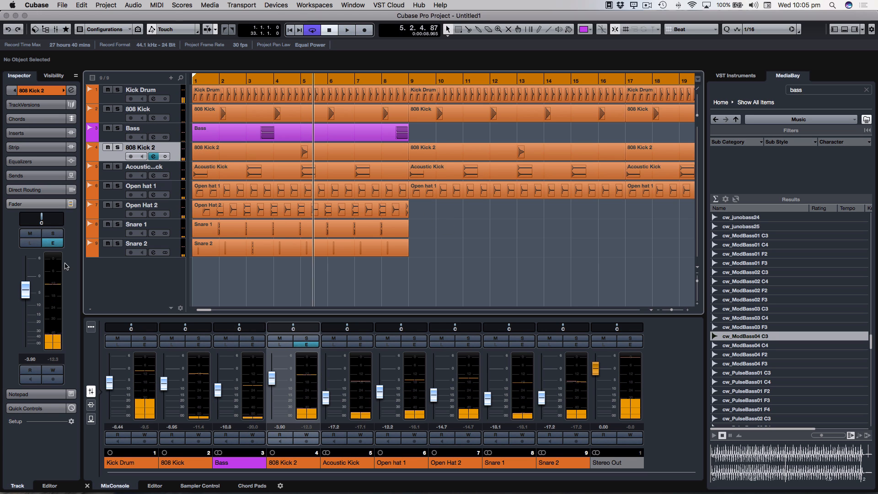
left_click_drag(25, 291, 25, 302)
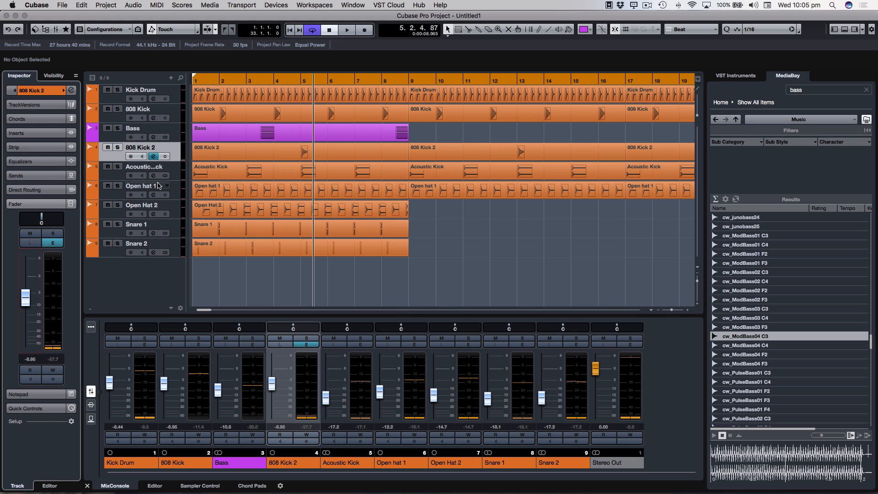
Audition further bass samples in the results, from the cw_PulseBass group through the cw_SawBass01 and cw_SawBass02 variants.
left_click(764, 372)
scroll(762, 358, "down", 2)
left_click(761, 355)
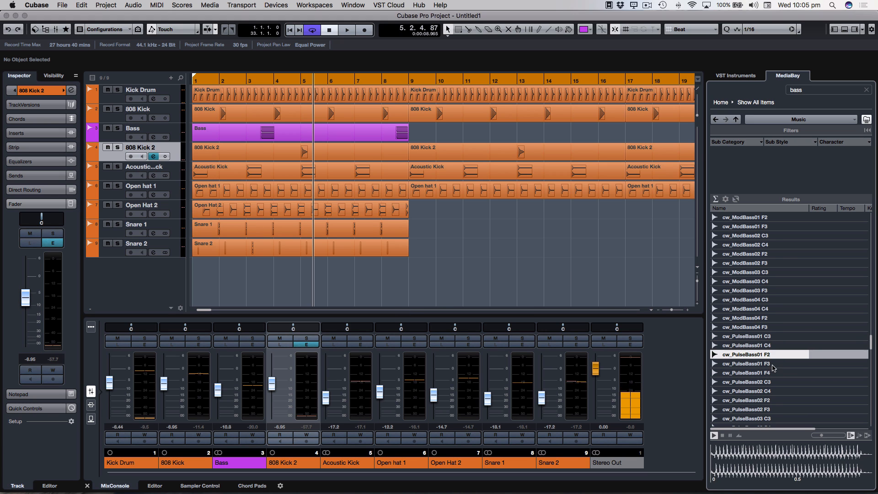
scroll(767, 365, "down", 8)
left_click(766, 365)
scroll(764, 361, "down", 6)
left_click(757, 355)
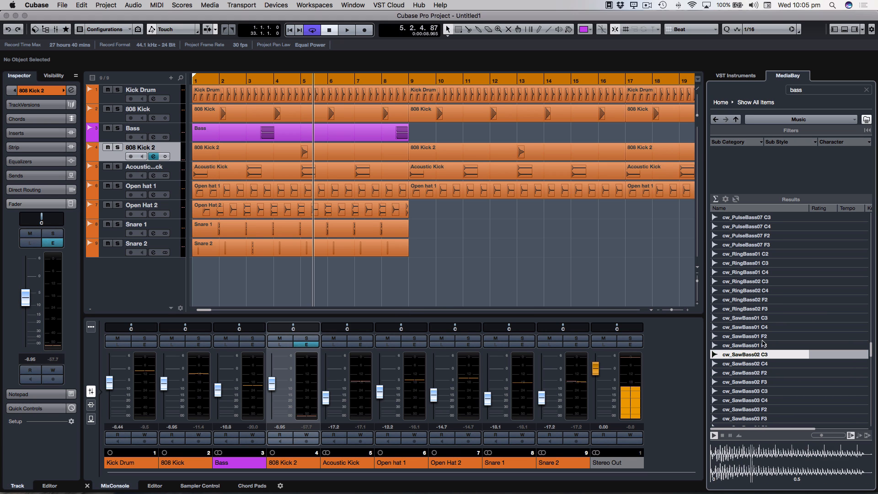
left_click(770, 309)
left_click(743, 346)
left_click(763, 380)
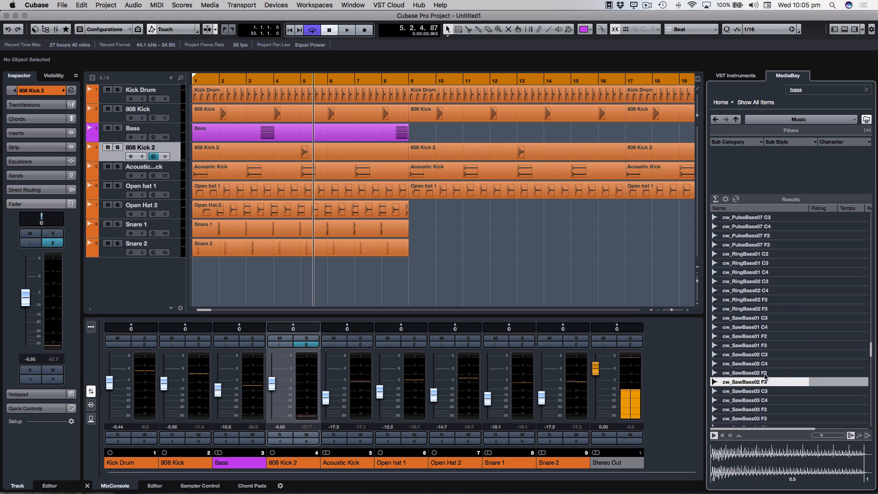
left_click(756, 363)
left_click(746, 372)
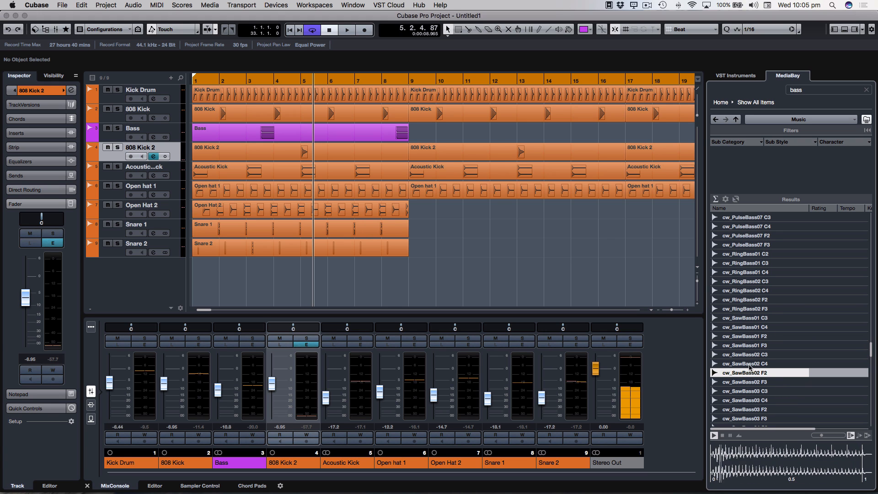
Audition the cw_SawBass02 and cw_SawBass03 samples, and place cw_SawBass03 F2 on a new track at bar 3 below Snare 2.
scroll(746, 372, "down", 3)
left_click(739, 365)
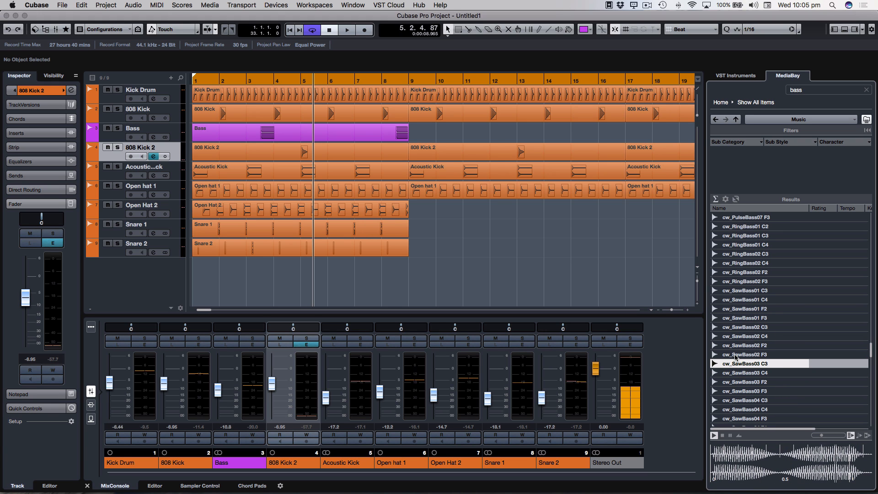
left_click(735, 355)
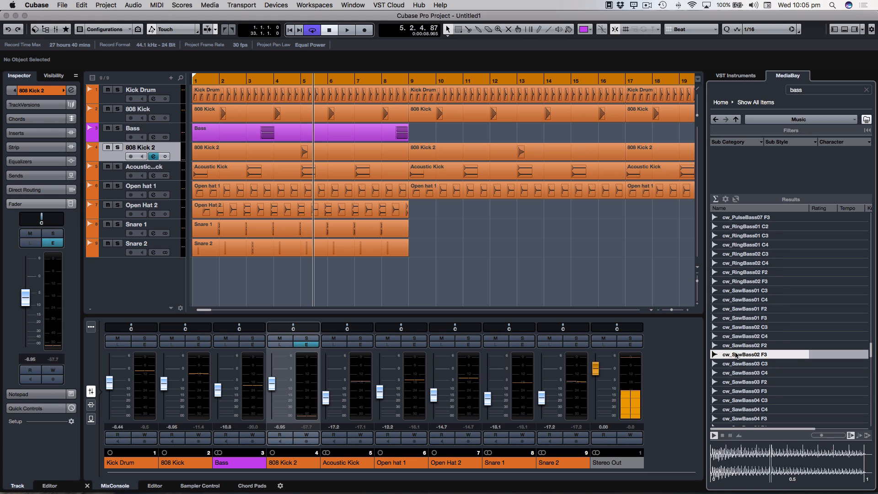
left_click(737, 382)
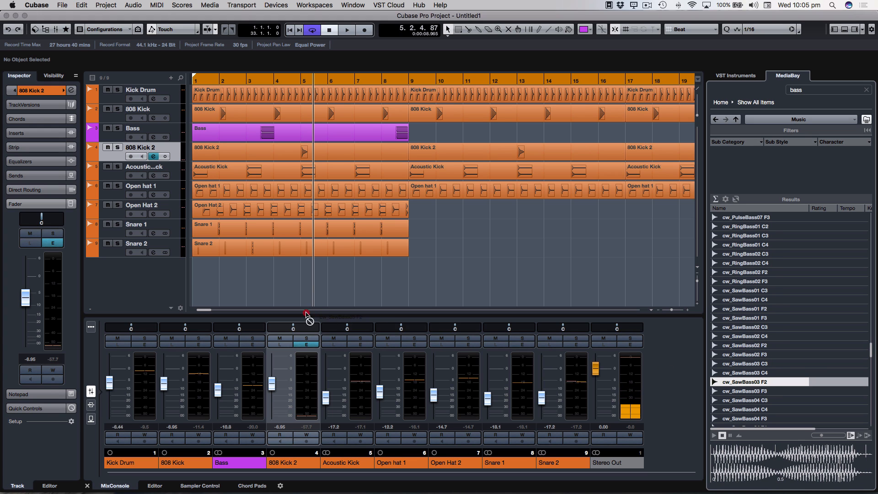
left_click_drag(307, 315, 250, 272)
Trim the beginning of the cw_SawBass03 F2 event so that it starts at 3.2.1.
left_click(525, 227)
key("h")
key("h")
key("h")
key("h")
key("h")
key("h")
key("h")
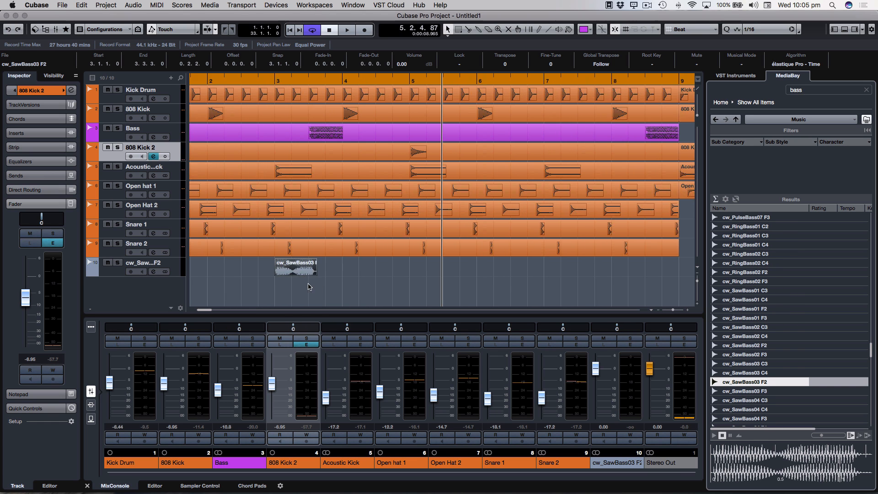
left_click(217, 274)
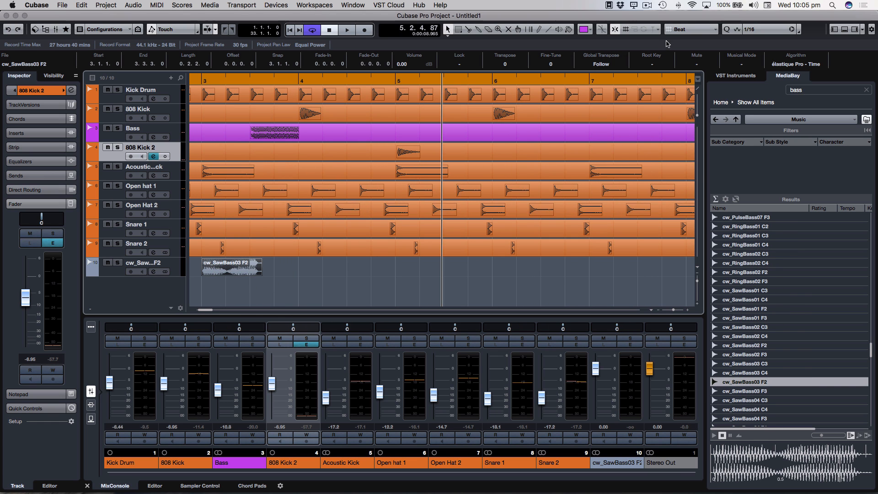
left_click_drag(202, 274, 226, 274)
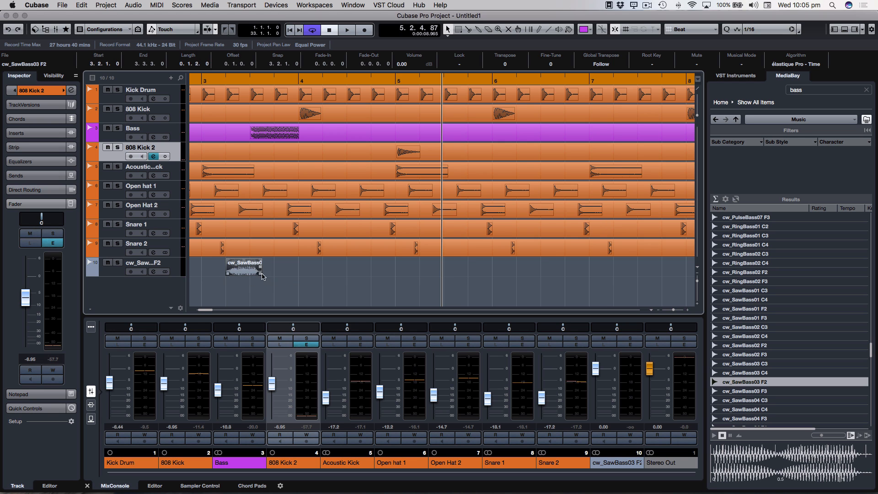
Play from bar 3 to hear the trimmed bass, then lower the cw_SawBass03 F2 track's fader to about -10 dB.
left_click(211, 79)
key("space")
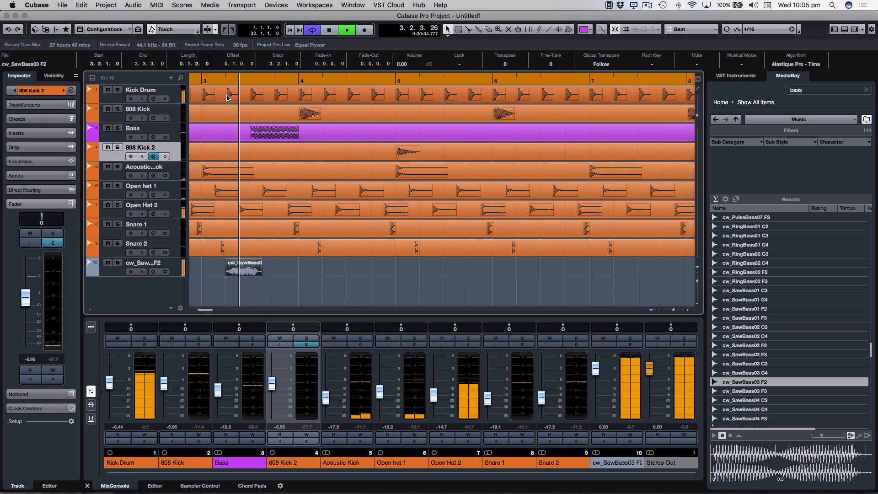
key("space")
left_click(115, 276)
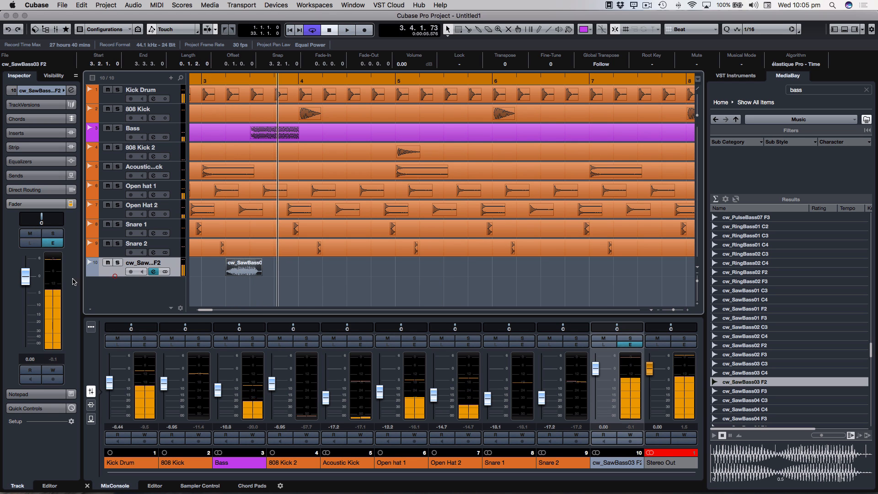
left_click_drag(27, 278, 33, 309)
Move the trimmed cw_SawBass03 F2 event back to start at 1.3.1.
key("g")
key("g")
key("g")
key("g")
key("g")
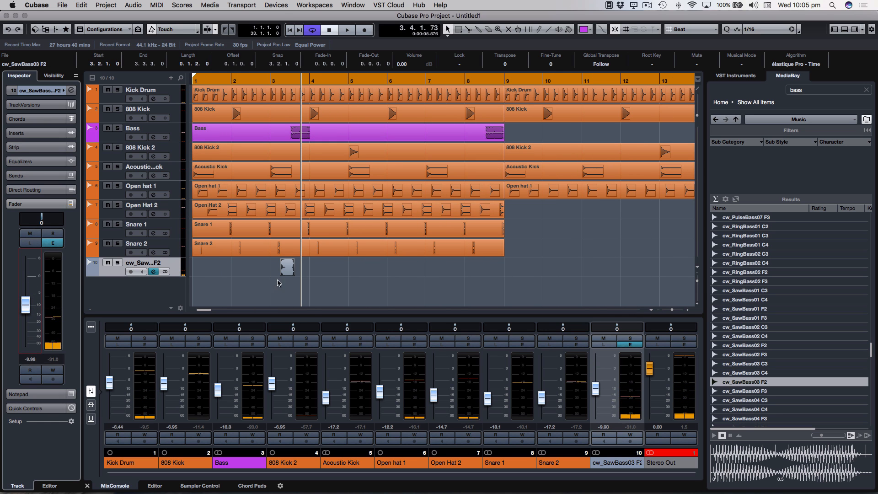
left_click_drag(287, 268, 219, 271)
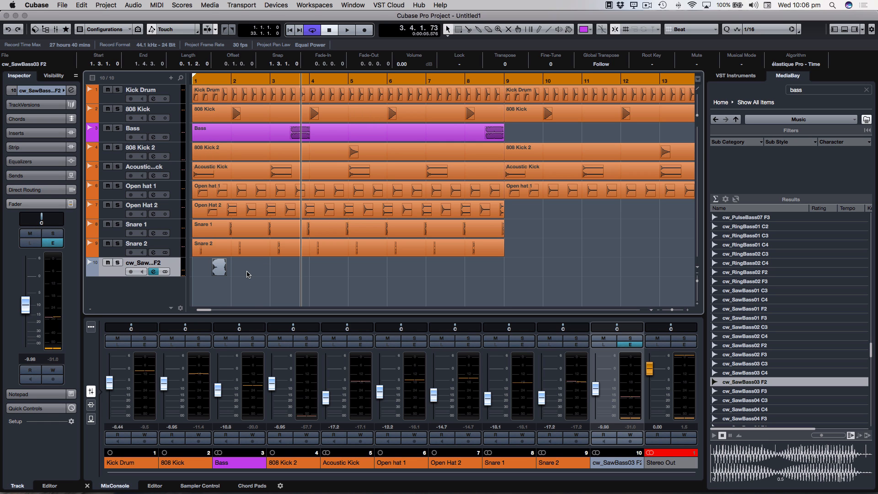
Play the beat from the start, lowering the cw_SawBass03 F2 fader to about -16.7 dB, and stop playback.
key("space")
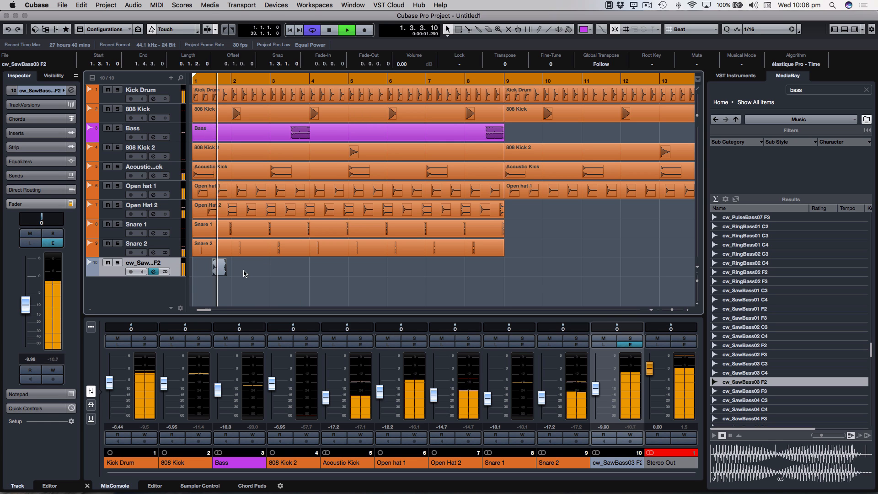
key("h")
key("h")
key("h")
key("h")
key("h")
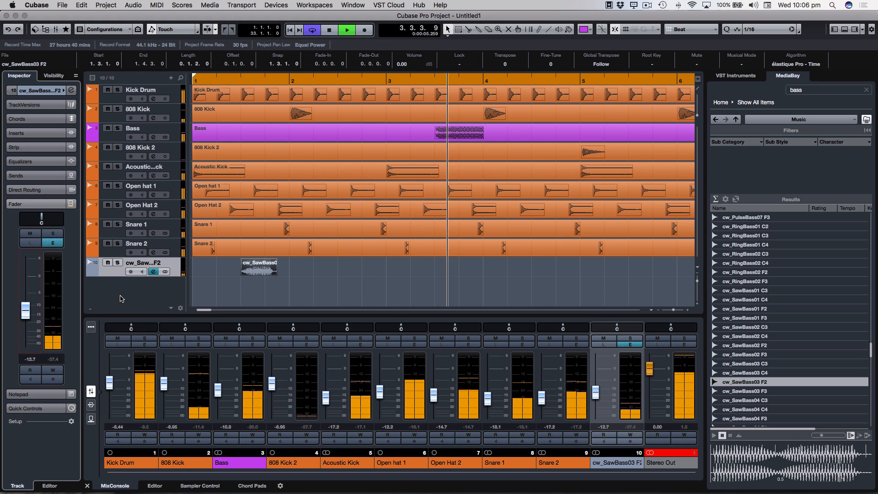
key("g")
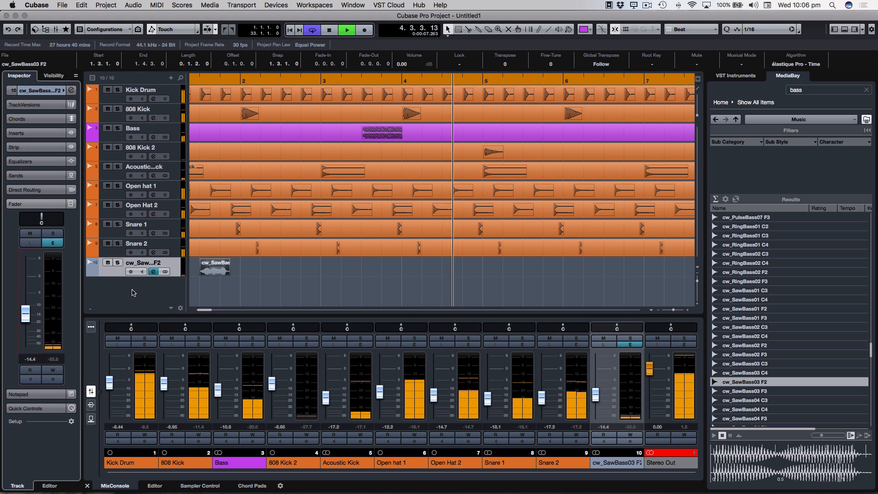
key("Home")
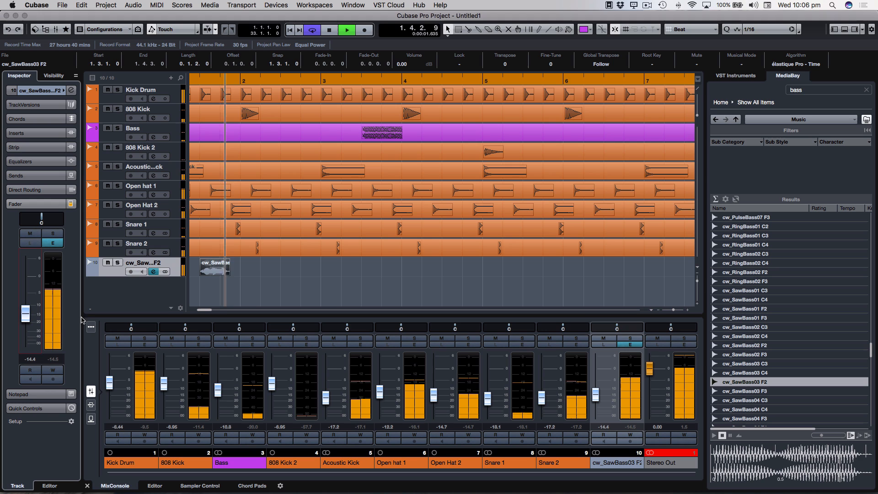
key("g")
key("g")
key("g")
key("g")
key("g")
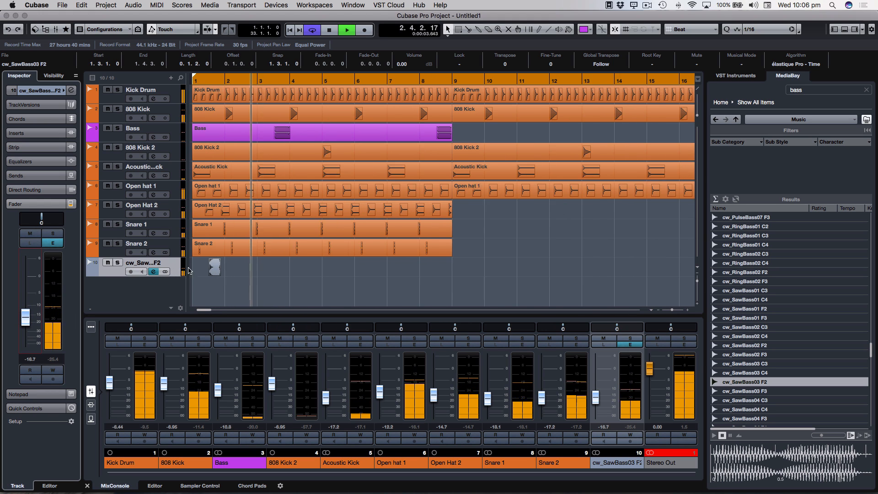
key("g")
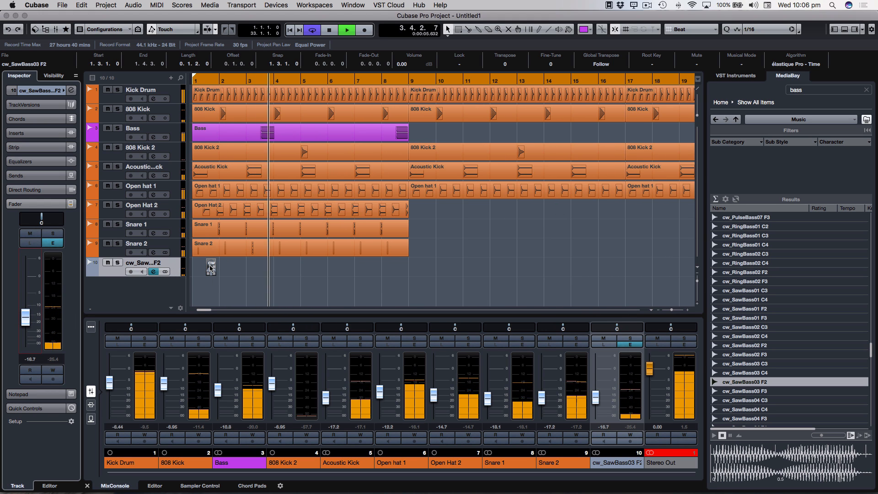
key("space")
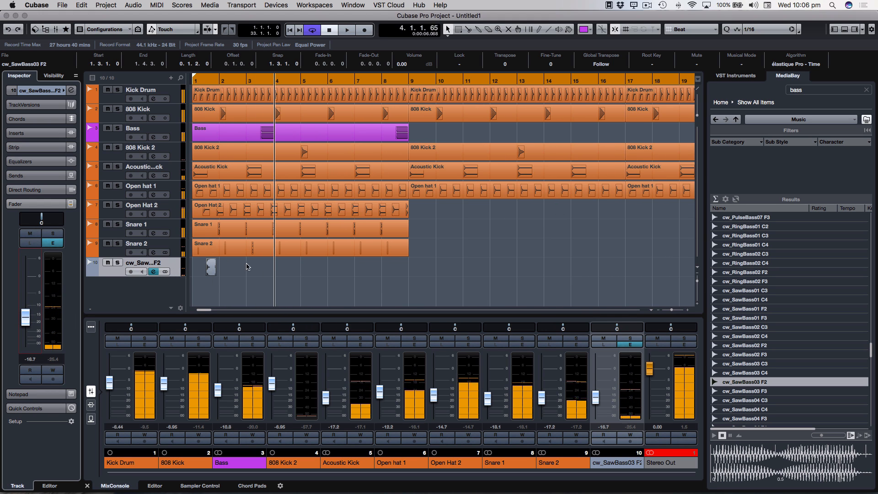
End the cycle range at bar 5, create a part across it on the cw_SawBass03 F2 track, and glue the bass event into it.
left_click(300, 82, "alt")
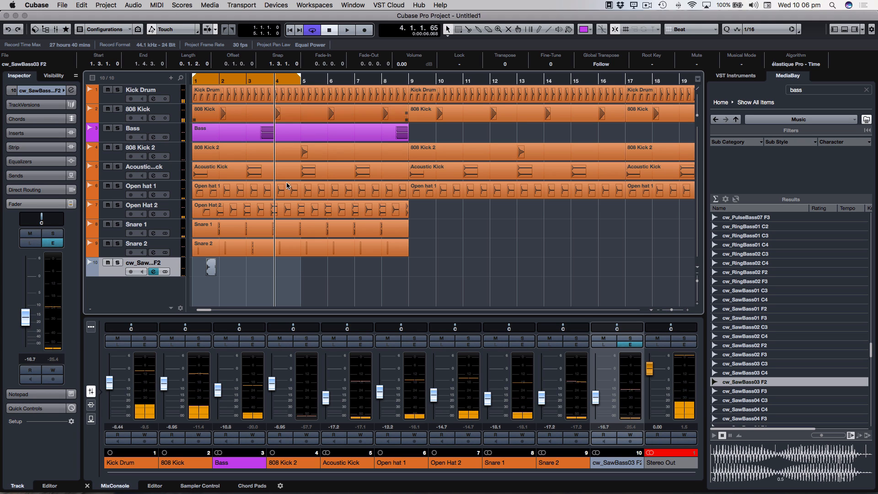
double_click(239, 268)
right_click(240, 269)
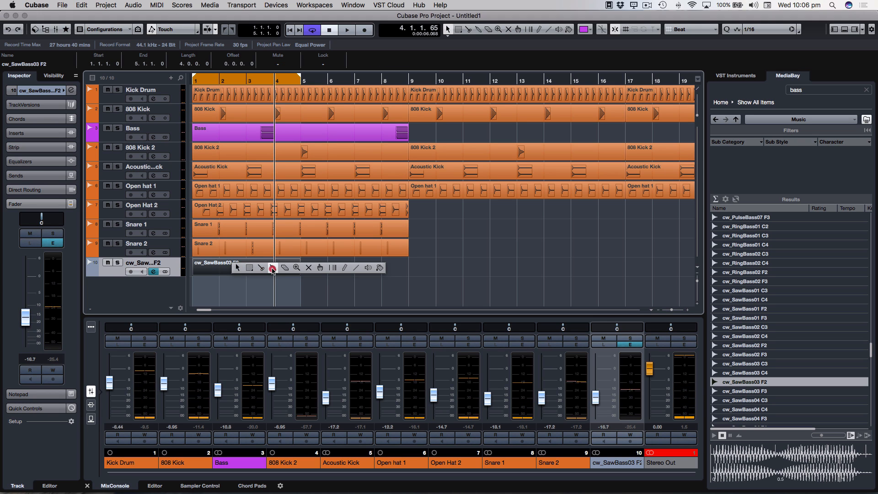
left_click(272, 269)
left_click(214, 269)
right_click(214, 269)
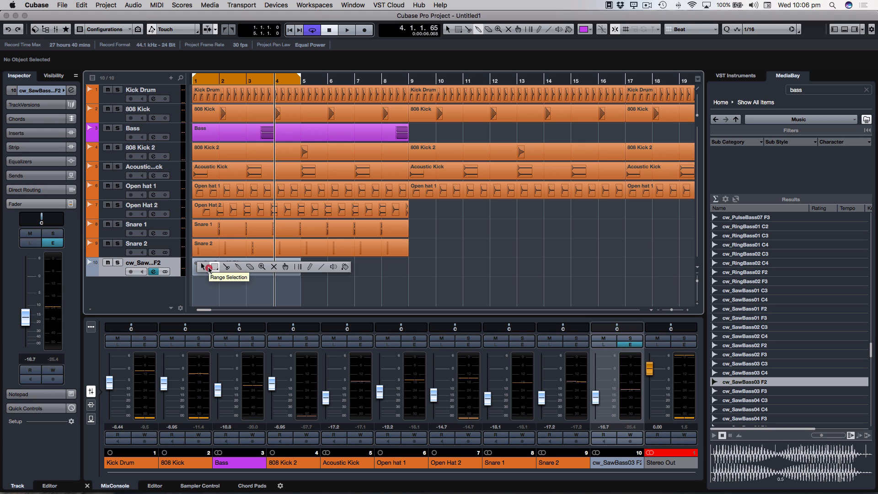
left_click(203, 267)
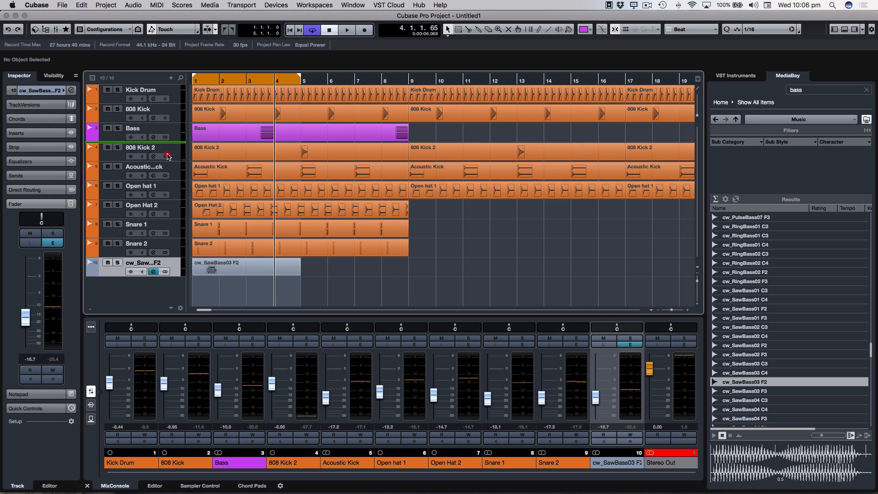
Move the Bass track directly above the cw_SawBass03 F2 track, and give that track and its part the purple Color 14.
left_click_drag(178, 132, 181, 267)
left_click(222, 272)
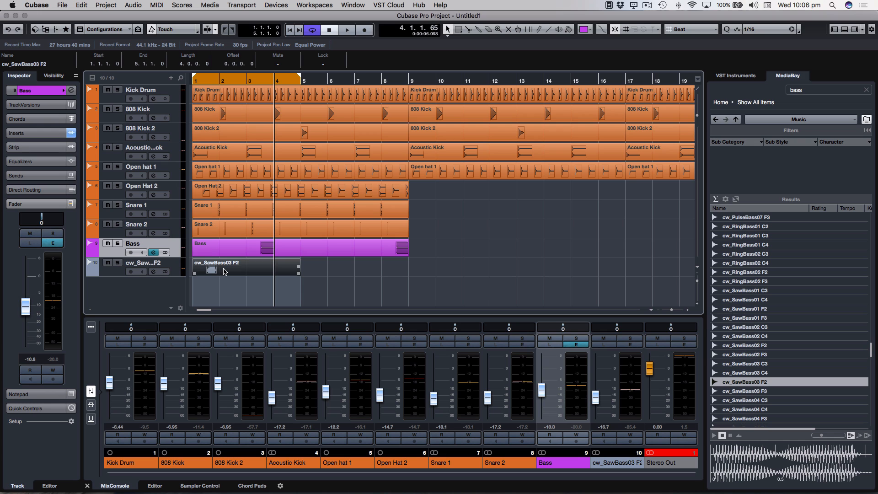
left_click(584, 31)
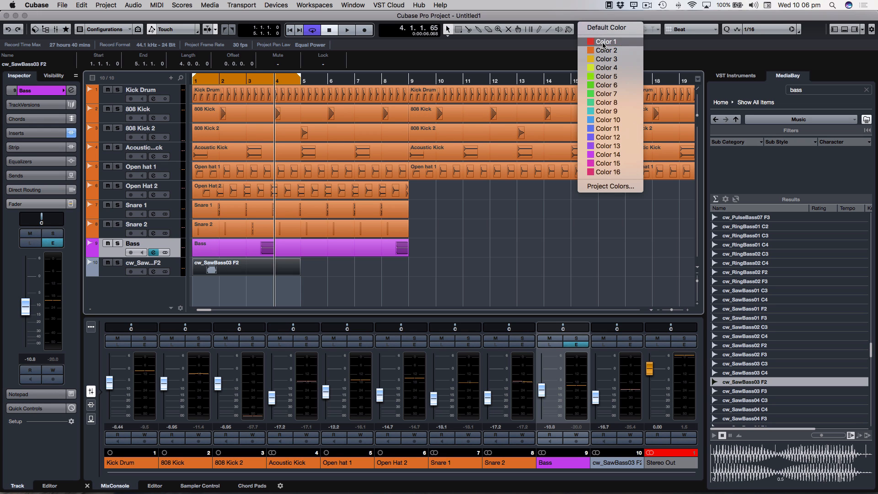
left_click(604, 154)
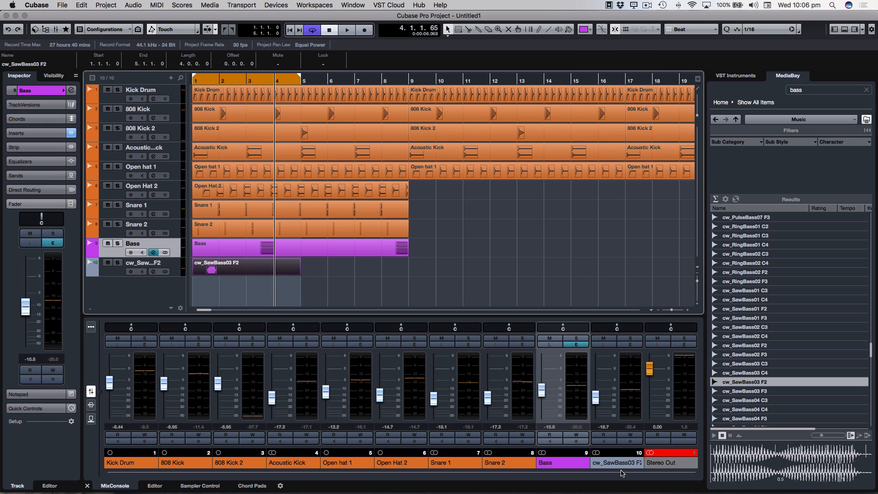
left_click(618, 452)
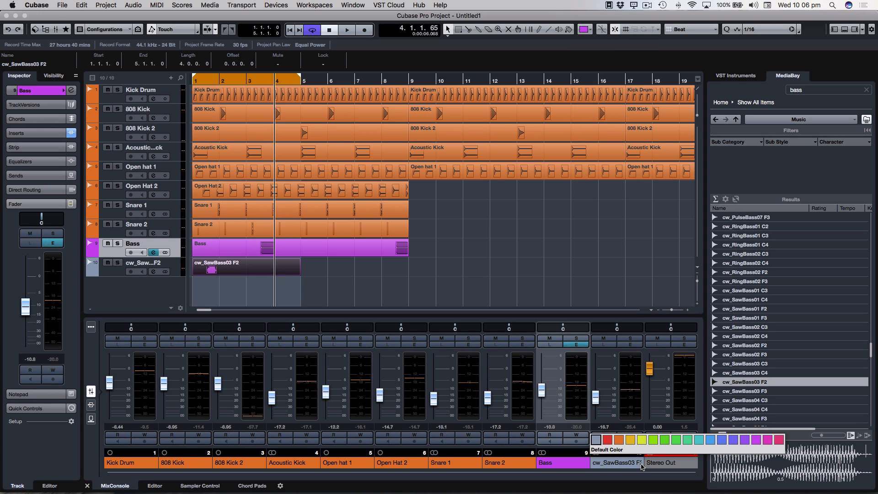
left_click(755, 440)
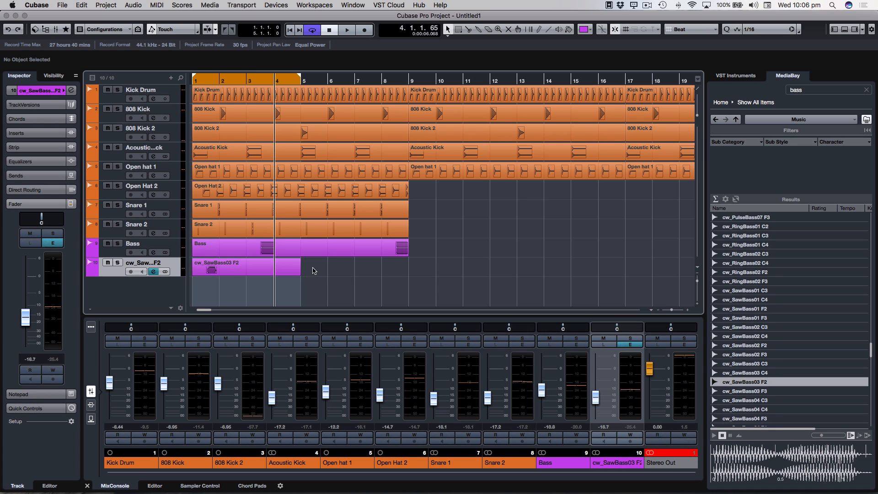
Duplicate the cw_SawBass03 F2 part to bar 5 and glue both parts into one eight-bar part.
key("super+d")
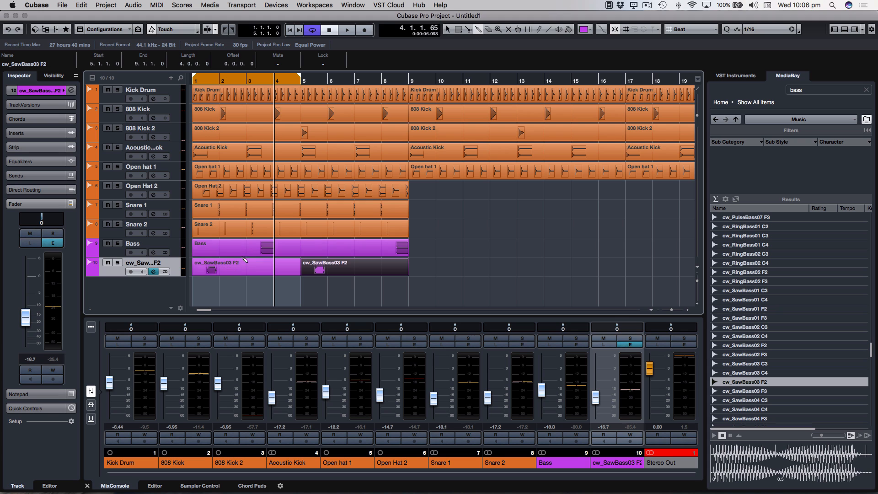
left_click(234, 265)
key("g")
key("g")
key("g")
key("g")
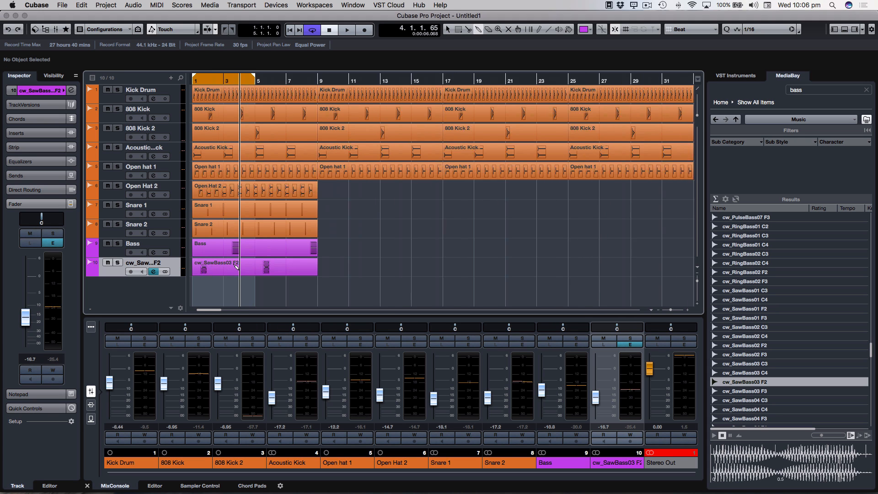
Extend the cycle range to bar 9 and lower the 808 Kick 2 fader to about -9 dB while the loop plays.
left_click_drag(245, 77, 296, 83)
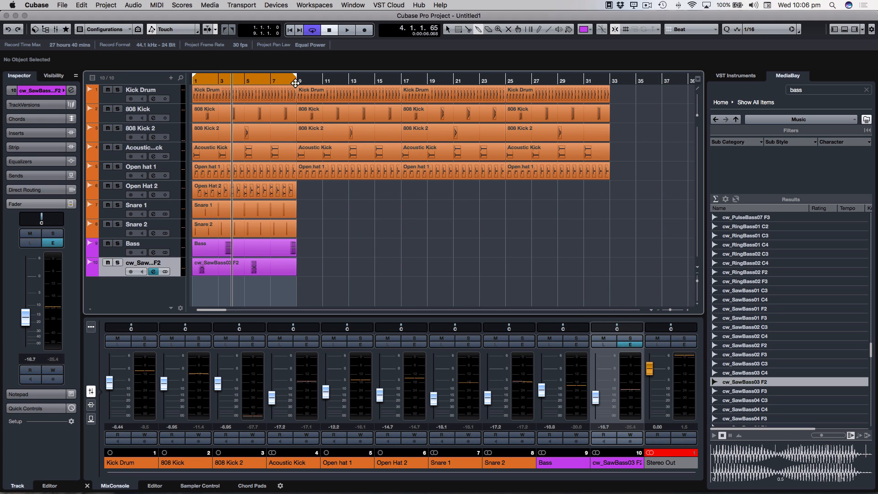
key("space")
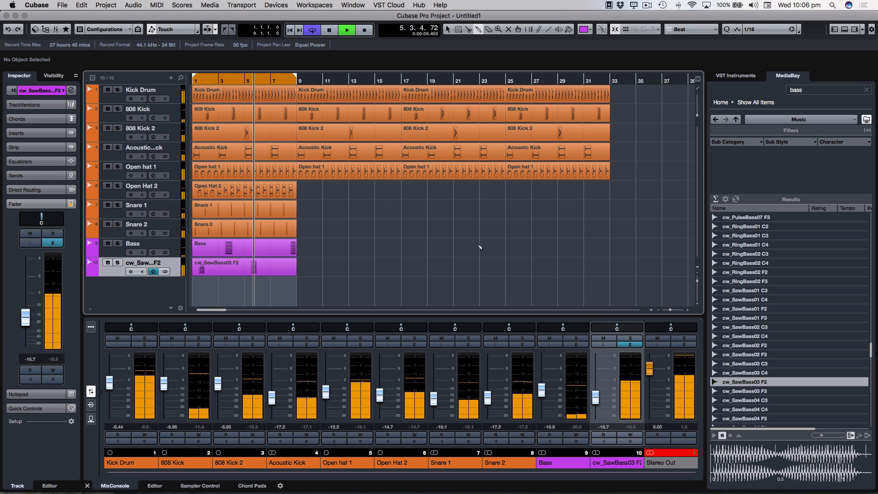
left_click(157, 130)
left_click_drag(29, 301, 30, 306)
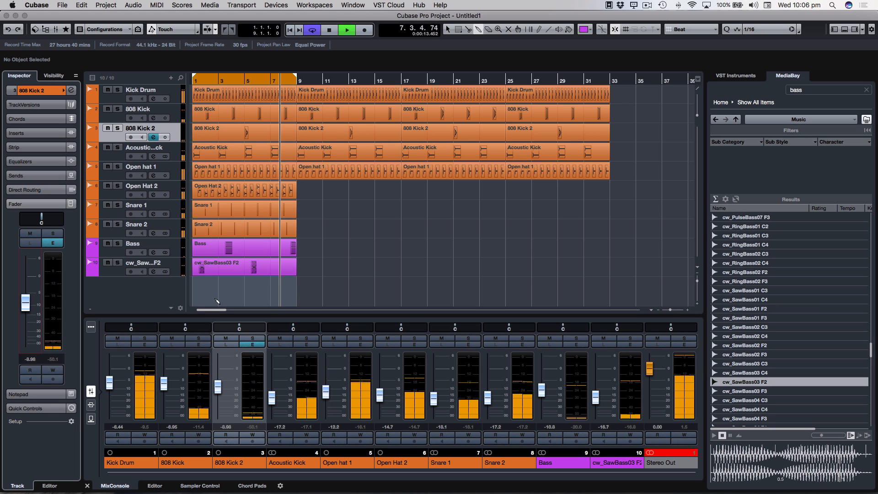
left_click(685, 455)
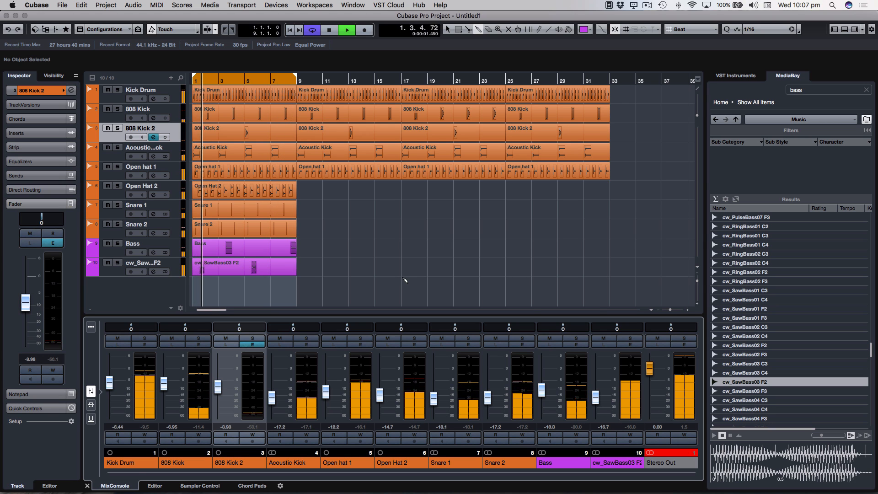
key("space")
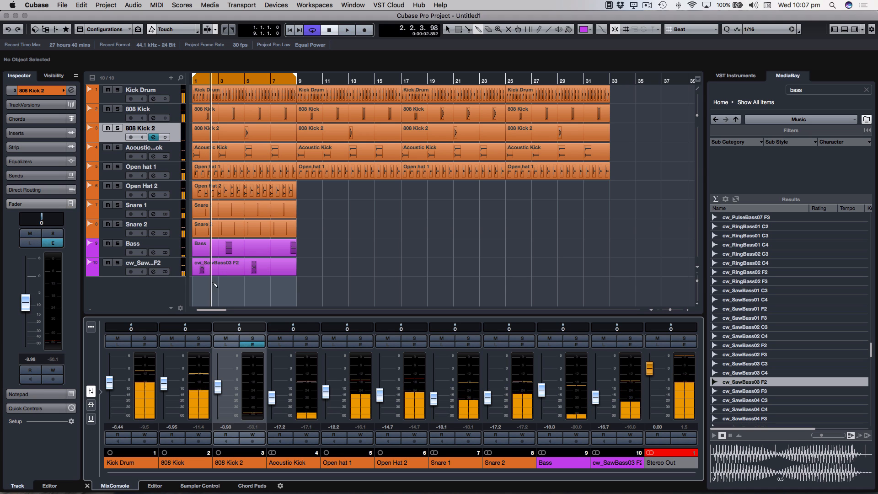
Search the sample library for "chord".
left_click(805, 90)
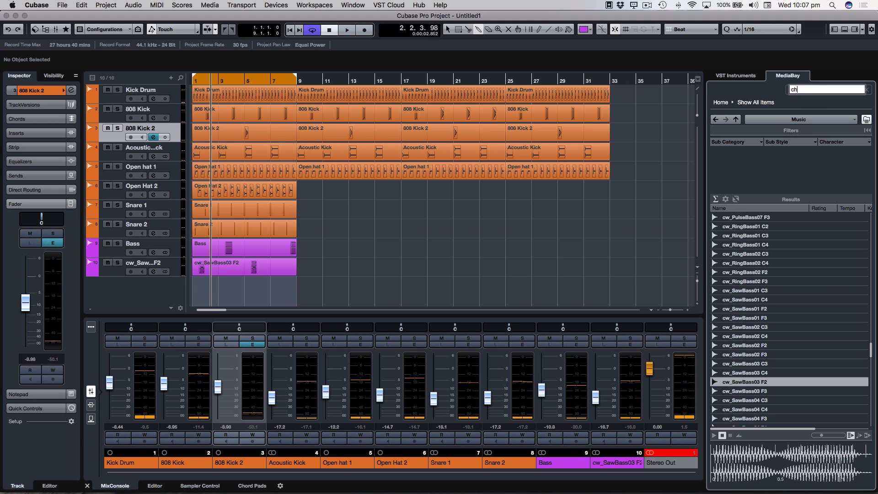
key("Return")
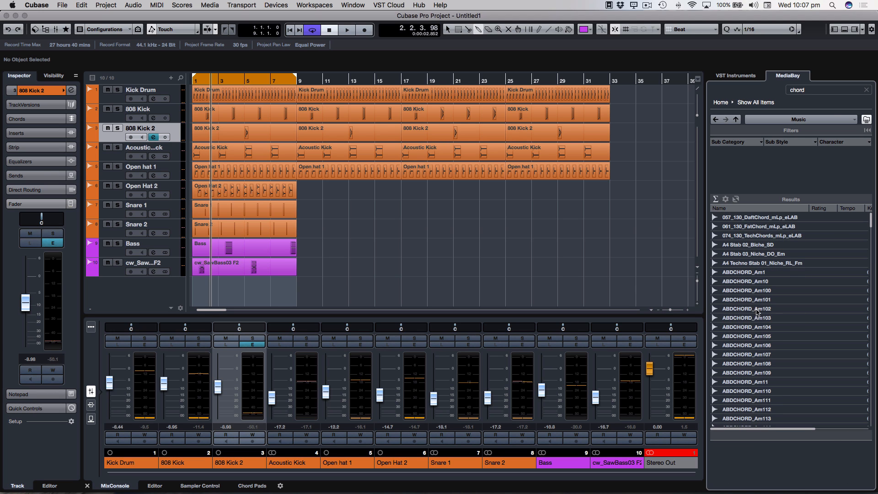
Audition several of the ABDCHORD_Am samples in the search results.
left_click(753, 317)
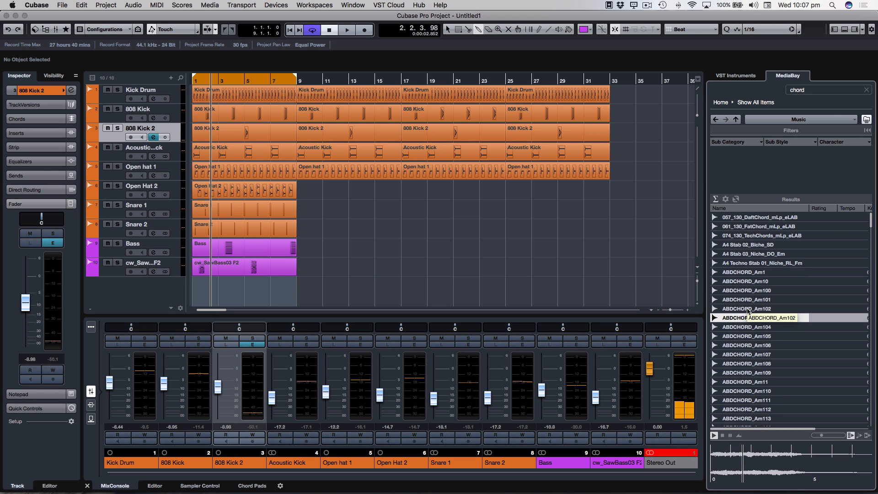
left_click(755, 390)
scroll(756, 361, "down", 5)
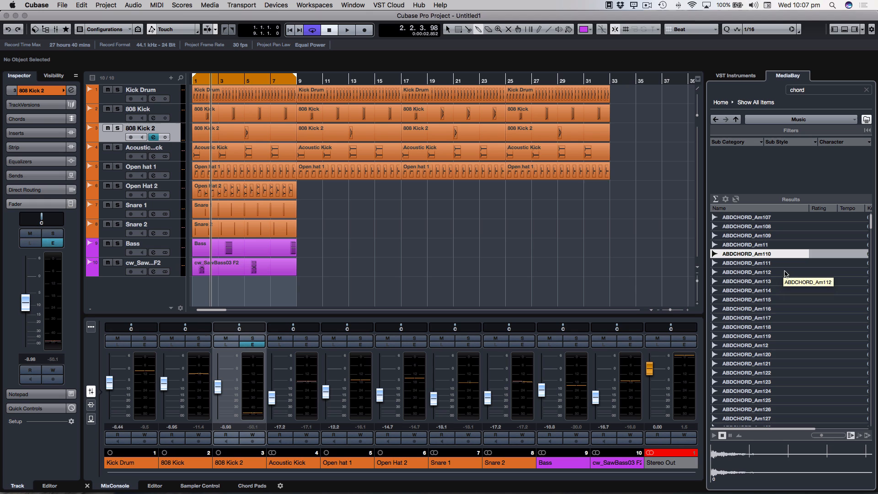
left_click(746, 274)
left_click(741, 300)
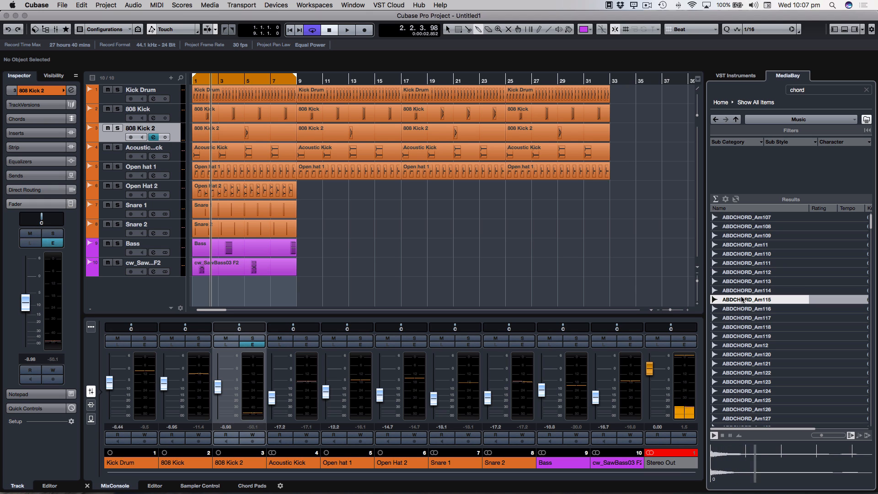
left_click(737, 282)
left_click(737, 218)
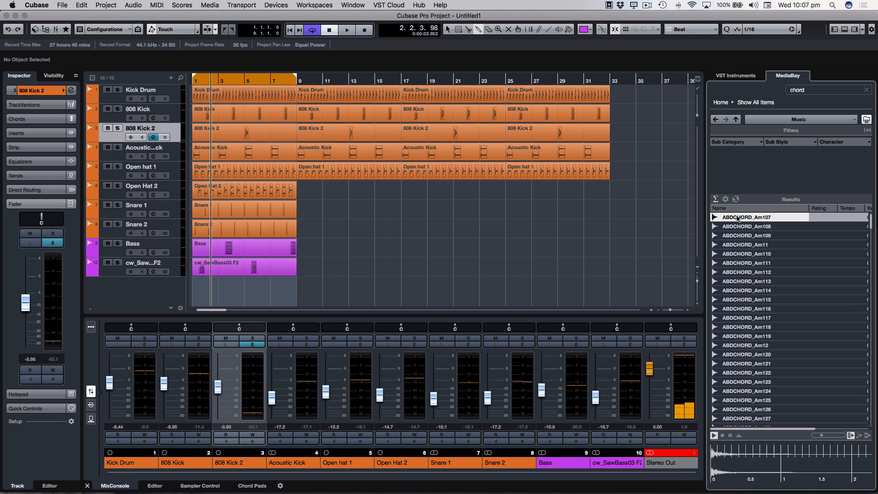
left_click(754, 327)
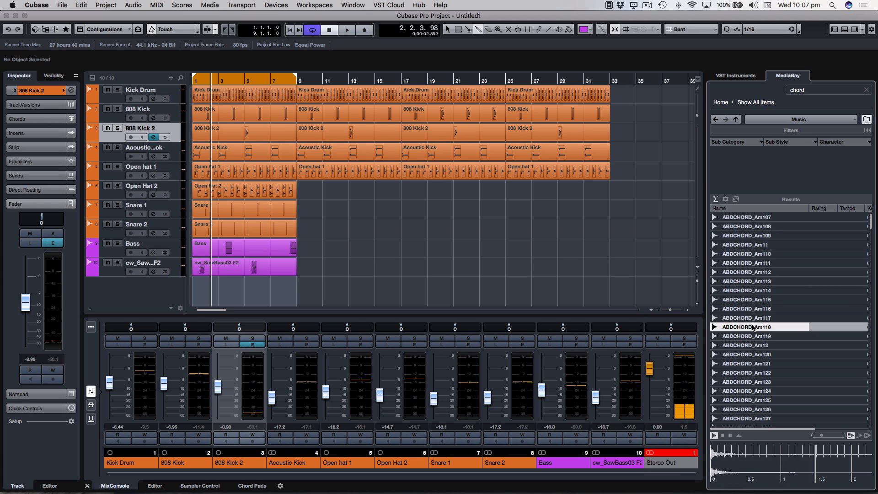
left_click(749, 354)
left_click(746, 319)
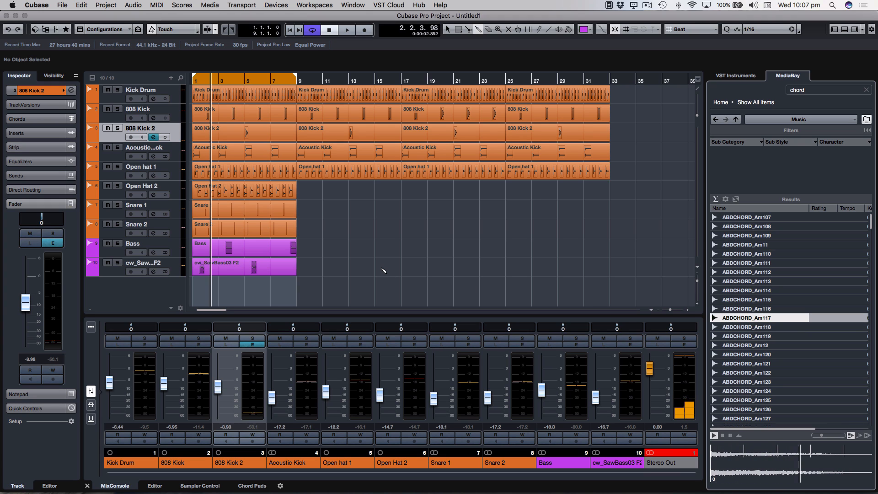
Import ABDCHORD_Am107 at 2.3.1.0 on a new track below cw_SawBass03 F2, with 24-bit conversion, and play it with the beat.
key("period")
left_click(740, 217)
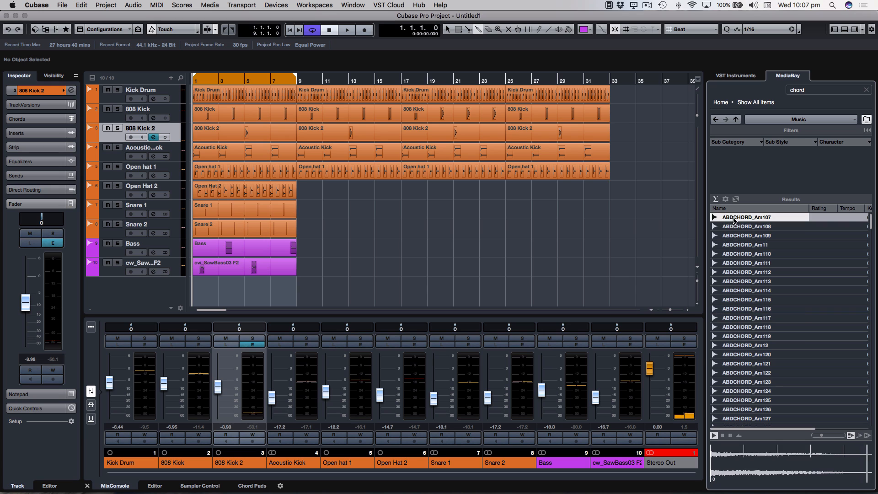
left_click_drag(741, 217, 279, 289)
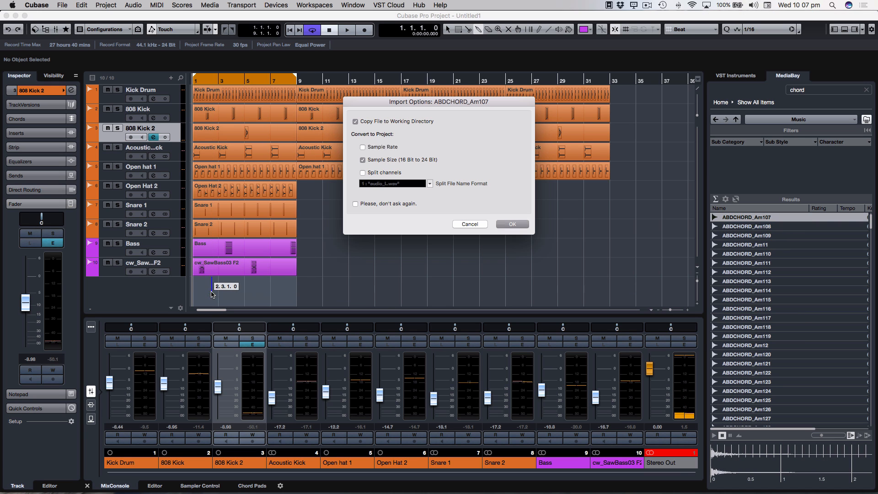
left_click(513, 224)
key("h")
key("h")
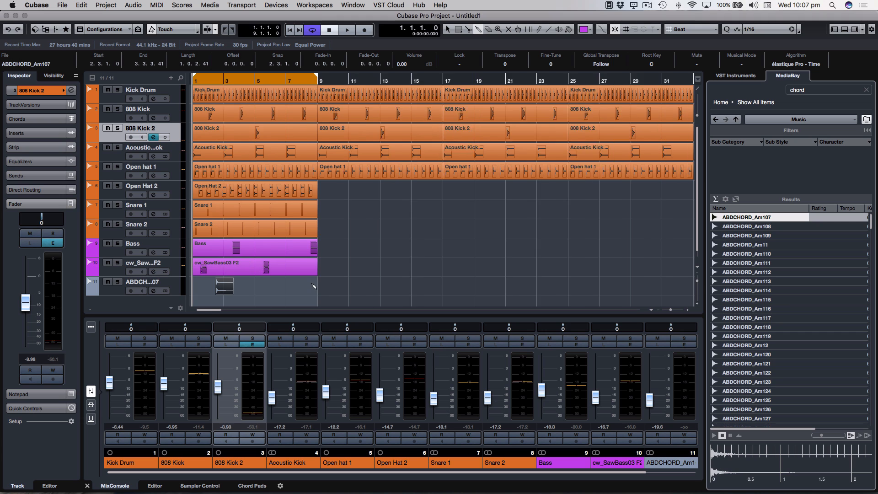
key("space")
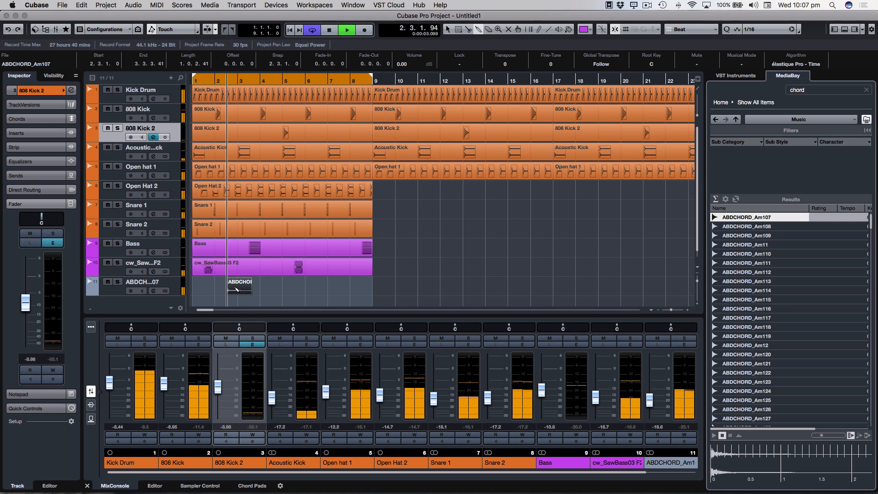
key("space")
Move the ABDCHORD_Am107 clip to the start of bar 2 and set its transpose to -1.
right_click(262, 280)
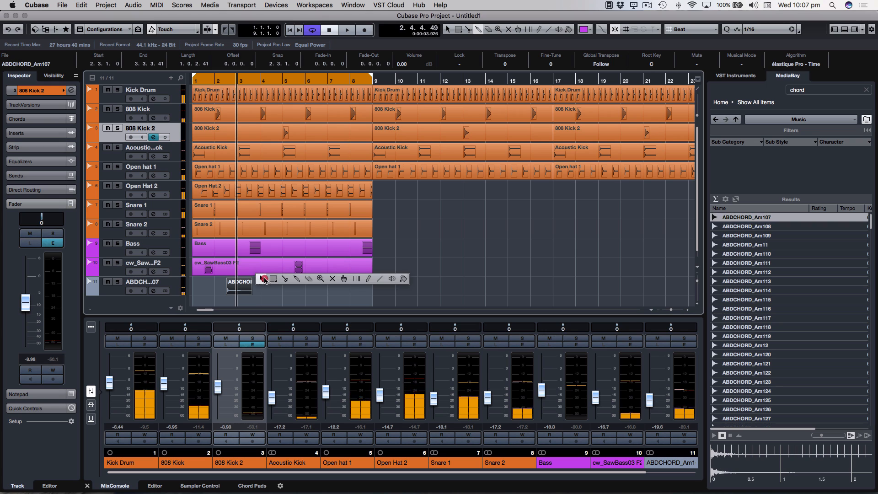
left_click(262, 279)
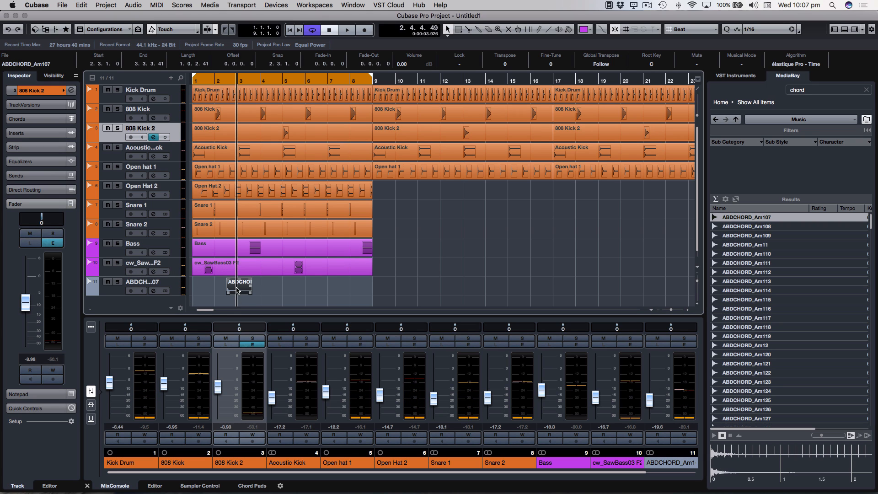
left_click_drag(237, 289, 225, 289)
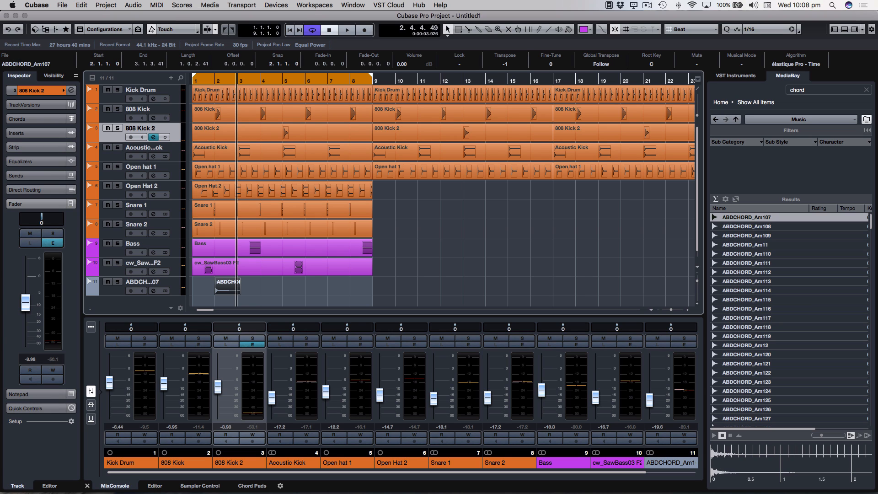
Set the chord clip's algorithm to élastique Pro - Pitch and listen to it in the loop.
left_click(806, 65)
mouse_move(807, 65)
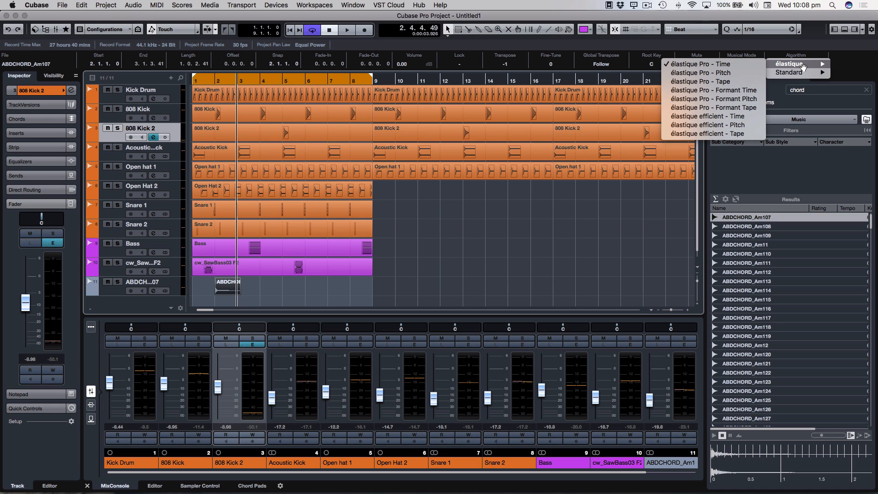
left_click(750, 73)
key("space")
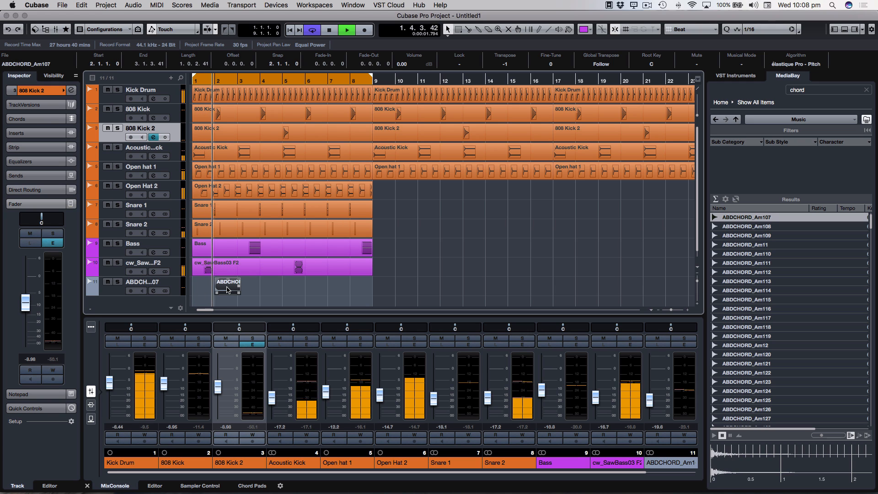
key("space")
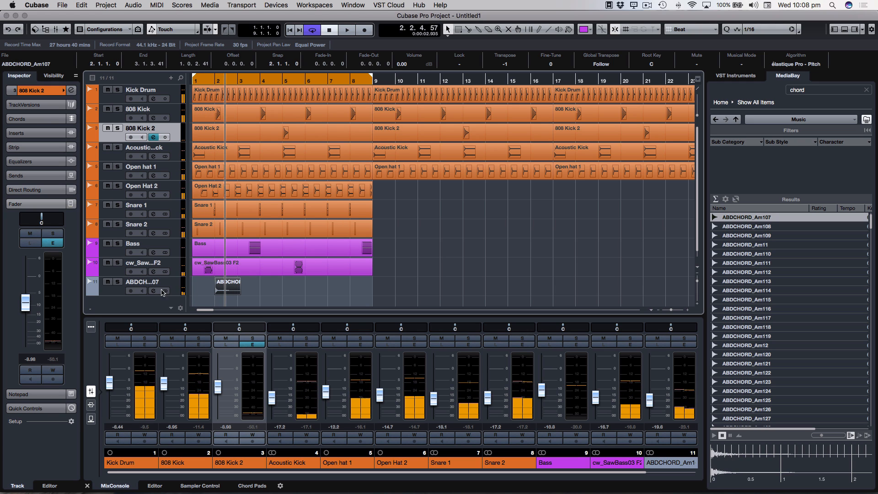
Raise the ABDCHORD_Am107 track's fader to about -7 dB, adjusting it while the loop plays.
left_click(227, 289)
left_click_drag(22, 302, 21, 294)
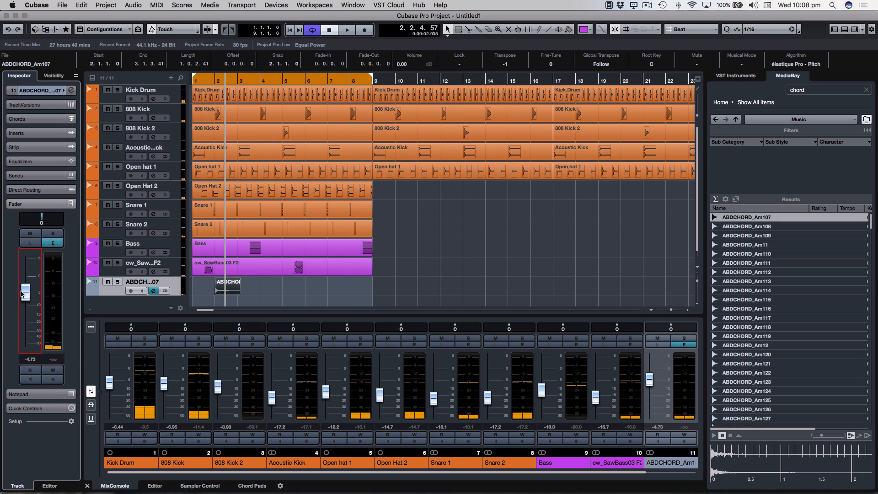
key("space")
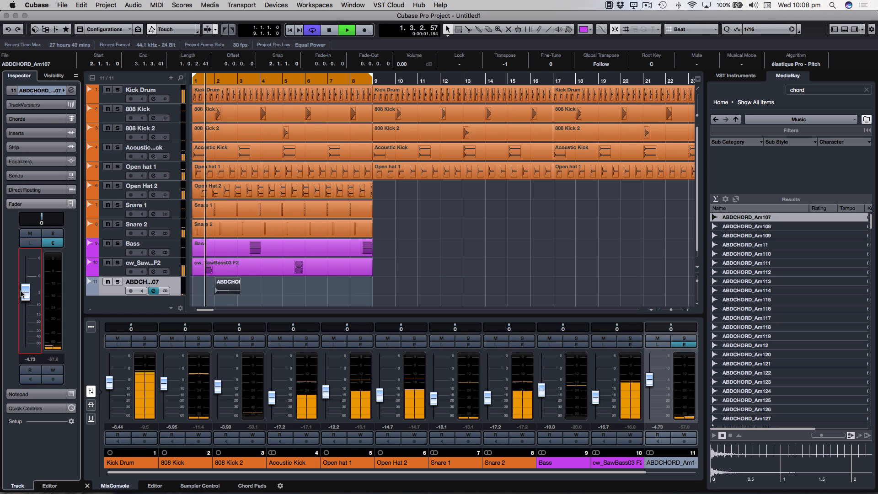
left_click_drag(22, 295, 33, 301)
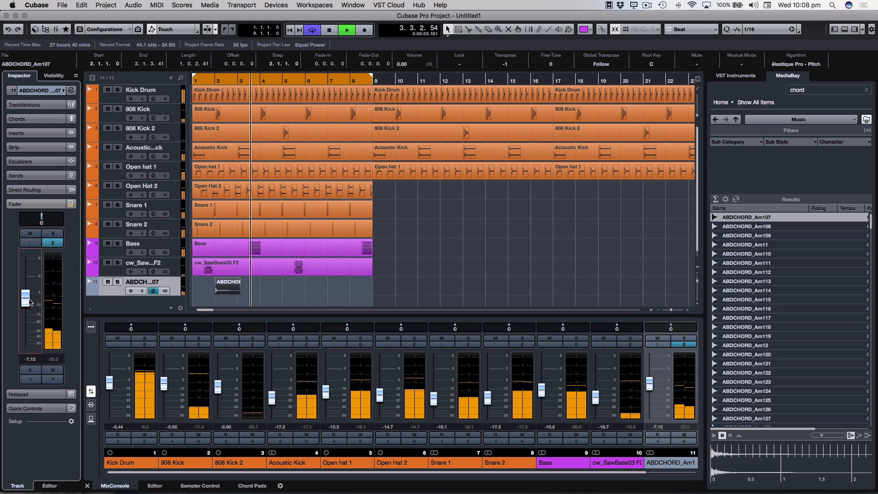
key("space")
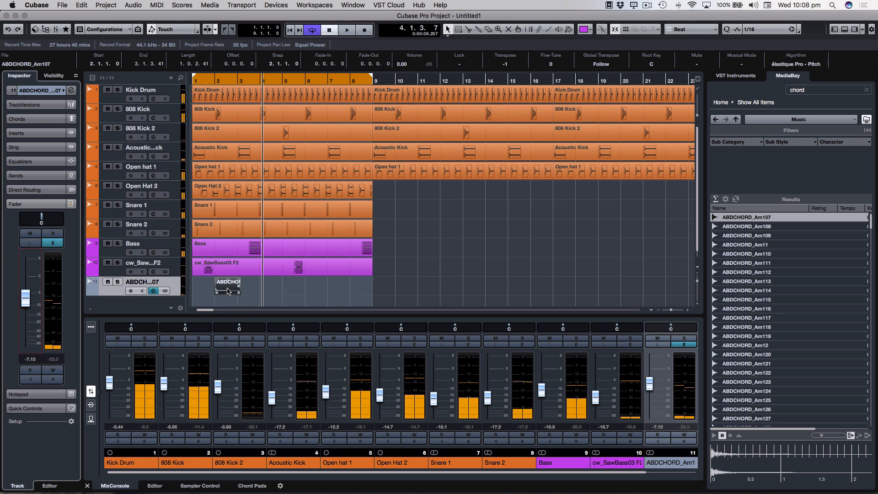
Copy the chord clip to bar 4 and trim the end of the copy to bar 5.
left_click_drag(230, 290, 276, 291)
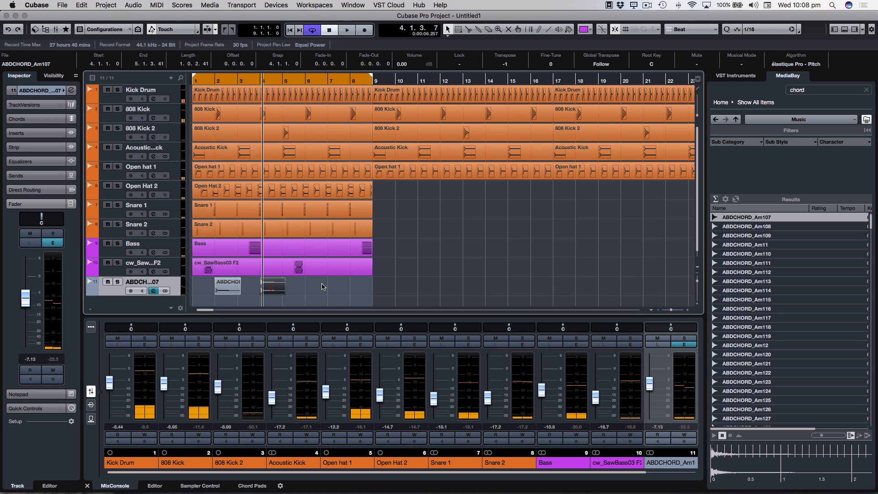
key("space")
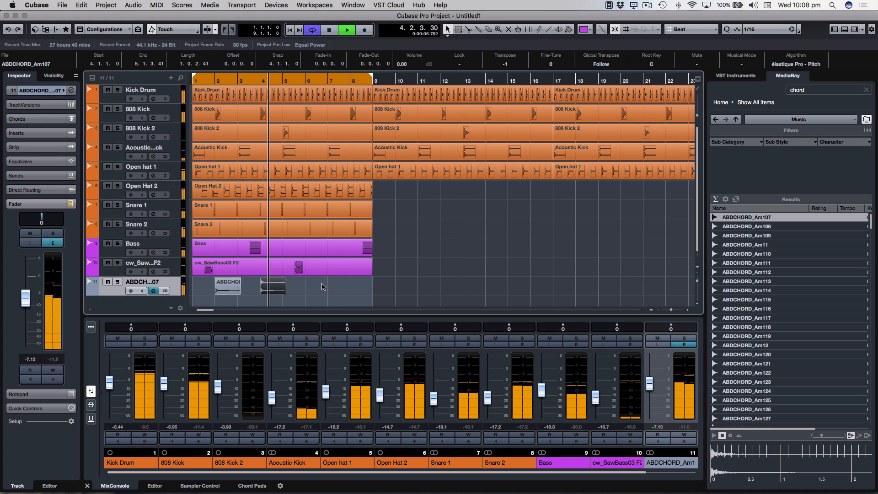
key("space")
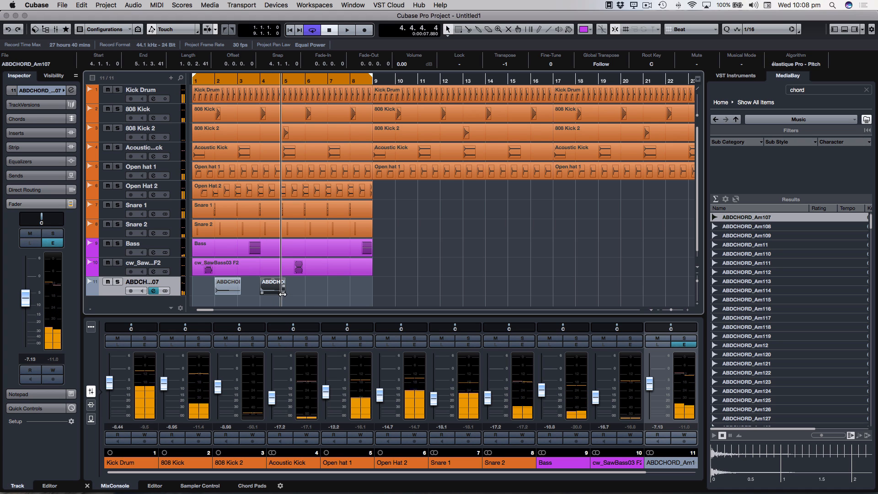
left_click_drag(285, 292, 278, 293)
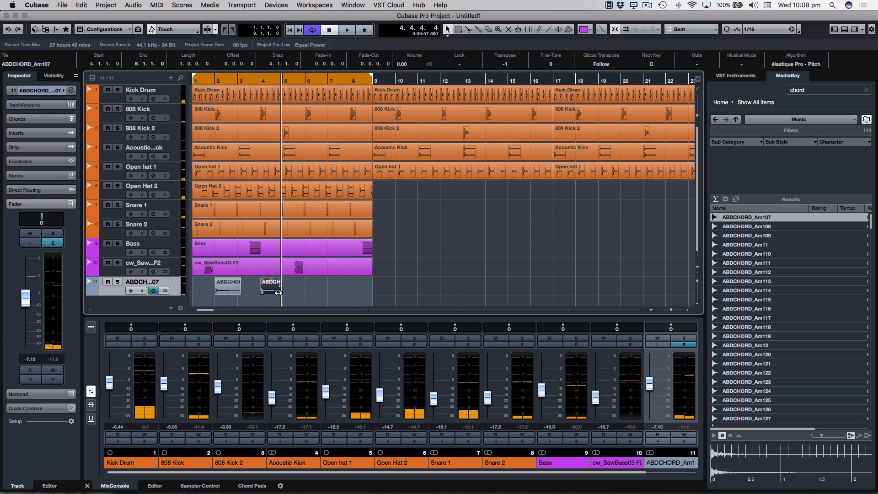
left_click(226, 292)
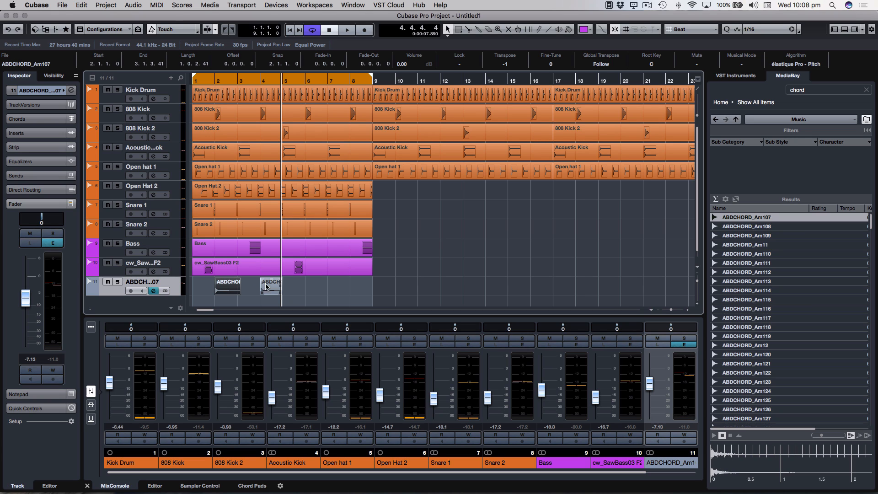
left_click_drag(280, 292, 279, 293)
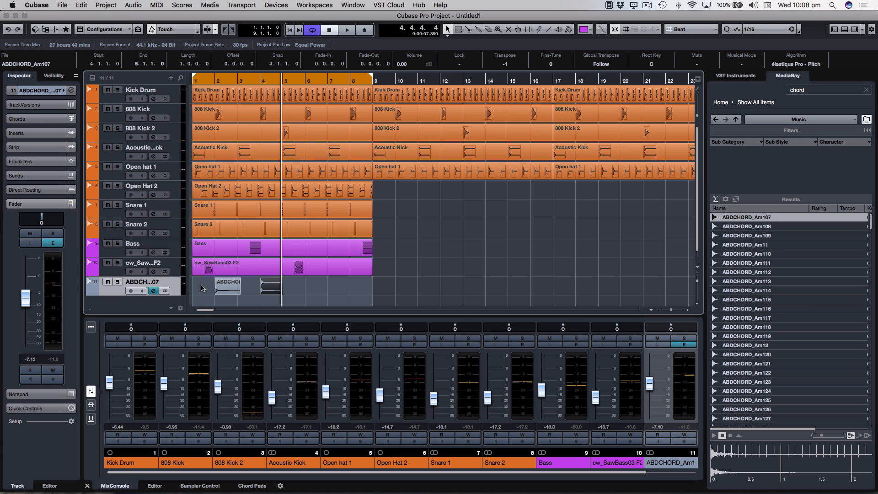
Glue the two chord clips into one part and extend its start to bar 1 for a four-bar length.
left_click(217, 289)
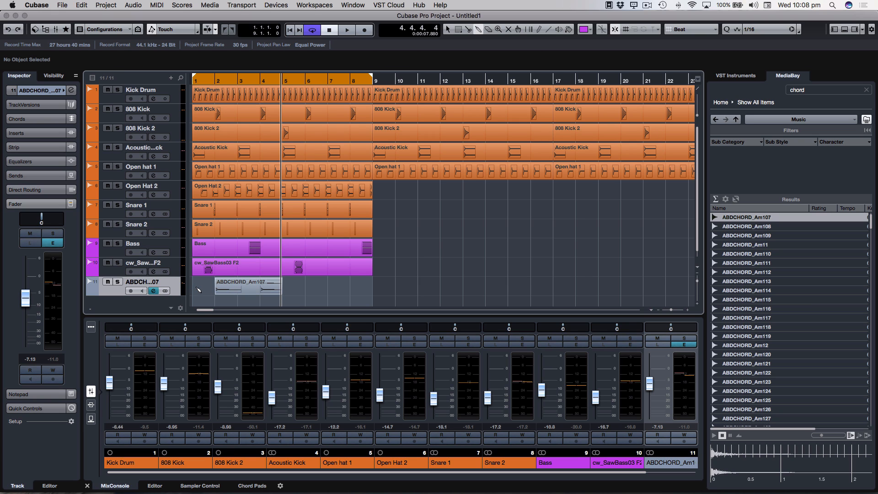
left_click_drag(217, 293, 193, 293)
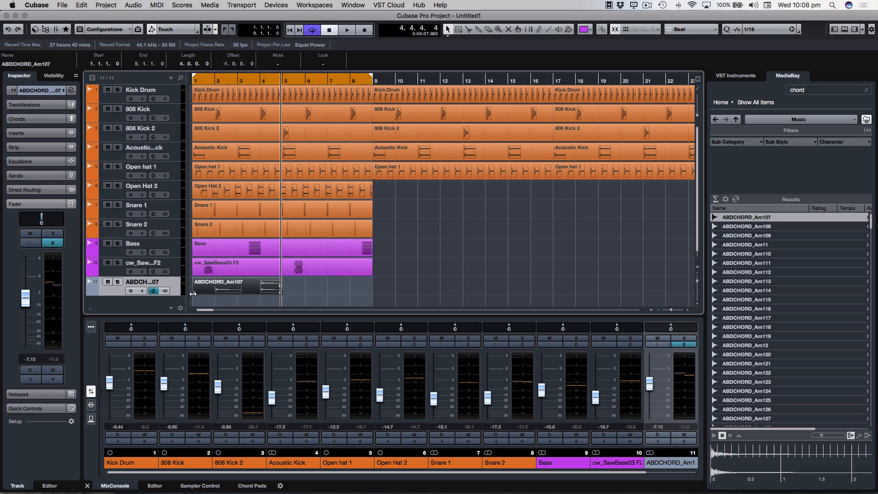
left_click_drag(279, 293, 279, 293)
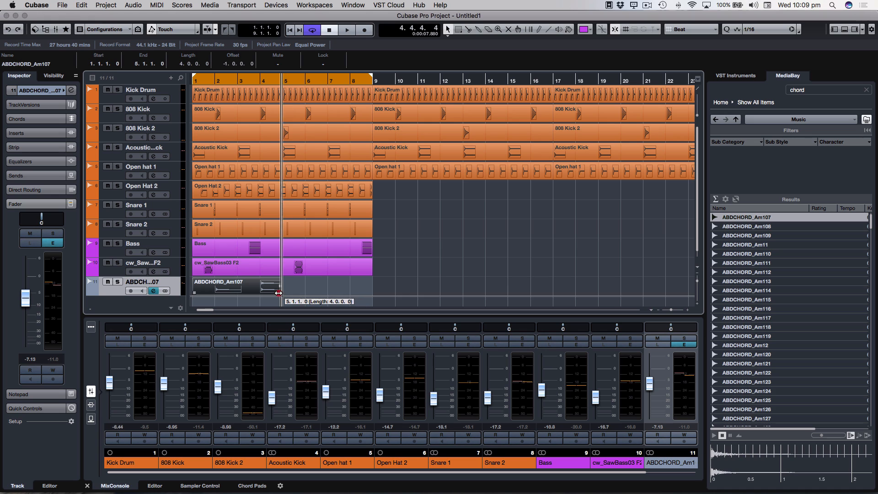
Duplicate the four-bar chord part to bar 5 and give the chord track the same purple as the bass tracks.
key("super+d")
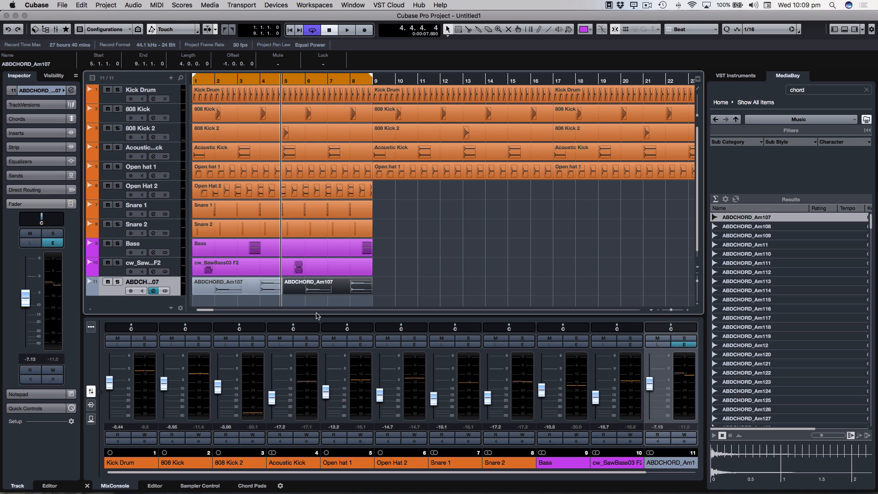
left_click(694, 463)
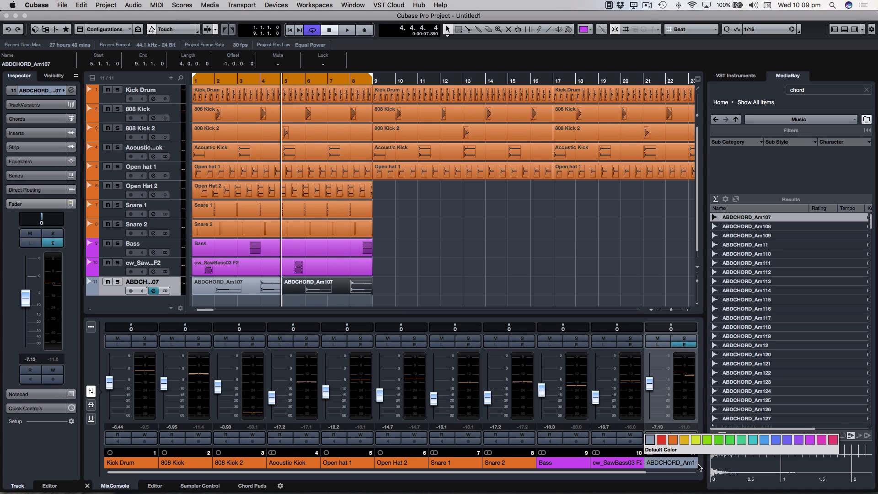
left_click(810, 440)
left_click(423, 278)
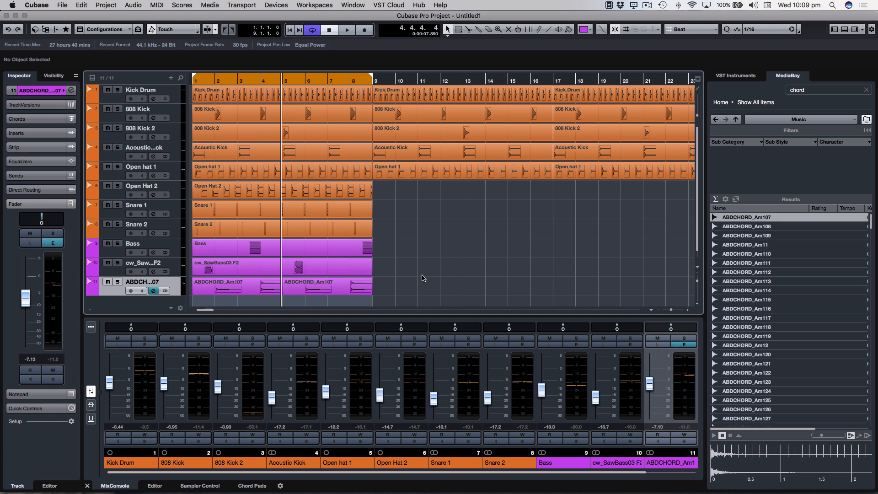
Play the eight-bar loop from the start and solo the ABDCHORD_Am107 track.
key("KP_Decimal")
key("space")
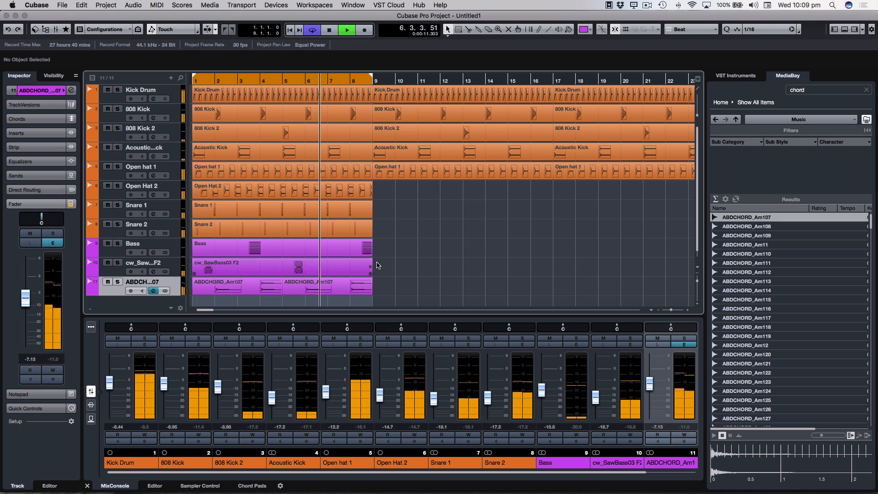
scroll(399, 247, "down", 1)
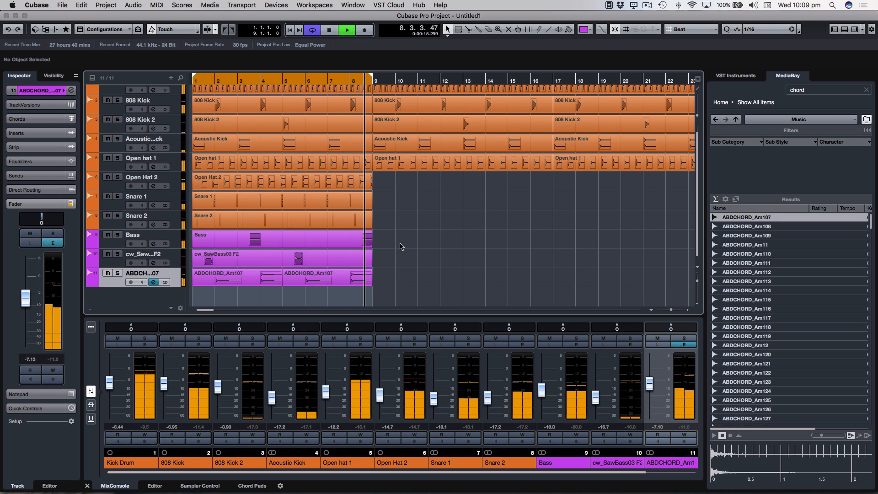
left_click(118, 273)
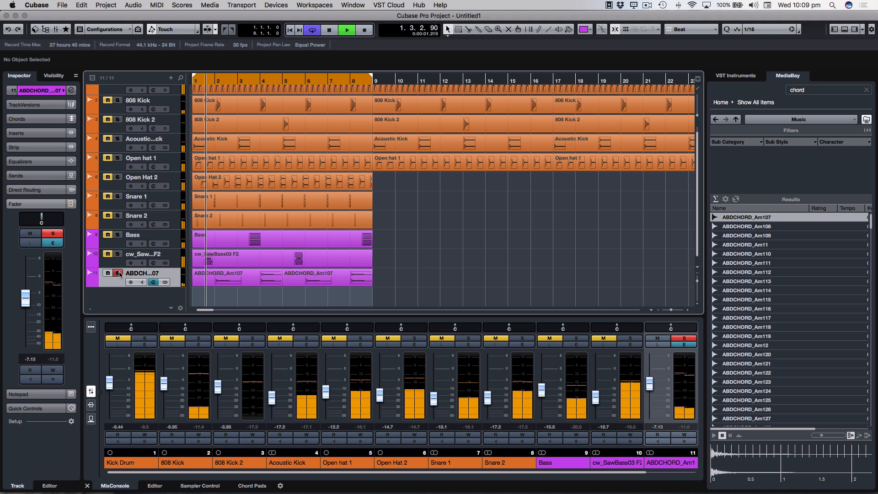
Stop playback and insert the Blackhole reverb in the first insert slot of the ABDCHORD_Am107 channel.
key("space")
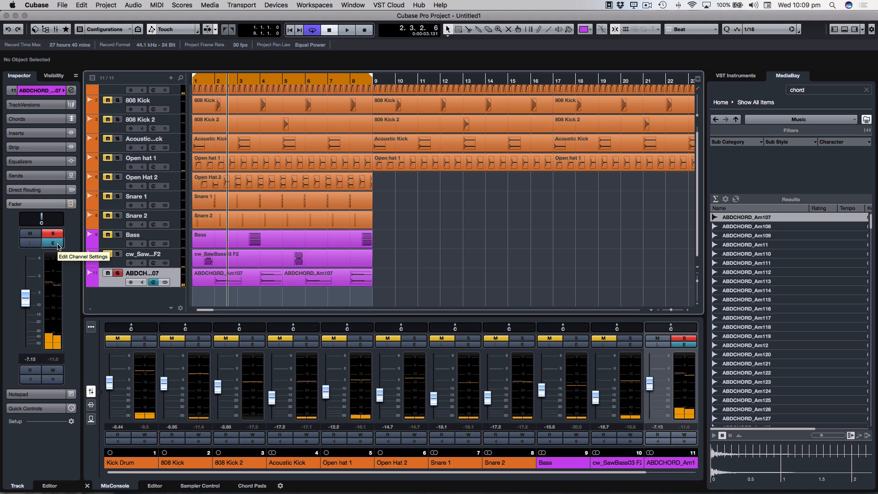
left_click(57, 246)
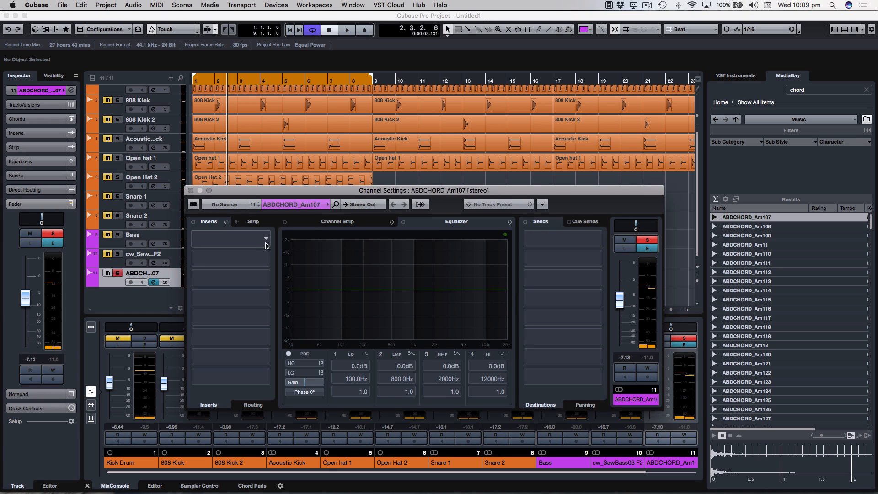
left_click(266, 239)
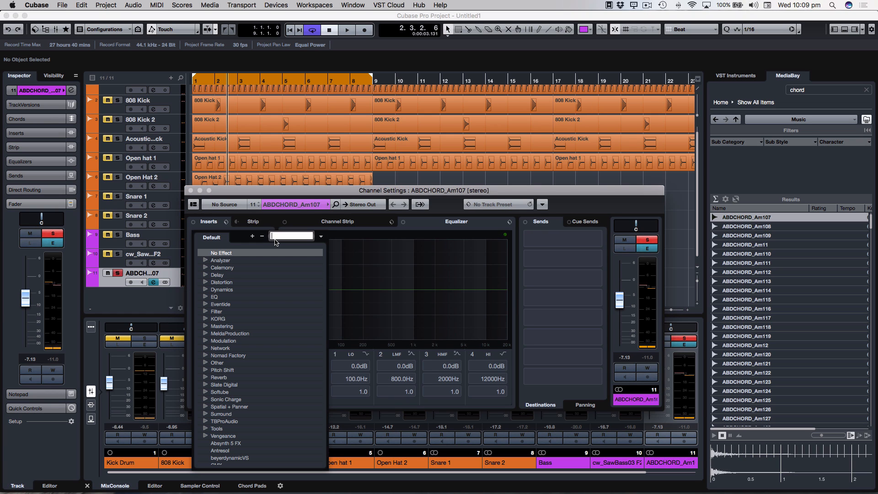
type("blakc")
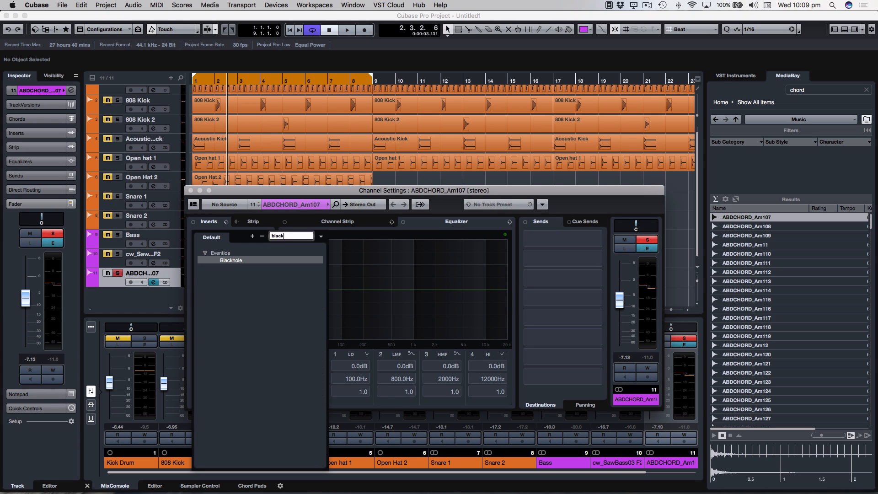
left_click(239, 262)
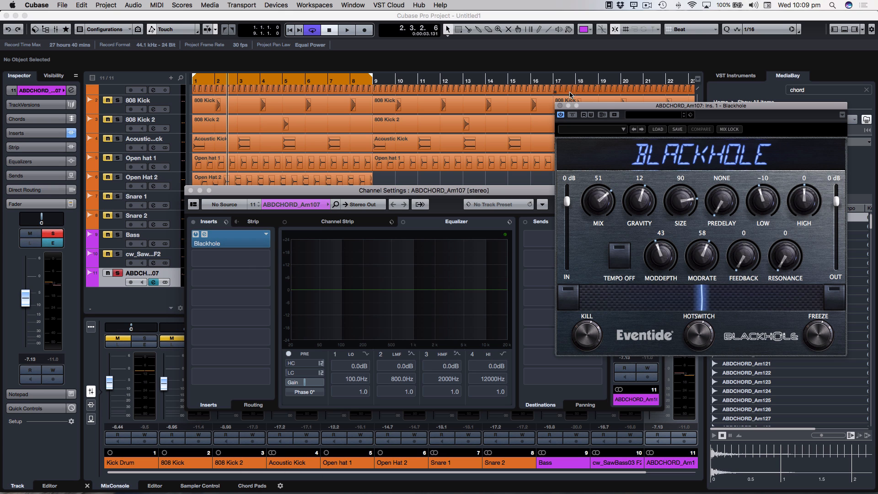
left_click_drag(599, 106, 399, 123)
Set the Blackhole mix to 39, close the channel settings and play the soloed chord from the start.
left_click_drag(394, 224, 412, 247)
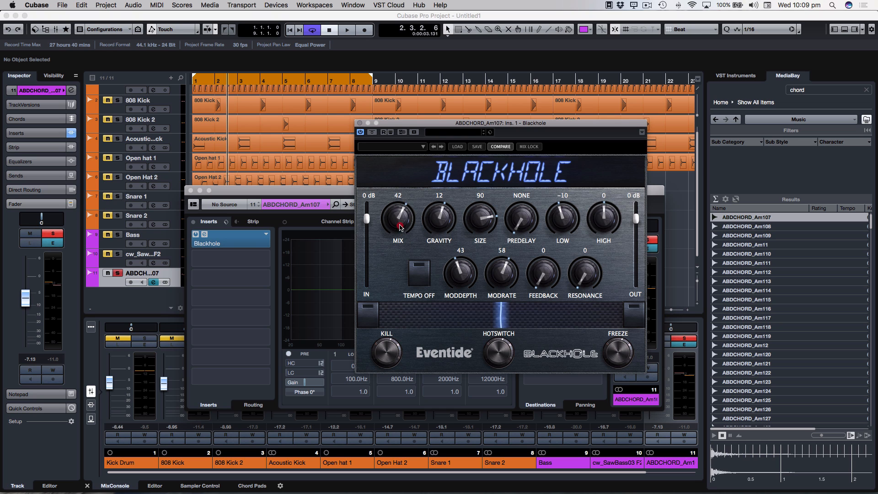
left_click(191, 190)
key("period")
key("space")
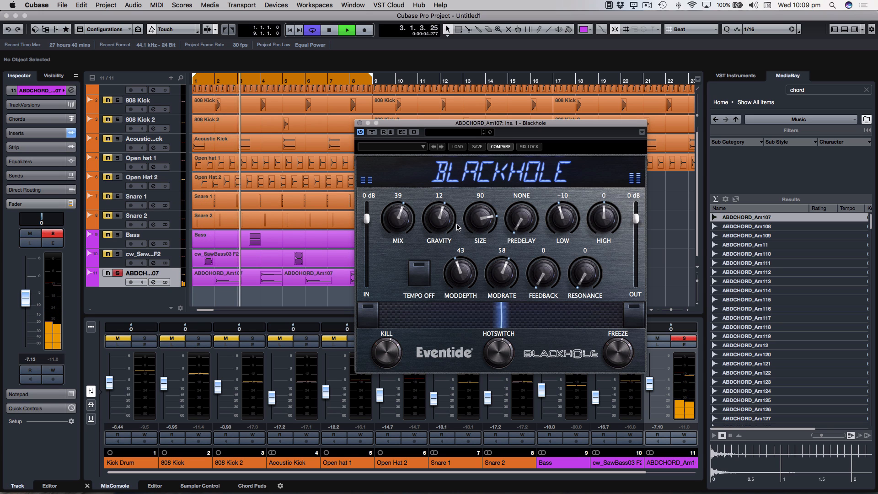
Set Blackhole's gravity to 16, size to 93, mod depth to 53, mod rate to 63, feedback to 67 and resonance to 38.
left_click_drag(440, 221, 483, 225)
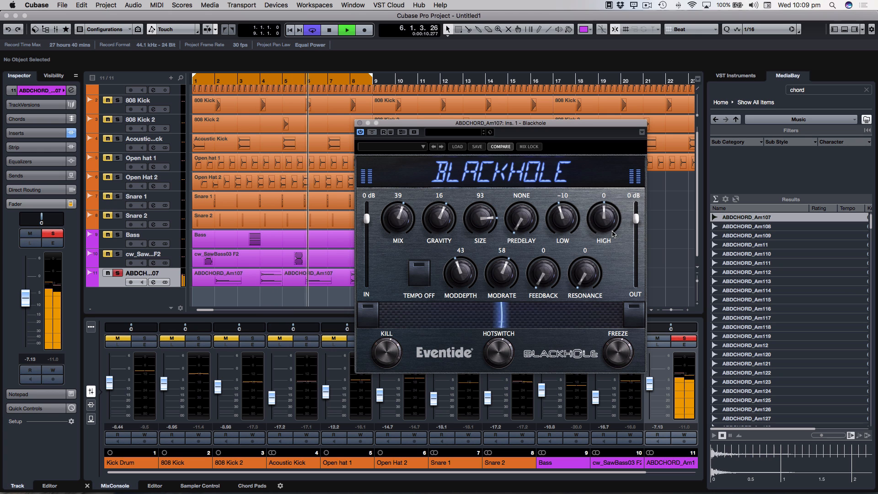
left_click_drag(509, 269, 468, 273)
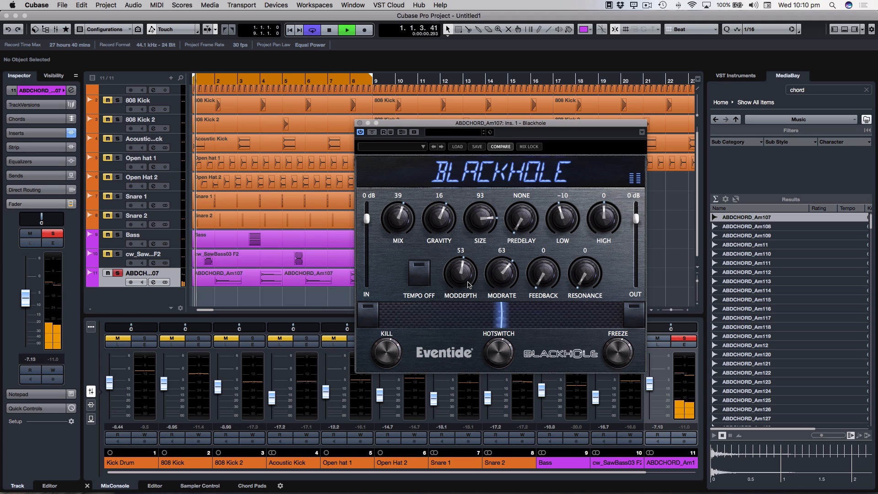
left_click_drag(543, 281, 553, 197)
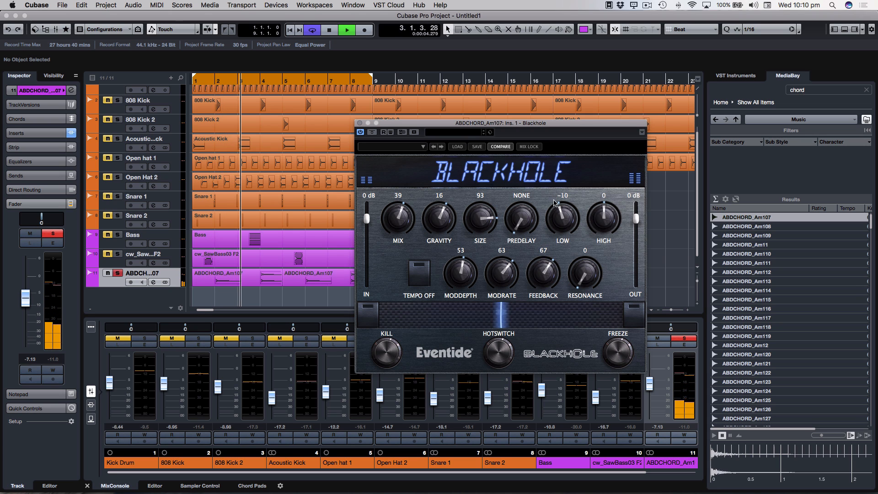
left_click_drag(581, 279, 583, 235)
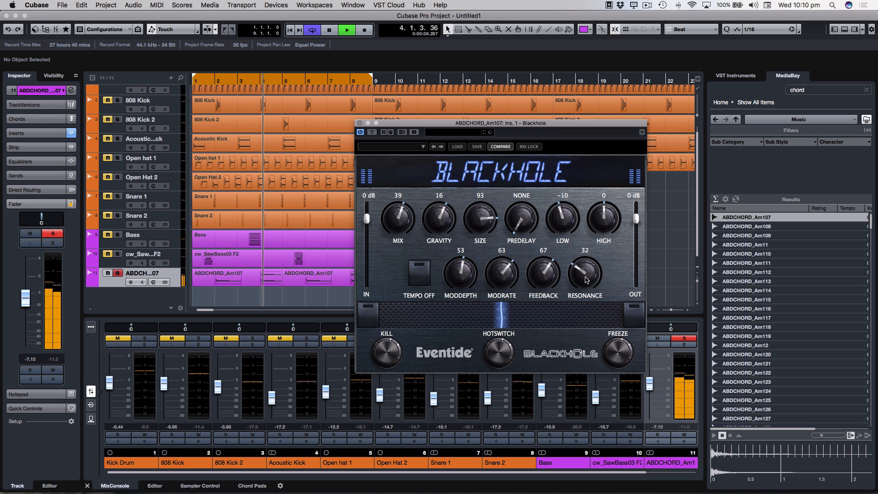
left_click_drag(585, 280, 531, 281)
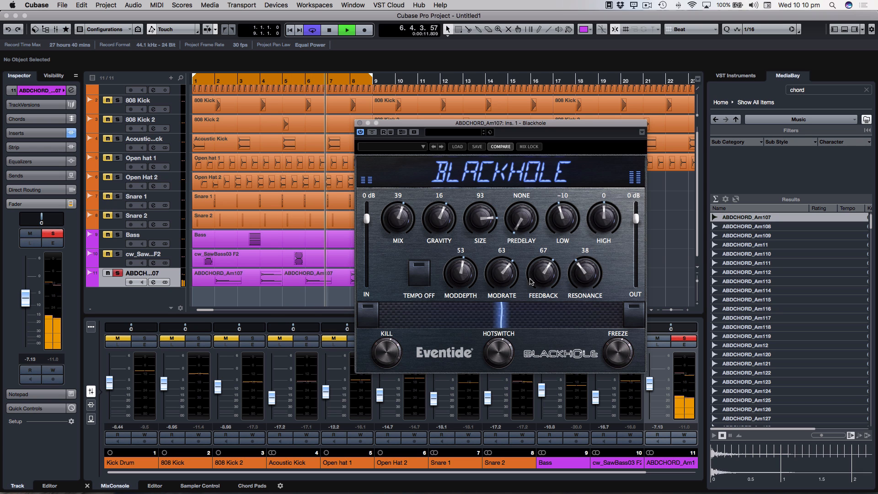
Unsolo the chord track, lower the Blackhole mix to 35, then close the plug-in and stop playback.
left_click(117, 274)
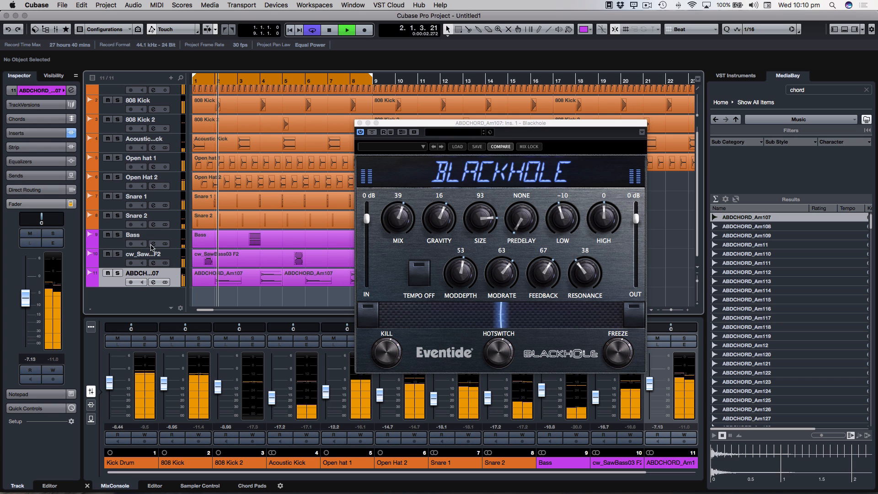
left_click_drag(398, 218, 399, 221)
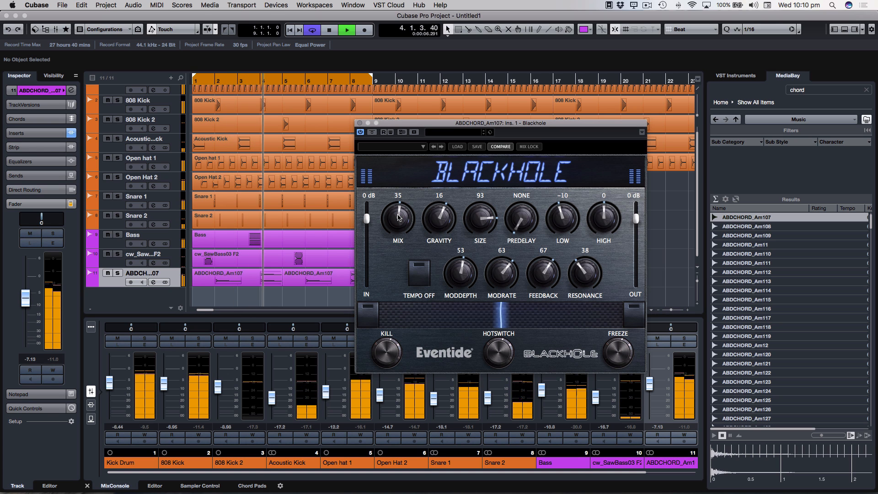
left_click(360, 123)
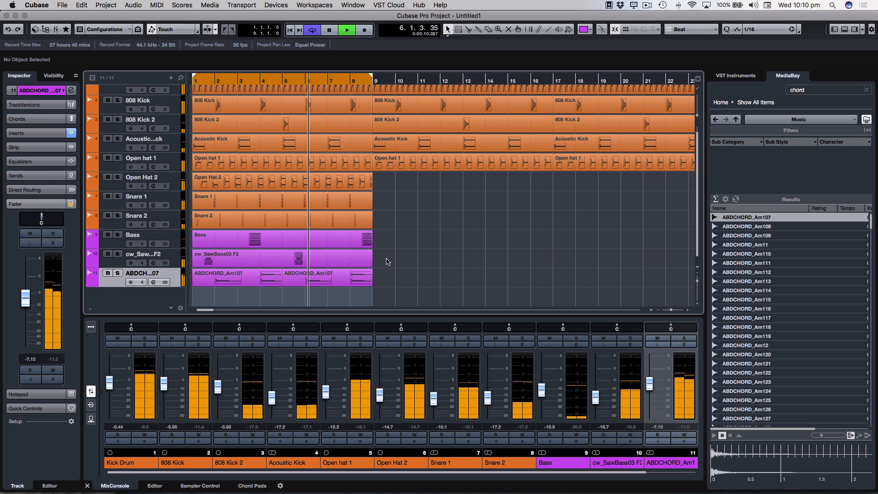
key("space")
left_click(251, 256)
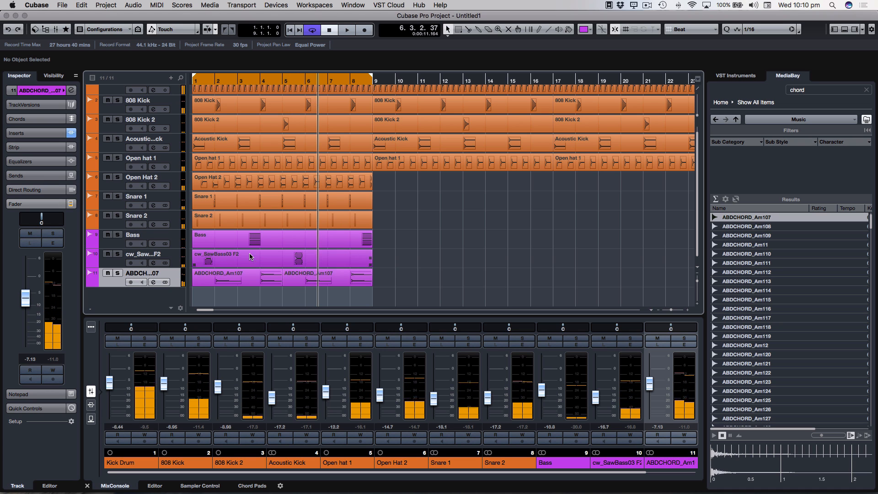
Rename the ABDCHORD_Am107 track to Chord and the cw_SawBass03 F2 track to Bass 2.
double_click(154, 272)
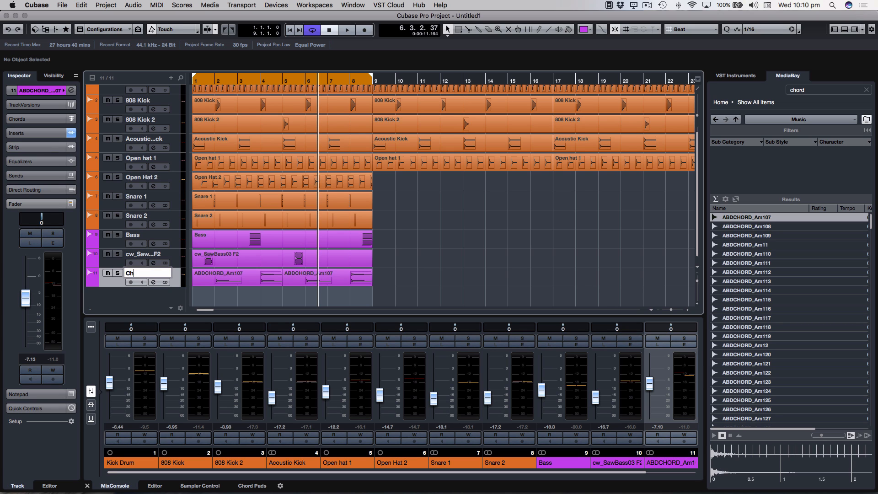
key("Return")
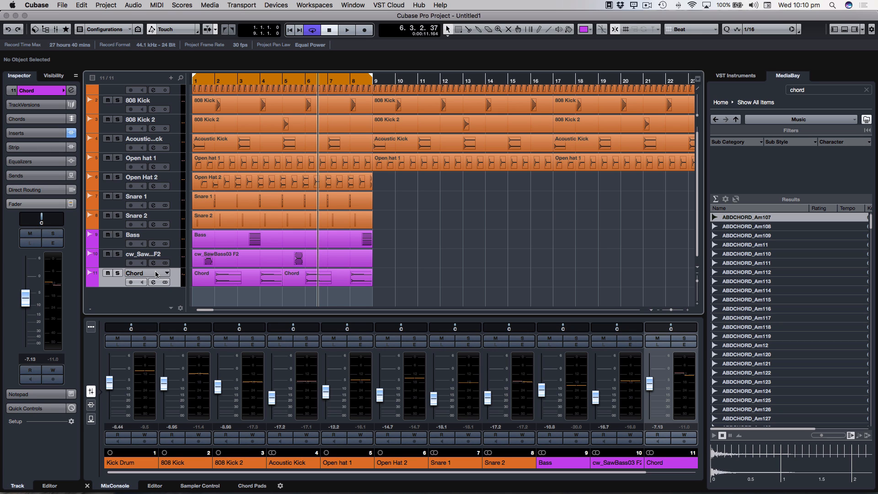
double_click(159, 255)
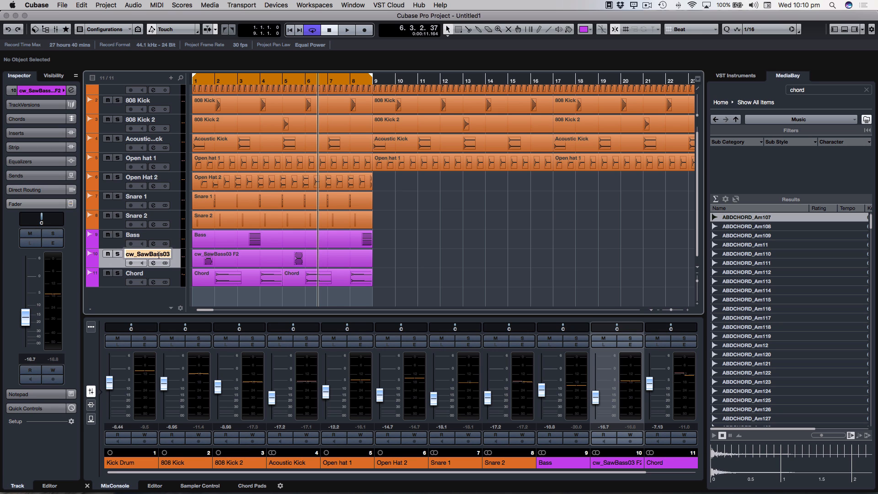
type("Bass 2")
key("Return")
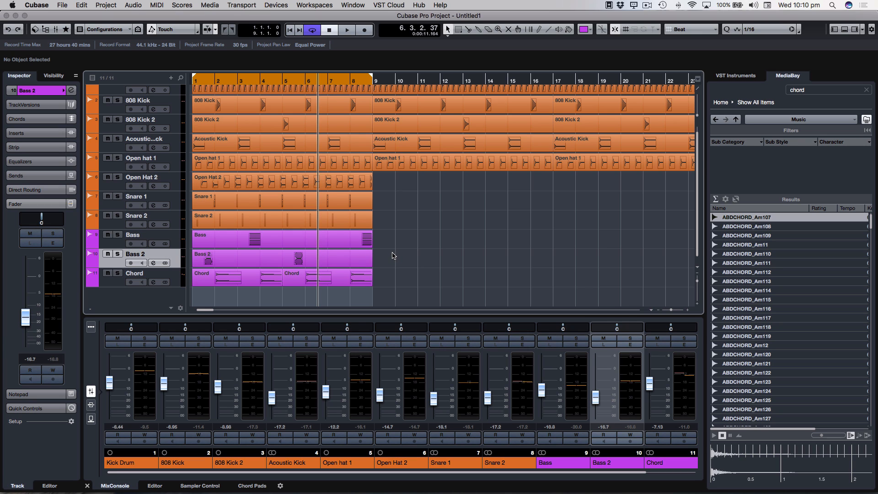
Search the MediaBay for "shaker" and audition the shaker samples from 11_03_shaks to 11_08_shaks.
left_click(804, 90)
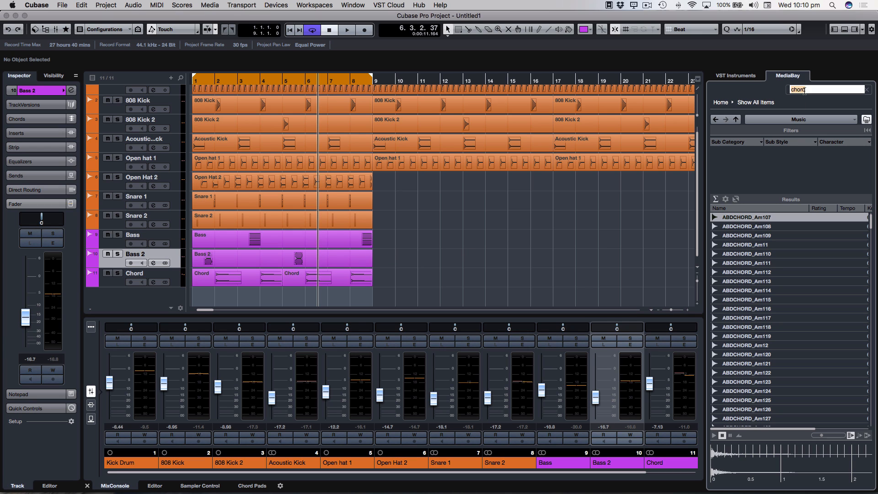
type("shaker")
key("Return")
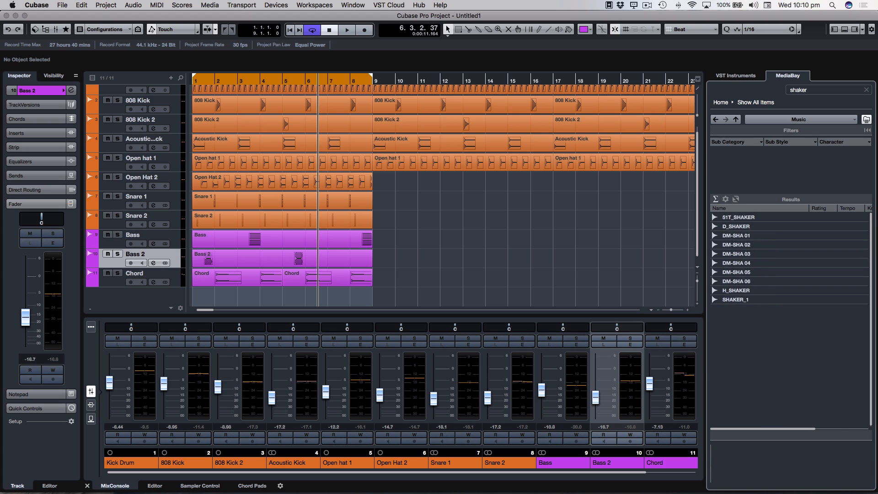
left_click(746, 309)
left_click(745, 327)
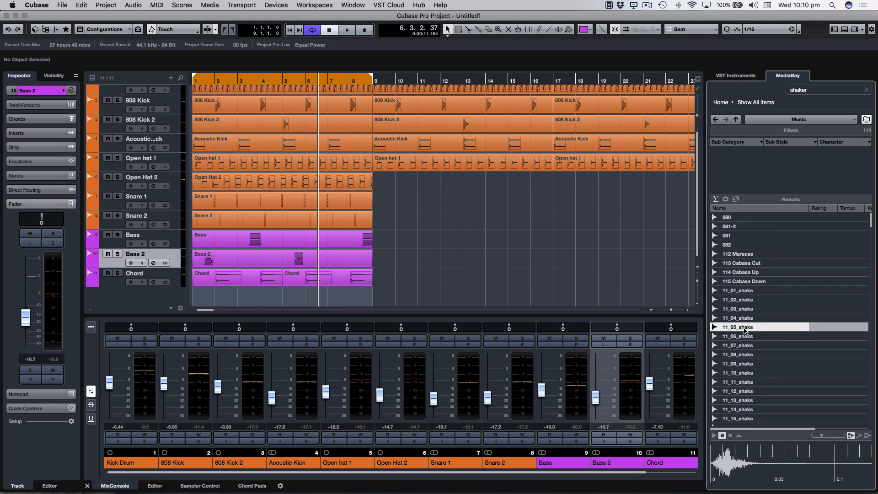
left_click(741, 345)
left_click(739, 328)
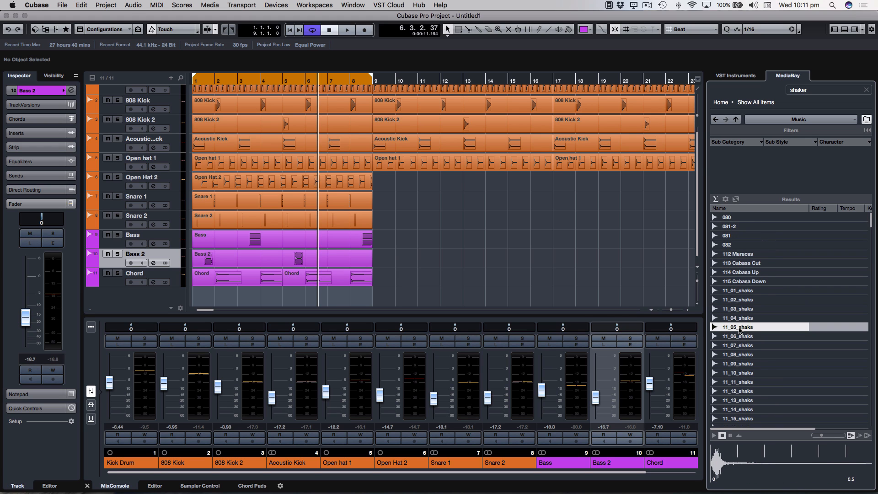
left_click(738, 337)
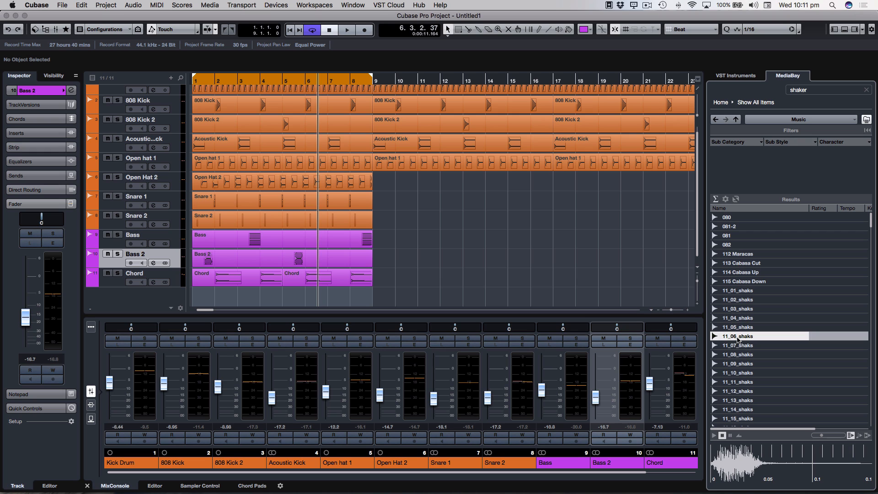
left_click(738, 345)
left_click(737, 327)
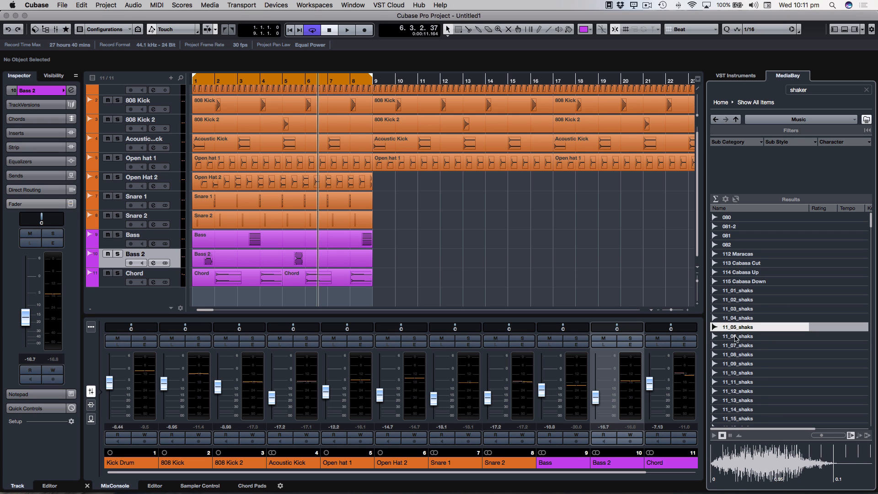
left_click(736, 337)
left_click(735, 328)
left_click(735, 319)
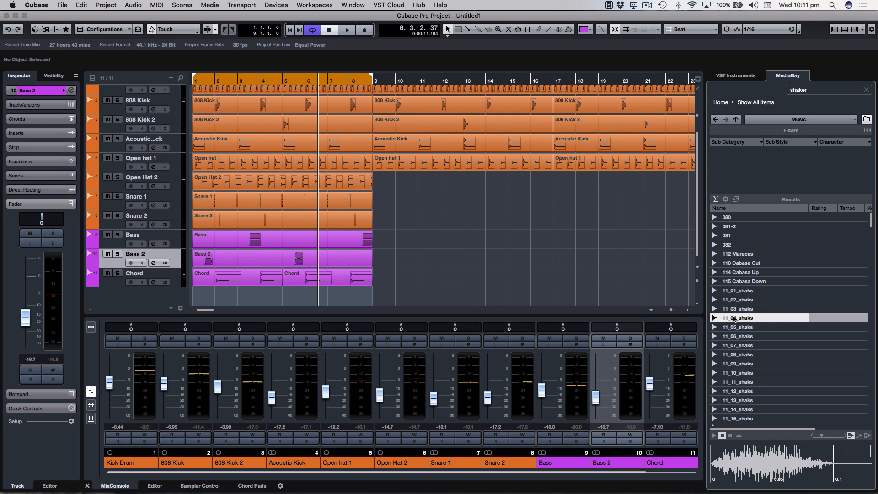
left_click(740, 355)
left_click(738, 309)
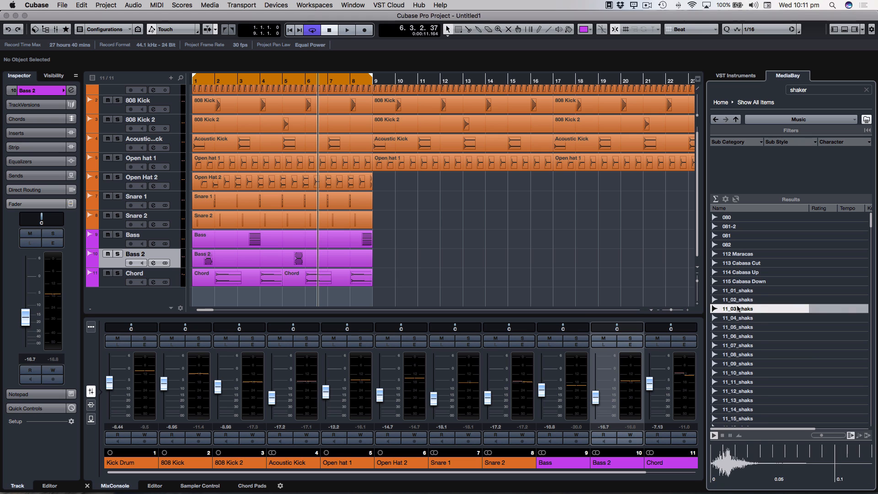
Import 11_04_shaks onto a new track at beat 2 of bar 1, copied and converted to 24 bit, and move the track below Snare 2.
left_click(738, 320)
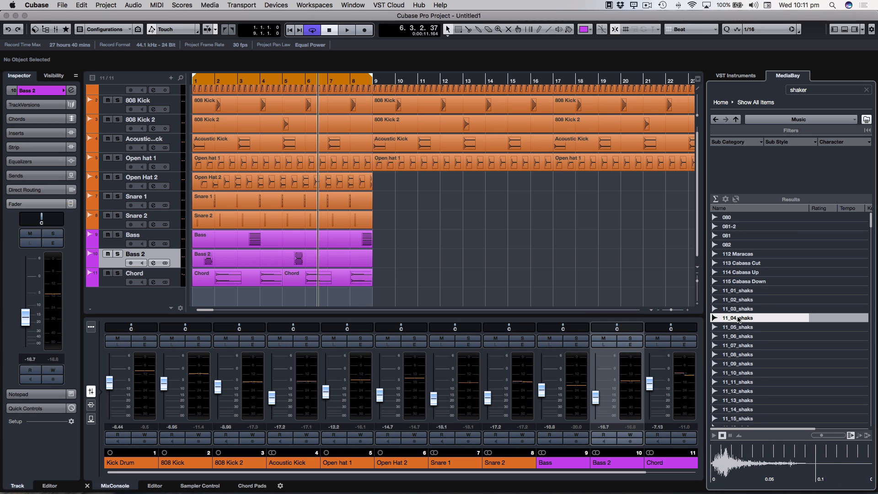
left_click_drag(270, 329, 213, 304)
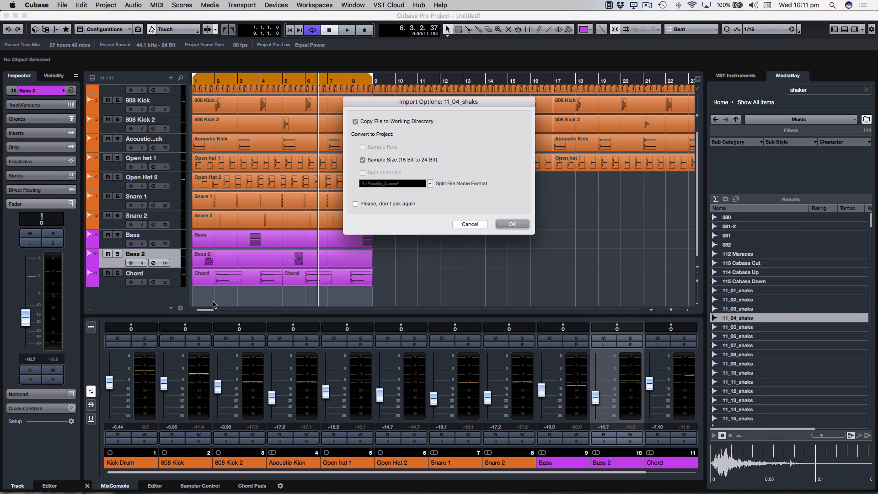
left_click(519, 224)
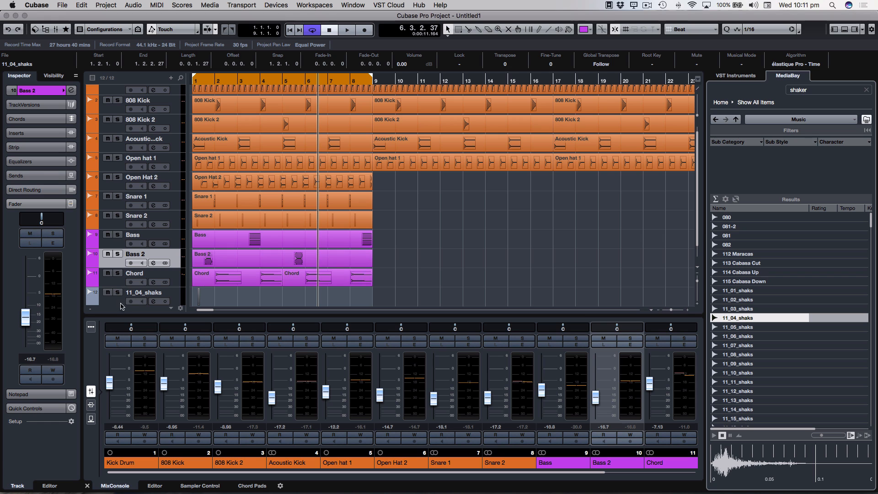
left_click_drag(118, 304, 125, 115)
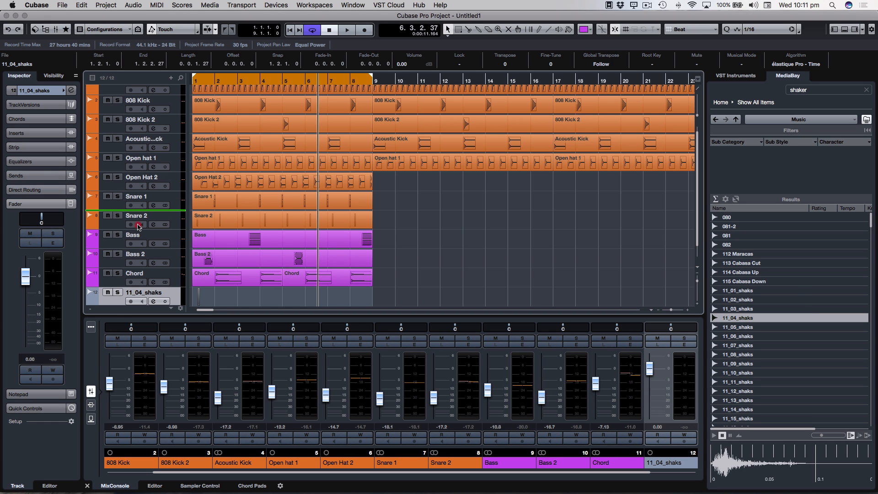
left_click_drag(134, 233, 135, 235)
Examine the 11_04_shaks clip in bar 1 up close against the beat grid.
key("h")
key("h")
key("h")
key("h")
key("h")
key("h")
key("h")
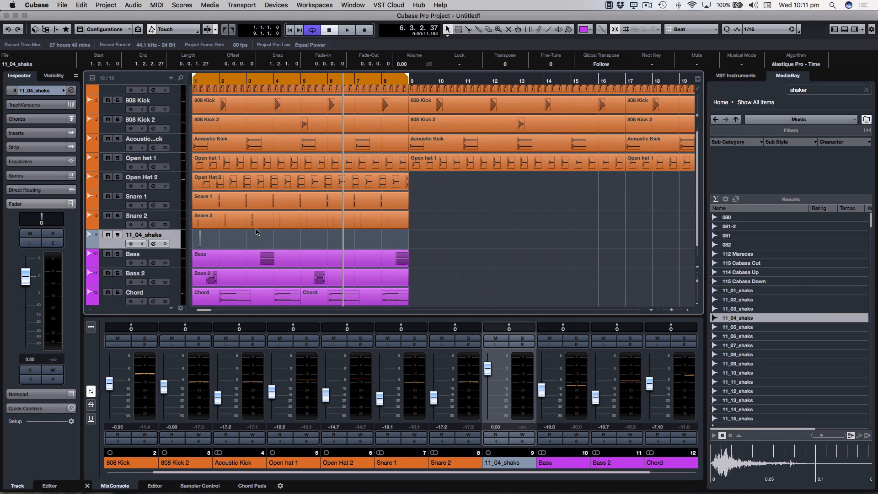
key("h")
key("h")
key("h")
key("h")
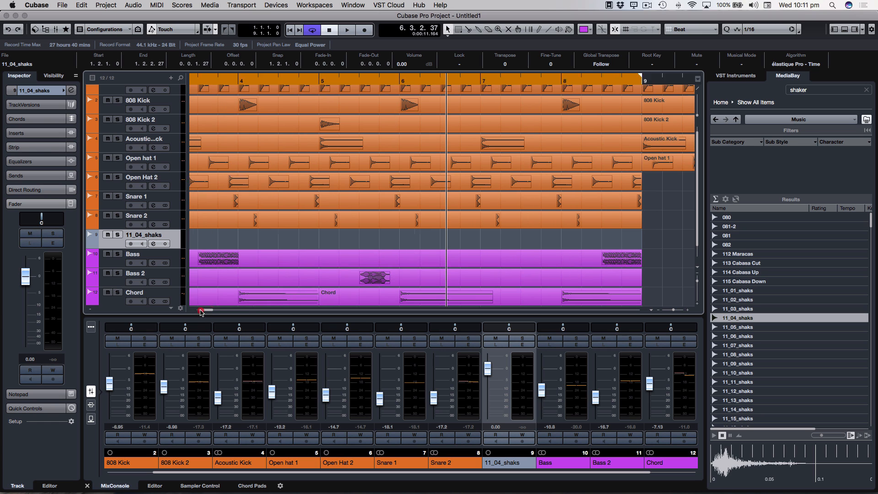
key("h")
left_click_drag(210, 311, 166, 312)
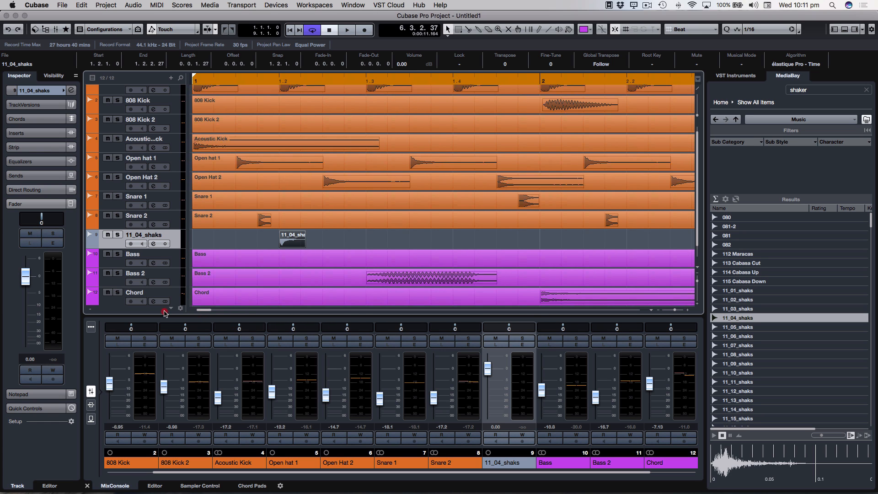
Move the 11_04_shaks clip to the start of bar 1 and set the grid type to Use Quantize.
left_click_drag(292, 244, 205, 244)
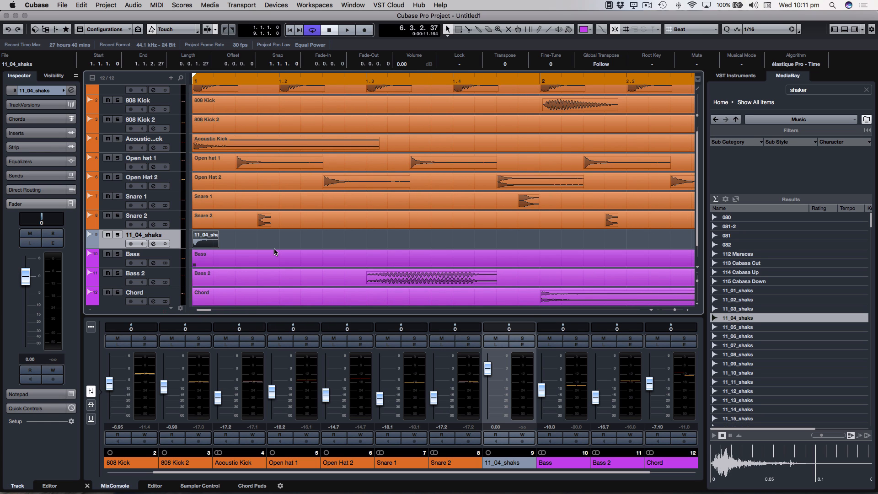
key("g")
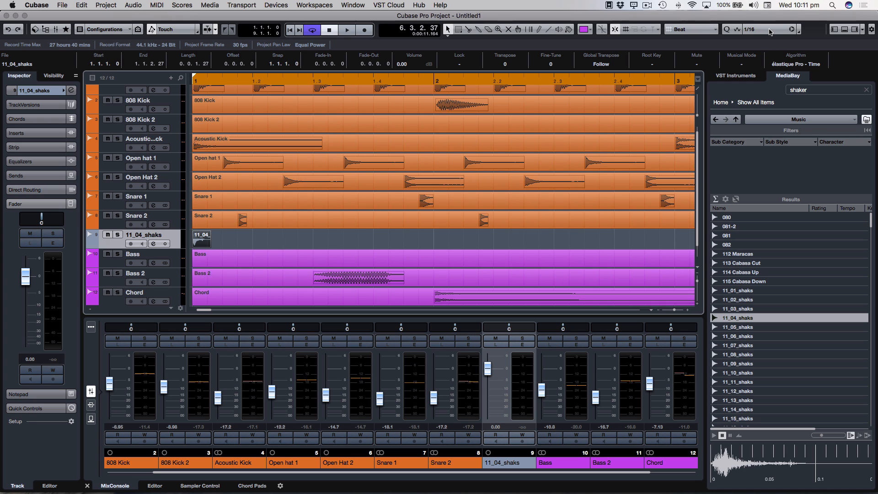
left_click(694, 29)
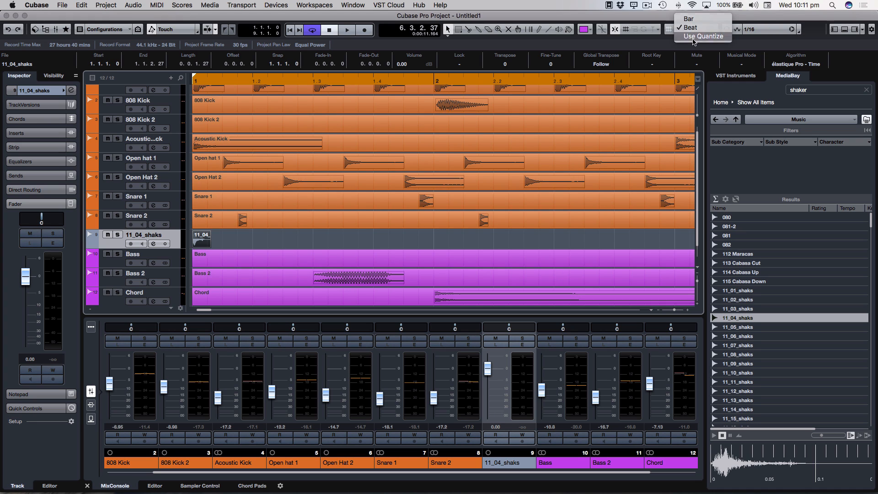
left_click(693, 36)
Duplicate the 11_04_shaks clip along the 1/16 grid to fill beat 1 of bar 1 with four consecutive hits.
left_click_drag(207, 249, 204, 245)
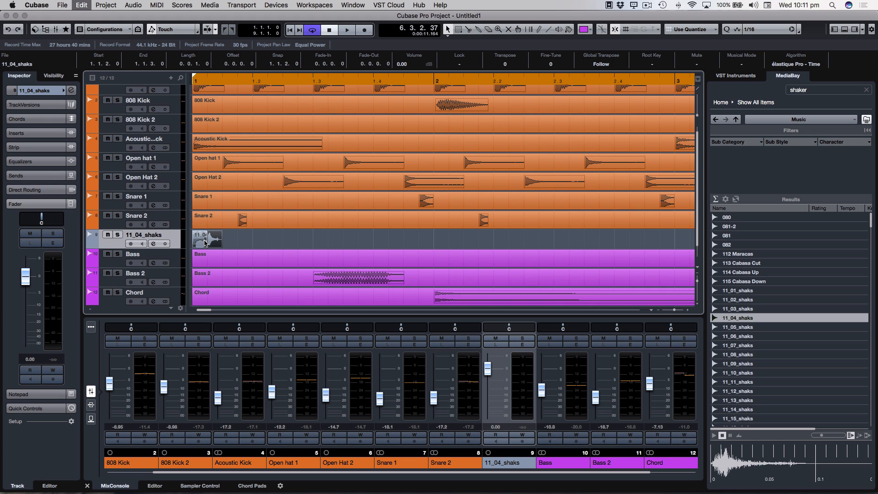
key("h")
key("h")
key("h")
key("h")
key("h")
key("h")
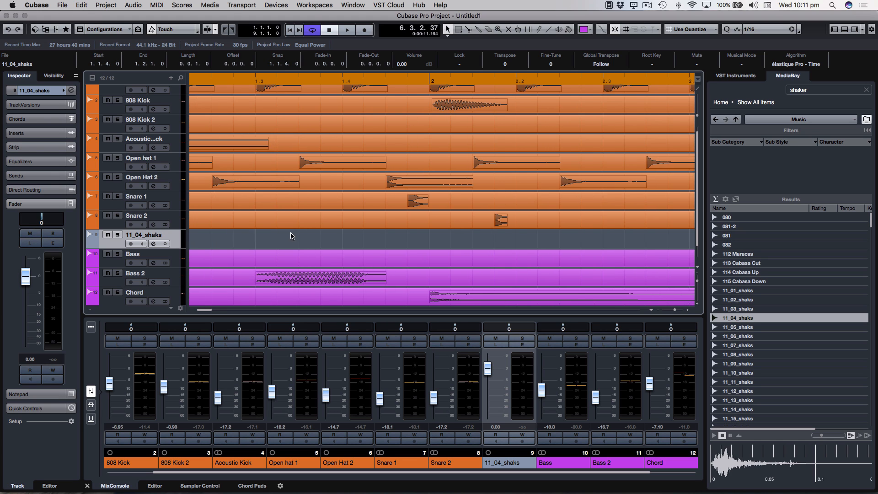
left_click_drag(206, 310, 176, 308)
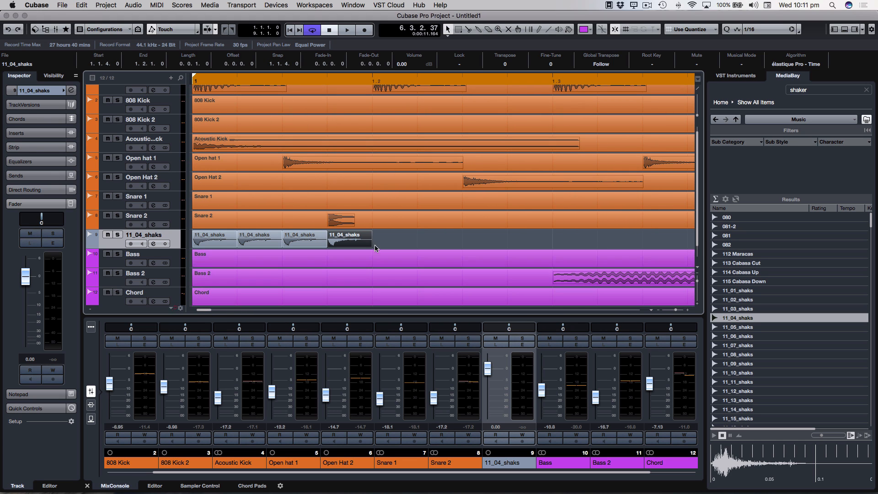
Lower the first shaker clip's volume to about -6.26 dB and the second clip's to about -3.06 dB.
left_click(223, 244)
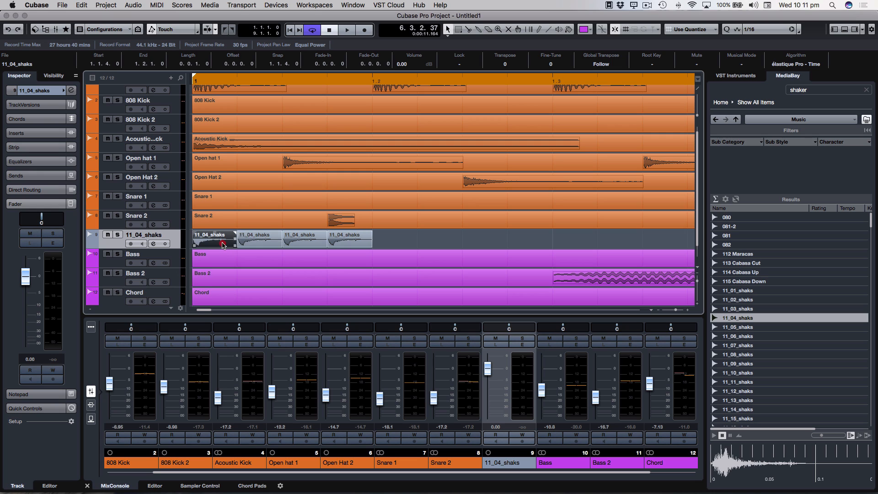
left_click(269, 244)
left_click(304, 237)
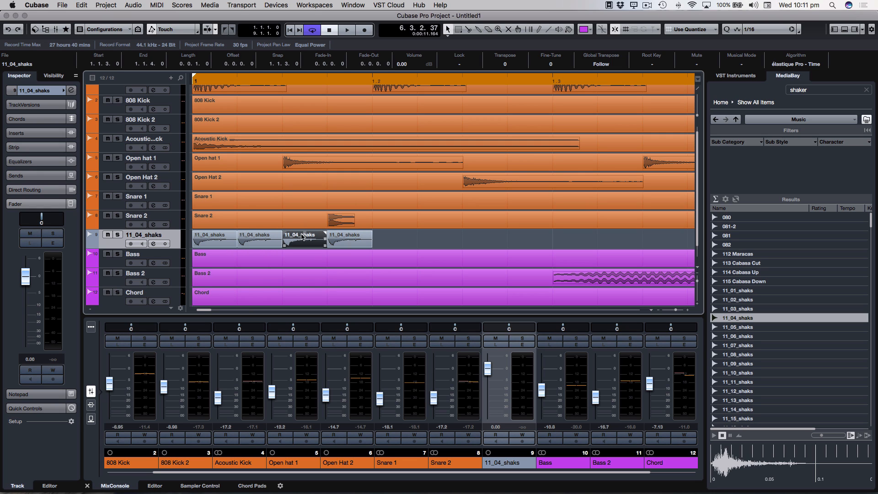
left_click(260, 240)
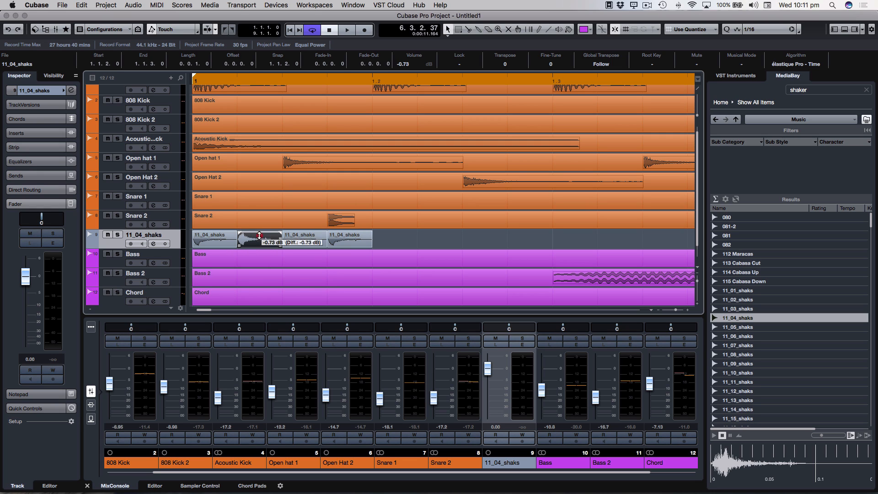
left_click(223, 243)
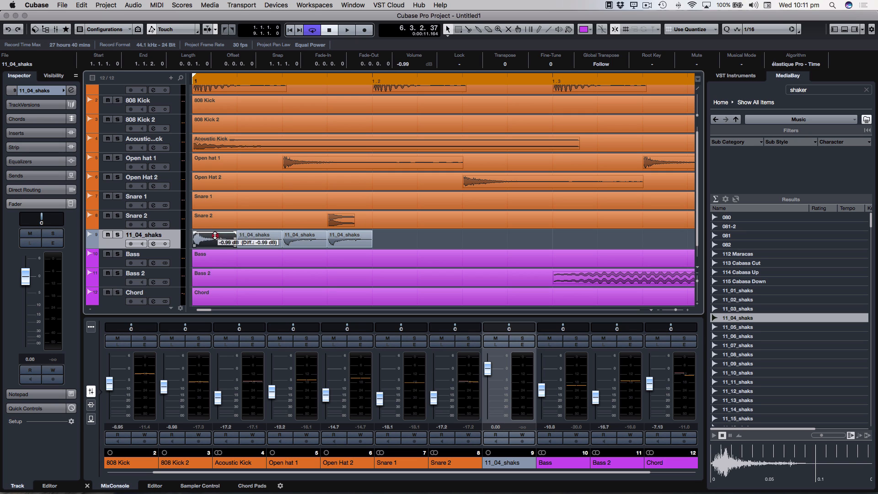
left_click_drag(215, 232, 215, 239)
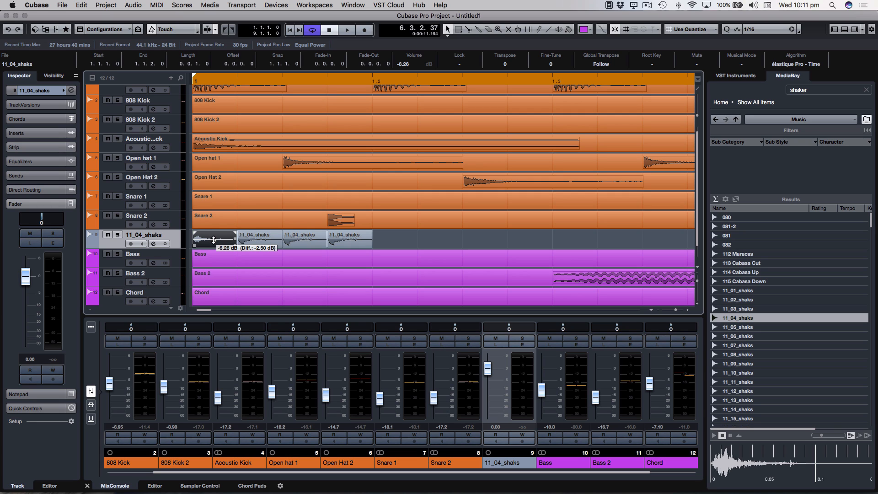
left_click(262, 243)
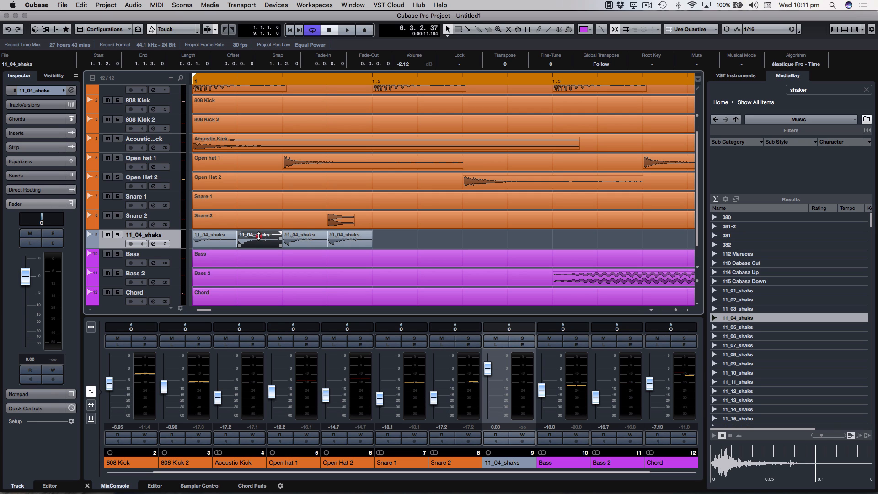
left_click_drag(259, 236, 259, 237)
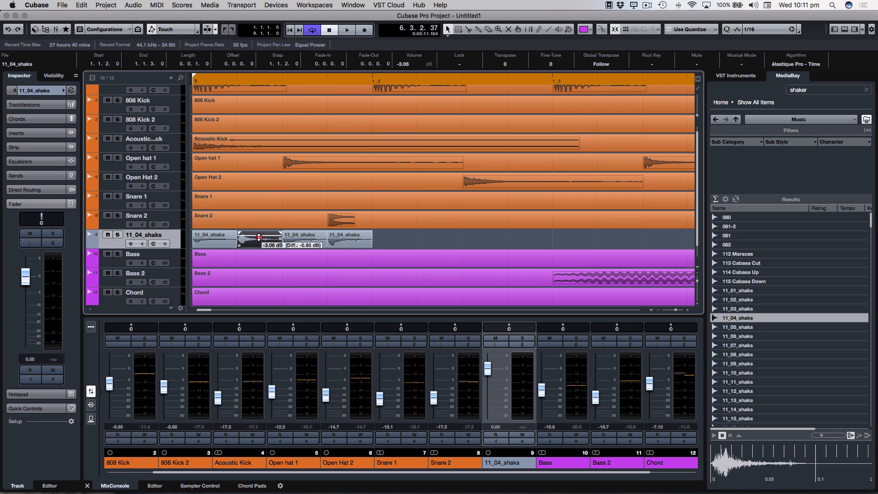
left_click_drag(259, 237, 259, 237)
Set the fourth shaker clip's volume to about -3.06 dB, leaving the third at full level.
left_click(293, 238)
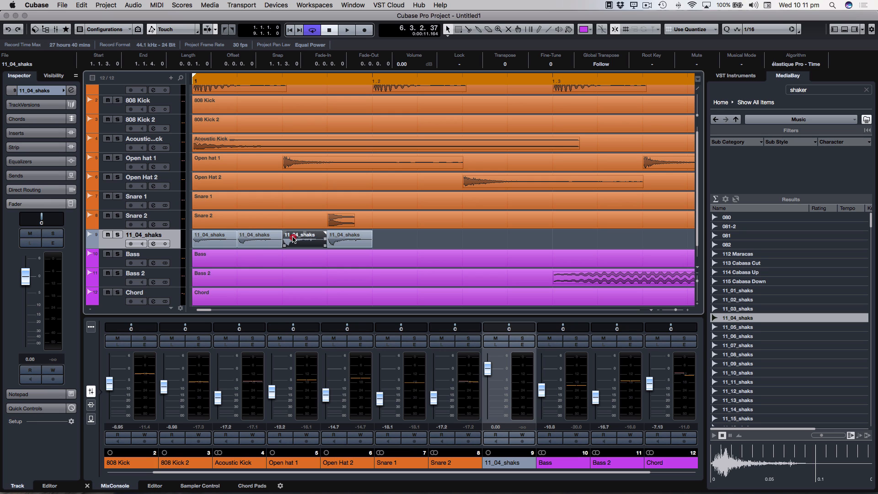
left_click(351, 238)
left_click_drag(351, 233, 351, 237)
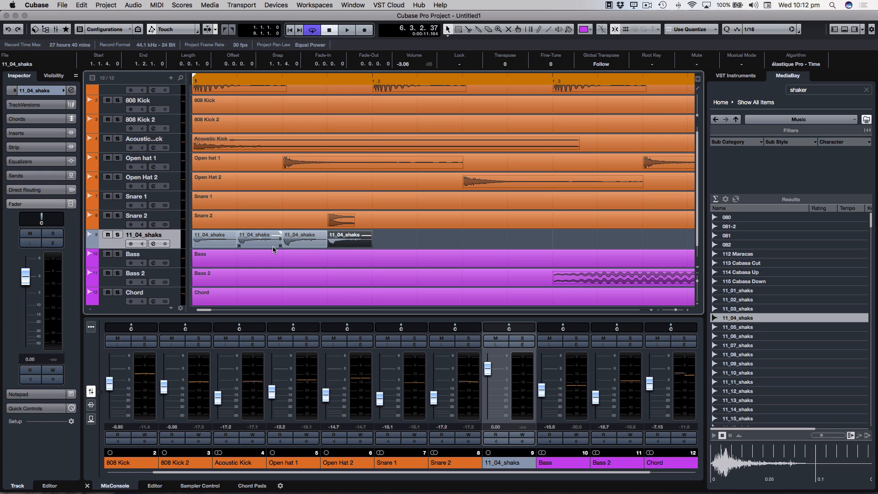
left_click(223, 246)
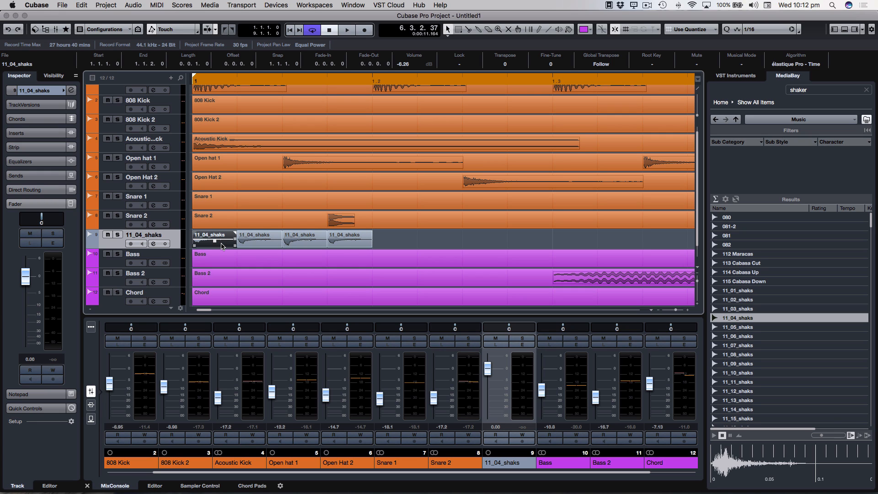
Solo the 11_04_shaks track and play a loop over its four clips in beat 1.
left_click(118, 235)
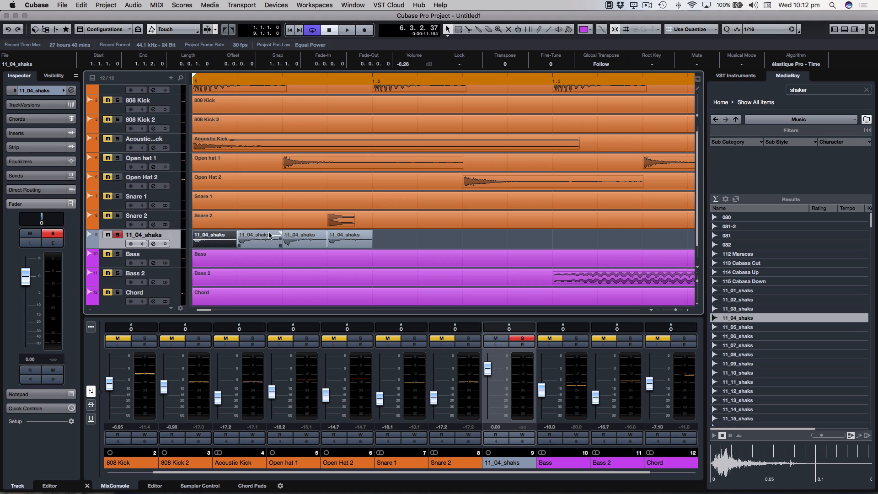
left_click_drag(402, 237, 177, 241)
key("p")
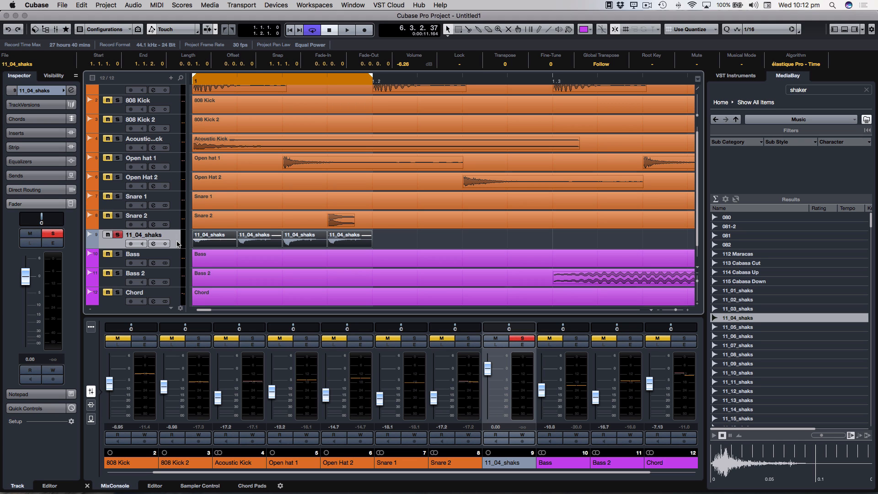
key("period")
key("space")
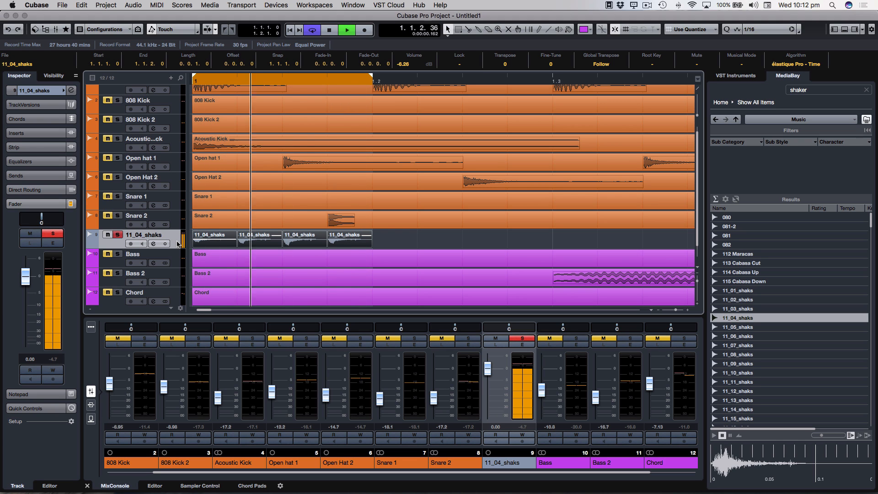
Set the shaker track's fader to -4.37 dB and reduce the first, second and fourth clips' volumes, the fourth to -13.30 dB.
left_click(388, 241)
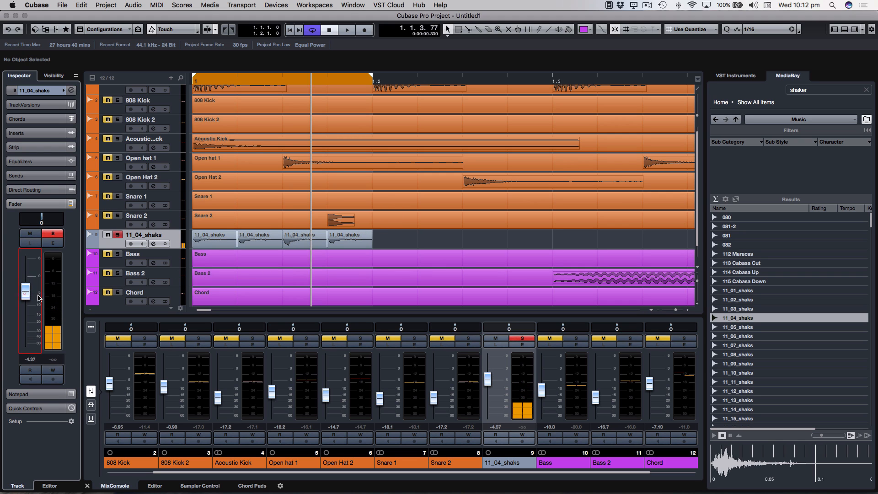
left_click(224, 245)
left_click_drag(215, 241, 260, 243)
left_click(258, 242)
left_click(351, 240)
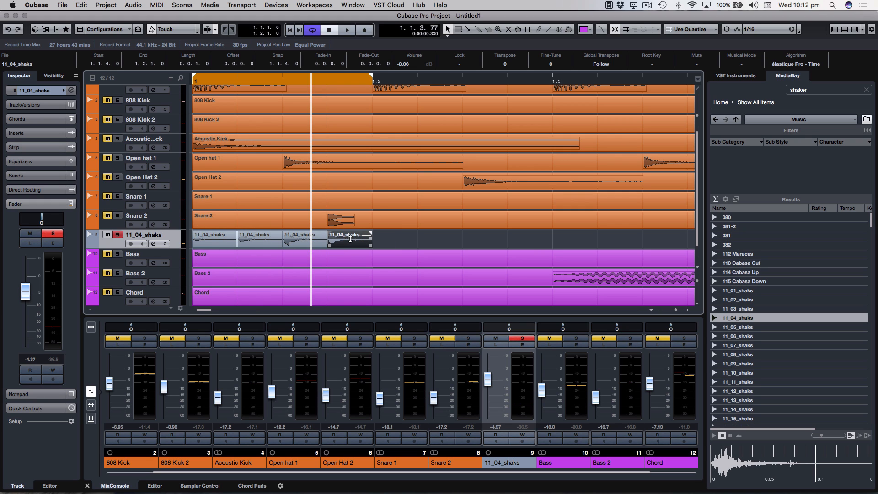
left_click_drag(351, 238, 348, 248)
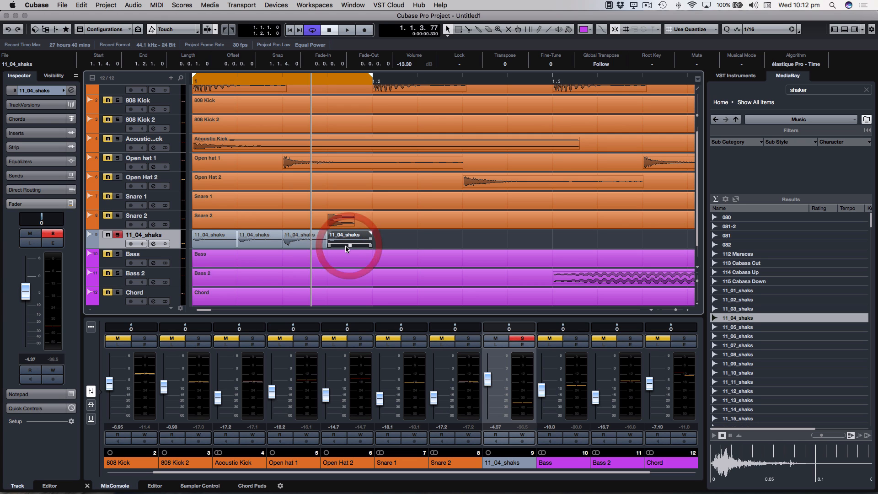
key("space")
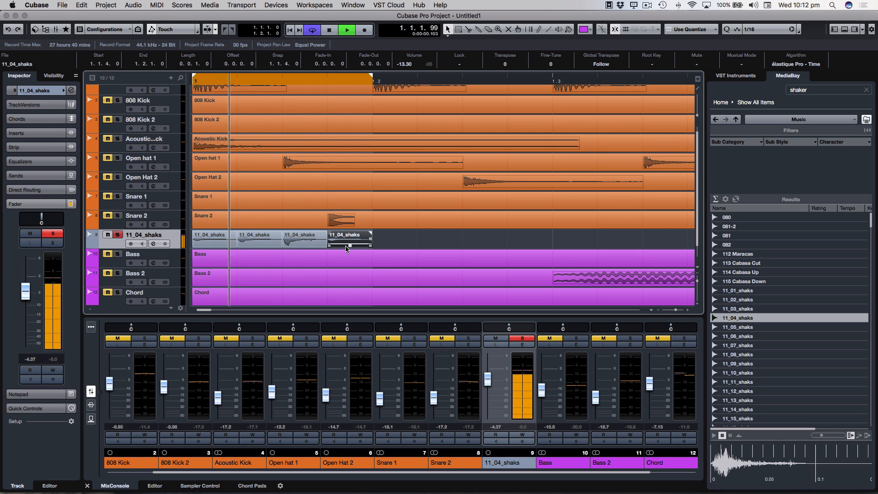
key("space")
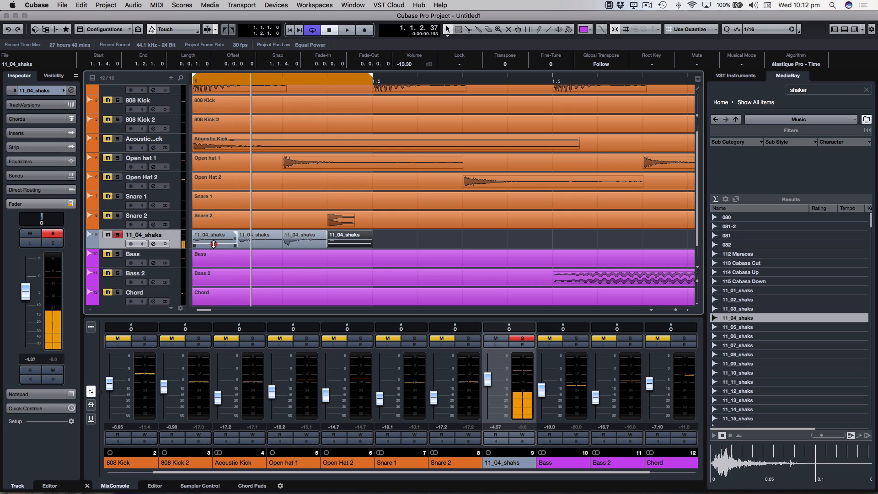
Reduce the first and second shaker clips' volumes further, set the fourth to about -21.82 dB, and audition the loop.
left_click_drag(213, 244, 214, 246)
left_click_drag(350, 246, 349, 247)
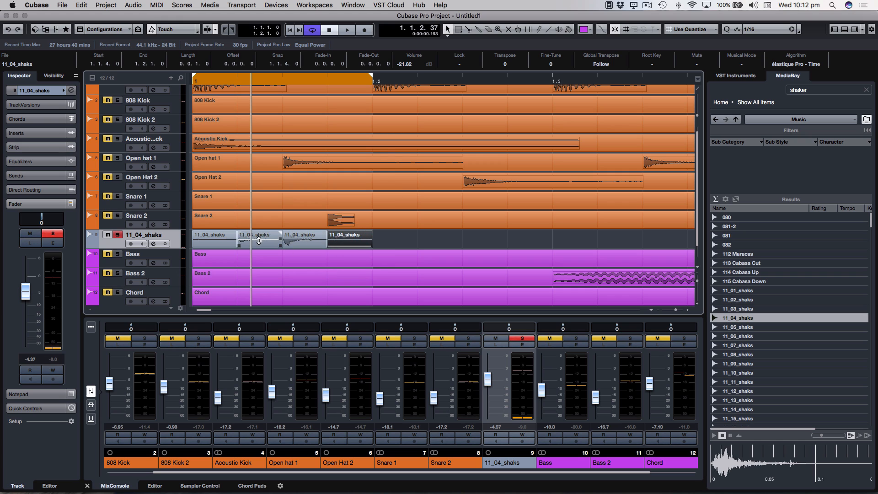
left_click_drag(259, 237, 260, 244)
key("space")
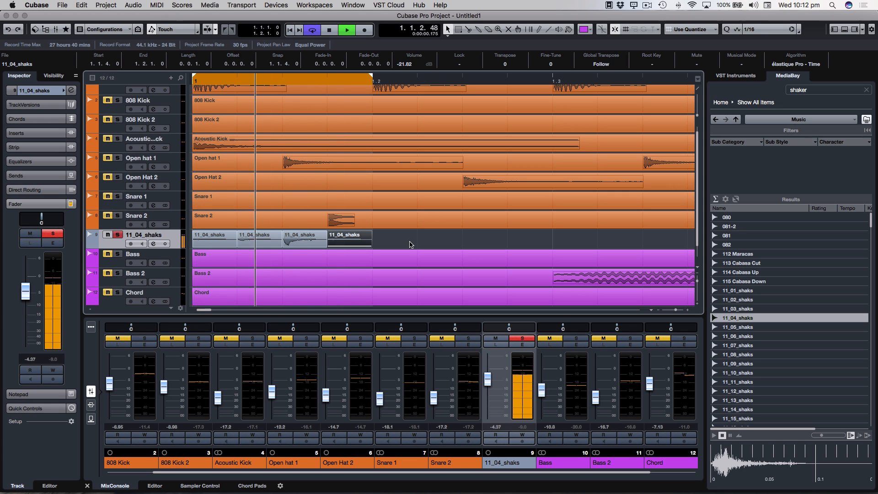
key("space")
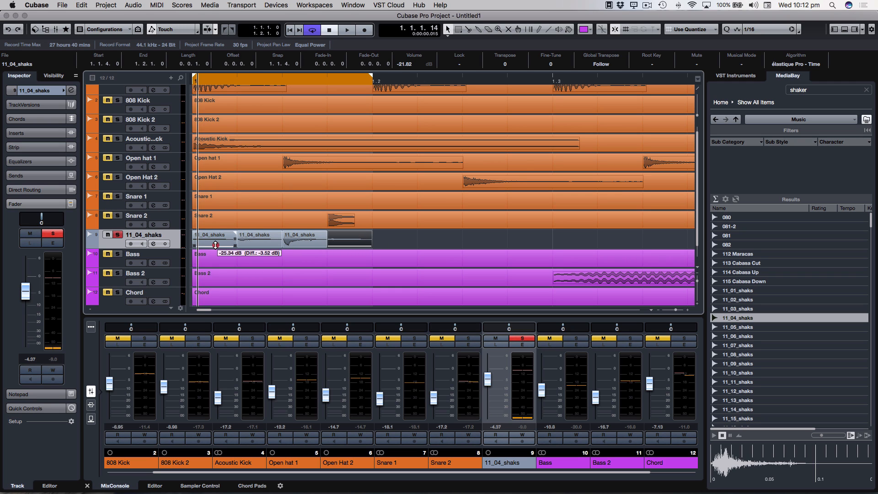
Make the first two shaker clips quieter still, drop the fourth to -60 dB, and audition the loop.
left_click_drag(215, 245, 260, 246)
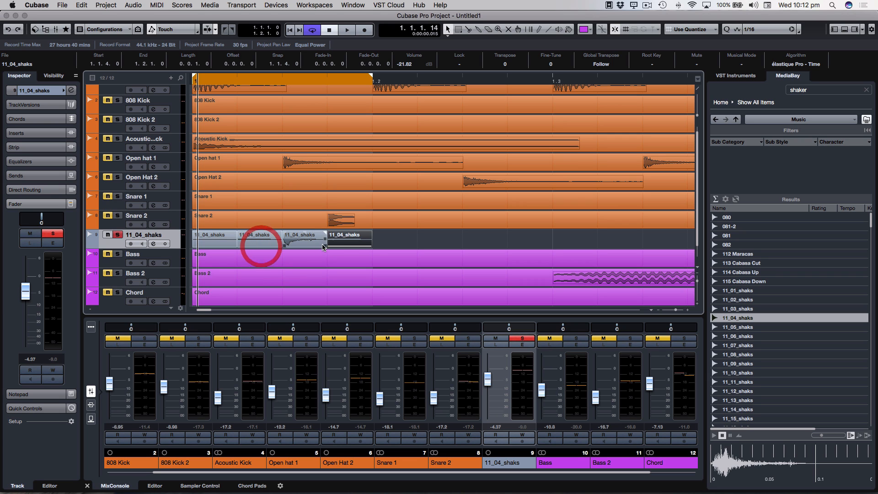
left_click_drag(351, 246, 351, 247)
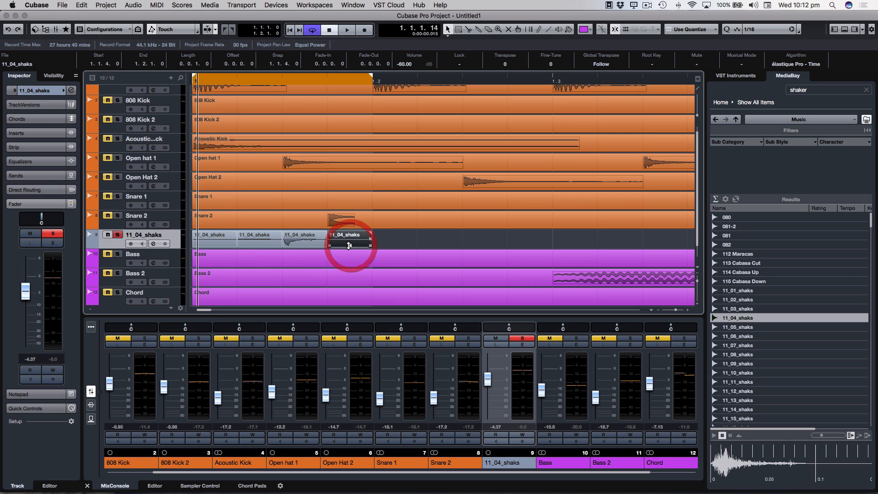
key("space")
key("space")
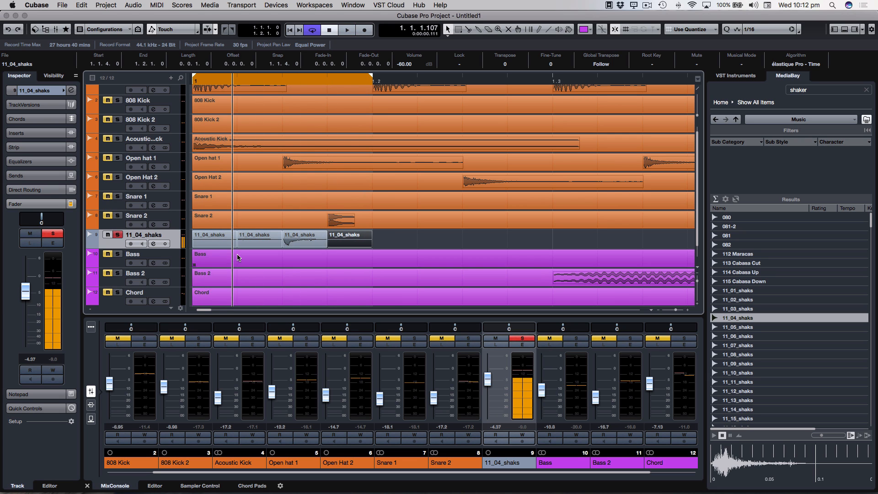
Readjust the first shaker clip's volume, set the fourth clip's to about -31.36 dB, and play the loop.
left_click_drag(214, 247, 215, 246)
left_click(354, 247)
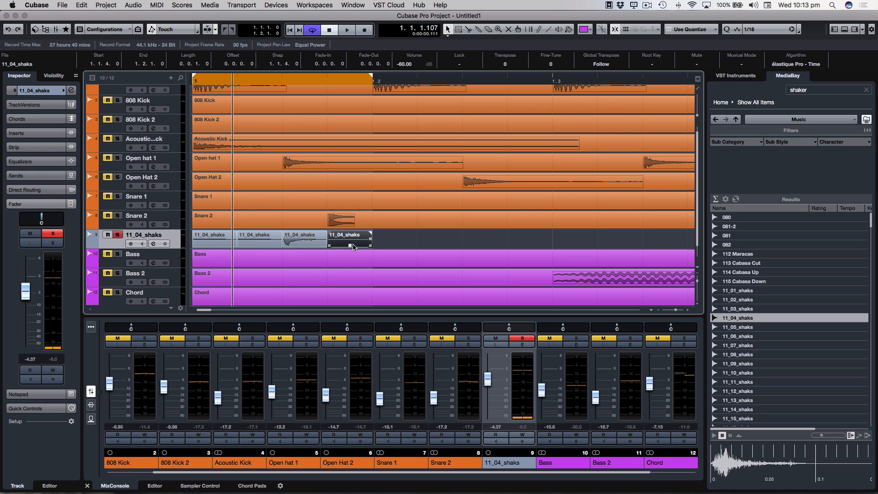
left_click_drag(350, 245, 350, 246)
key("period")
key("space")
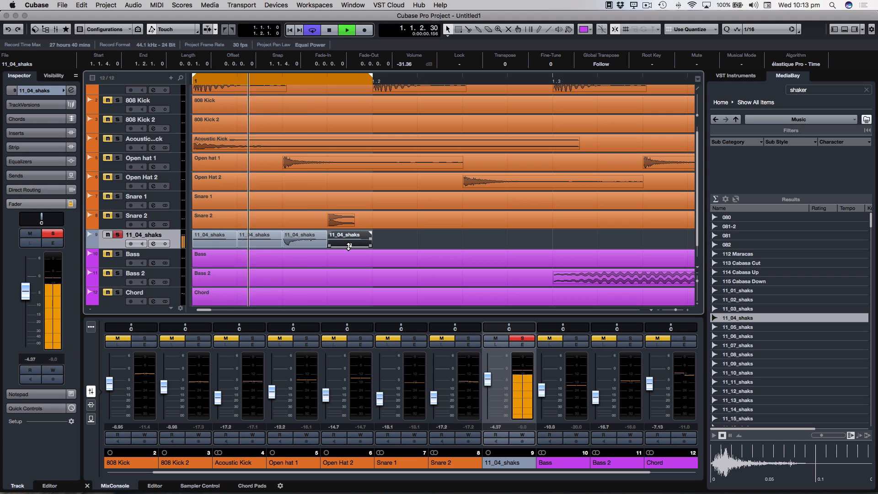
key("space")
Lower the third shaker clip's volume to about -4.13 dB while listening to the loop.
left_click(301, 246)
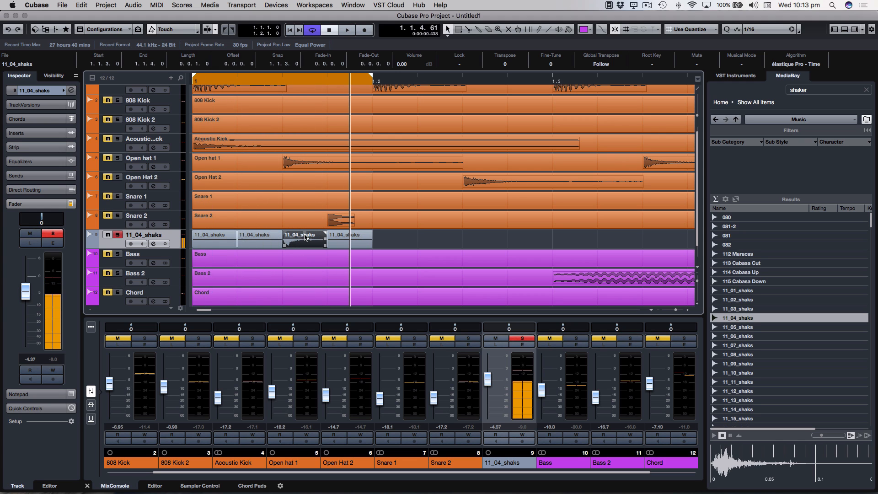
left_click_drag(304, 234, 307, 242)
key("period")
key("space")
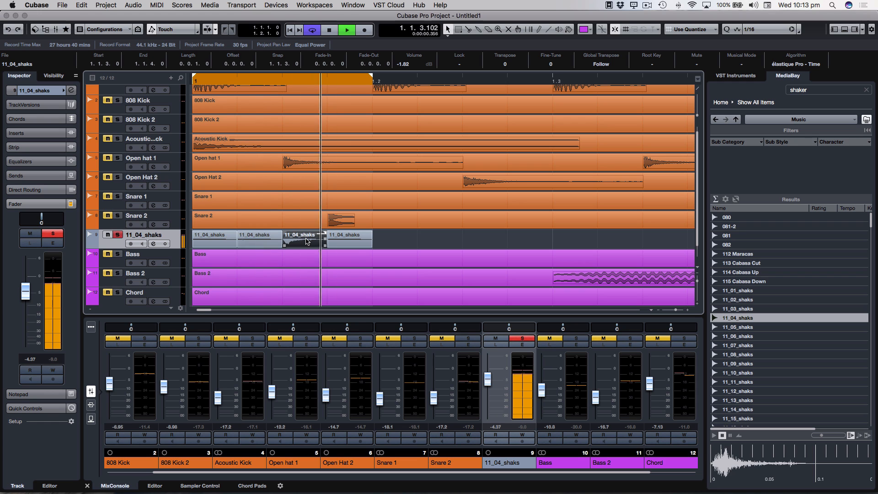
left_click_drag(303, 234, 261, 240)
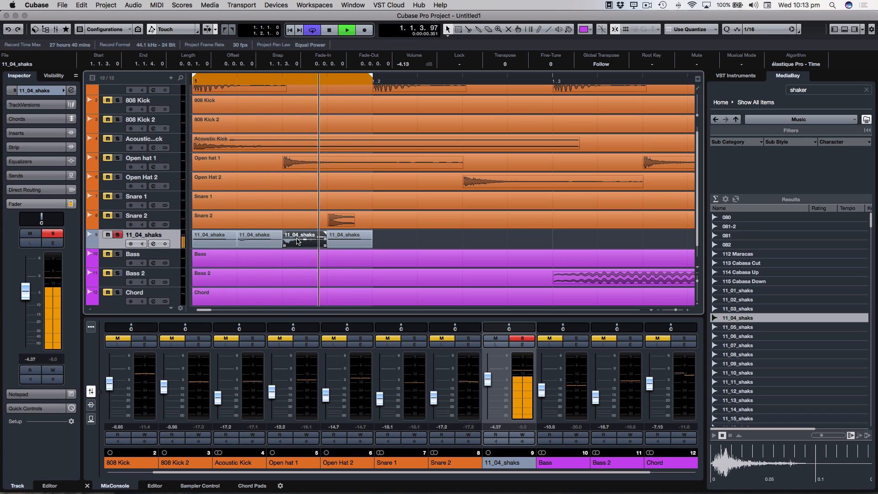
Stop playback and rename the 11_04_shaks track to Shaker.
key("space")
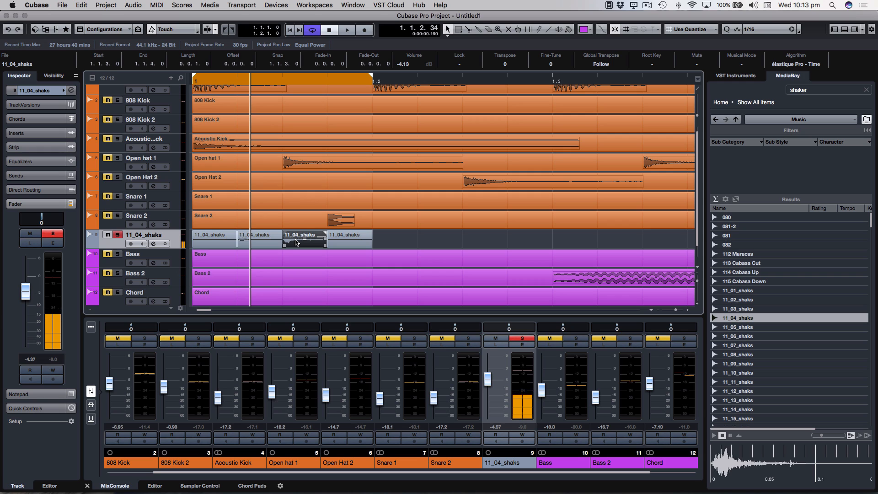
double_click(142, 235)
type("Shaker")
key("Return")
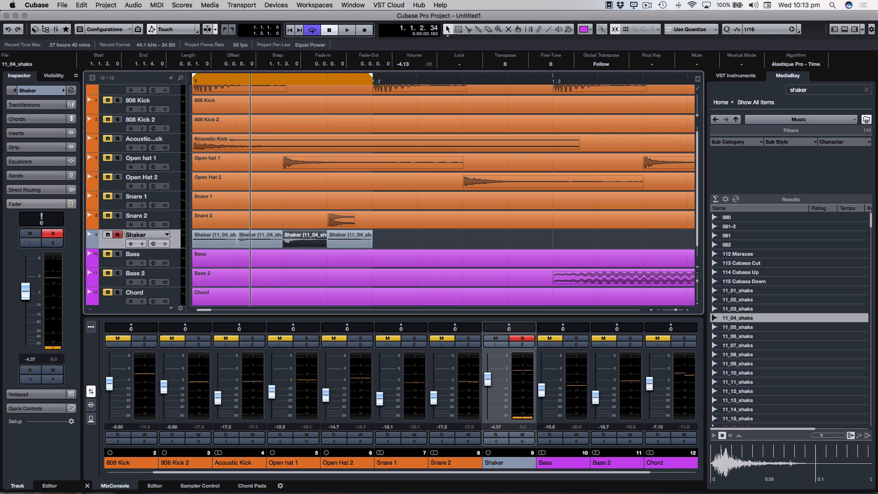
Add a stereo FX channel with the REVelation reverb to the Shaker channel's first send.
left_click(53, 243)
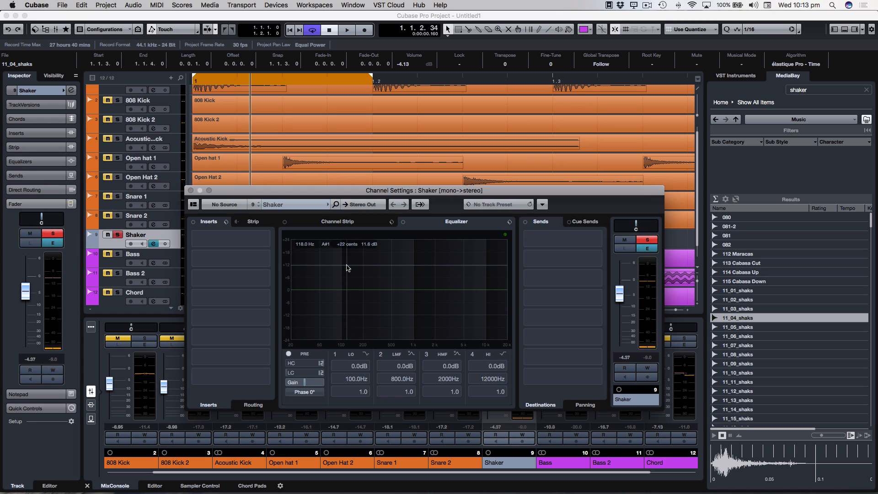
right_click(580, 239)
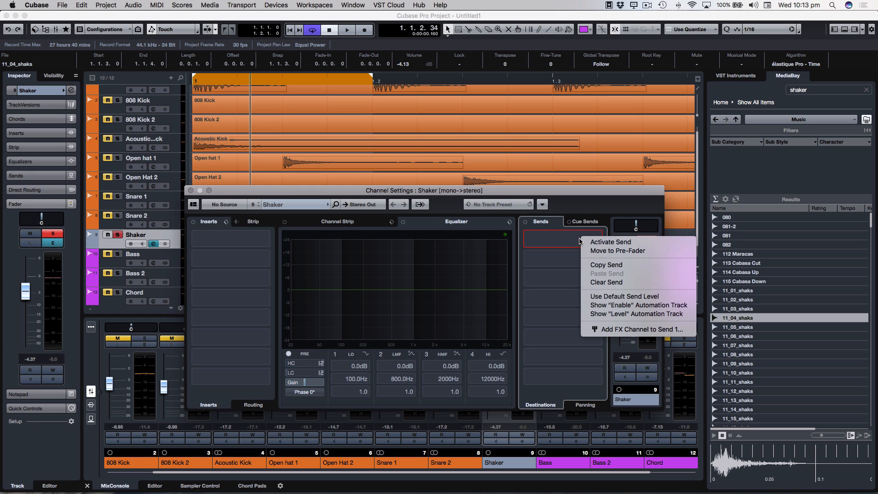
left_click(622, 329)
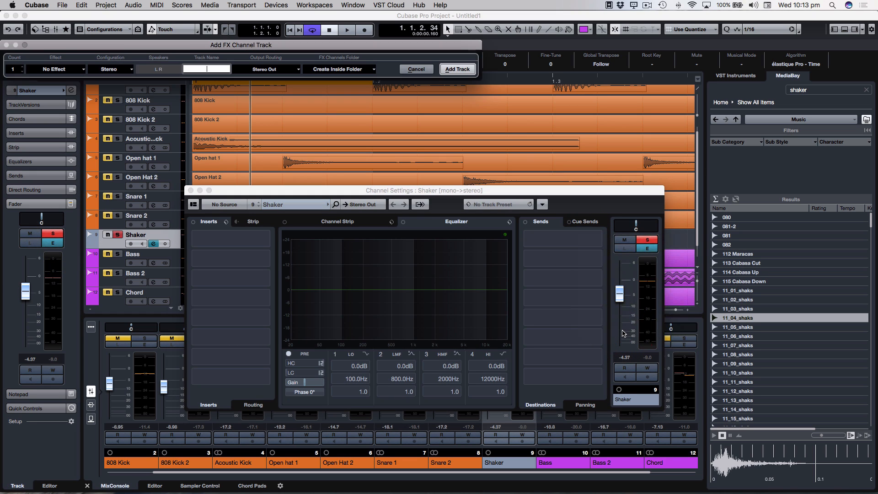
left_click(84, 69)
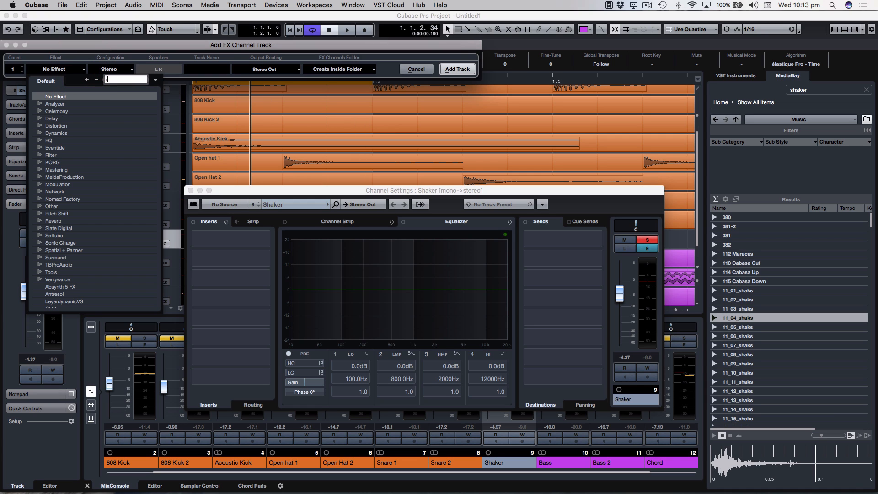
type("rever")
key("Return")
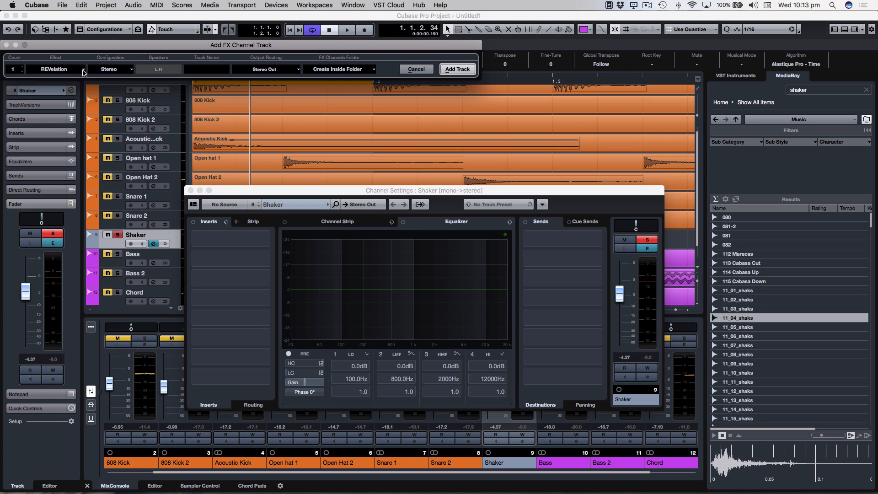
left_click(456, 69)
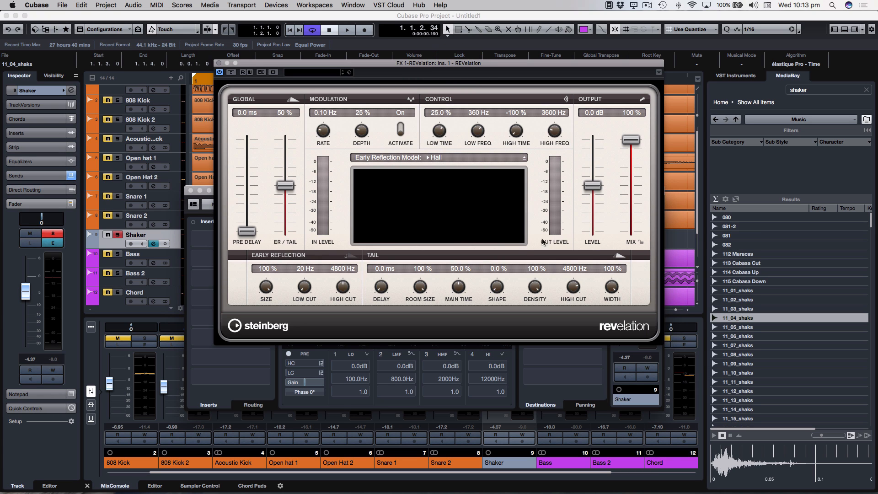
left_click(217, 66)
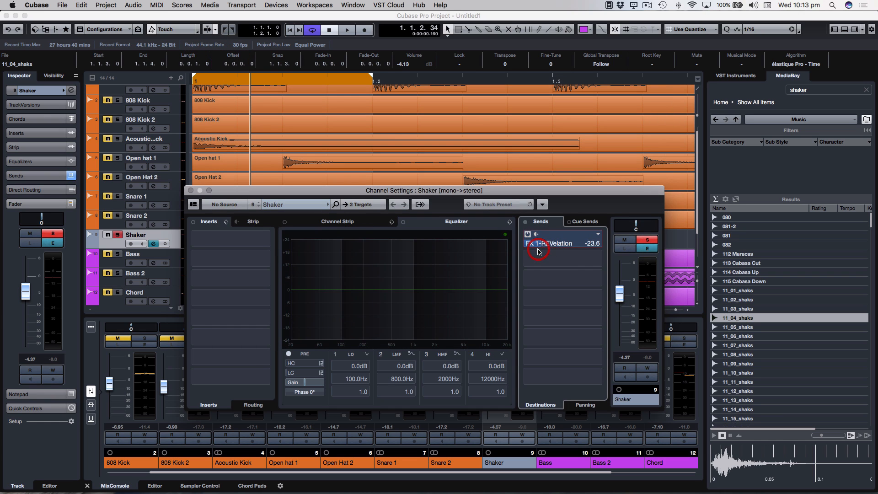
Set the Shaker's send level to the REVelation channel to about -11.0 dB while auditioning the loop.
key("space")
mouse_move(539, 251)
left_mouse_down()
mouse_move(571, 247)
mouse_move(562, 246)
left_mouse_up()
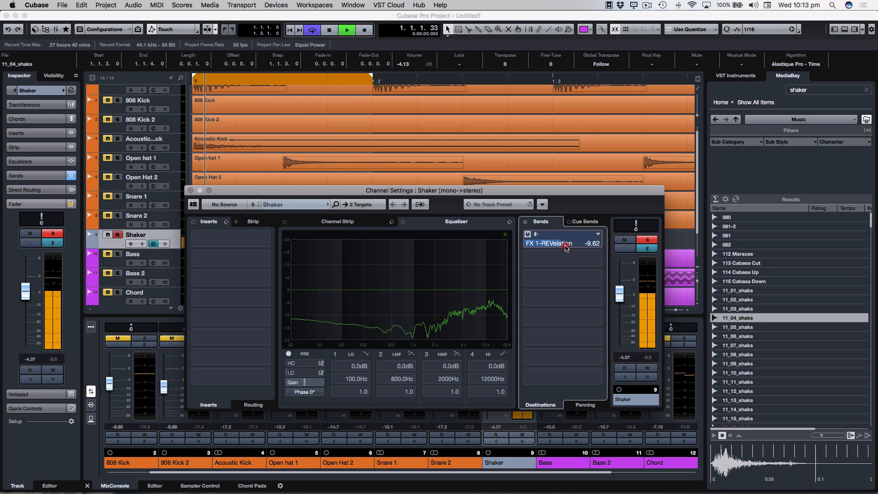
key("space")
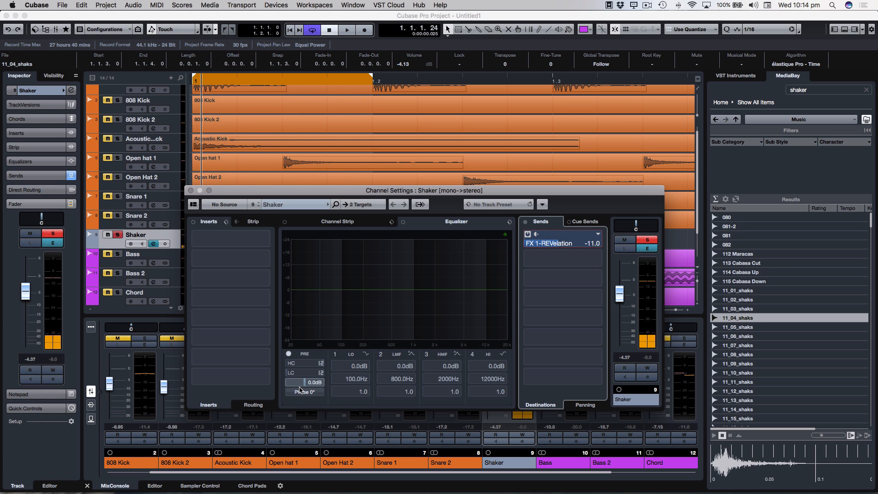
Enable the Shaker's low-cut filter with a raised cutoff and its high-cut filter at 16380 Hz, and audition the result.
left_click(302, 372)
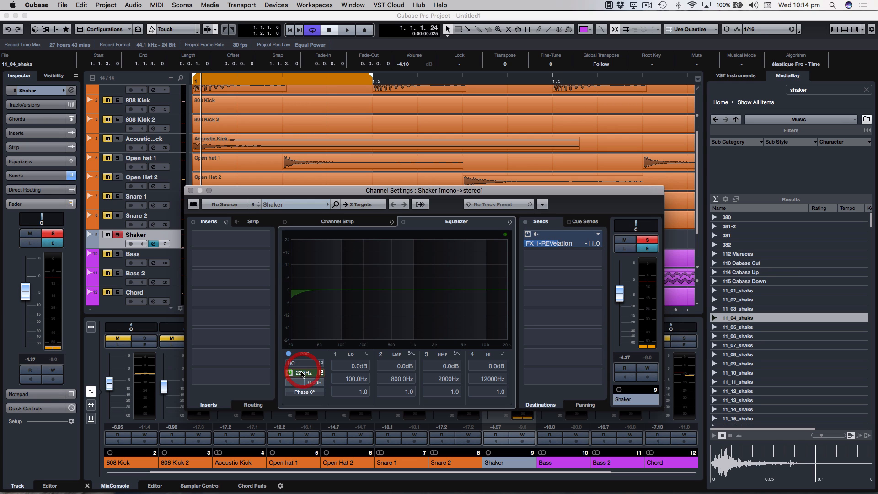
left_click_drag(307, 359, 327, 344)
key("space")
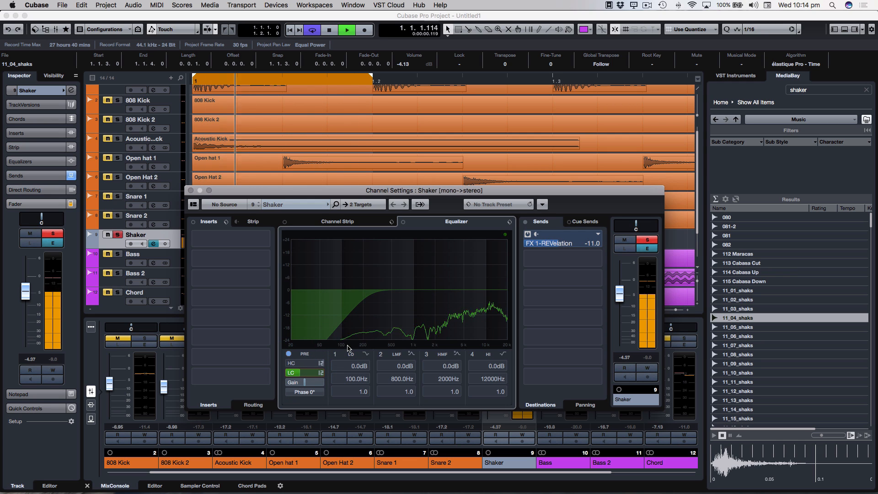
left_click(303, 364)
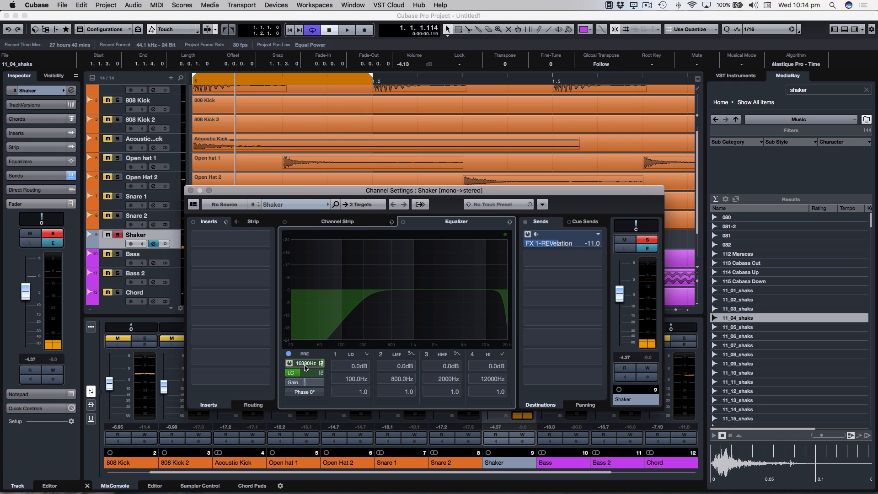
key("space")
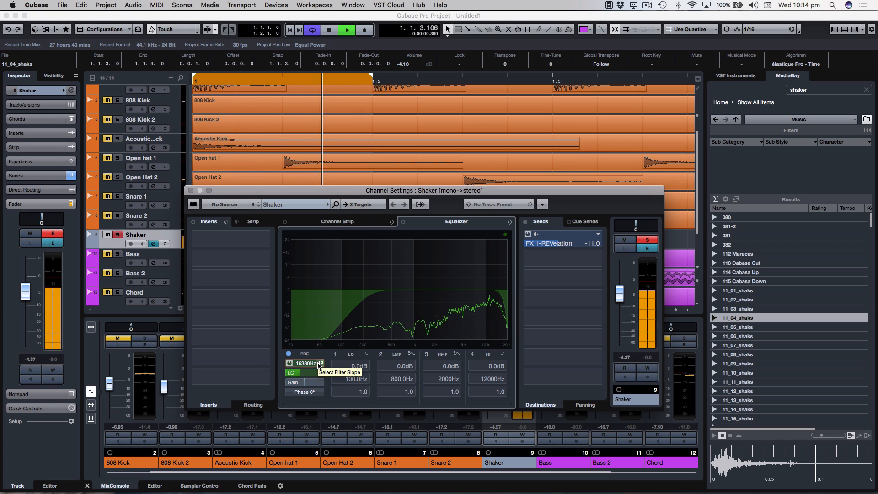
left_click(190, 190)
key("space")
Glue the four sixteenth-note shaker clips into a single one-beat part.
key("g")
key("g")
key("g")
key("g")
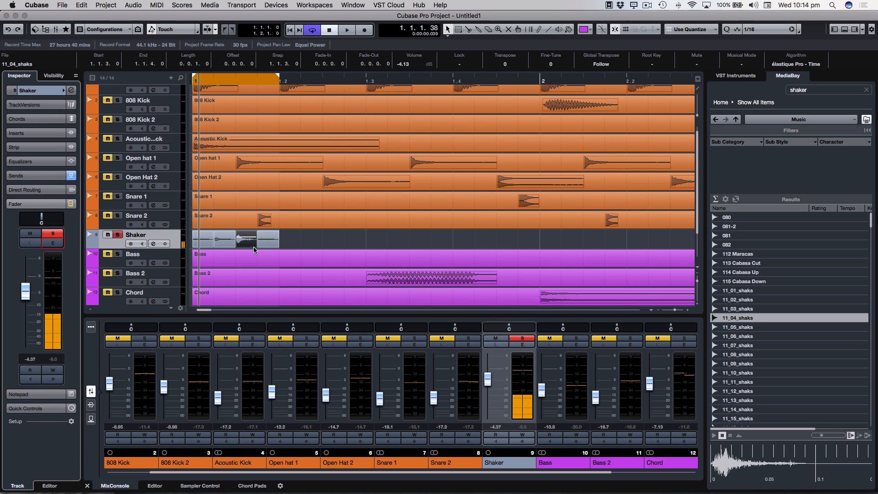
left_click(197, 239)
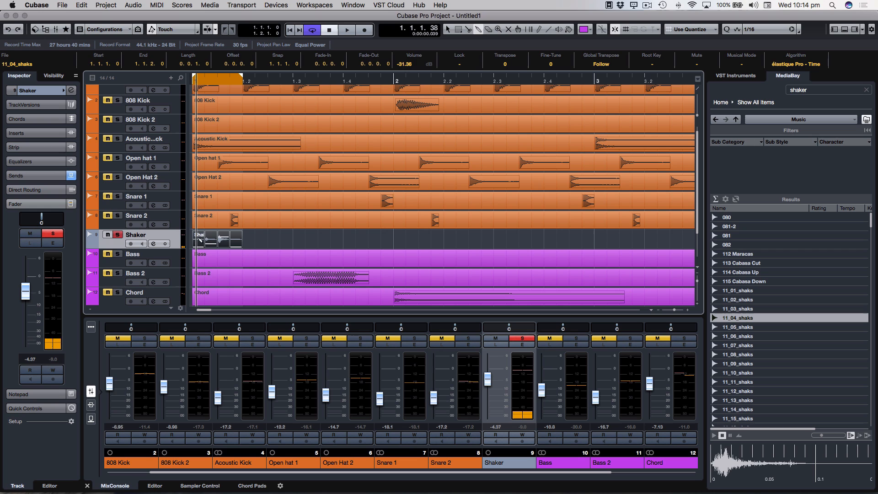
left_click(199, 235)
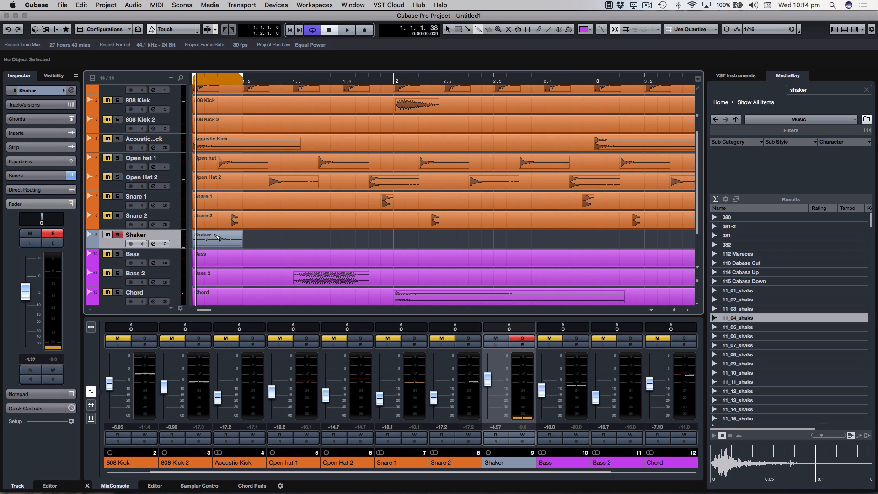
Duplicate the one-beat Shaker part repeatedly to fill the first two bars.
left_click(231, 244)
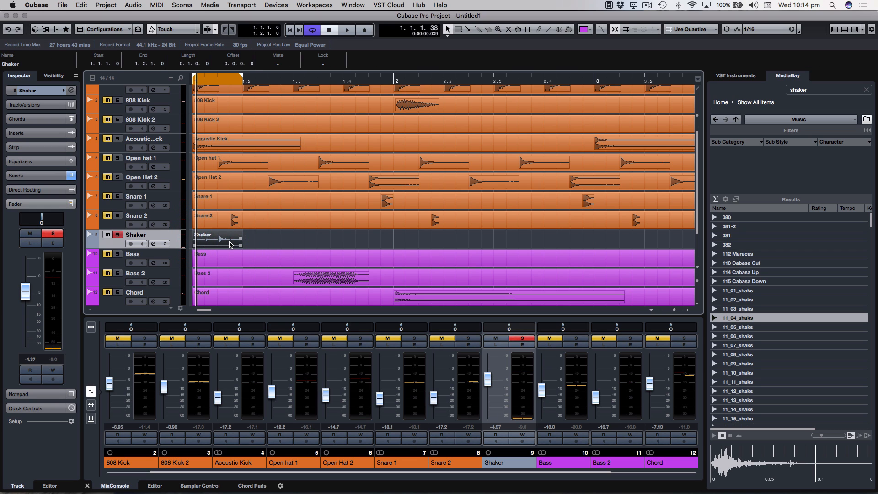
key("super+d")
key("super+d")
key("super+d")
key("super+d")
key("super+d")
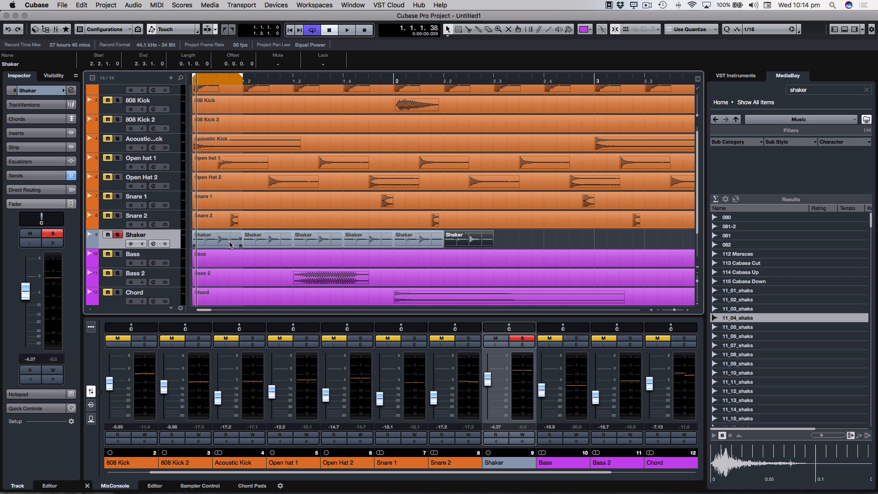
Select all the one-beat Shaker parts and glue them into one two-bar part.
key("g")
key("g")
key("g")
key("g")
key("g")
key("g")
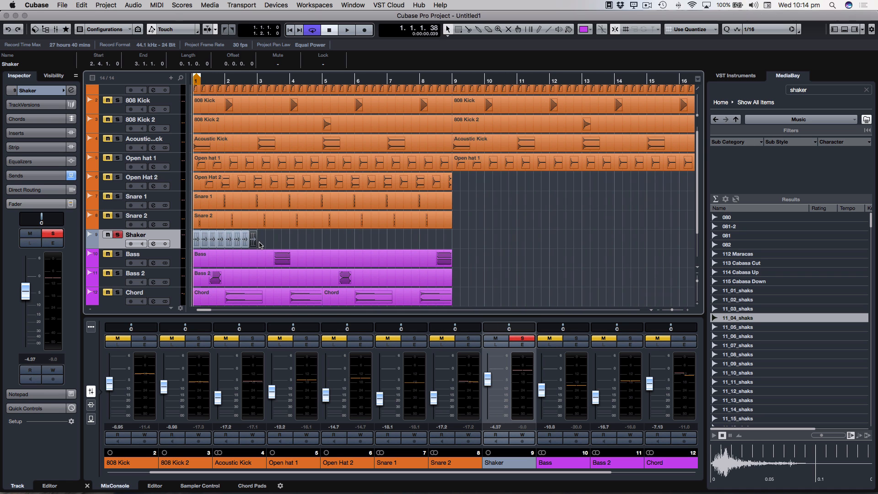
left_click_drag(265, 238, 192, 240)
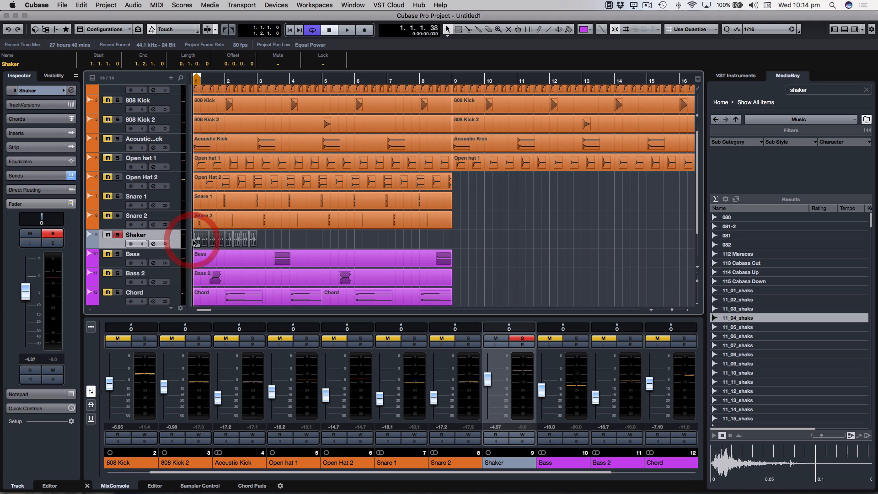
key("4")
left_click(197, 237)
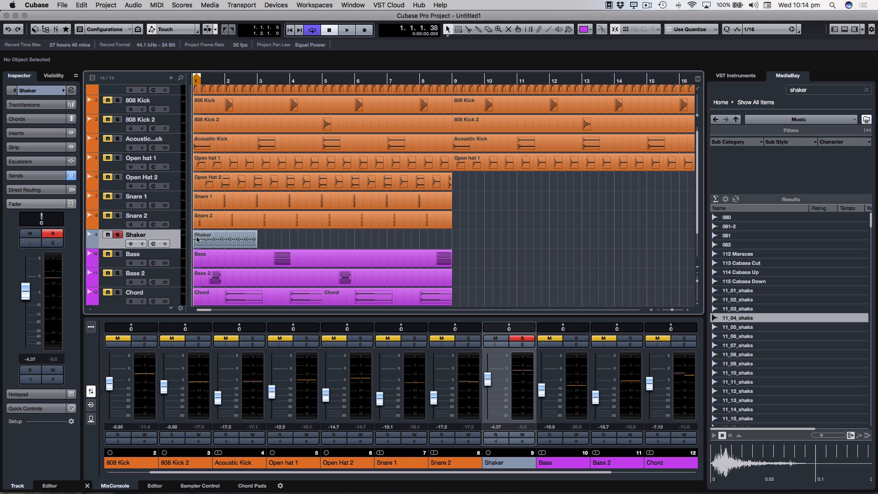
Duplicate the two-bar Shaker part three times and glue the copies into one eight-bar part.
left_click(217, 241)
key("super+d")
key("super+d")
key("super+d")
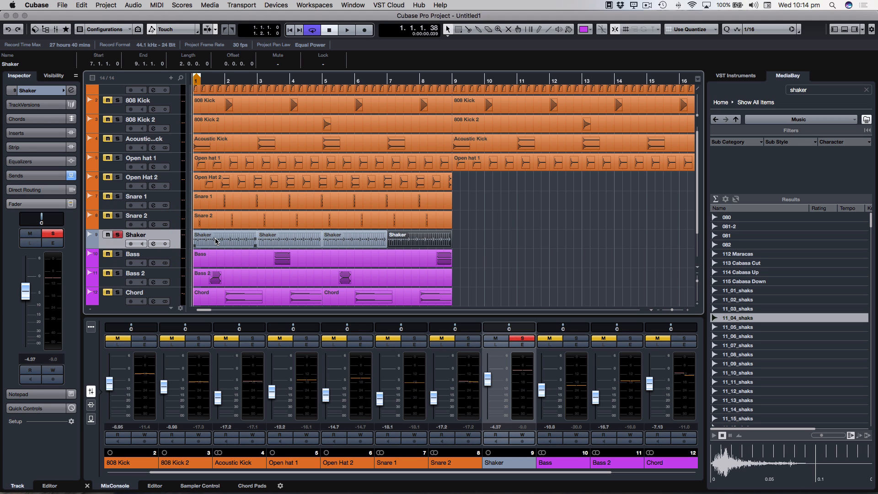
left_click(214, 239)
left_click(237, 239)
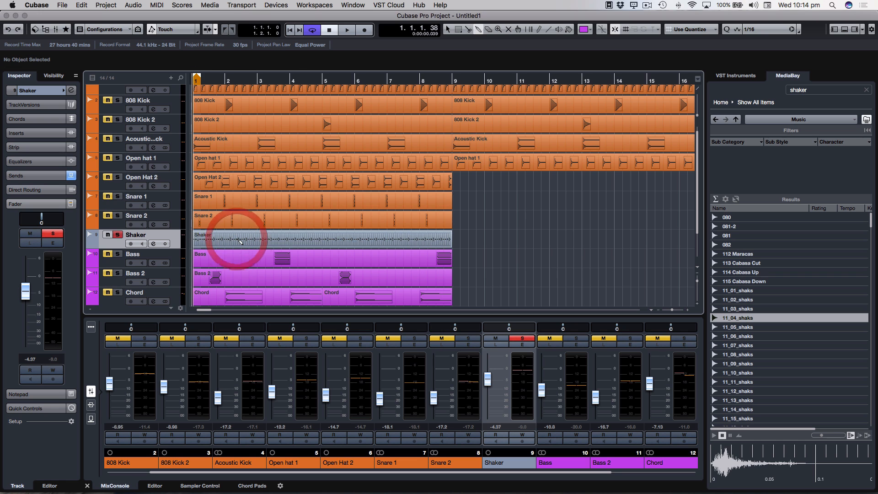
Colour the Shaker track orange to match the other drum tracks.
key("g")
key("g")
key("g")
key("g")
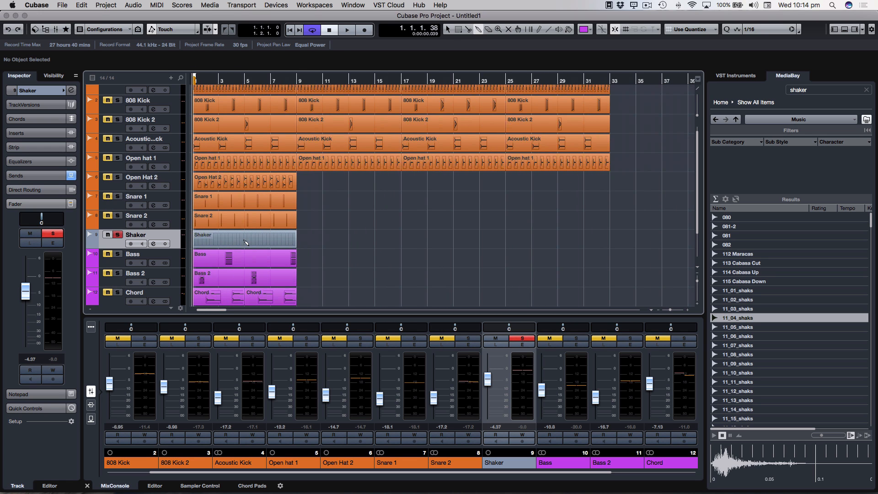
right_click(314, 215)
left_click(315, 215)
left_click(268, 238)
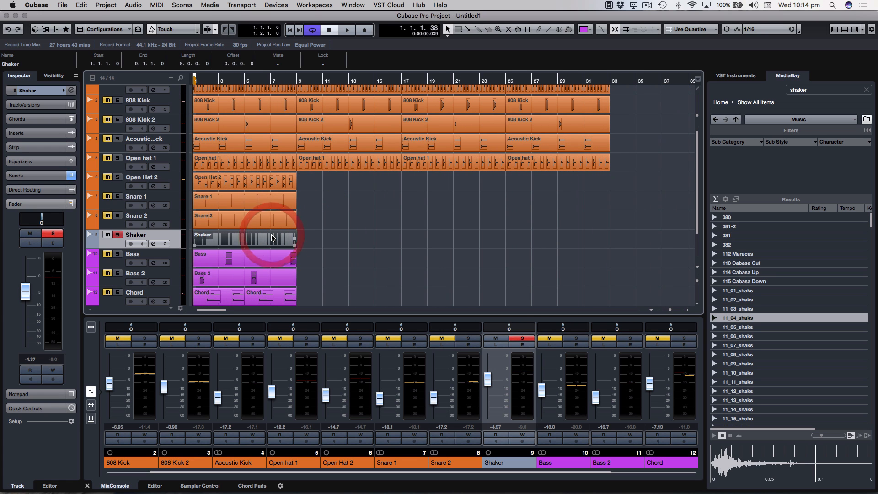
left_click(531, 463)
left_click(512, 439)
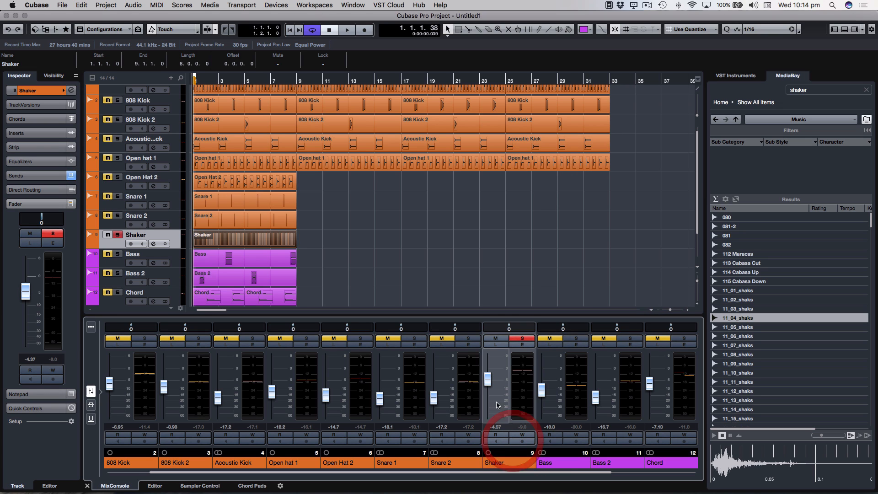
left_click(362, 216)
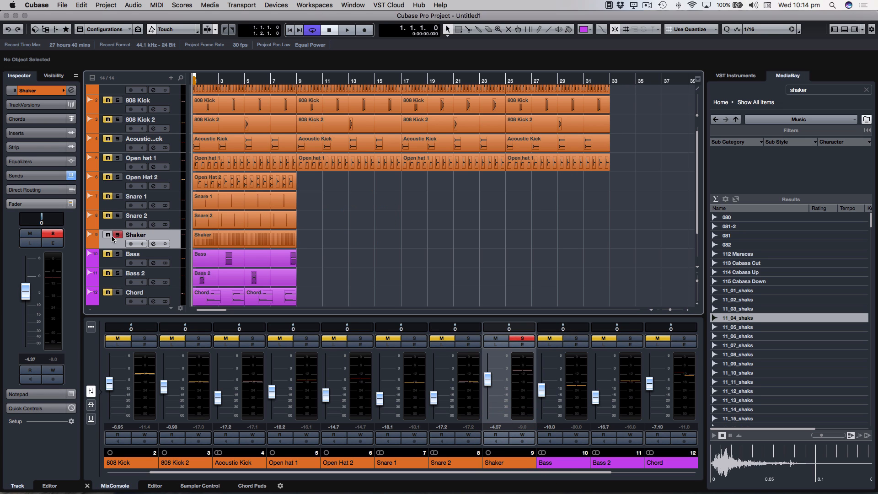
Unsolo the Shaker track, keep it unmuted, lower its fader to -11.3 dB and briefly play the full mix.
left_click(108, 235)
left_click(117, 235)
left_click(107, 234)
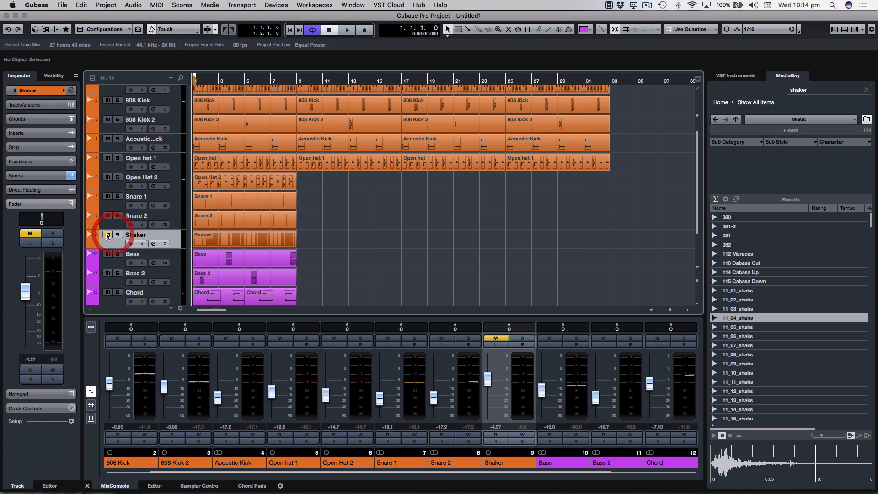
left_click(107, 235)
left_click_drag(26, 291, 29, 305)
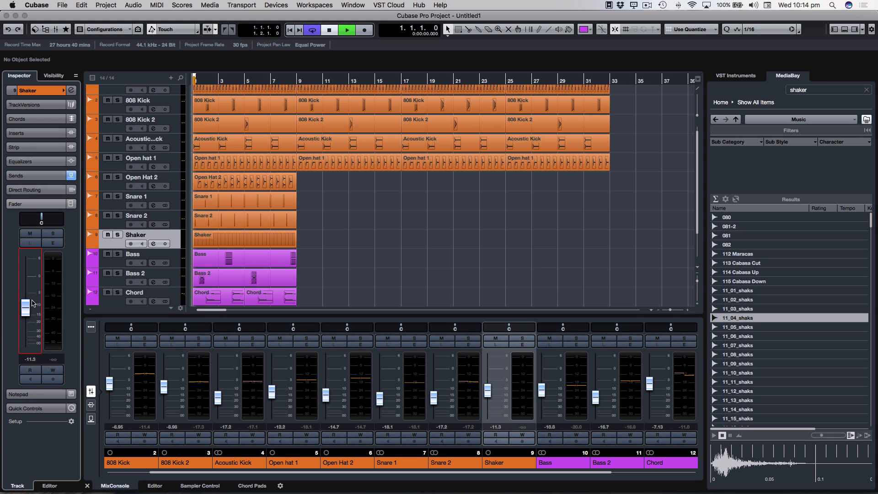
key("space")
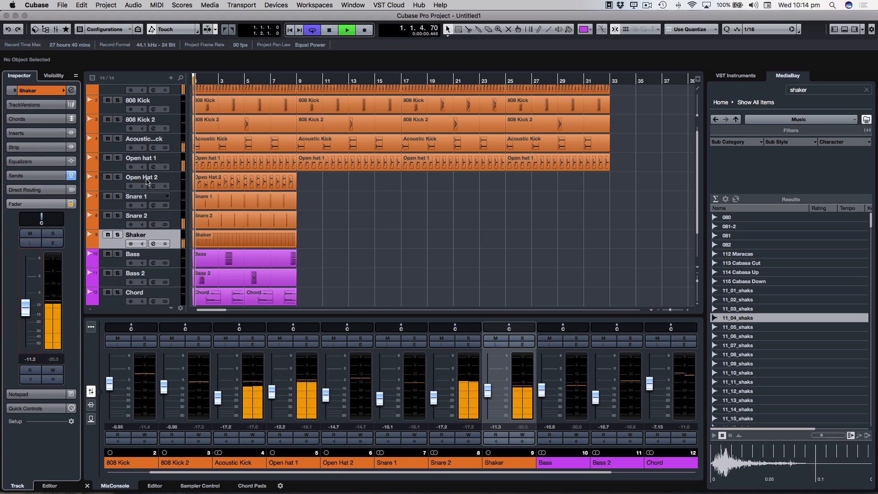
key("space")
Set the loop range to the eight-bar Bass clip and play it.
left_click_drag(303, 257, 212, 257)
key("p")
key("space")
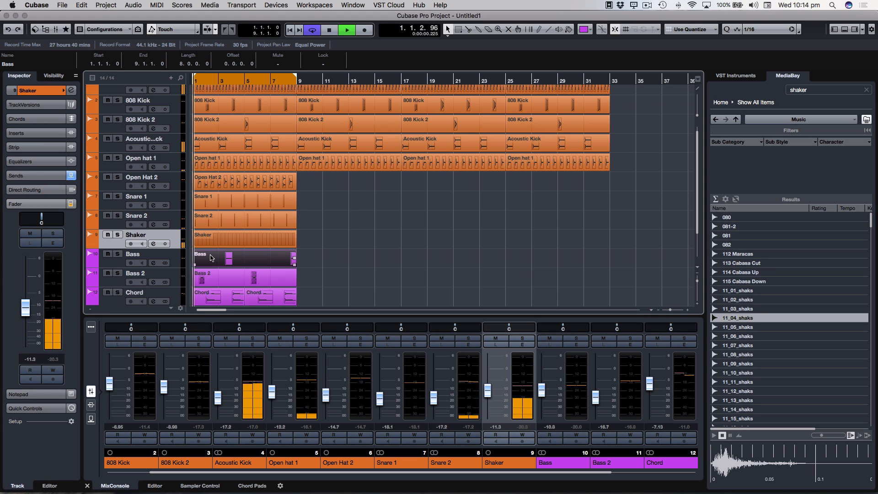
Raise the Shaker's fader to -8.21 dB and pan it to R34 while the loop plays.
left_click_drag(28, 309, 28, 307)
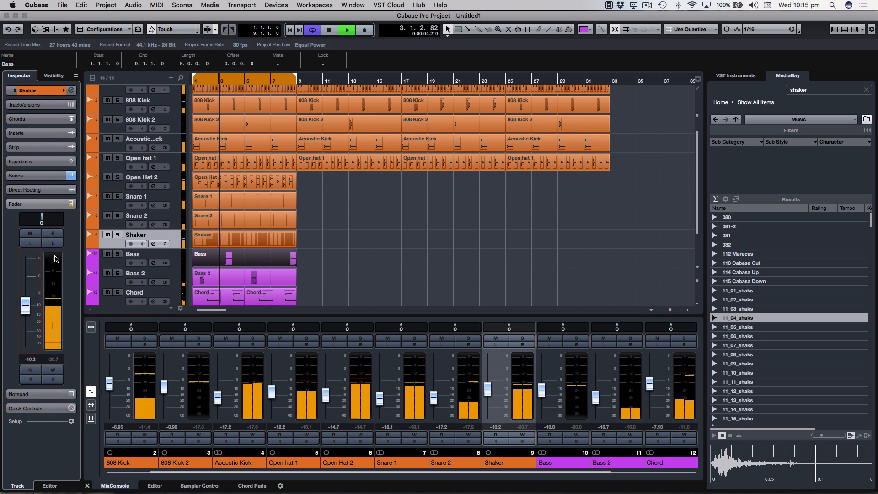
left_click_drag(29, 298, 30, 293)
left_click_drag(42, 218, 49, 218)
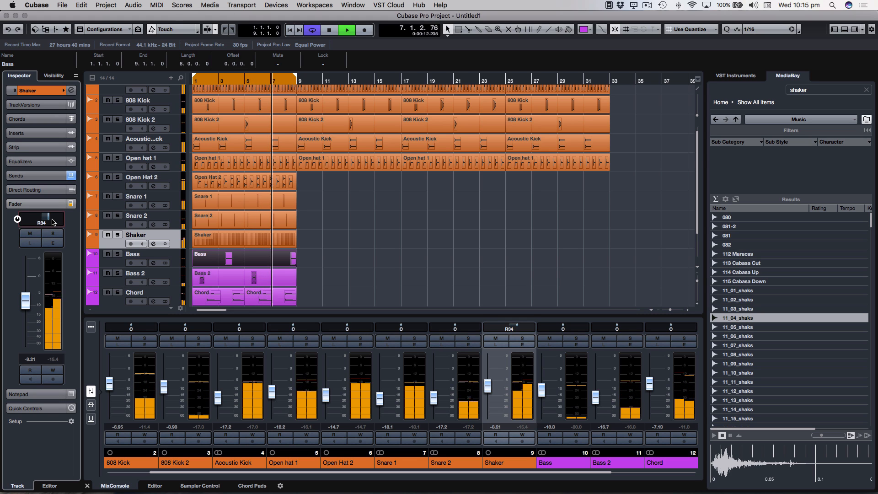
Pan the Shaker track to R38 during playback, then stop the loop.
left_click_drag(48, 219, 49, 219)
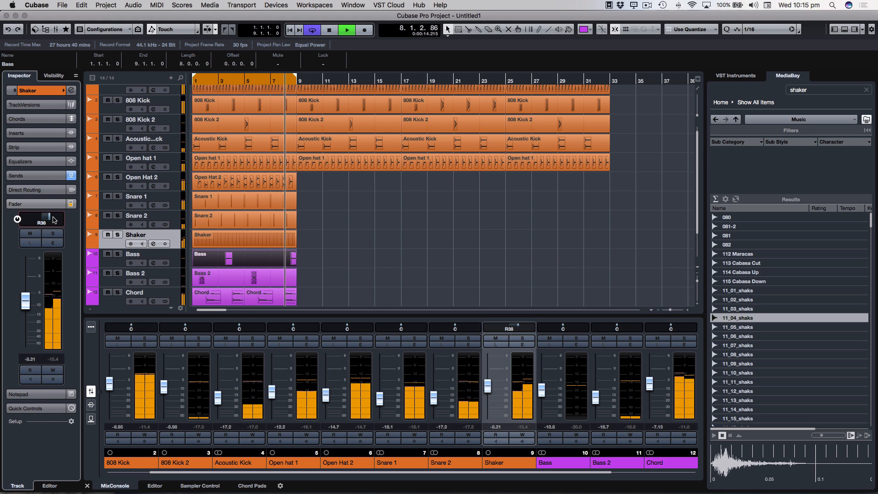
key("h")
key("h")
key("h")
key("h")
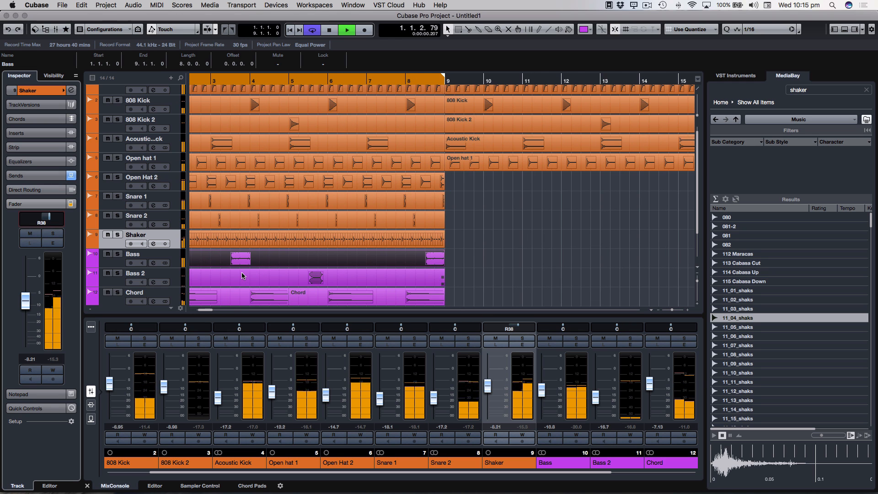
key("g")
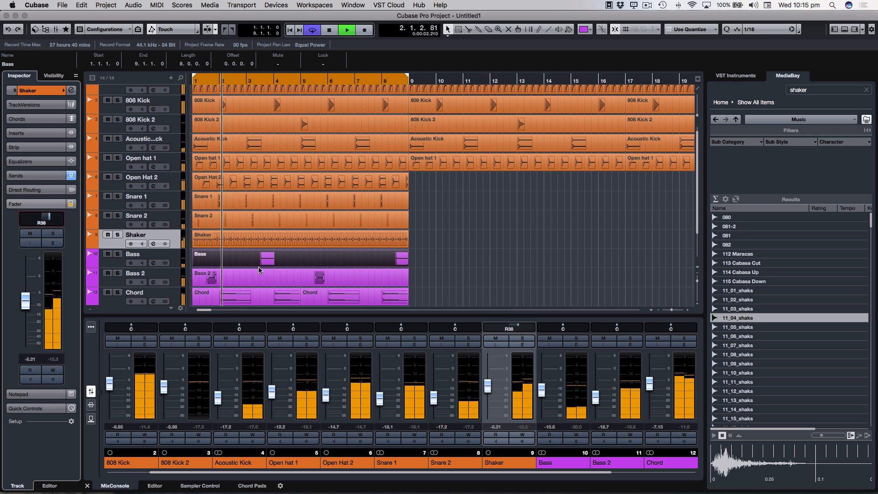
key("space")
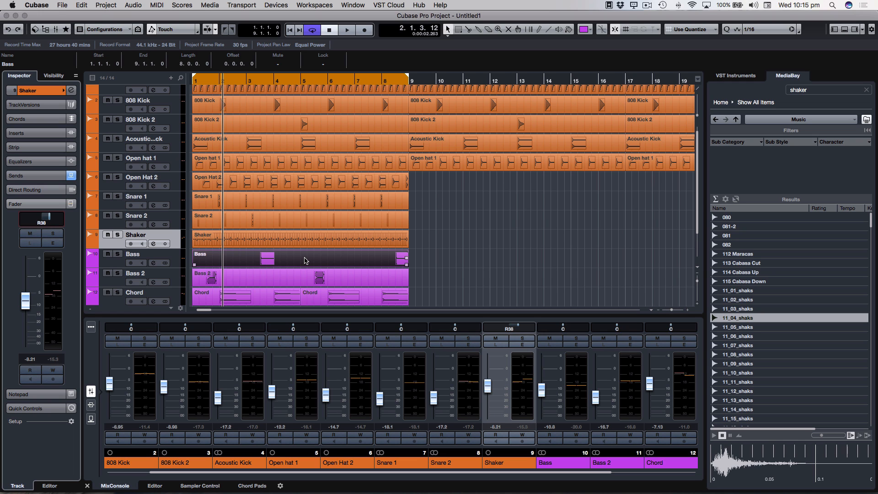
Select all events, open the Quantize Panel, enable automatic applying and set the 1/16 grid's swing to 59%.
key("super+a")
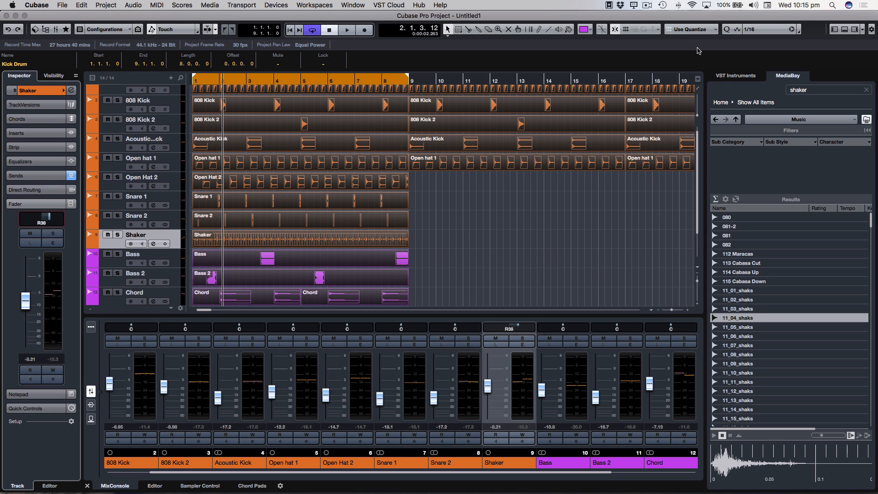
left_click(747, 30)
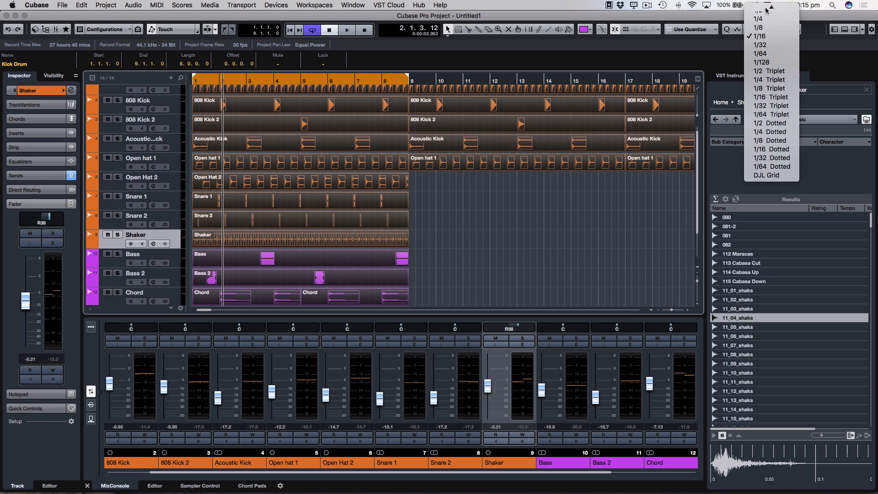
left_click(735, 18)
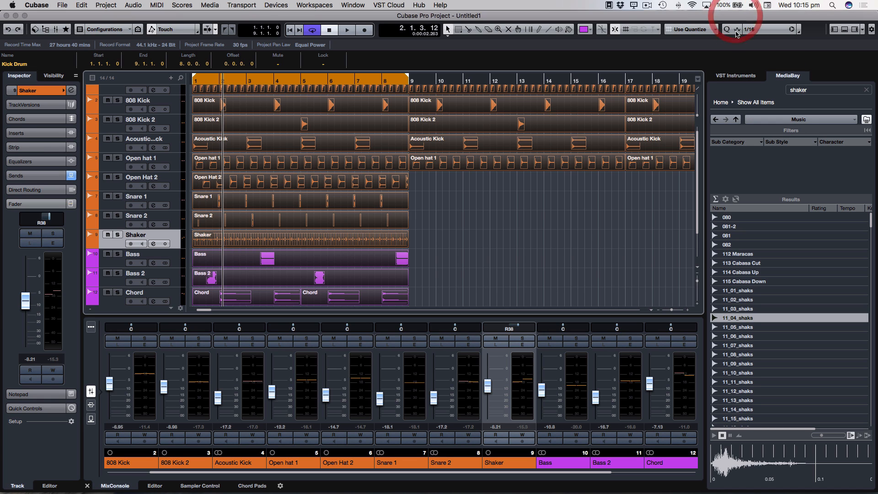
left_click(798, 32)
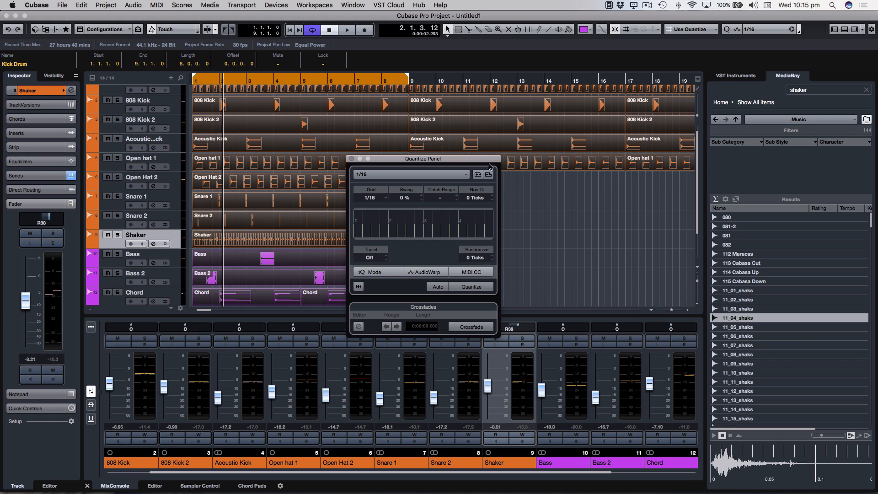
left_click(459, 159)
left_click_drag(459, 159, 575, 114)
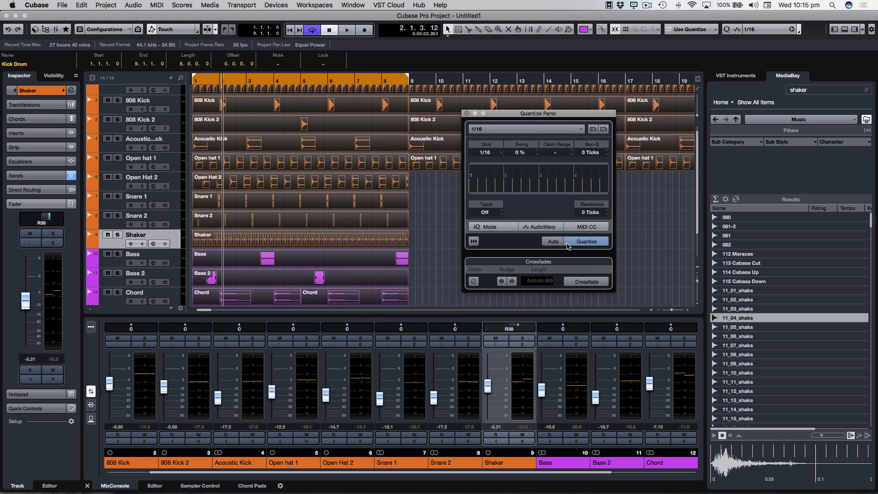
left_click_drag(517, 154, 522, 240)
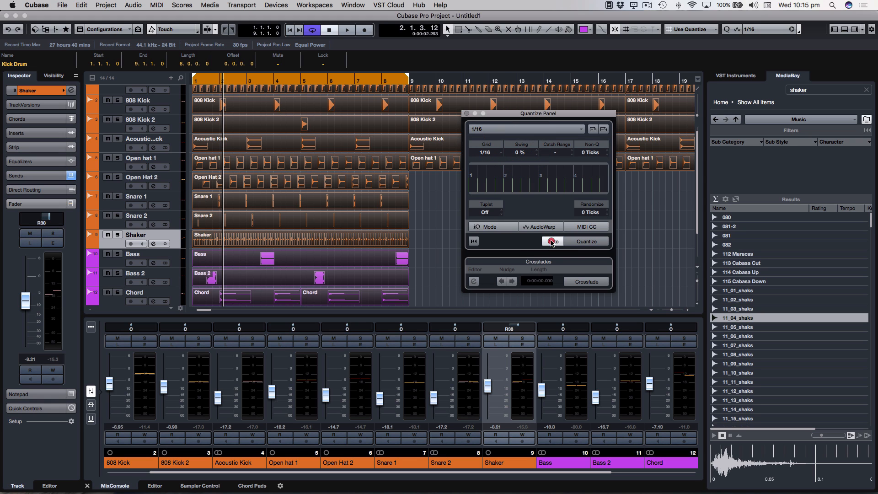
left_click_drag(519, 154, 521, 112)
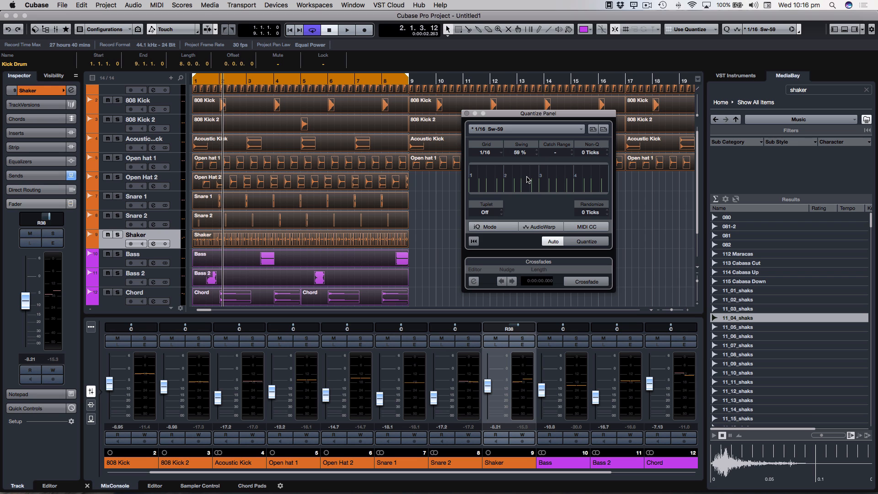
Play the loop while raising the quantize swing to 67%, then stop, close the Quantize Panel and deselect everything.
key("space")
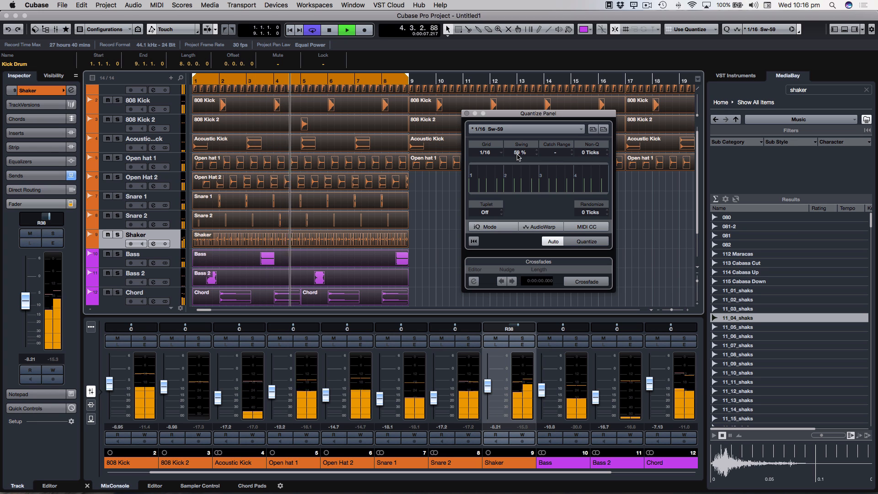
left_click_drag(518, 157, 516, 155)
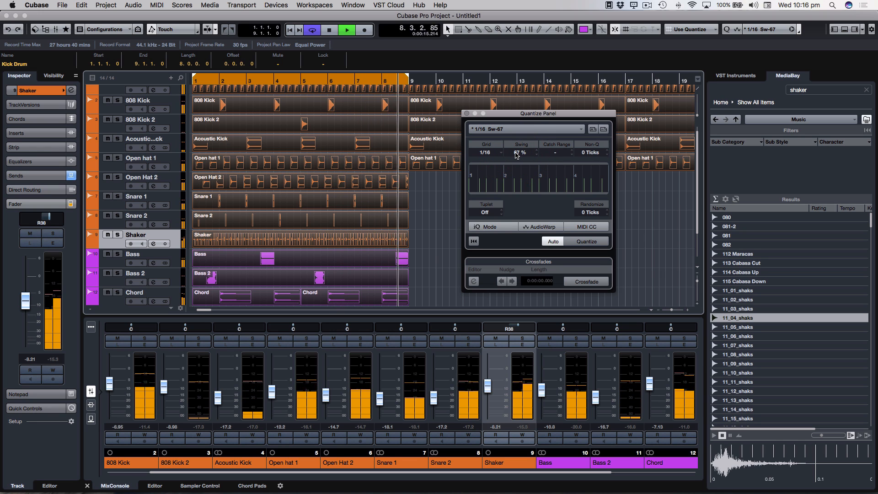
key("space")
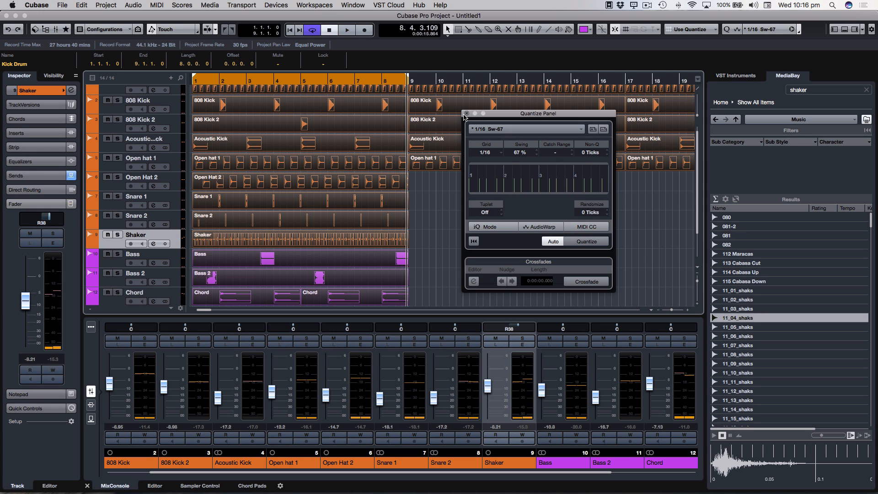
left_click(465, 114)
left_click(464, 180)
Delete all repeated kick and Open hat 1 clips from bar 9 onward, keeping only the first eight bars.
key("g")
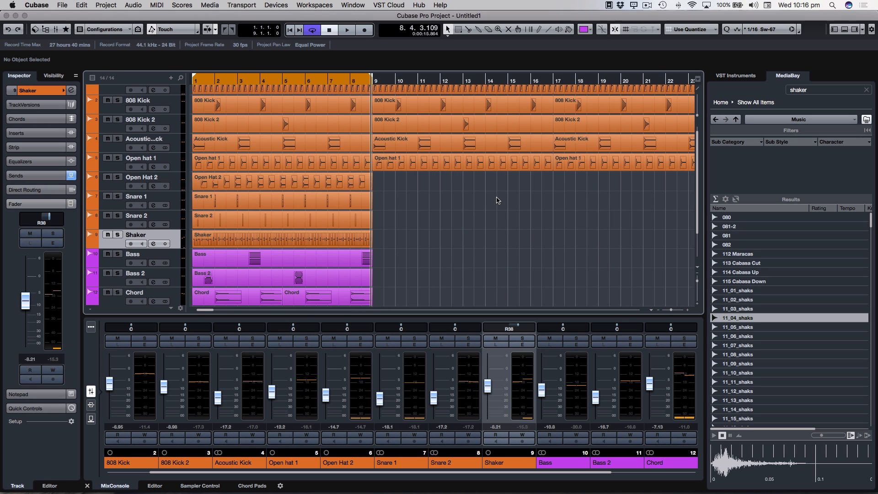
key("g")
key("g")
scroll(499, 198, "up", 1)
left_click_drag(610, 210, 295, 90)
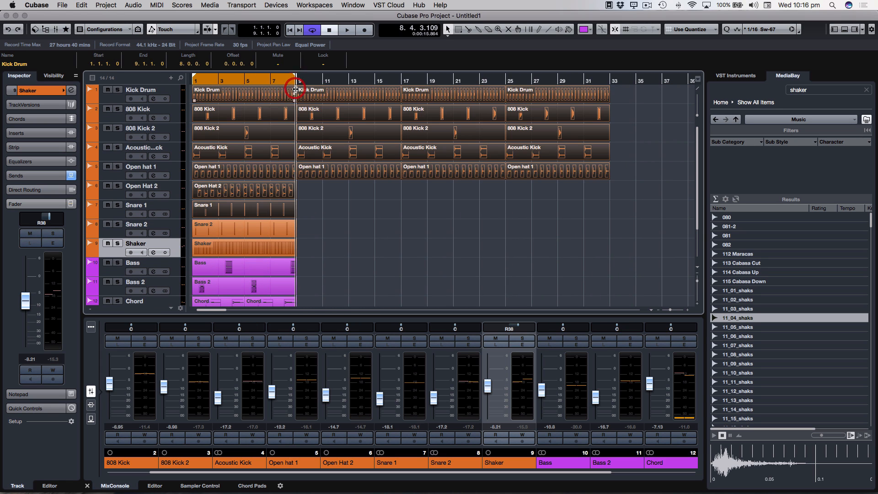
left_click(325, 176)
left_click_drag(329, 206, 579, 97)
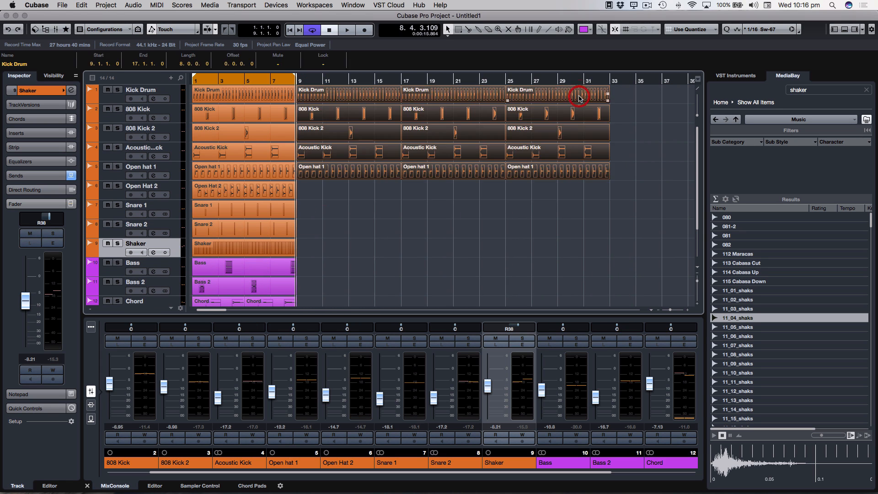
key("Delete")
left_click(324, 136)
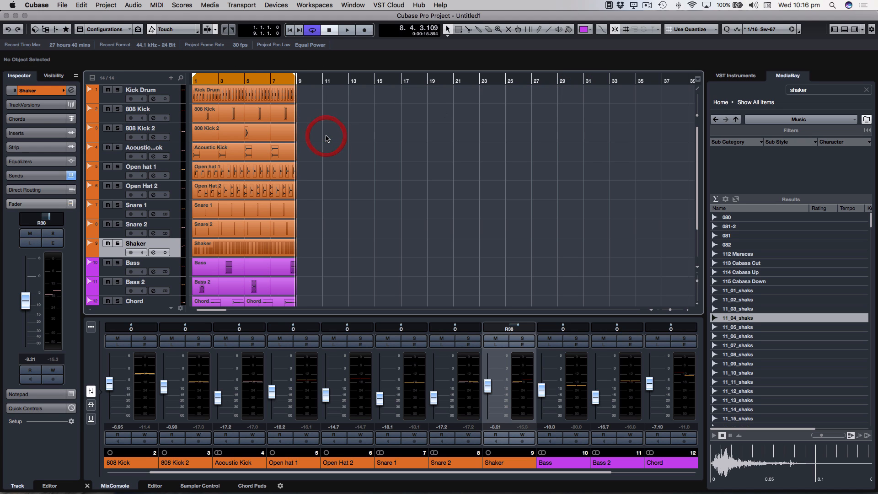
Duplicate all eight-bar clips to bar 9 and quantize the copies to straight 1/16.
key("super+a")
key("super+d")
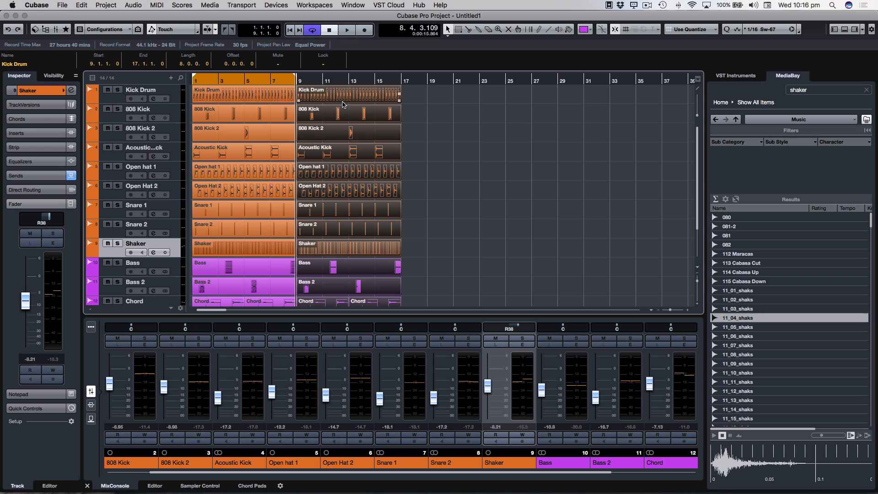
left_click(764, 29)
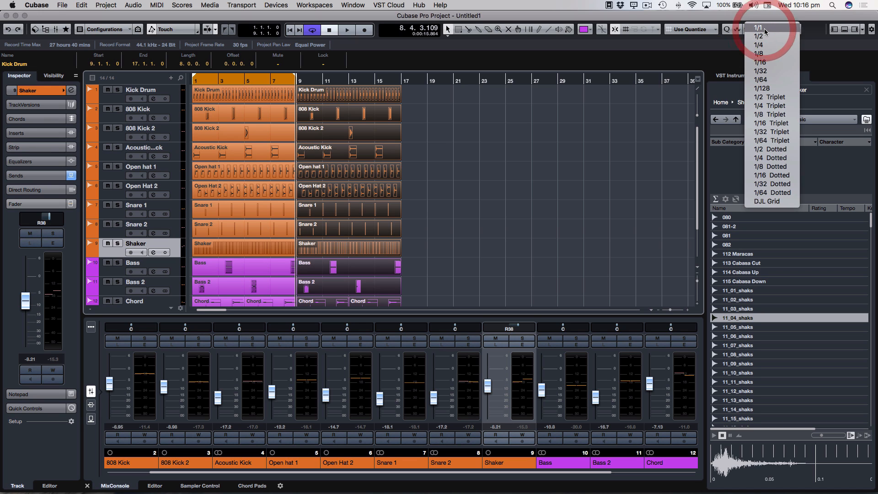
left_click(768, 64)
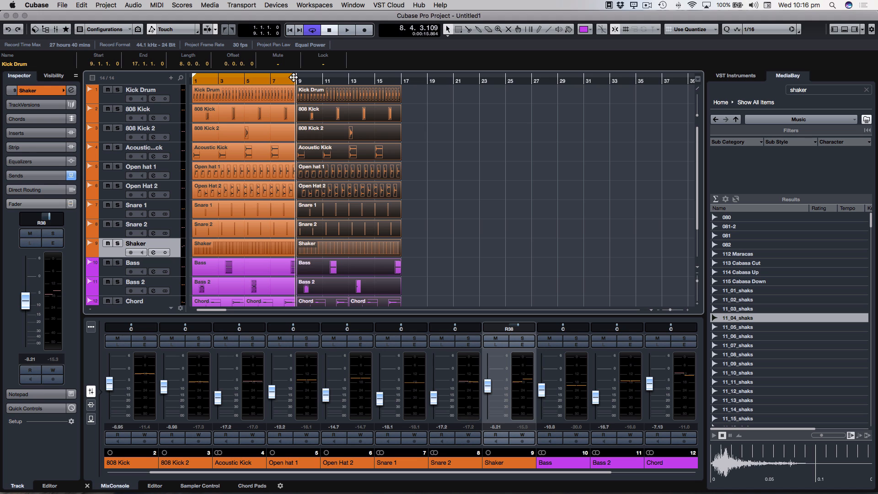
Set the loop range from bar 7 to bar 11 and move the playhead to its start.
left_click_drag(295, 77, 324, 76)
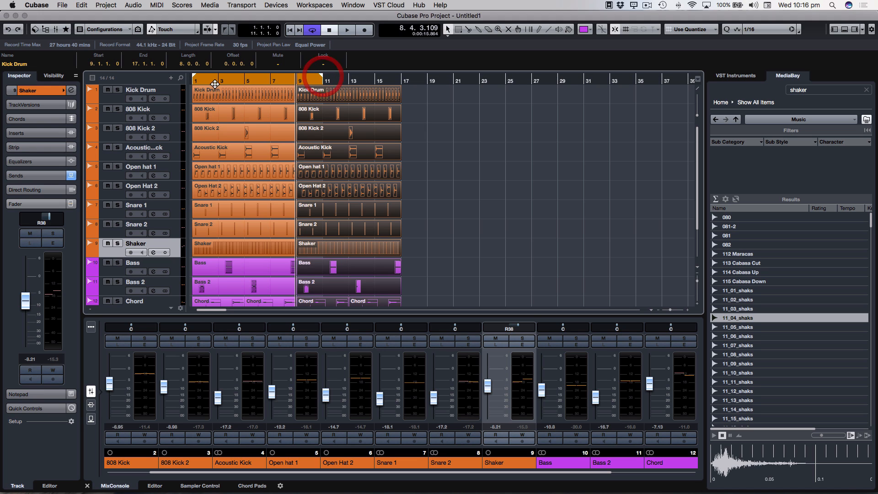
left_click_drag(193, 76, 271, 83)
key("KP_1")
key("h")
key("h")
key("h")
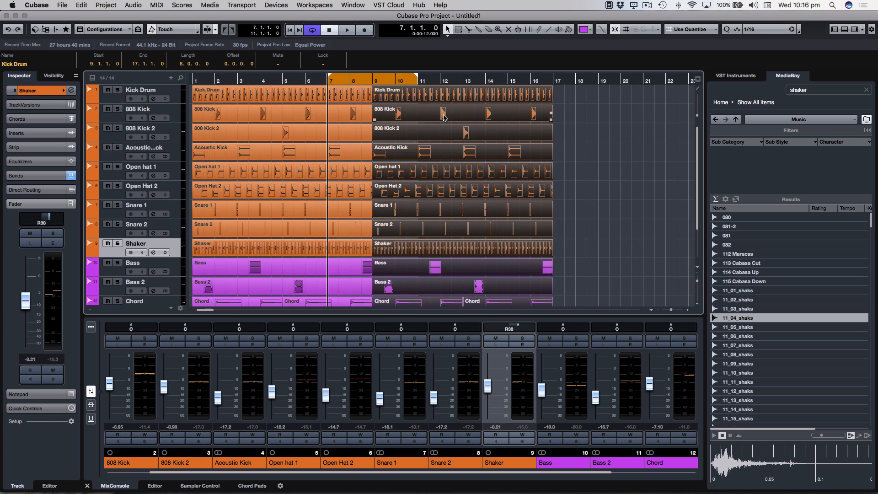
key("h")
key("h")
key("h")
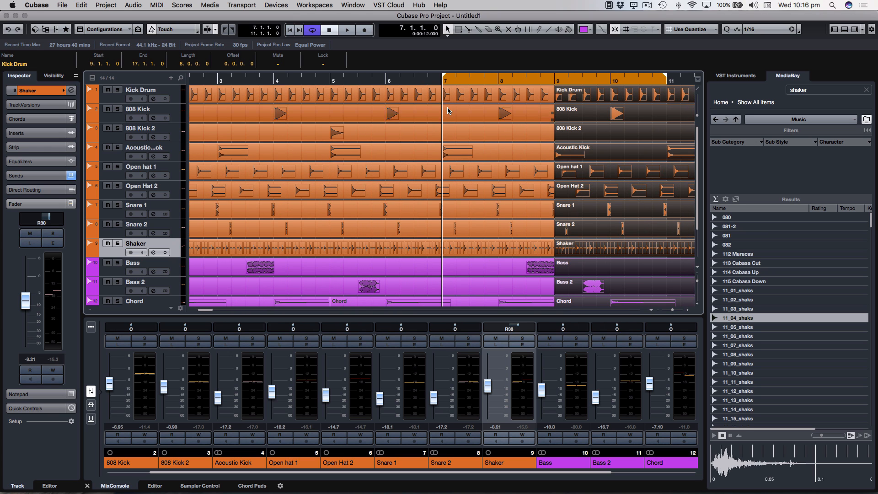
Narrow the loop range to bars 8 to 10, play it across the bar 9 boundary and stop.
left_click_drag(443, 78, 498, 87)
left_click(666, 78)
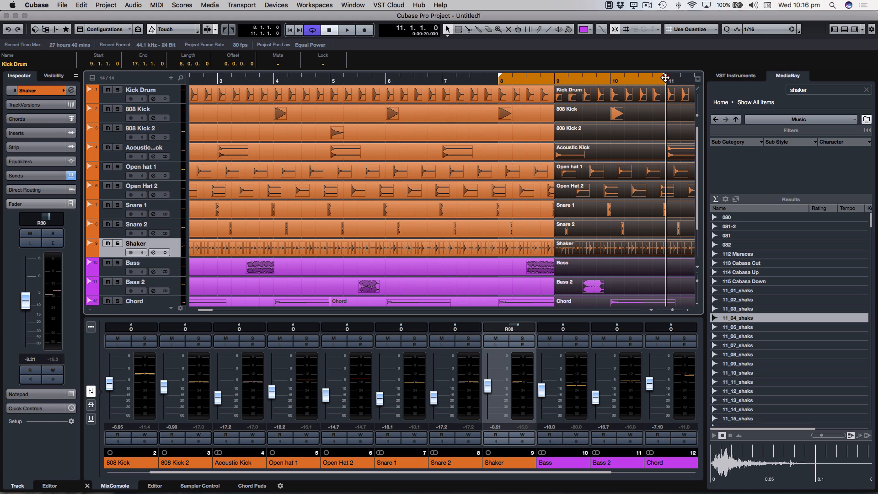
left_click_drag(666, 79, 611, 80)
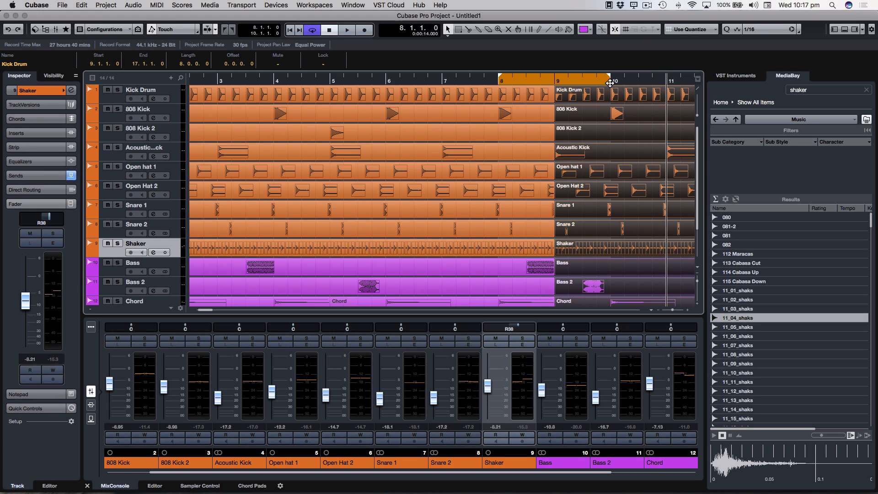
key("KP_1")
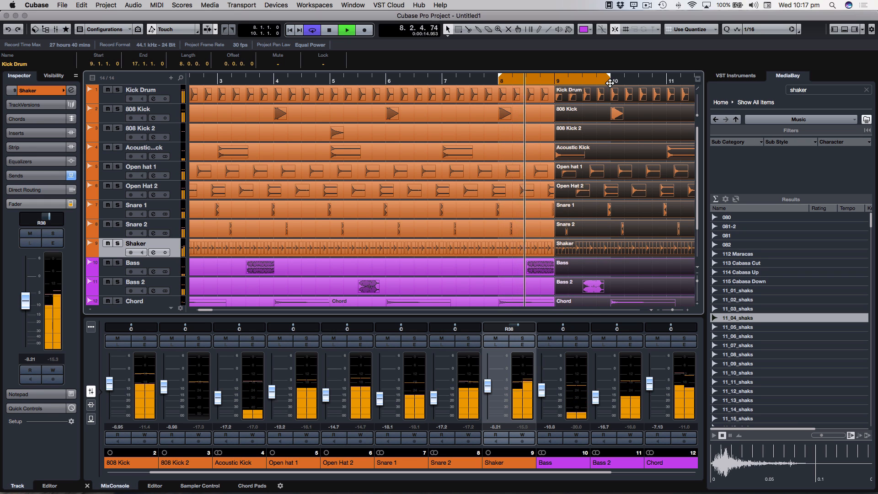
key("g")
key("g")
key("g")
key("space")
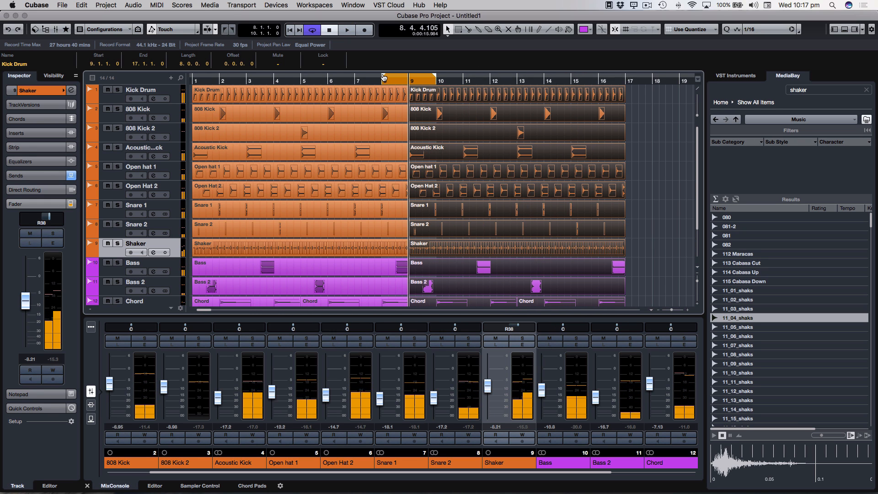
Widen the loop range to bars 7 to 11 and play it to compare the swung and straight sections.
left_click_drag(382, 78, 356, 79)
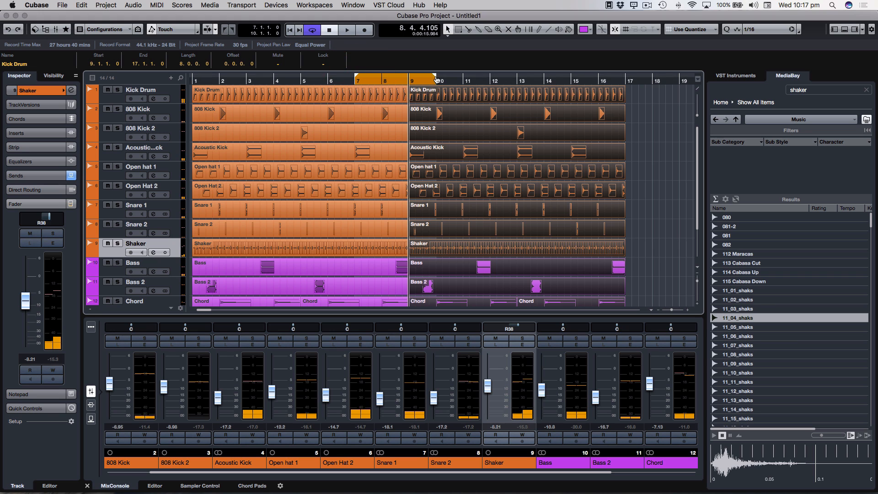
left_click_drag(435, 79, 463, 81)
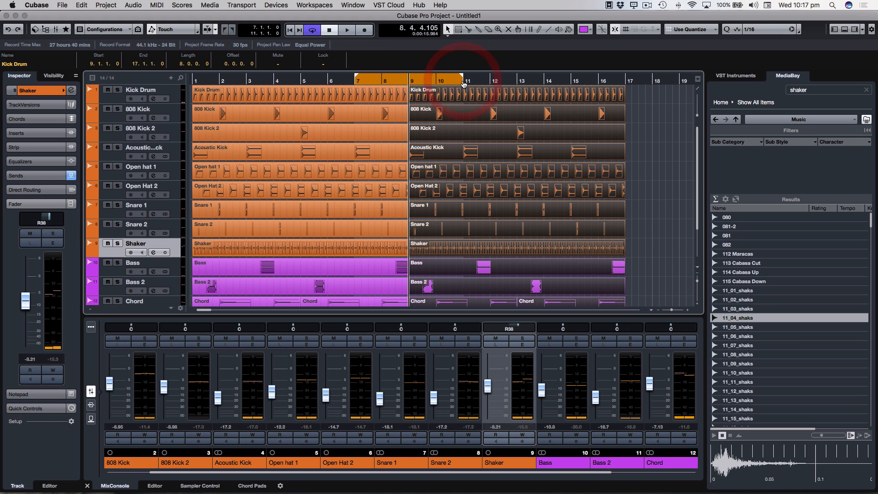
key("space")
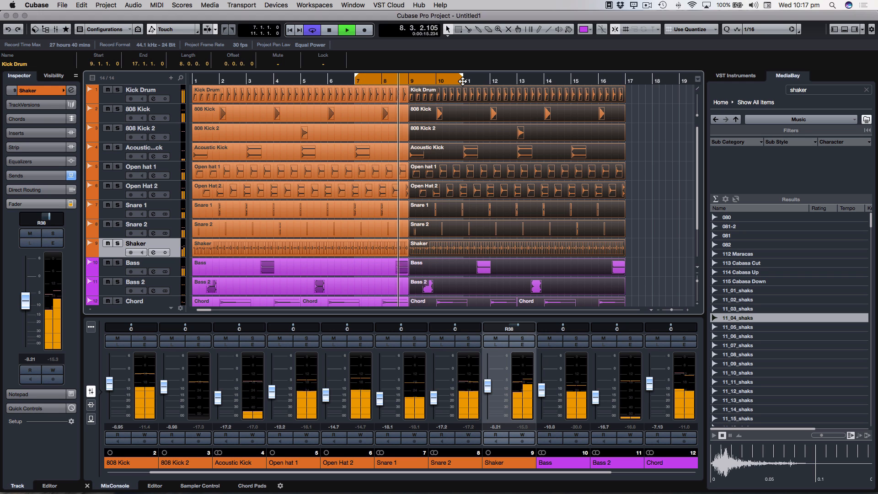
key("space")
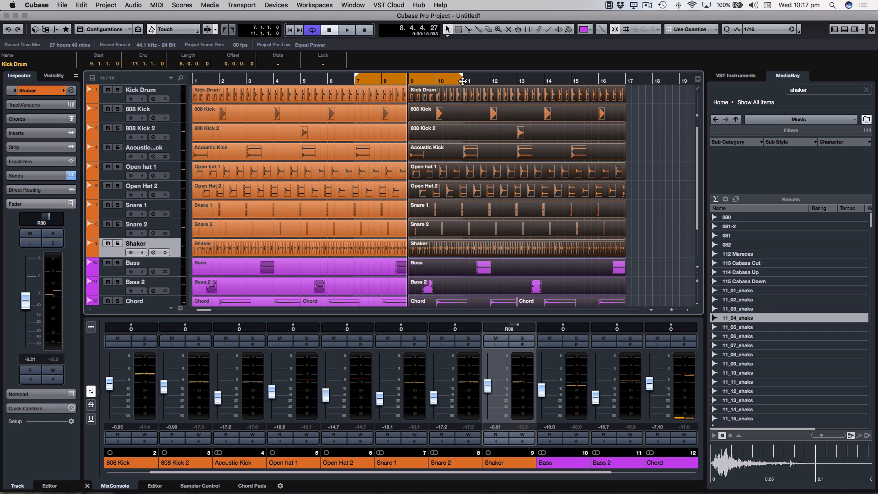
key("g")
key("g")
key("g")
key("g")
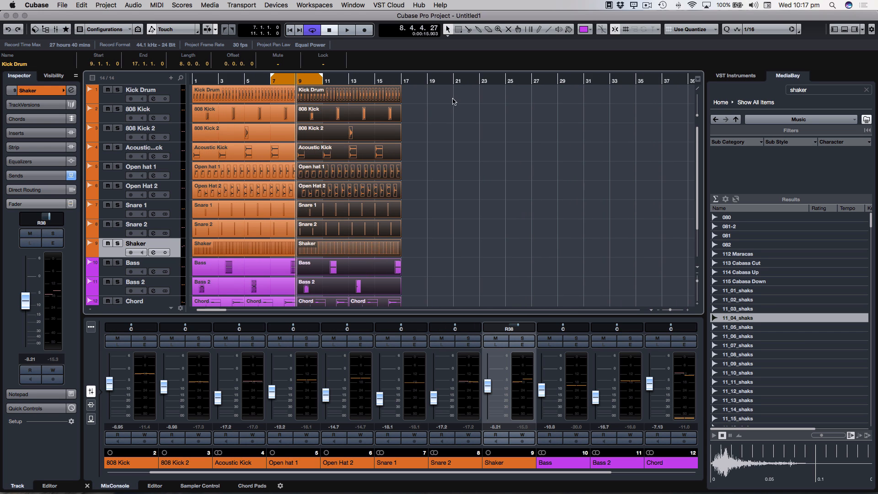